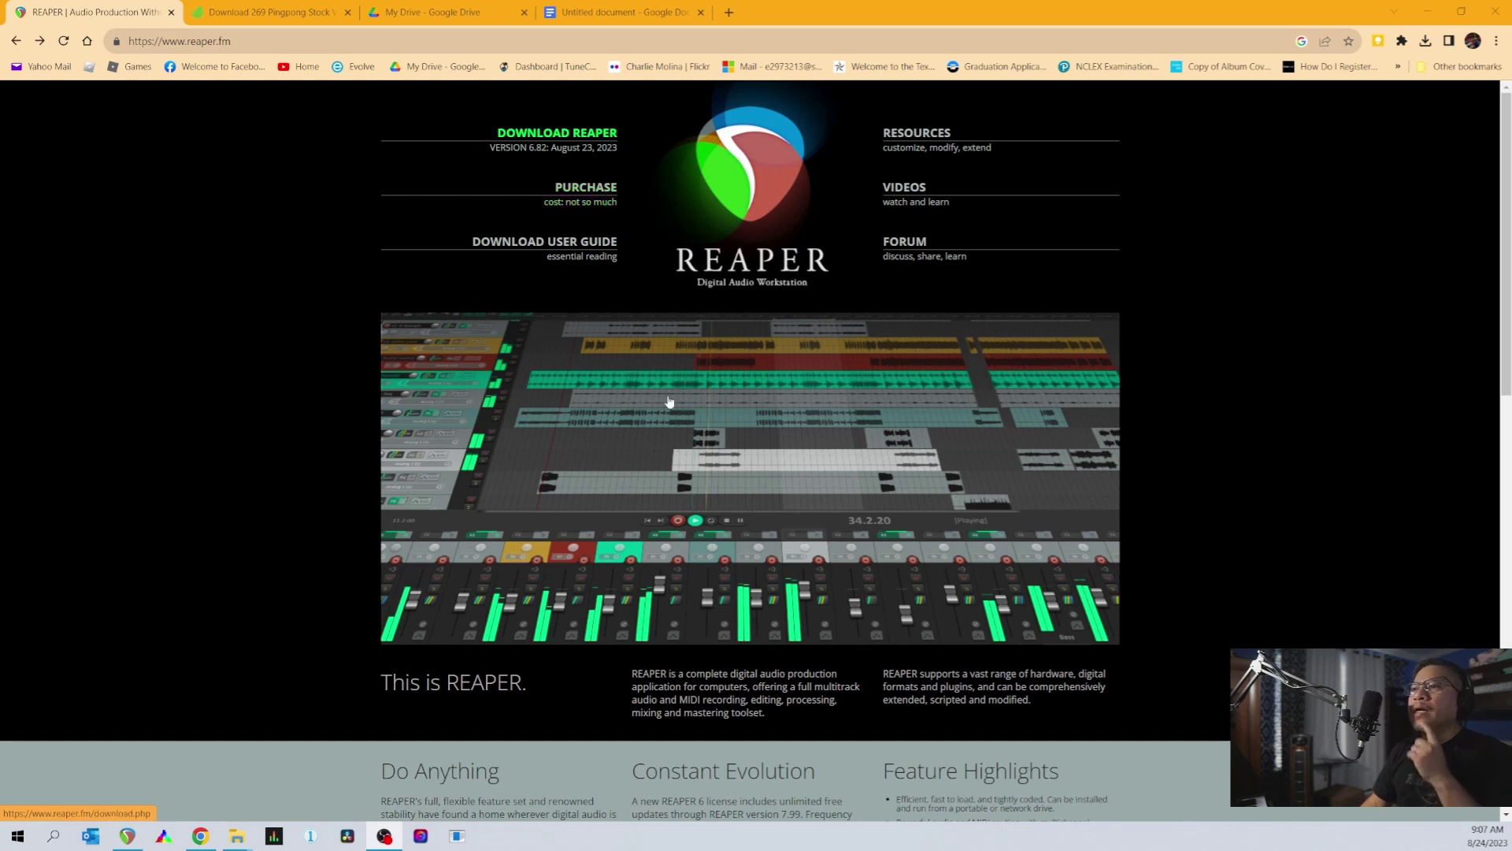
- Open the download page on the REAPER website
{"action": "left_click", "coordinate": [561, 134]}
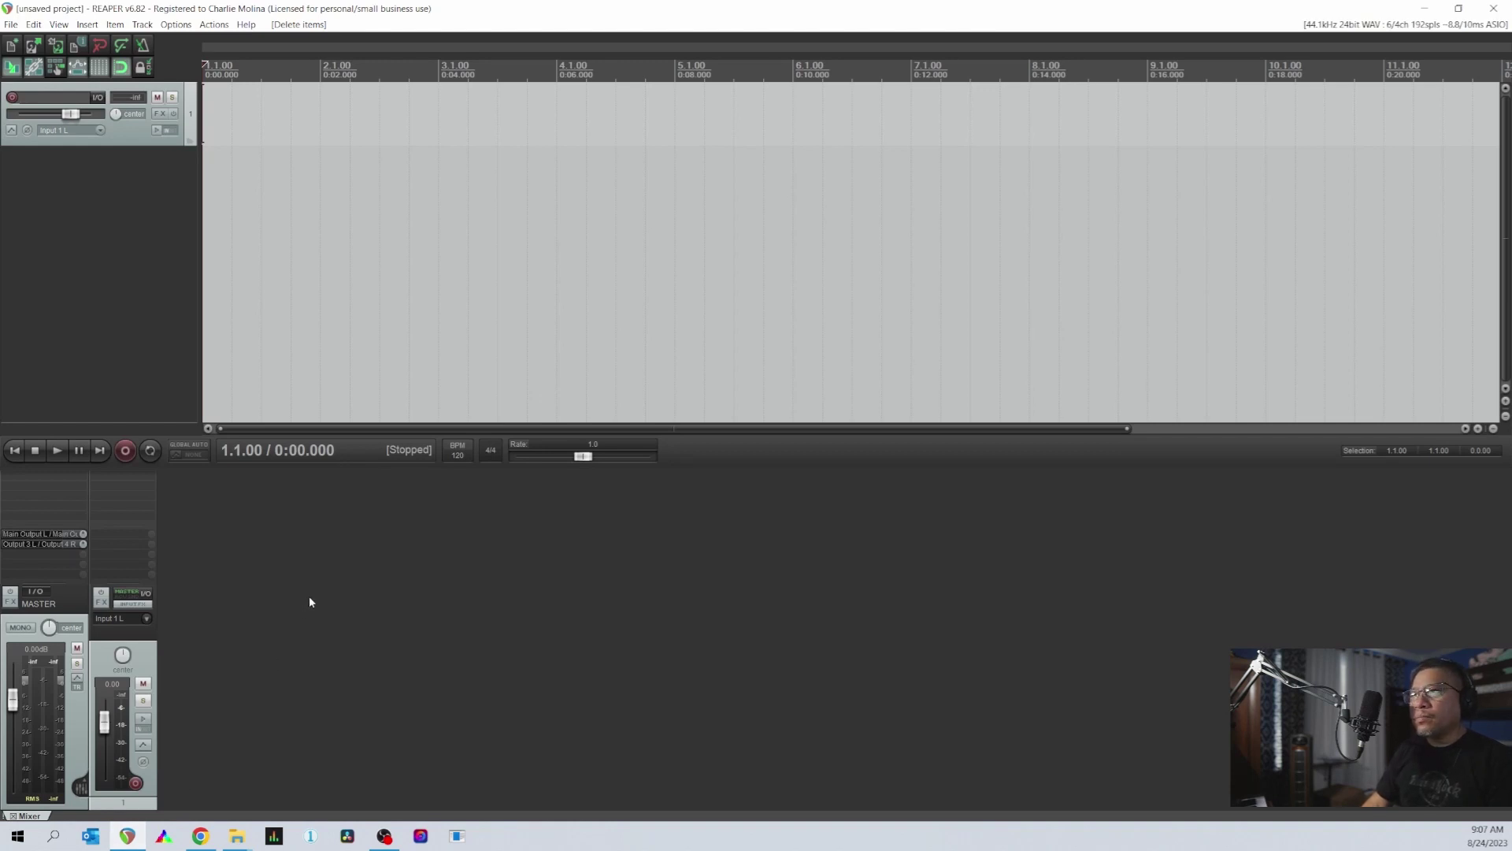
- Switch to REAPER and remove the existing track, adding and removing one more trial track
{"action": "key", "text": "Delete"}
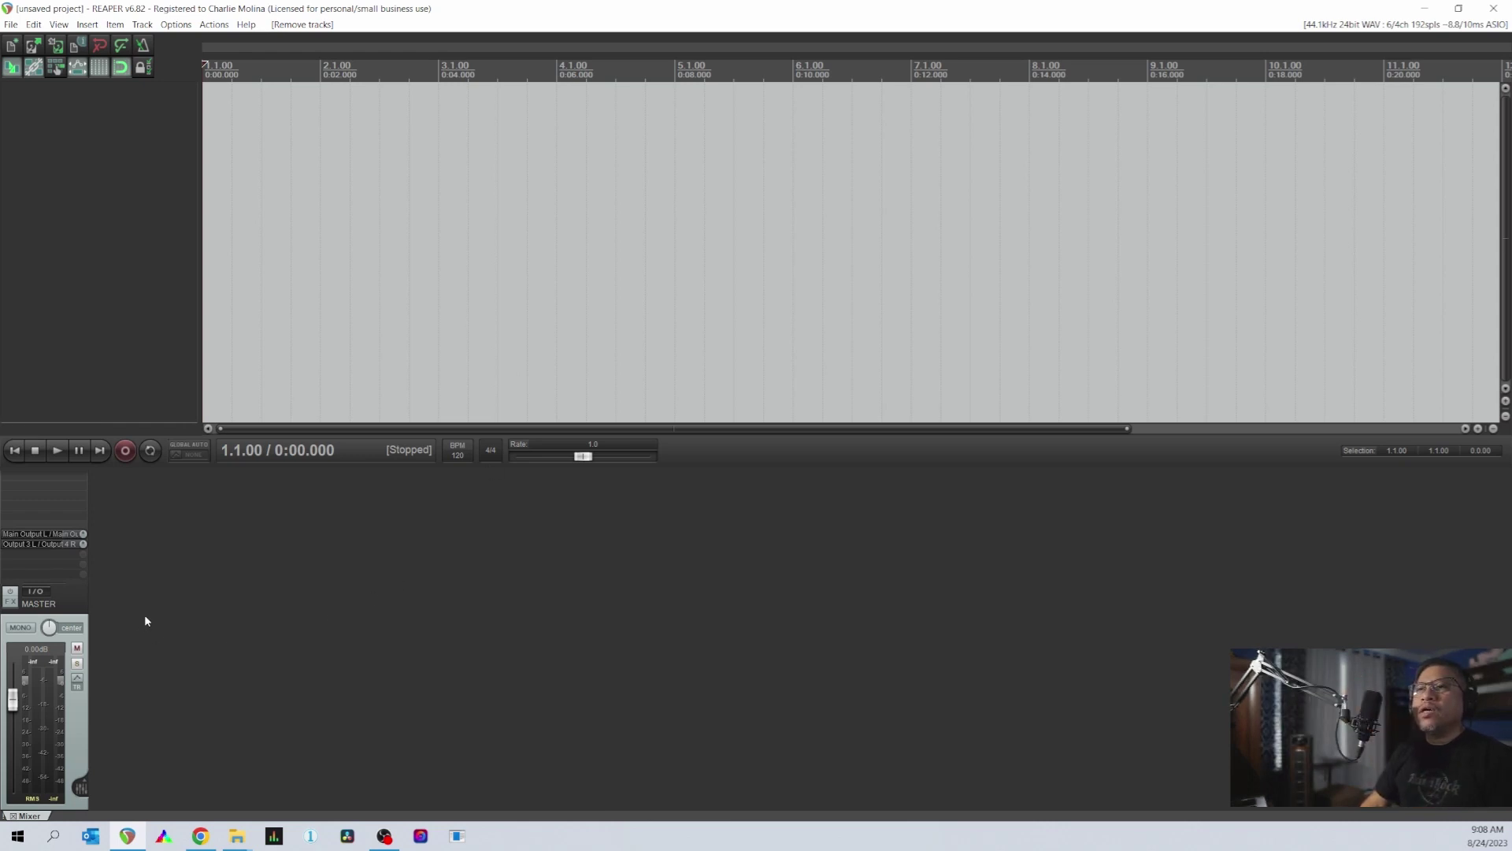
{"action": "double_click", "coordinate": [176, 589]}
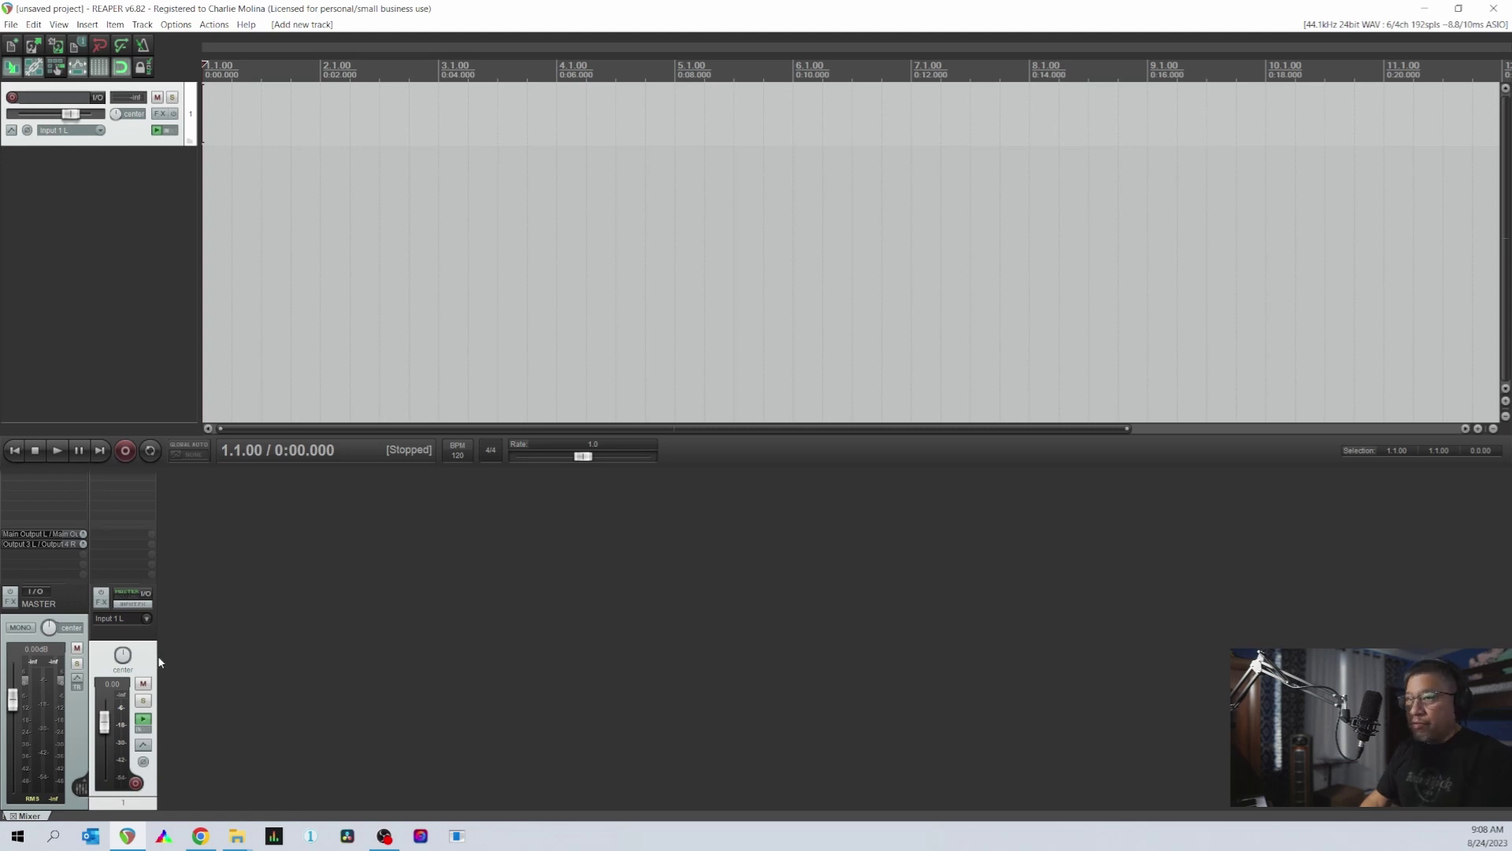
{"action": "key", "text": "Delete"}
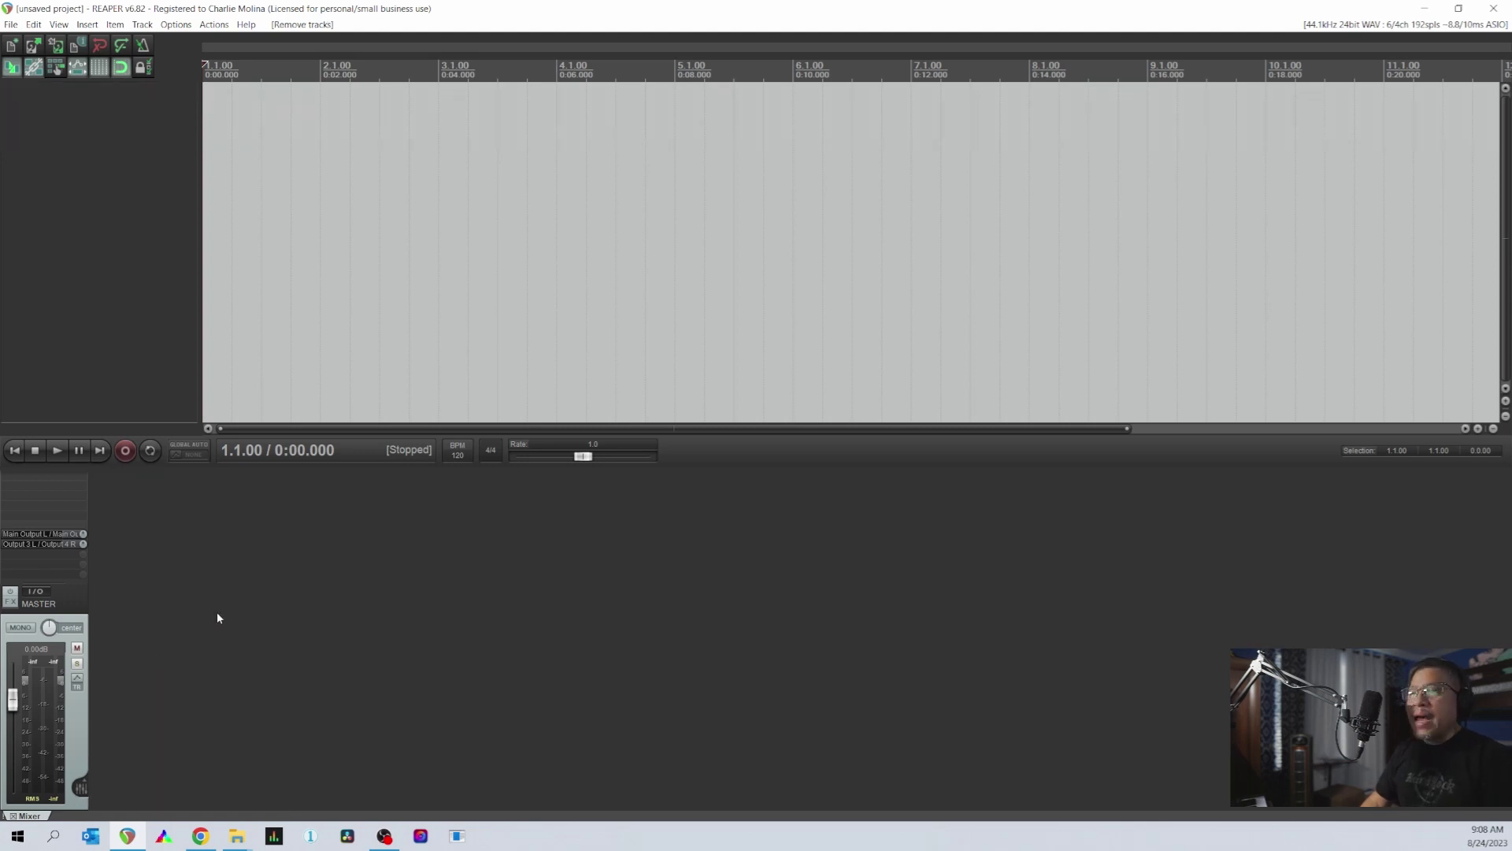
- Choose ASIO as the audio system in the audio device preferences and confirm the settings
{"action": "left_click", "coordinate": [177, 25]}
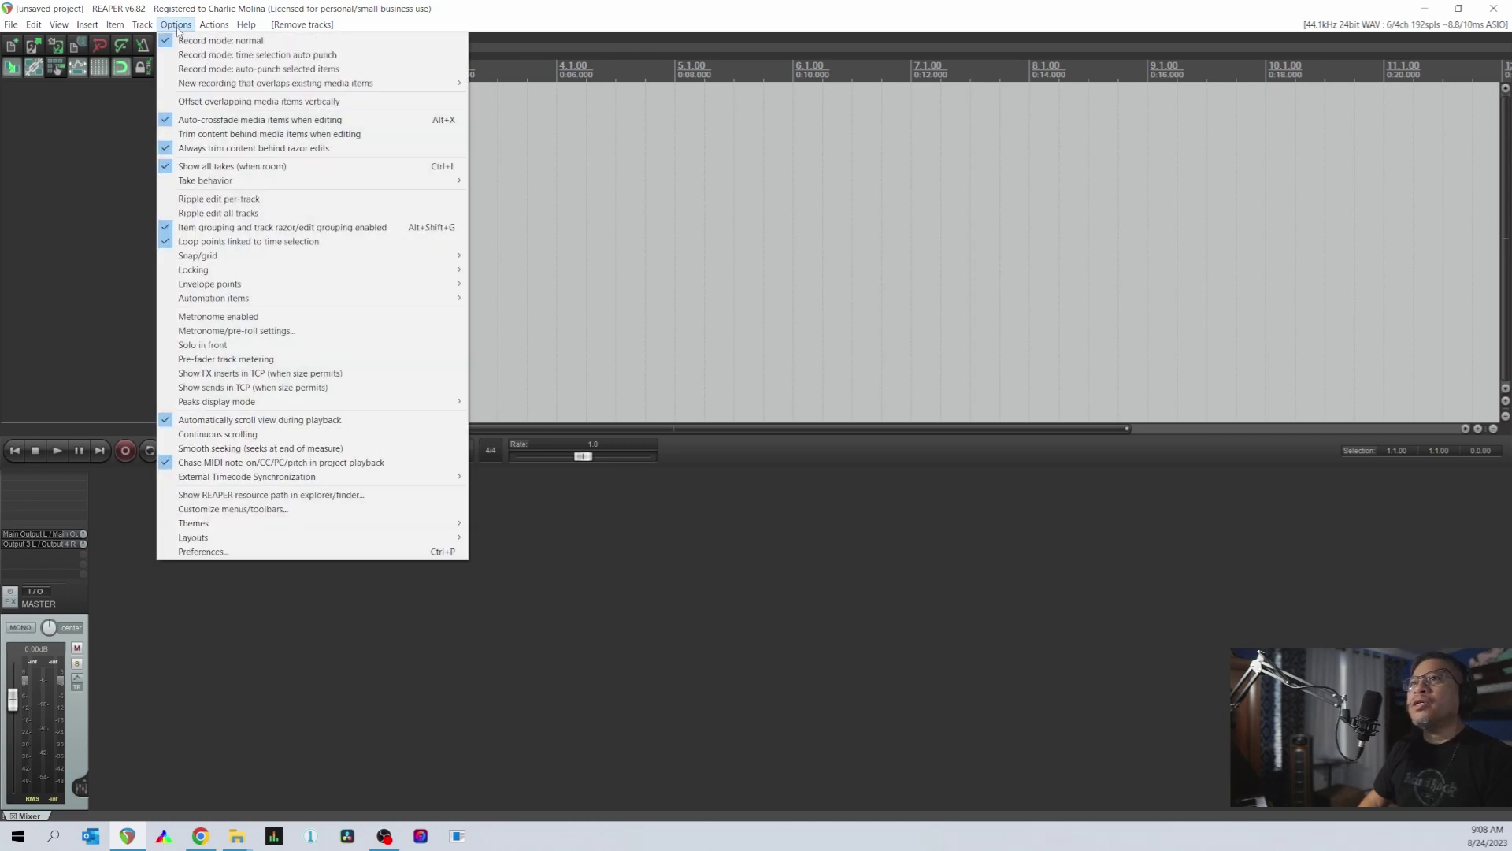
{"action": "left_click", "coordinate": [202, 552]}
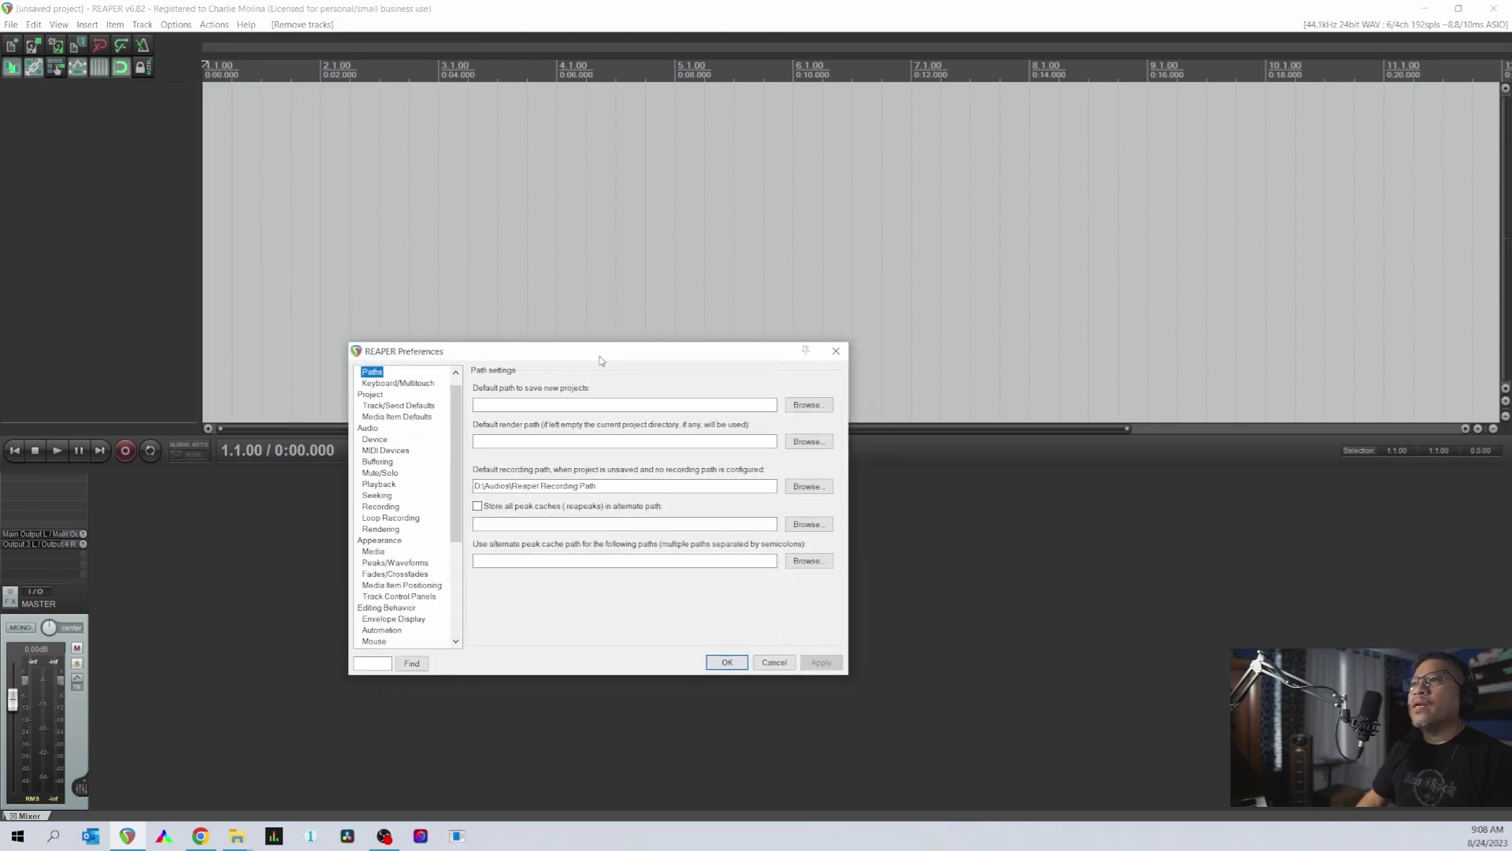
{"action": "scroll", "coordinate": [407, 484], "scroll_direction": "up", "scroll_amount": 1}
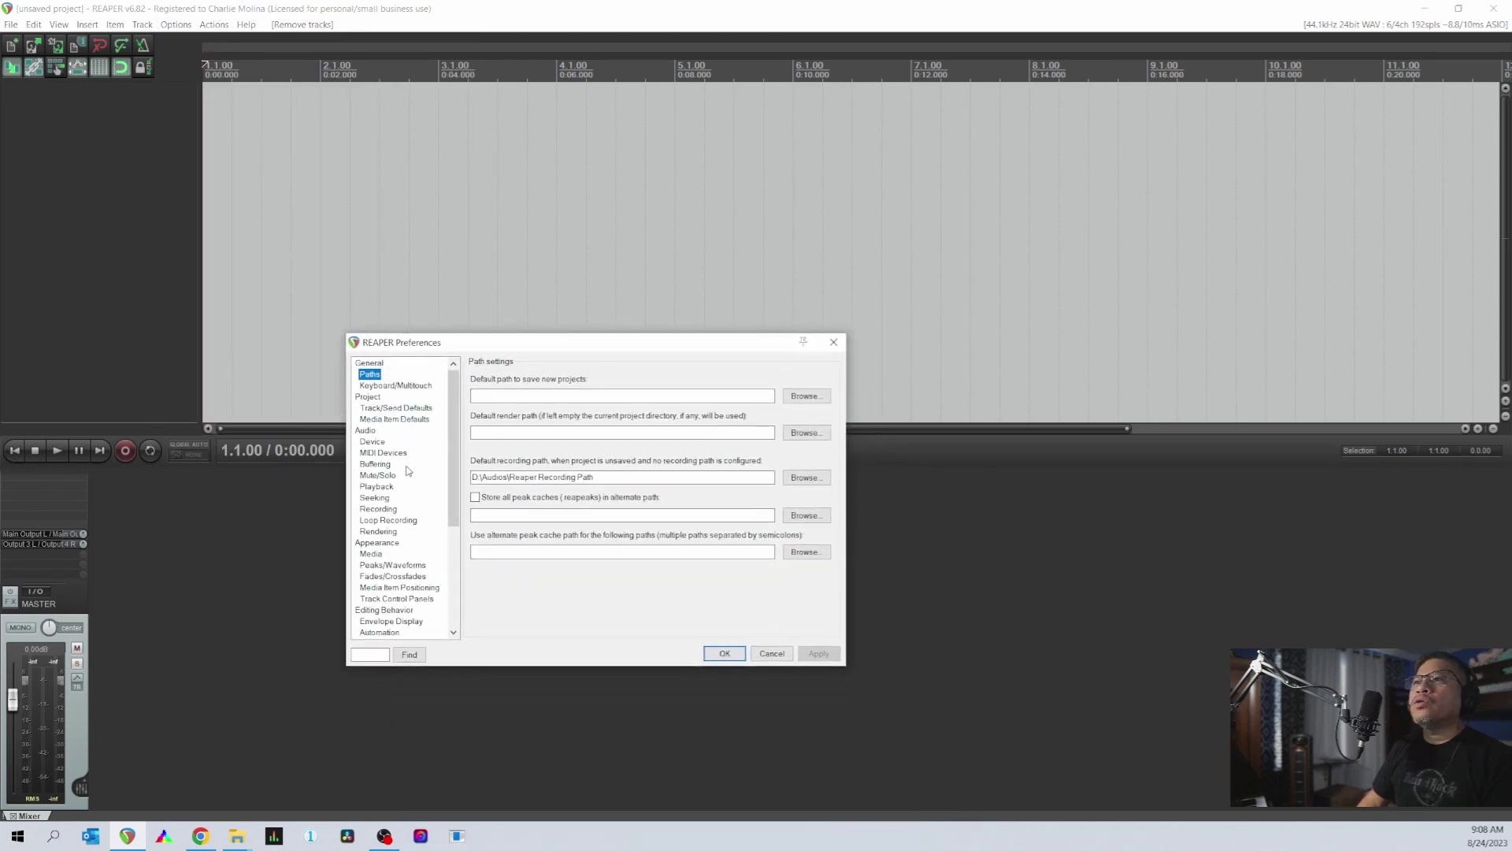
{"action": "left_click", "coordinate": [372, 442]}
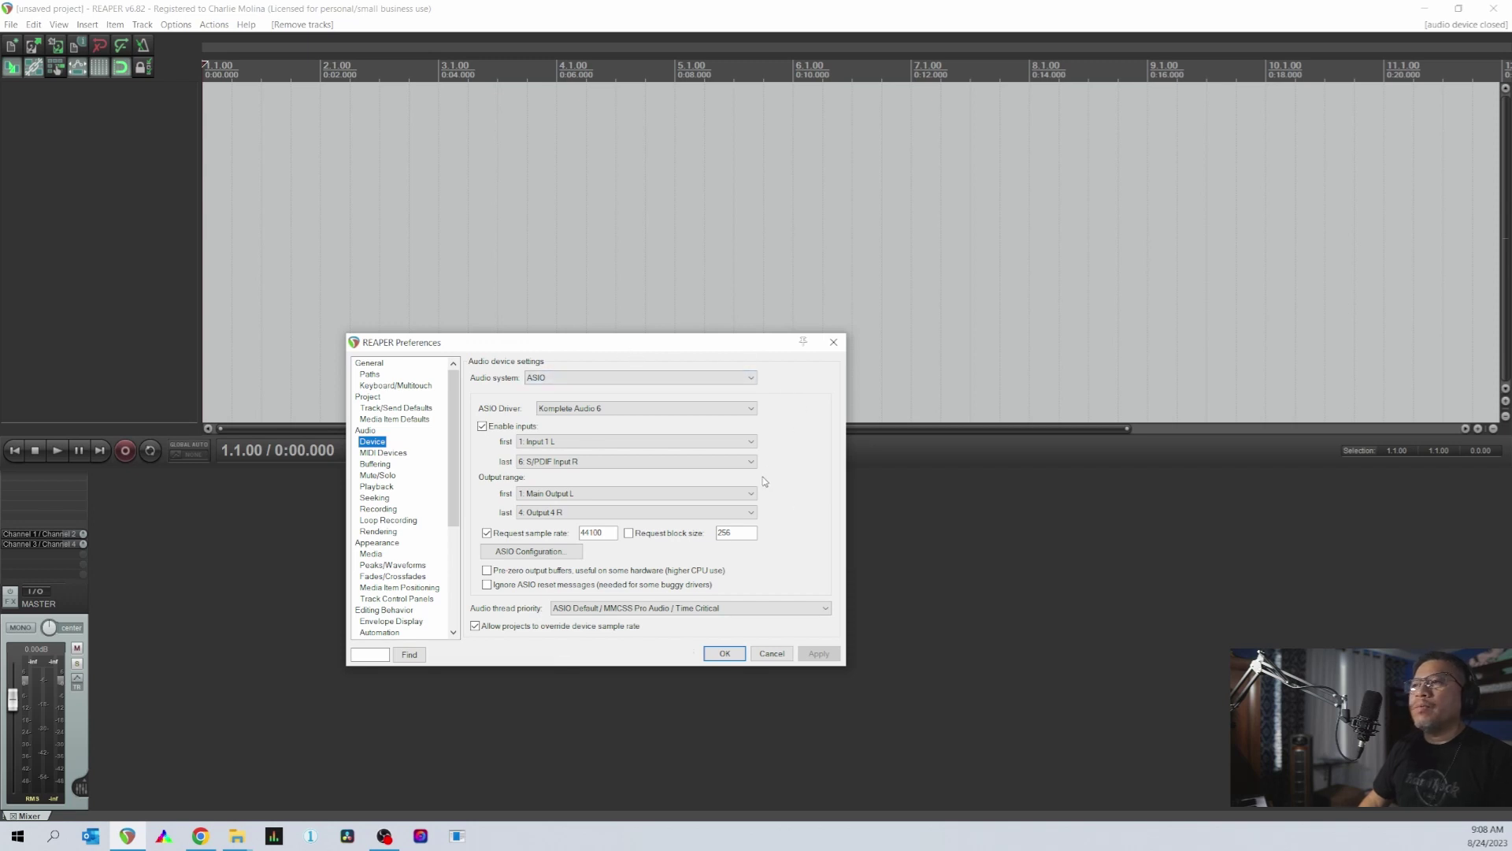
{"action": "left_click", "coordinate": [658, 379]}
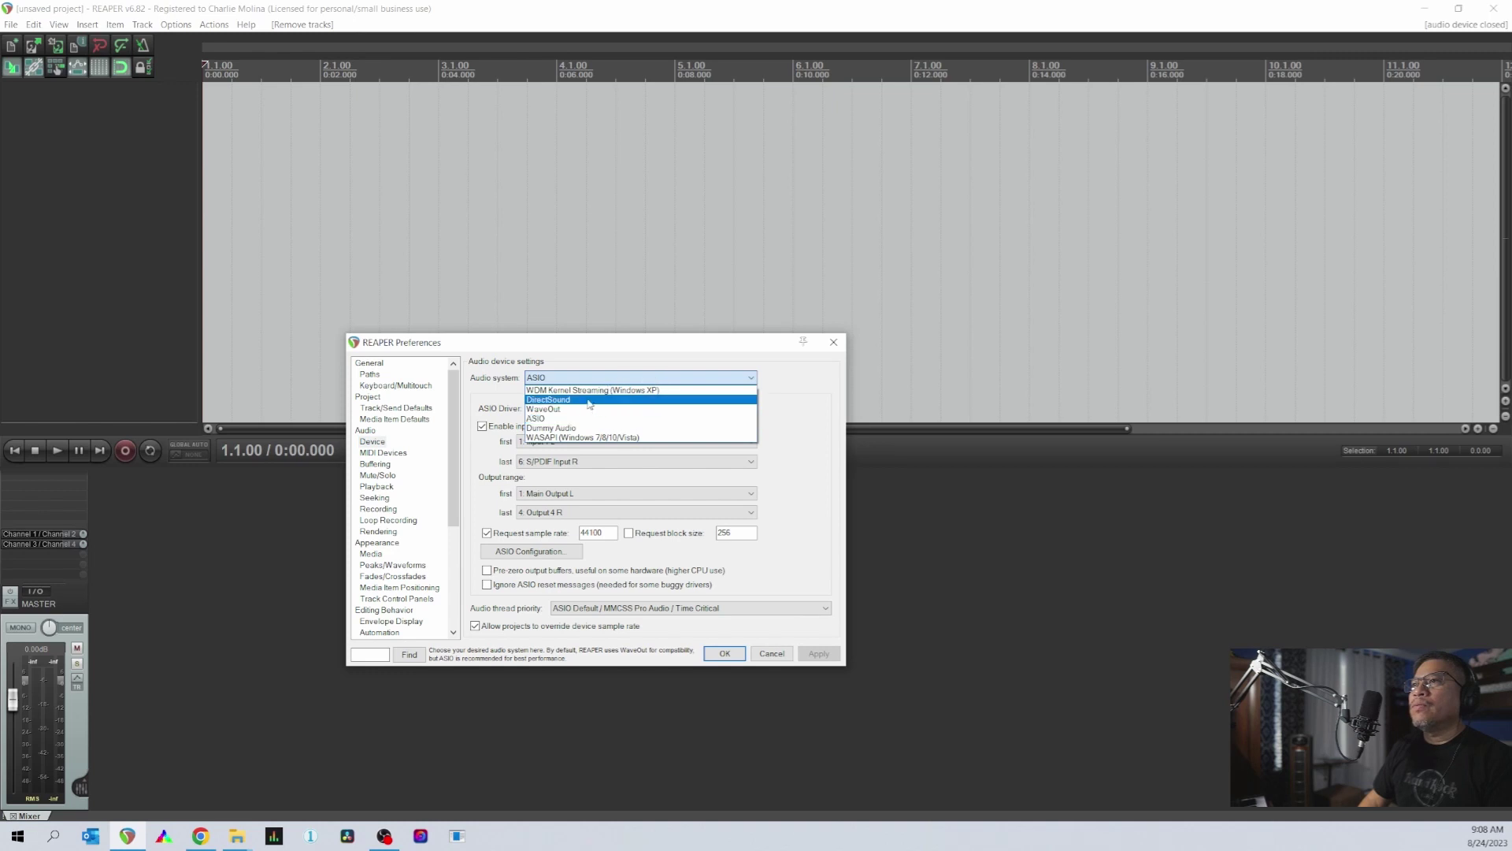
{"action": "left_click", "coordinate": [664, 378]}
{"action": "left_click", "coordinate": [641, 381]}
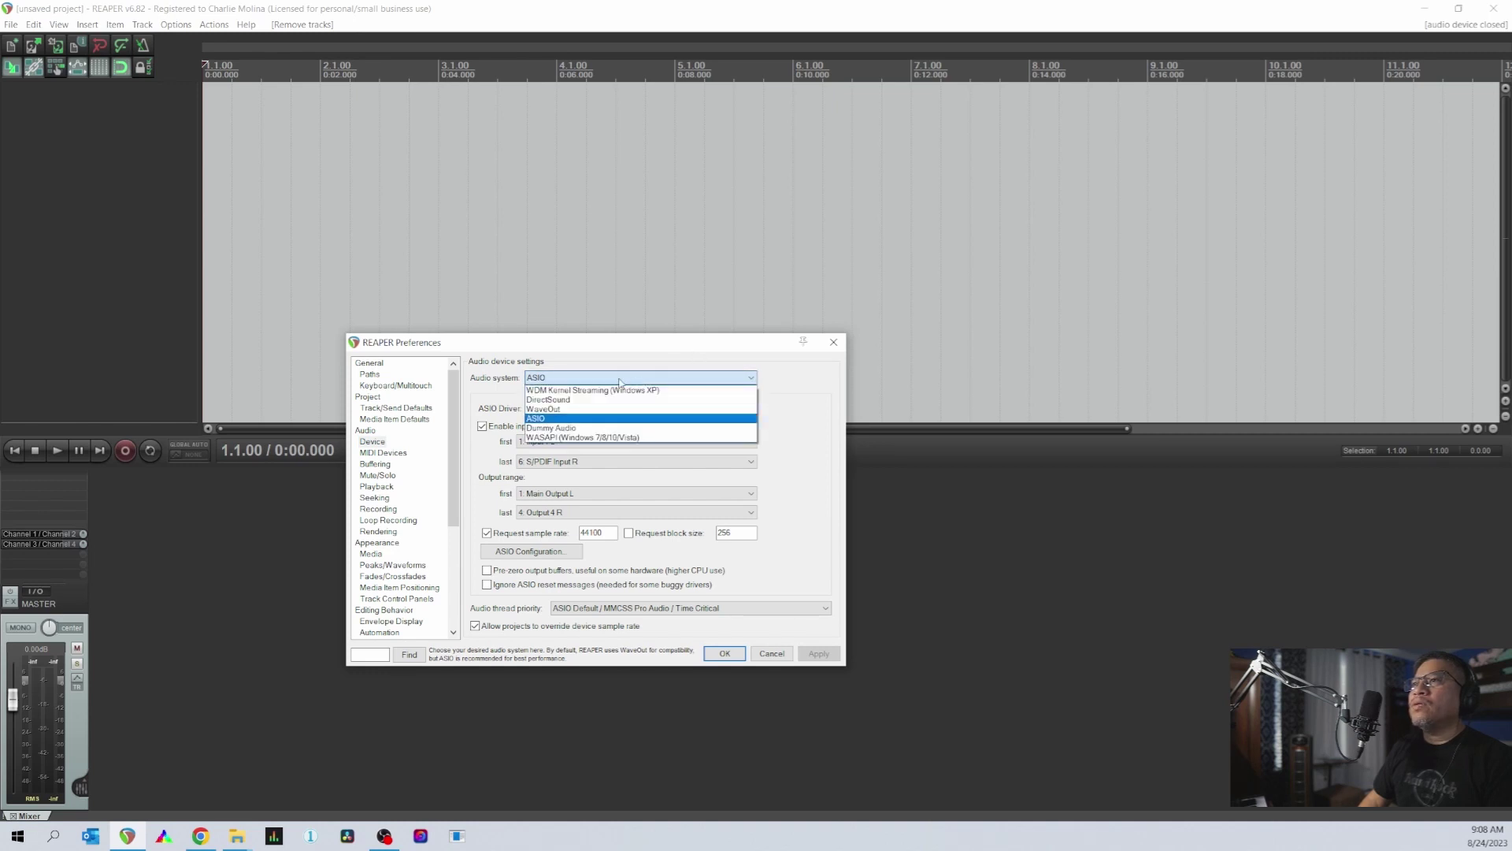
{"action": "left_click", "coordinate": [611, 420]}
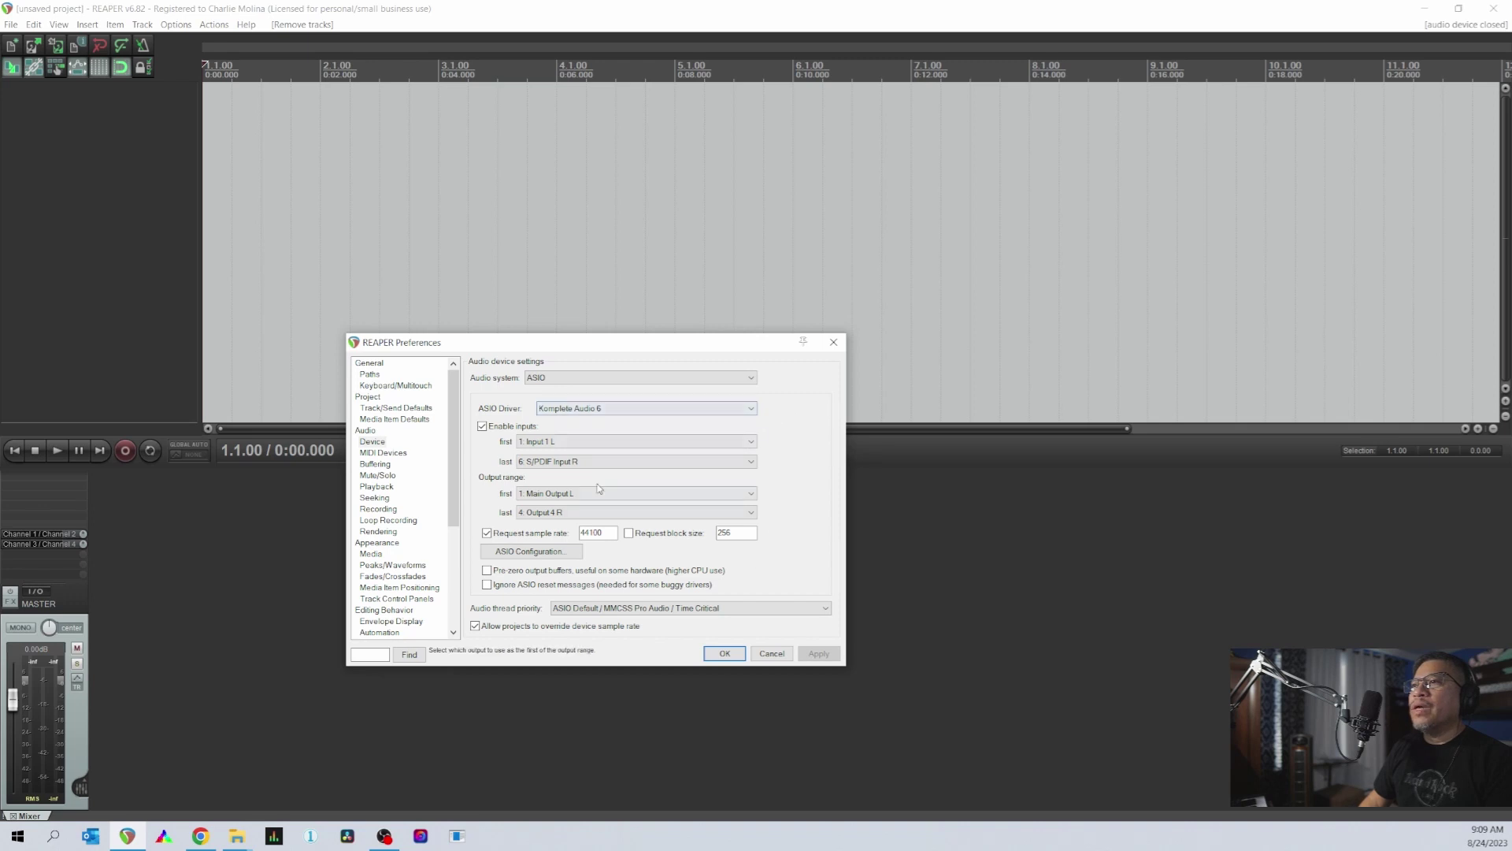
{"action": "left_click", "coordinate": [725, 654]}
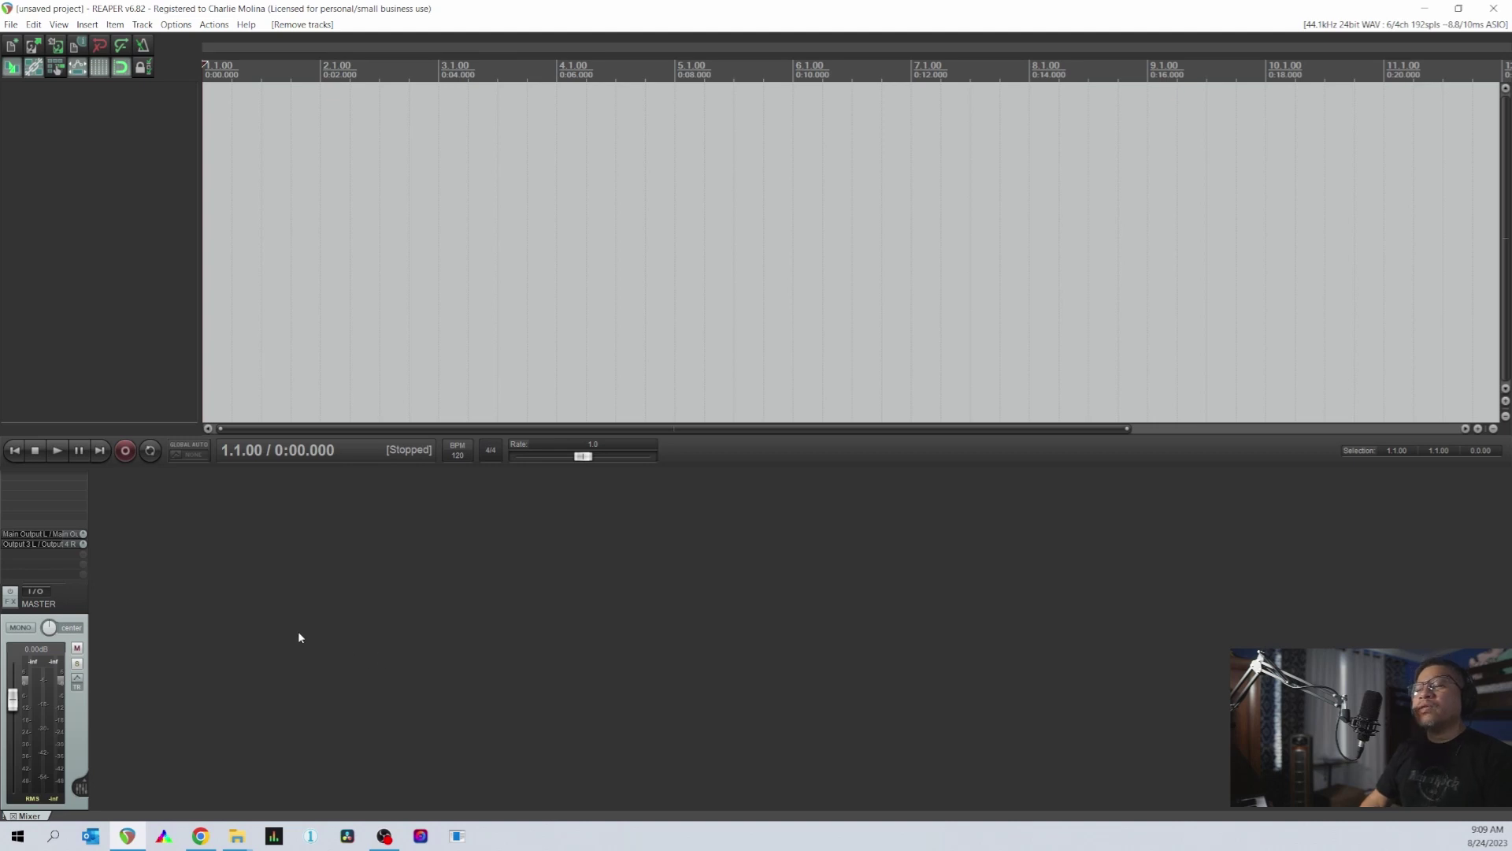
- Add a new track and set its recording input to mono Input 1 L
{"action": "double_click", "coordinate": [155, 580]}
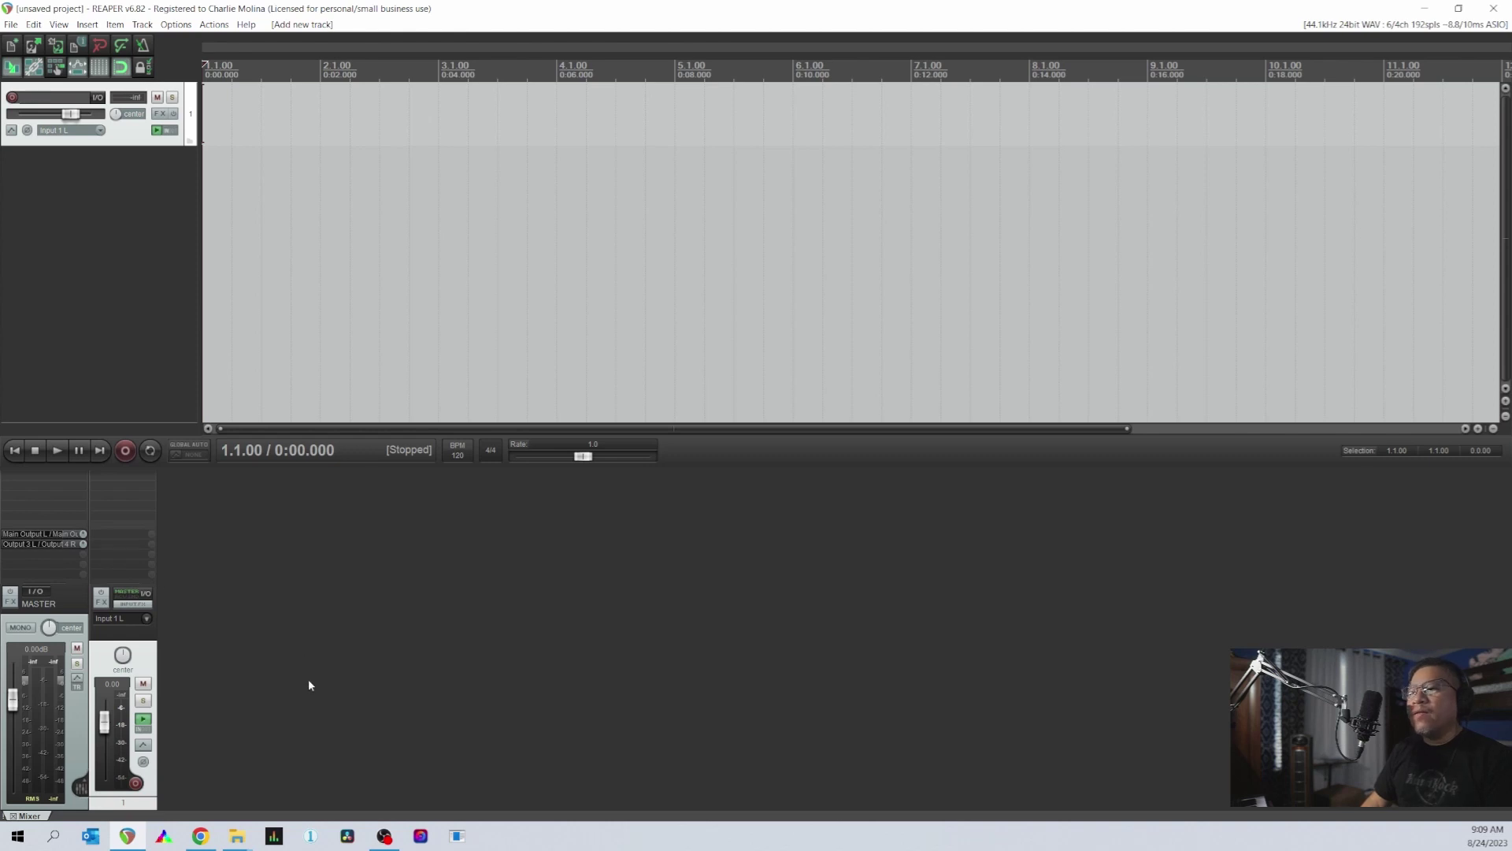
{"action": "left_click", "coordinate": [147, 619]}
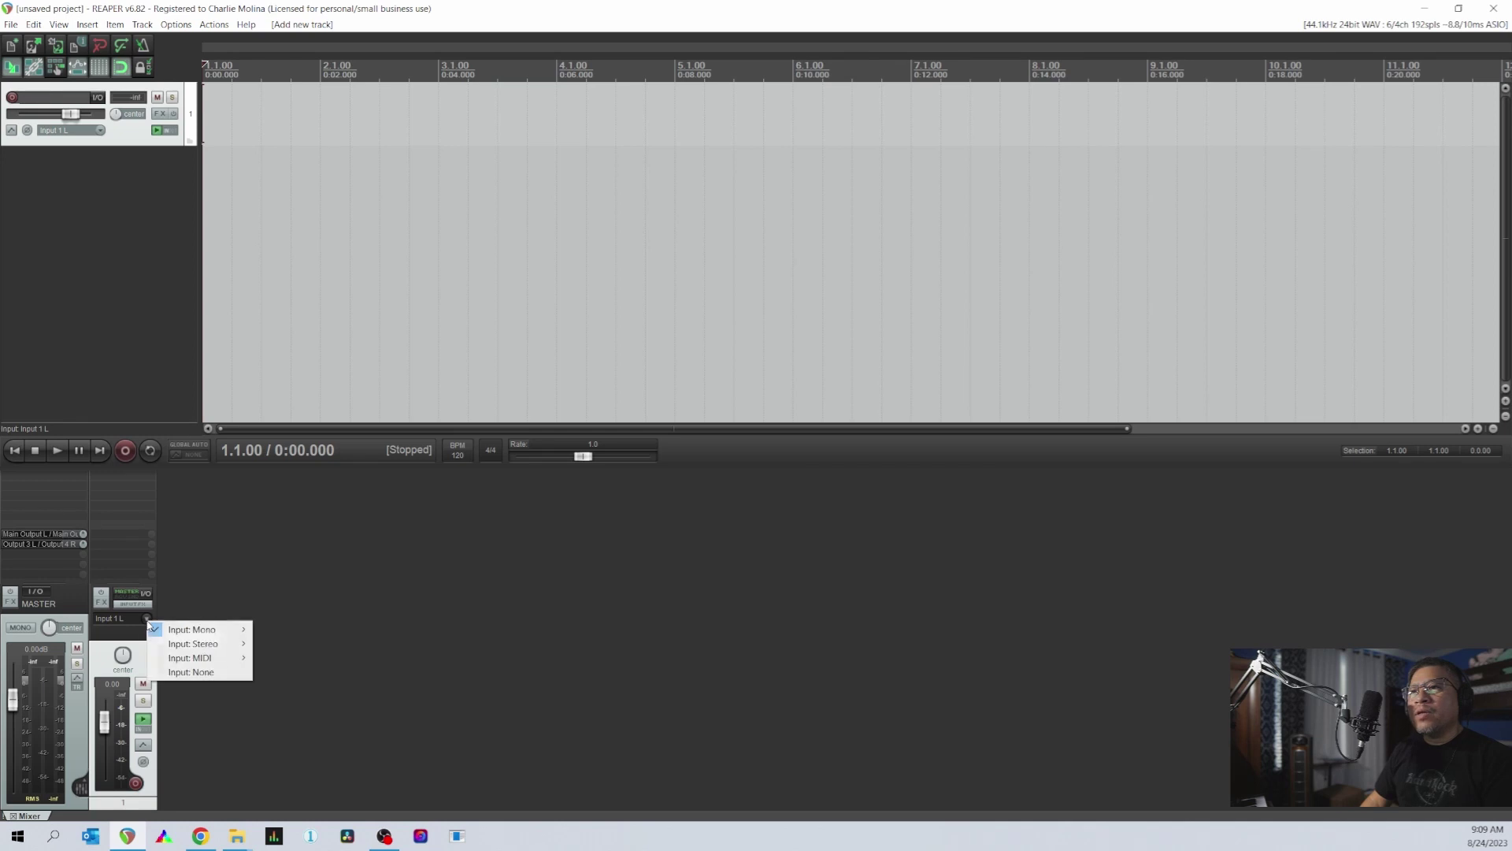
{"action": "mouse_move", "coordinate": [215, 635]}
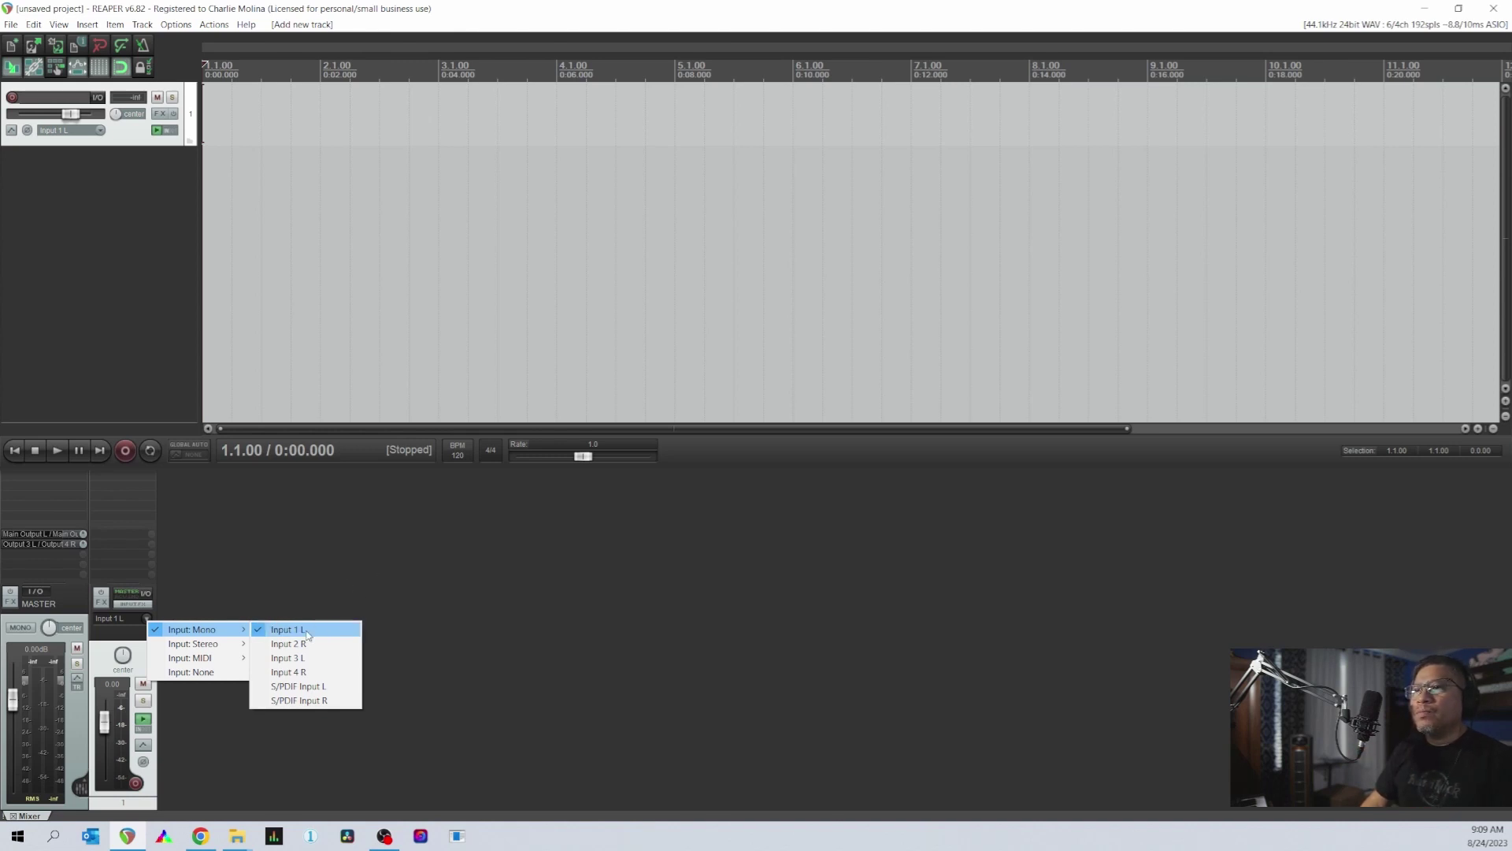
{"action": "left_click", "coordinate": [349, 603]}
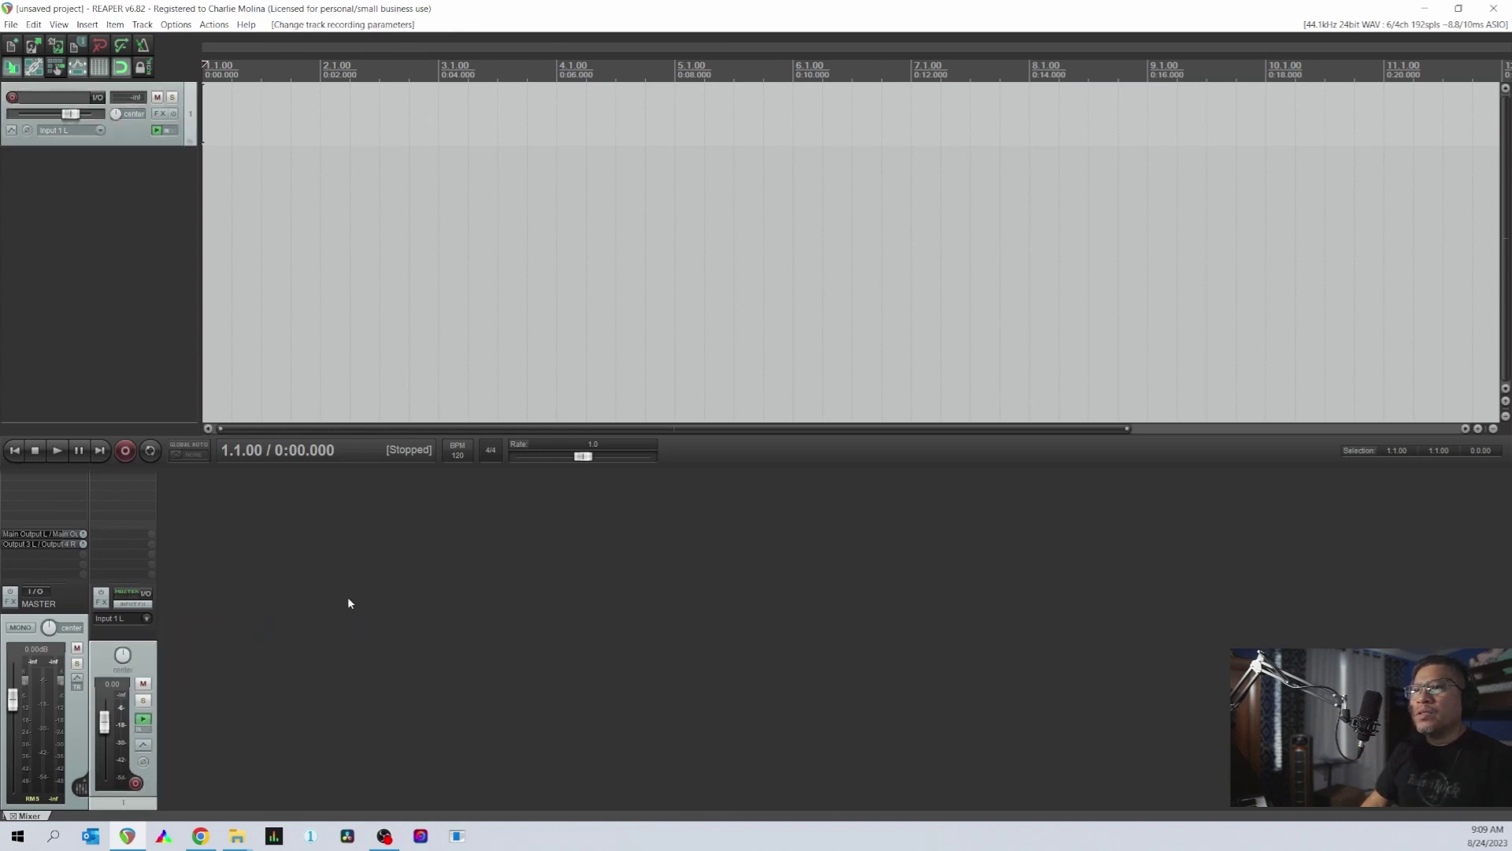
- Arm the track for recording and cycle its record monitoring through automatic and off, back to on
{"action": "left_click", "coordinate": [135, 783]}
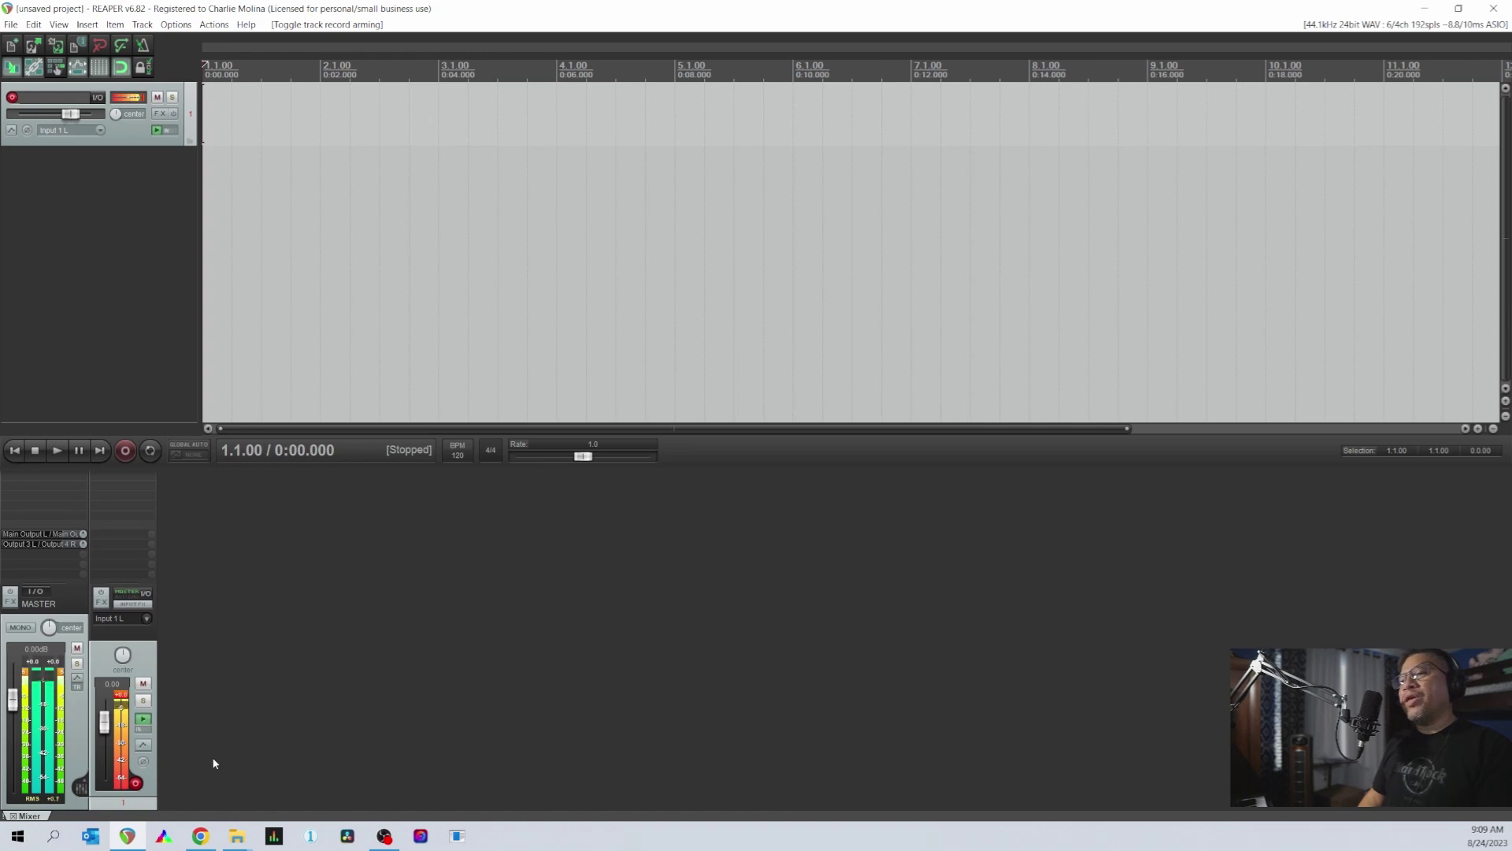
{"action": "left_click", "coordinate": [144, 721]}
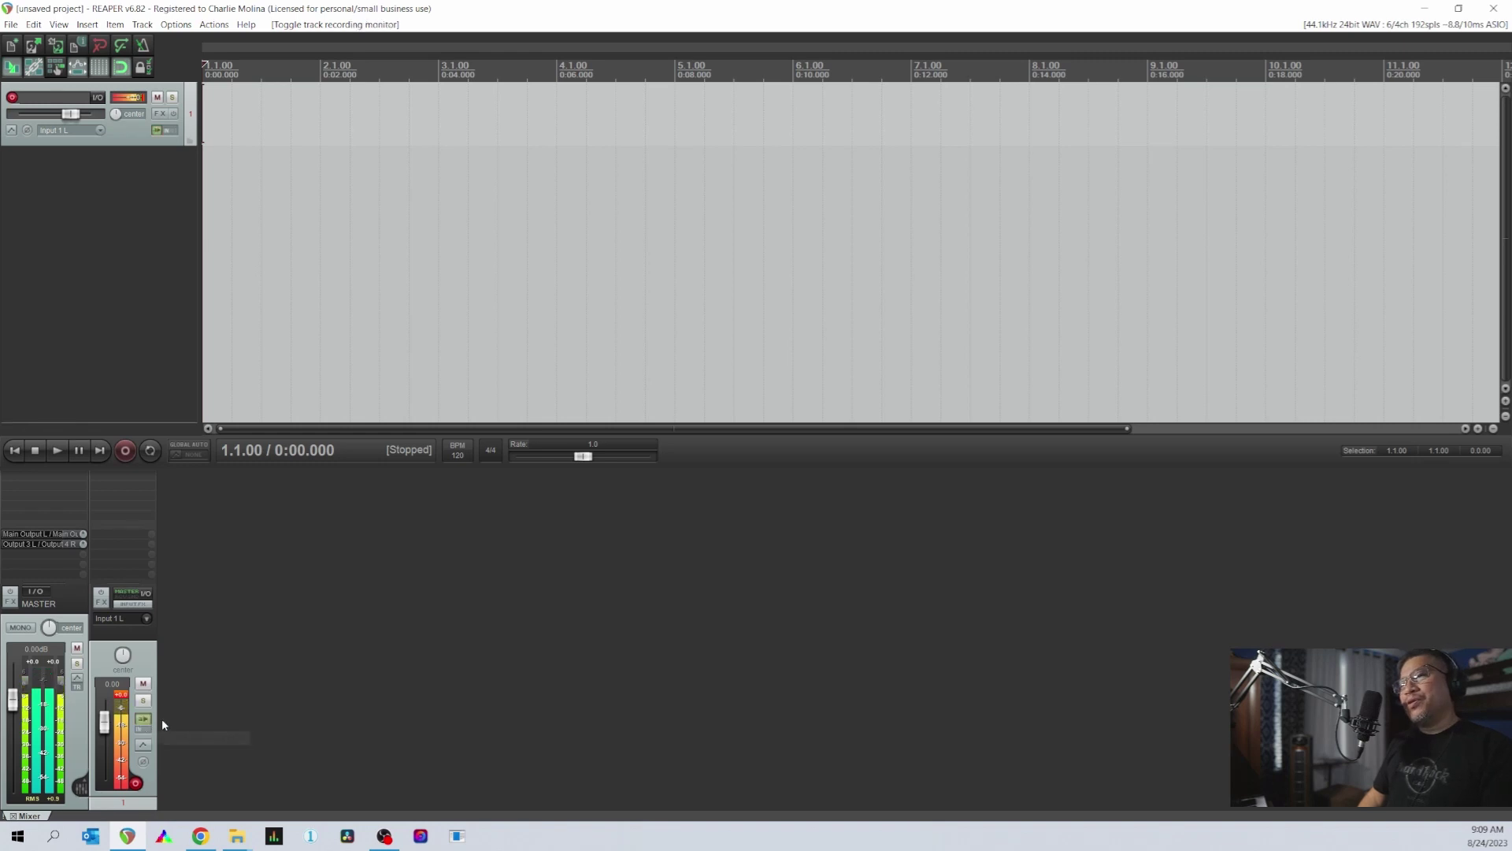
{"action": "left_click", "coordinate": [149, 724]}
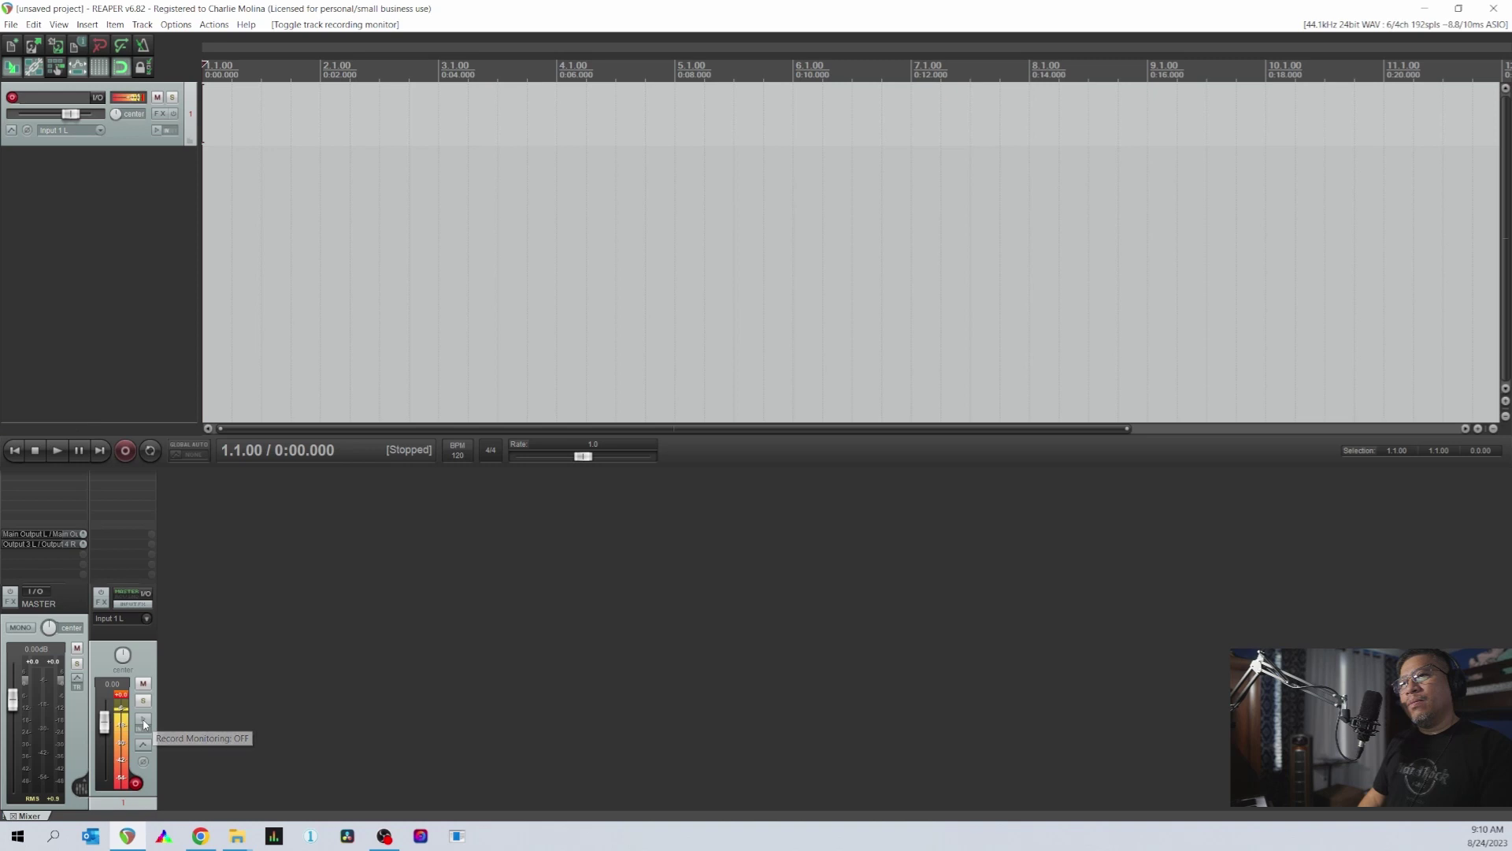
{"action": "left_click", "coordinate": [145, 722]}
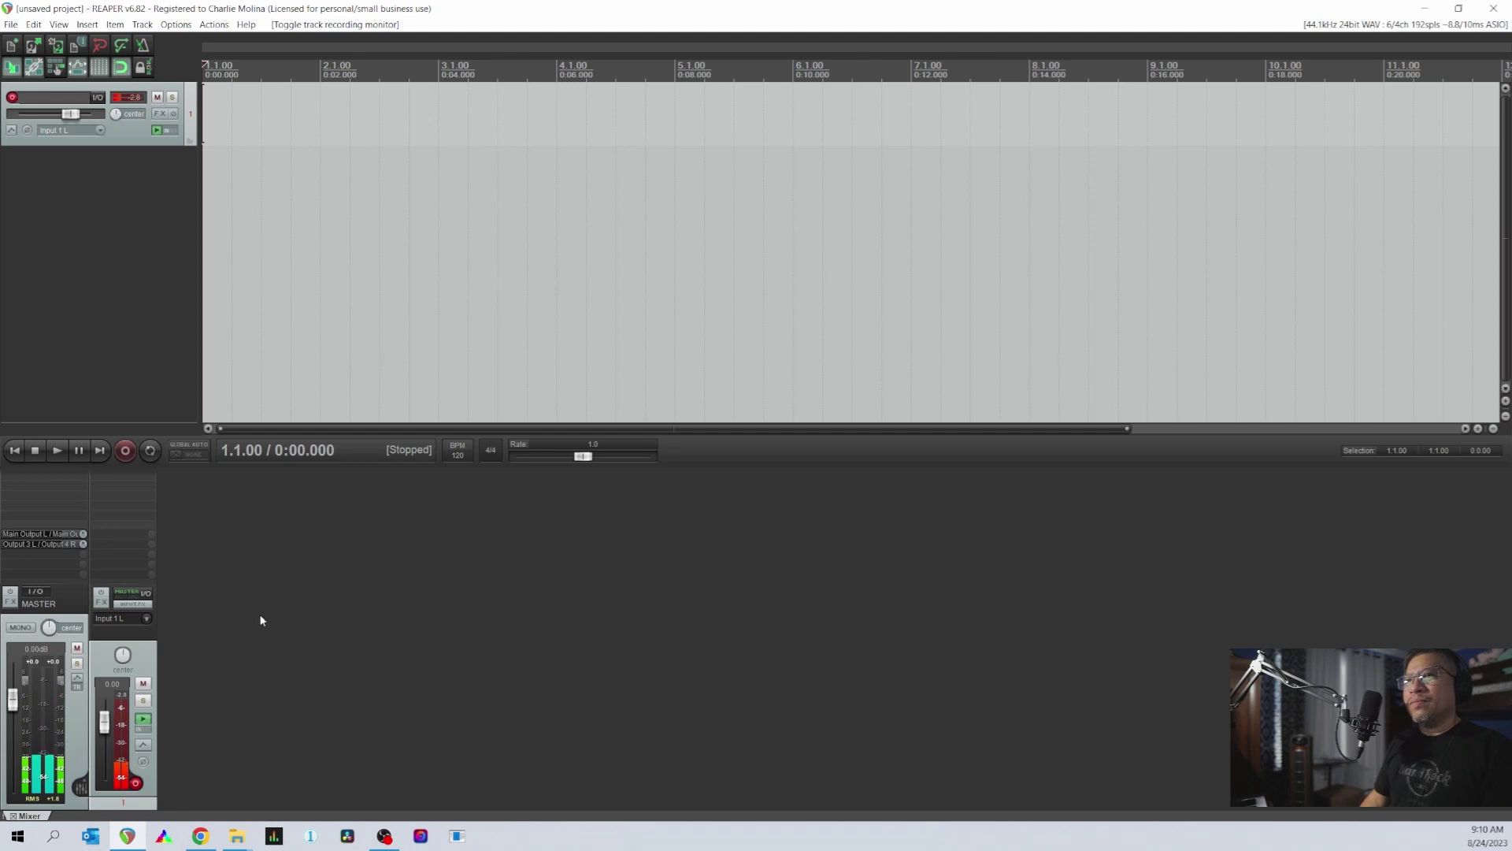
- Record a voice take about 17 seconds long on the armed track and play back its beginning
{"action": "left_click", "coordinate": [124, 452]}
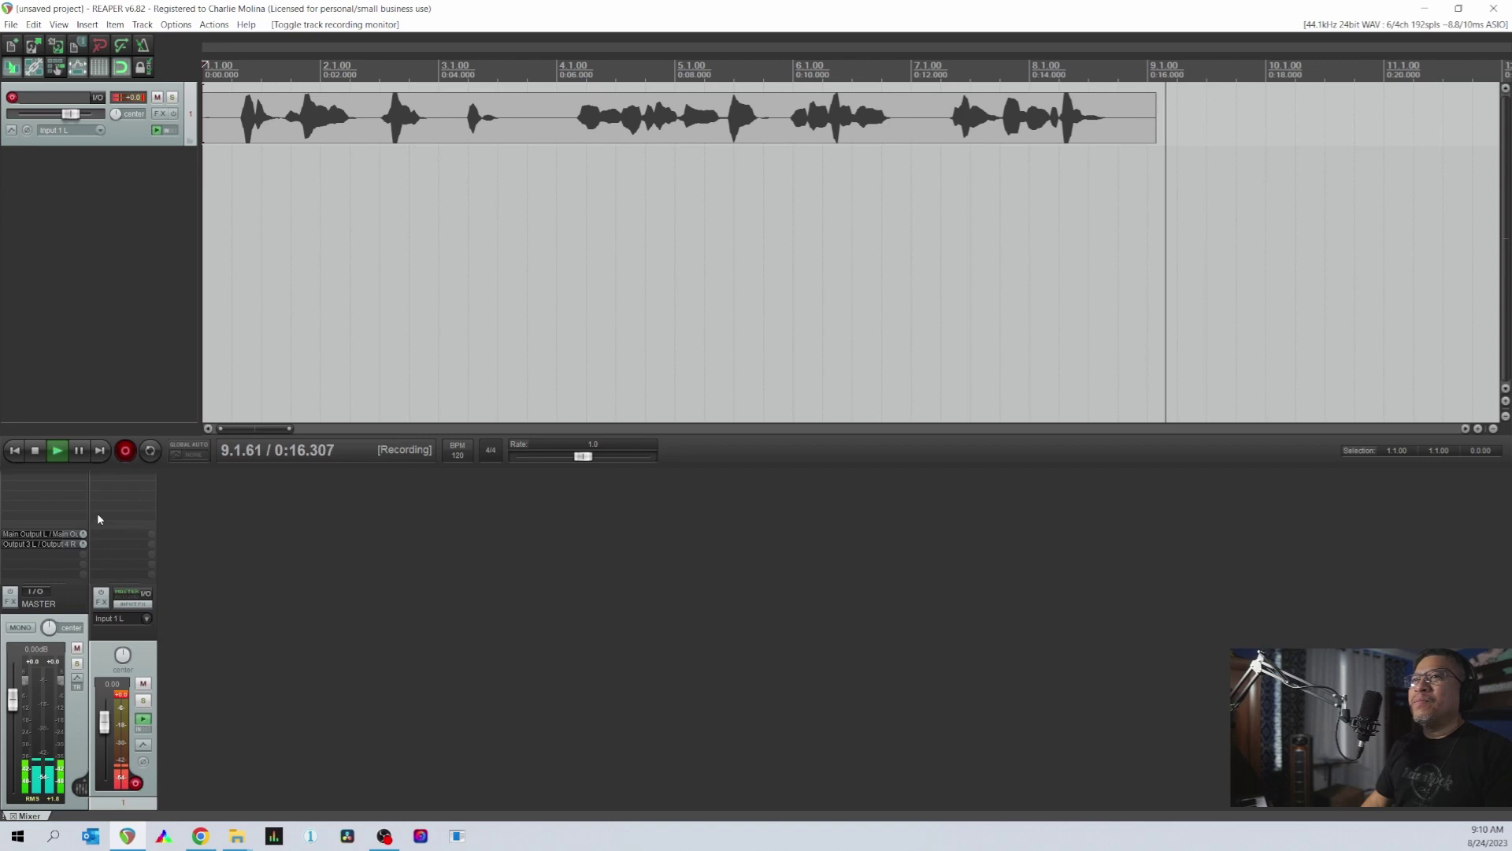
{"action": "left_click", "coordinate": [34, 451]}
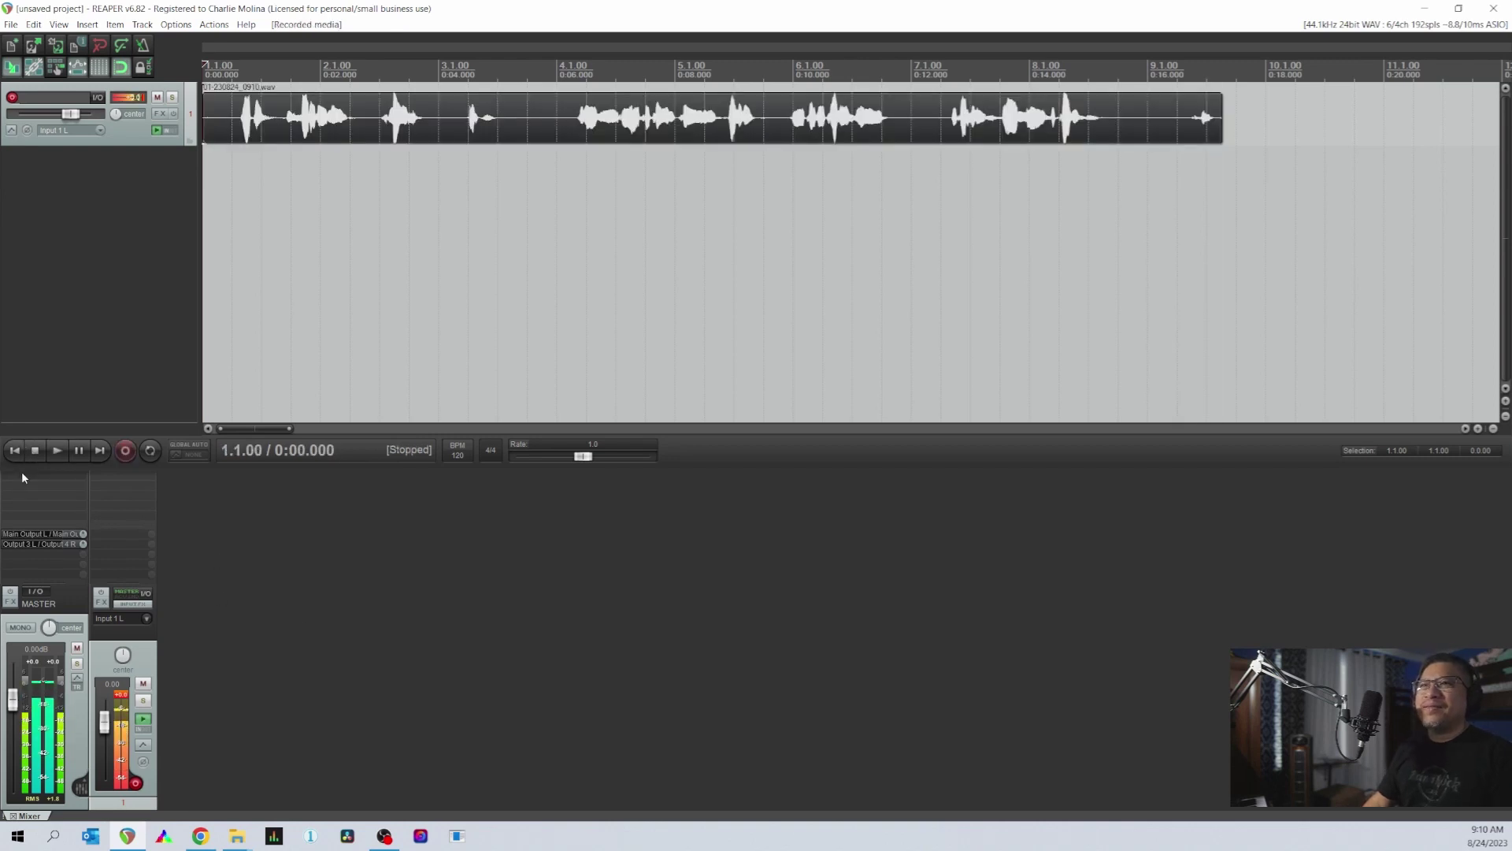
{"action": "key", "text": "space"}
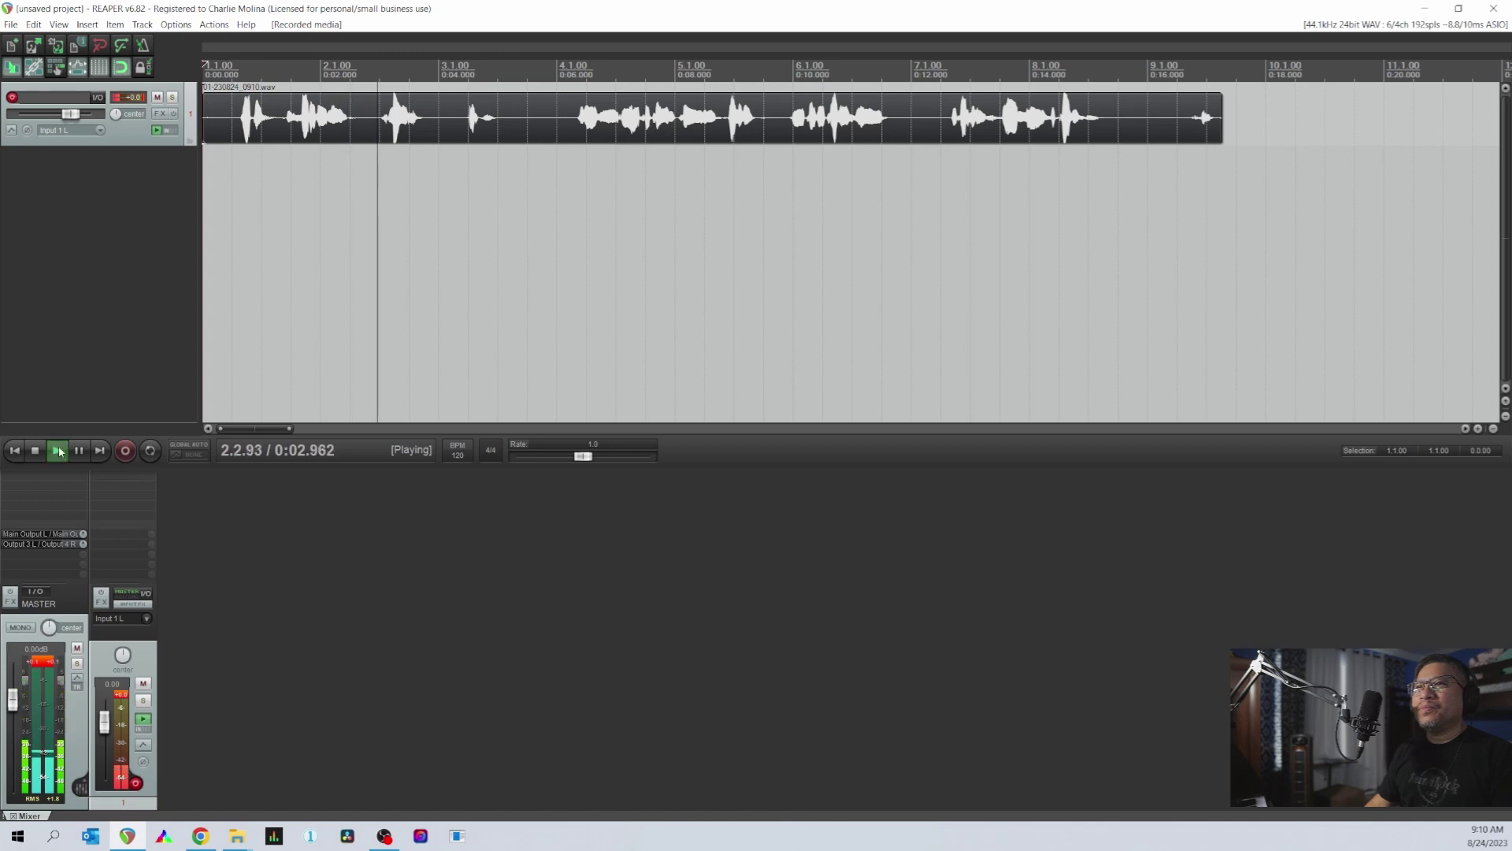
{"action": "left_click", "coordinate": [35, 450]}
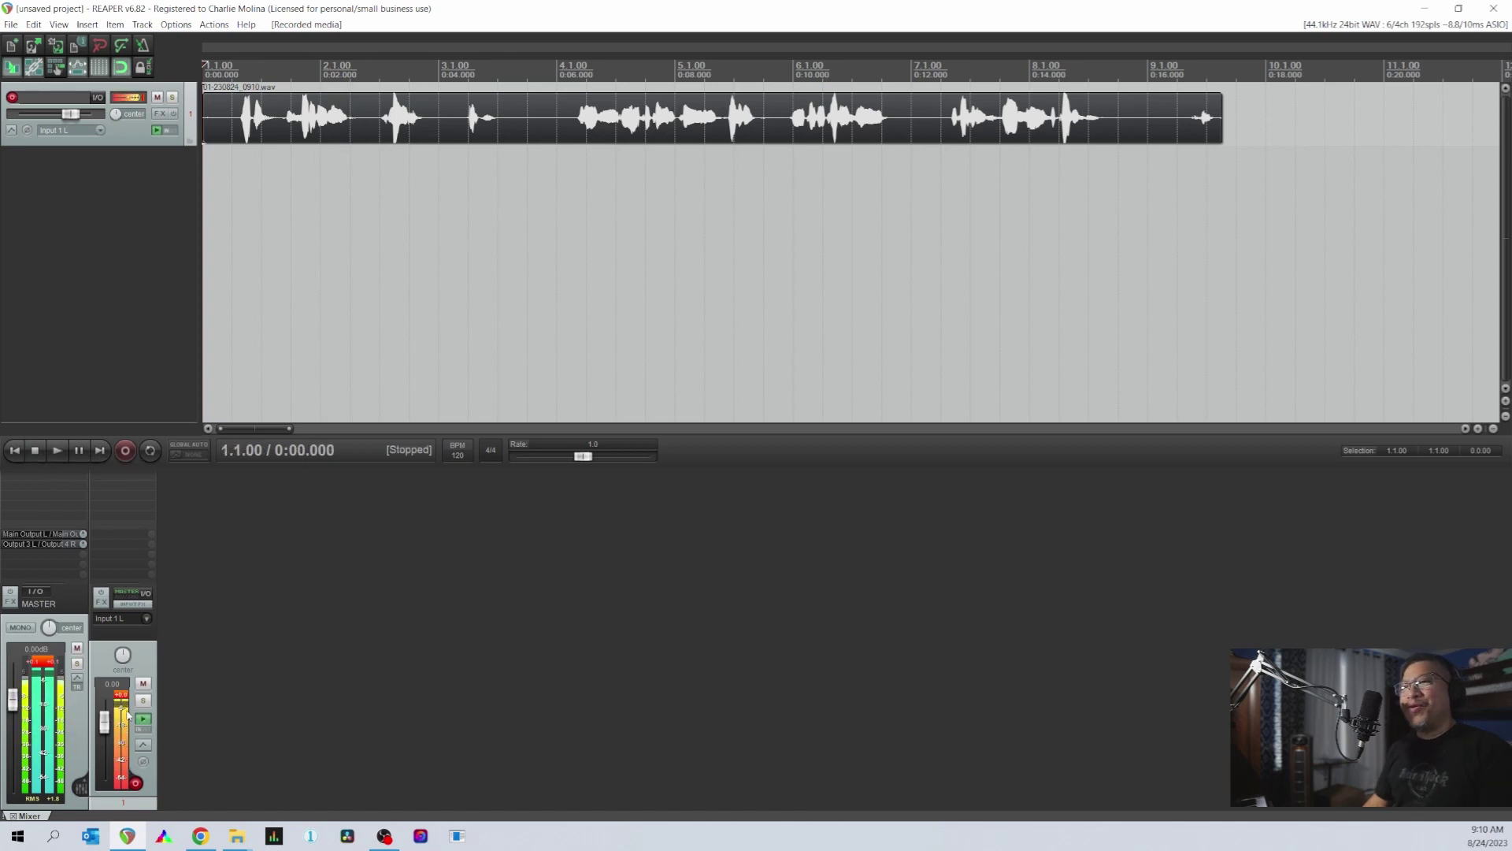
- Disarm the track and reset the clipping indicators on the track and master meters
{"action": "left_click", "coordinate": [119, 706]}
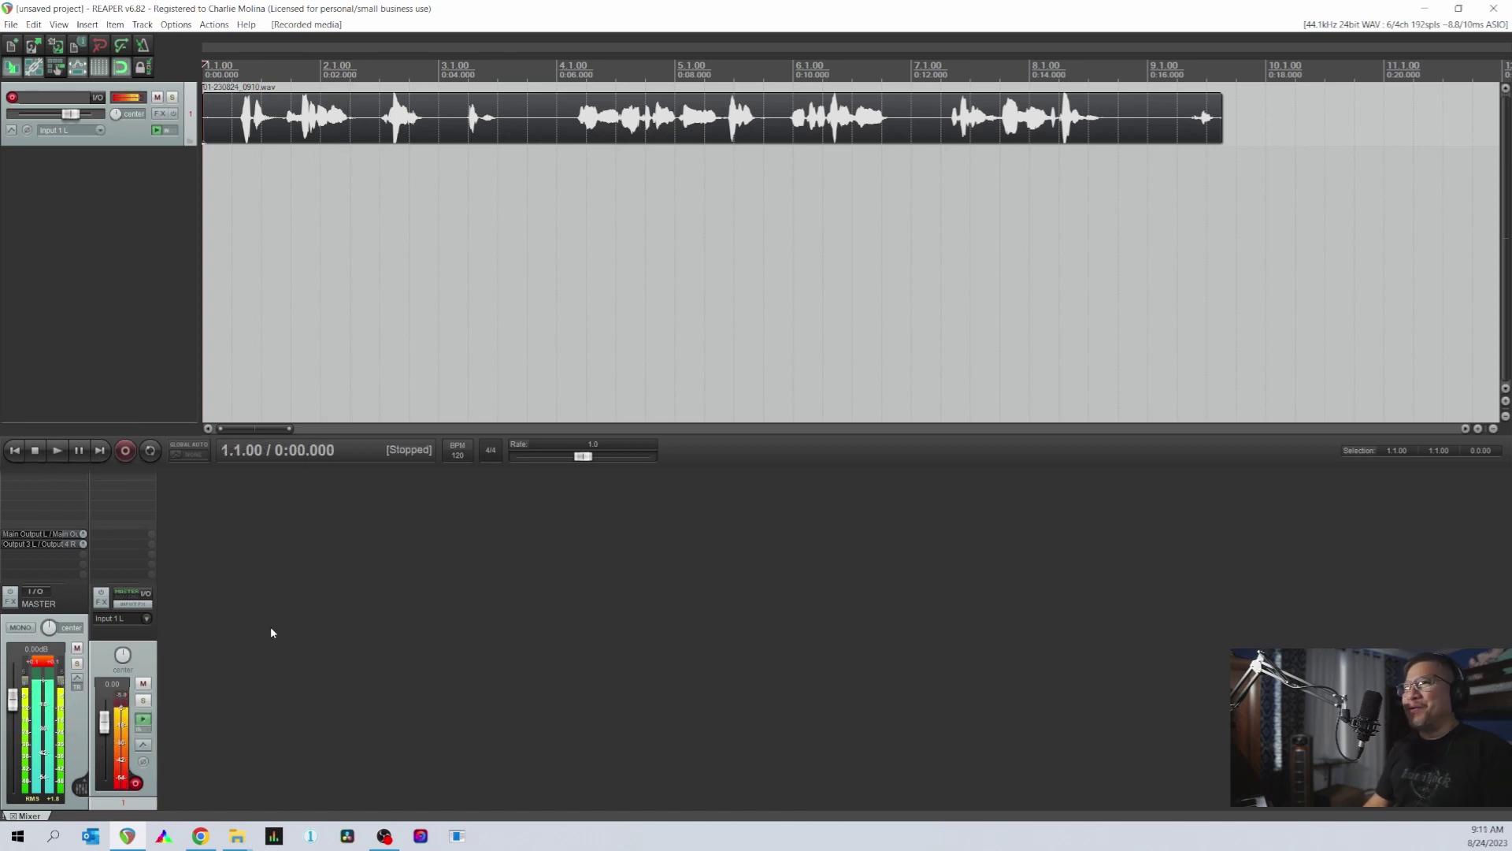
{"action": "left_click", "coordinate": [136, 784]}
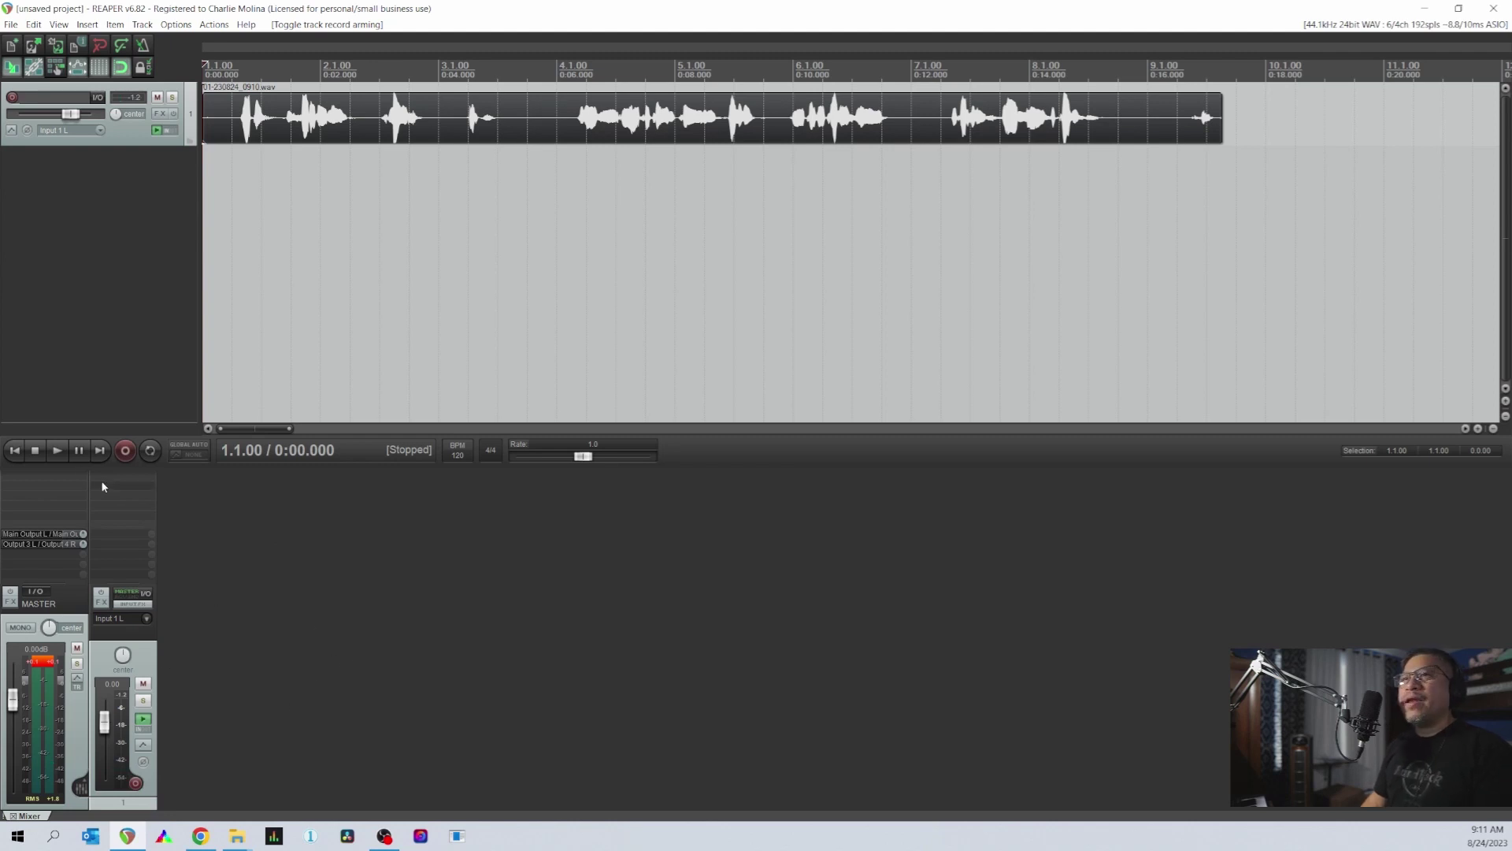
{"action": "left_click", "coordinate": [33, 452]}
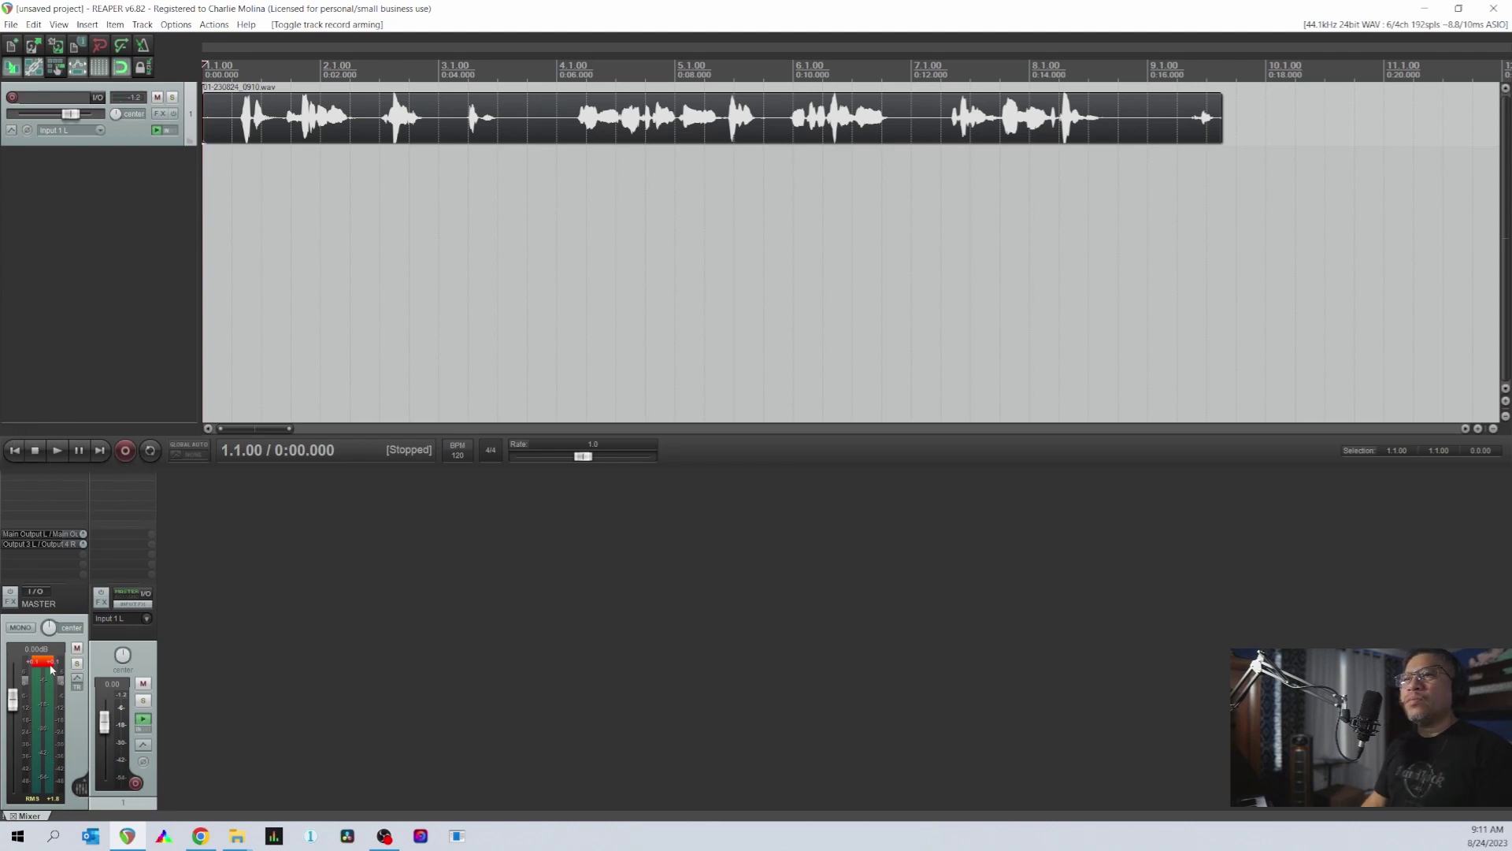
- Clear the plug-in filter in the FX browser for track 1 and close the browser
{"action": "left_click", "coordinate": [123, 489]}
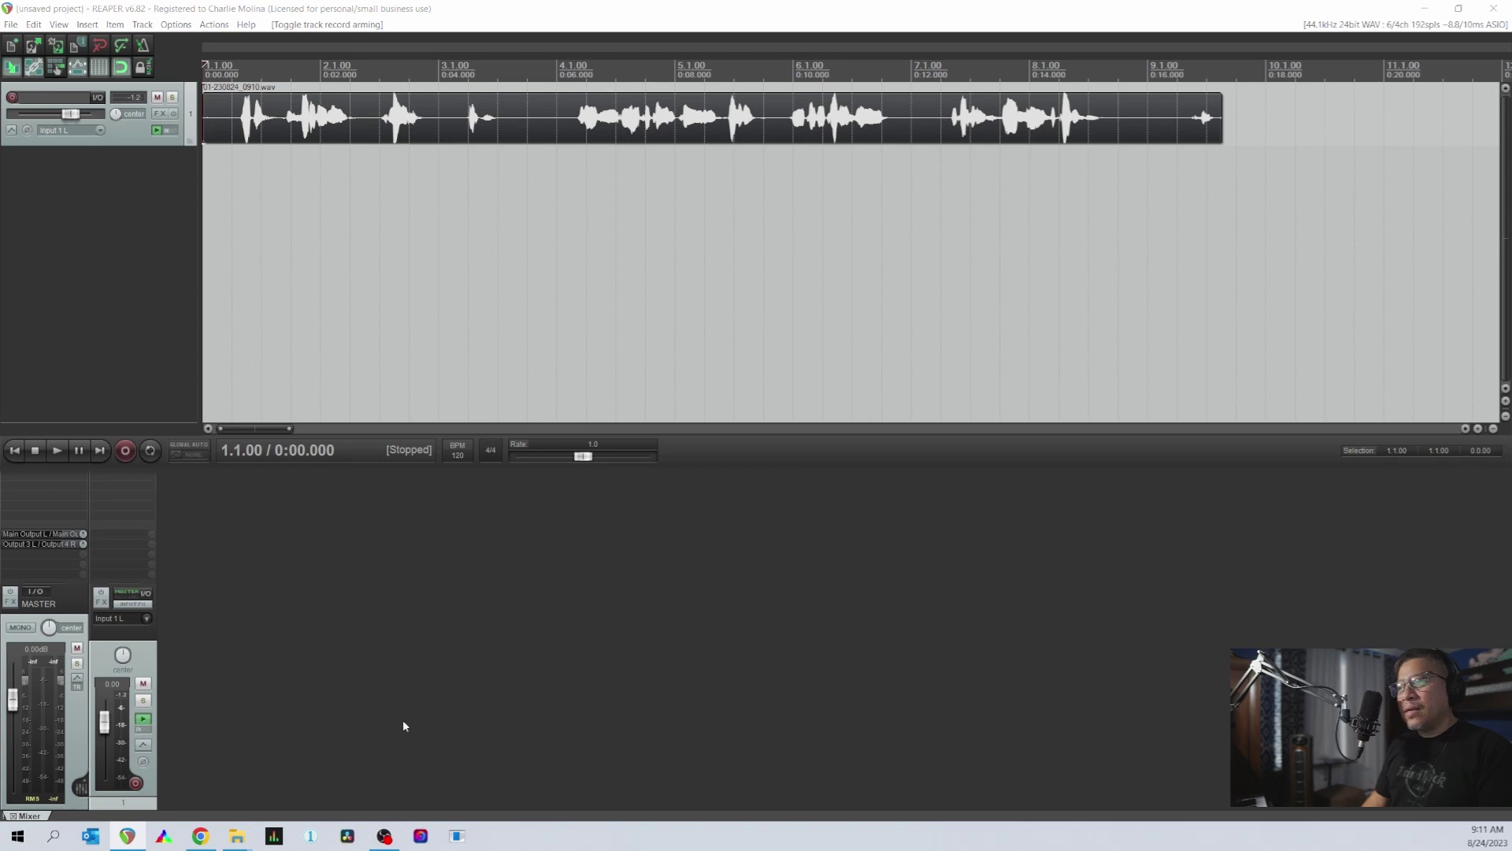
{"action": "left_click_drag", "start_coordinate": [516, 821], "coordinate": [379, 307]}
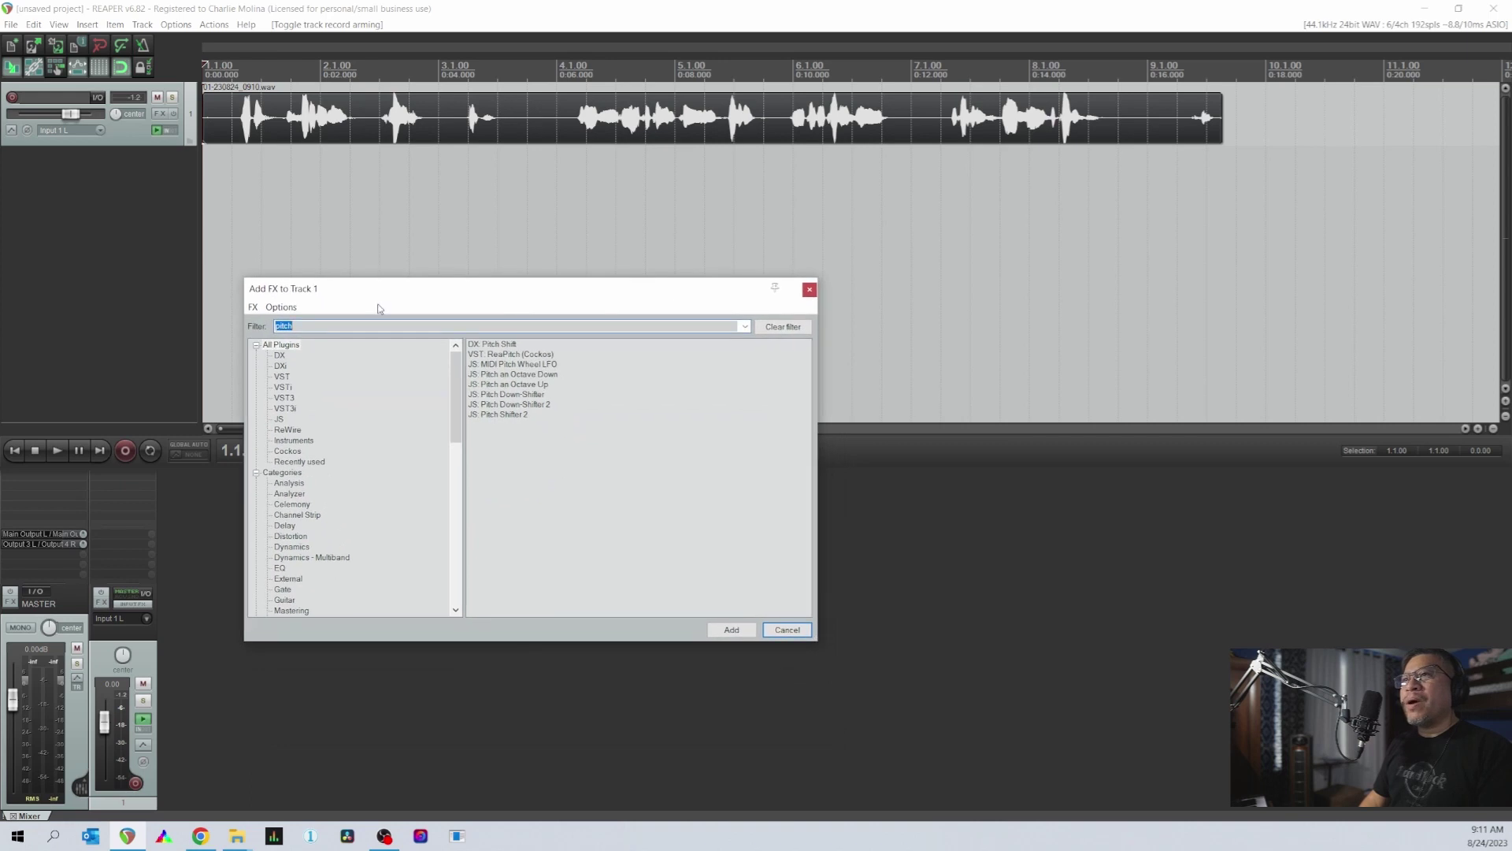
{"action": "left_click", "coordinate": [802, 325]}
{"action": "left_click", "coordinate": [809, 289]}
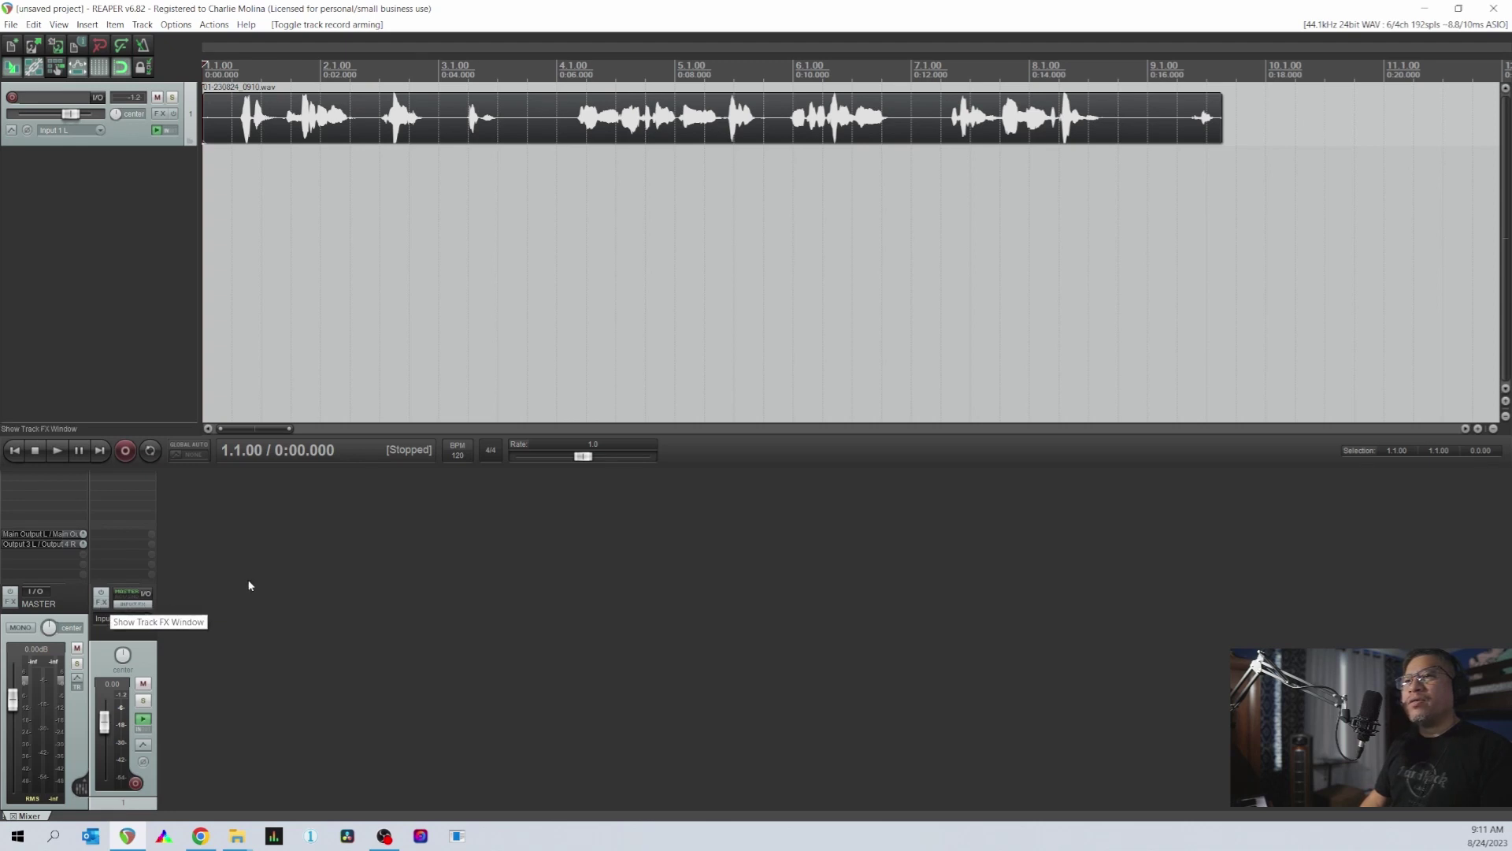
- Filter the plug-ins for track 1 by "pitch" and add the VST: ReaPitch (Cockos) effect
{"action": "left_click", "coordinate": [100, 603]}
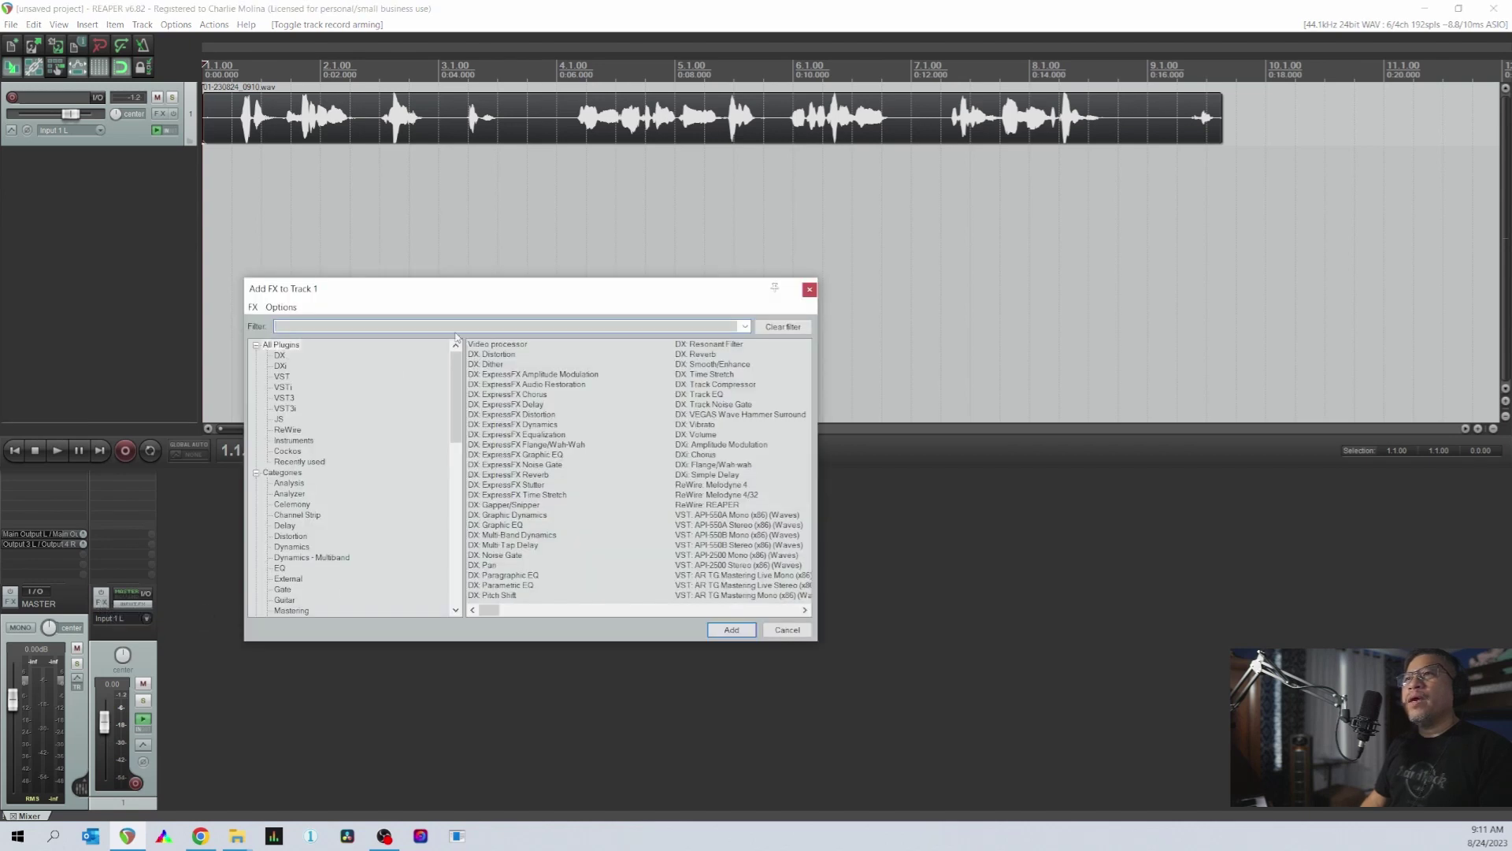
{"action": "left_click_drag", "start_coordinate": [541, 292], "coordinate": [553, 206]}
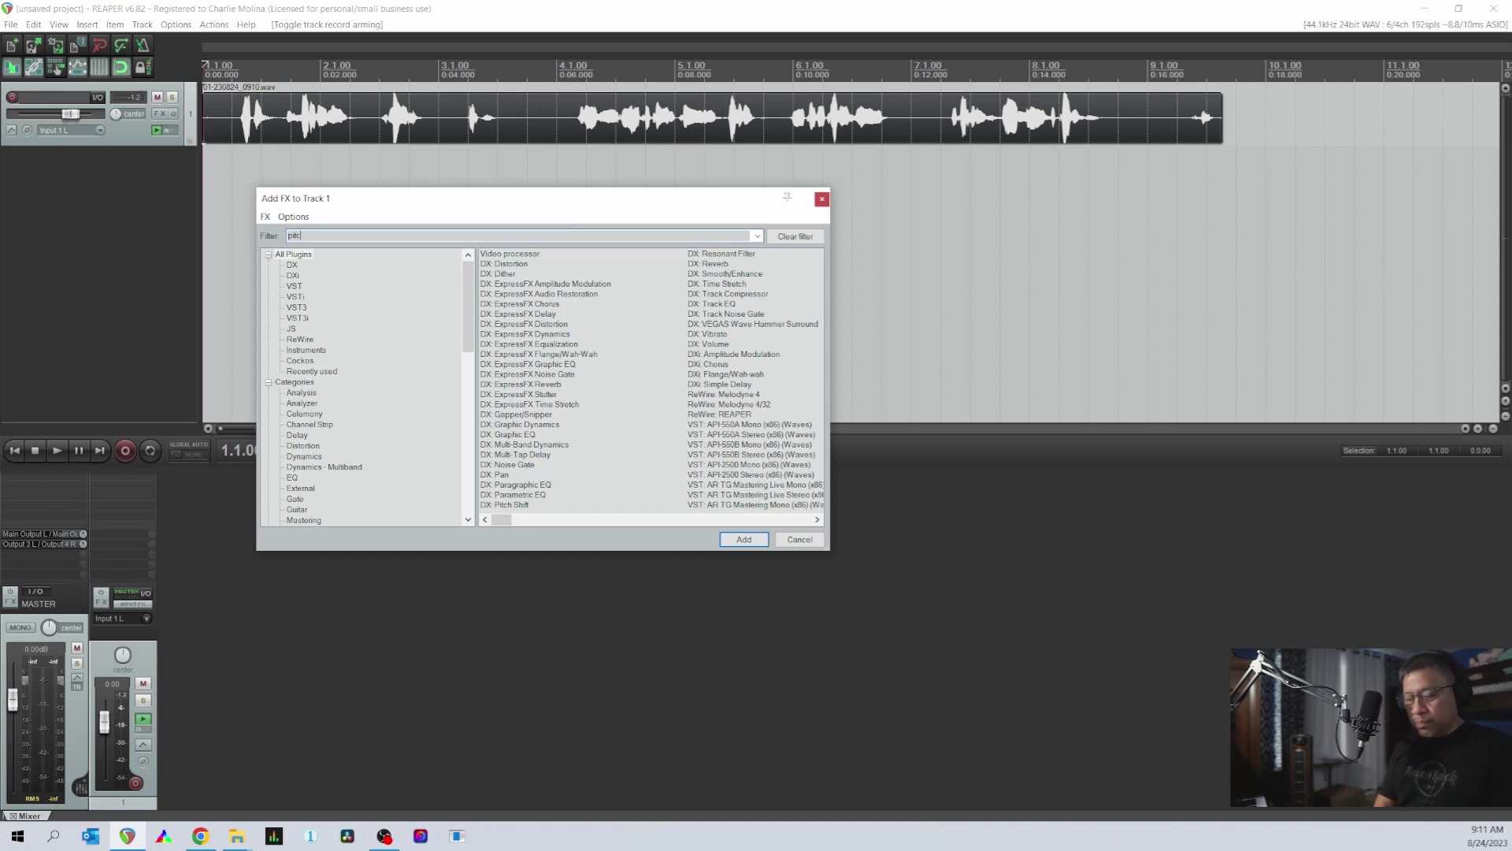
{"action": "type", "text": "ch"}
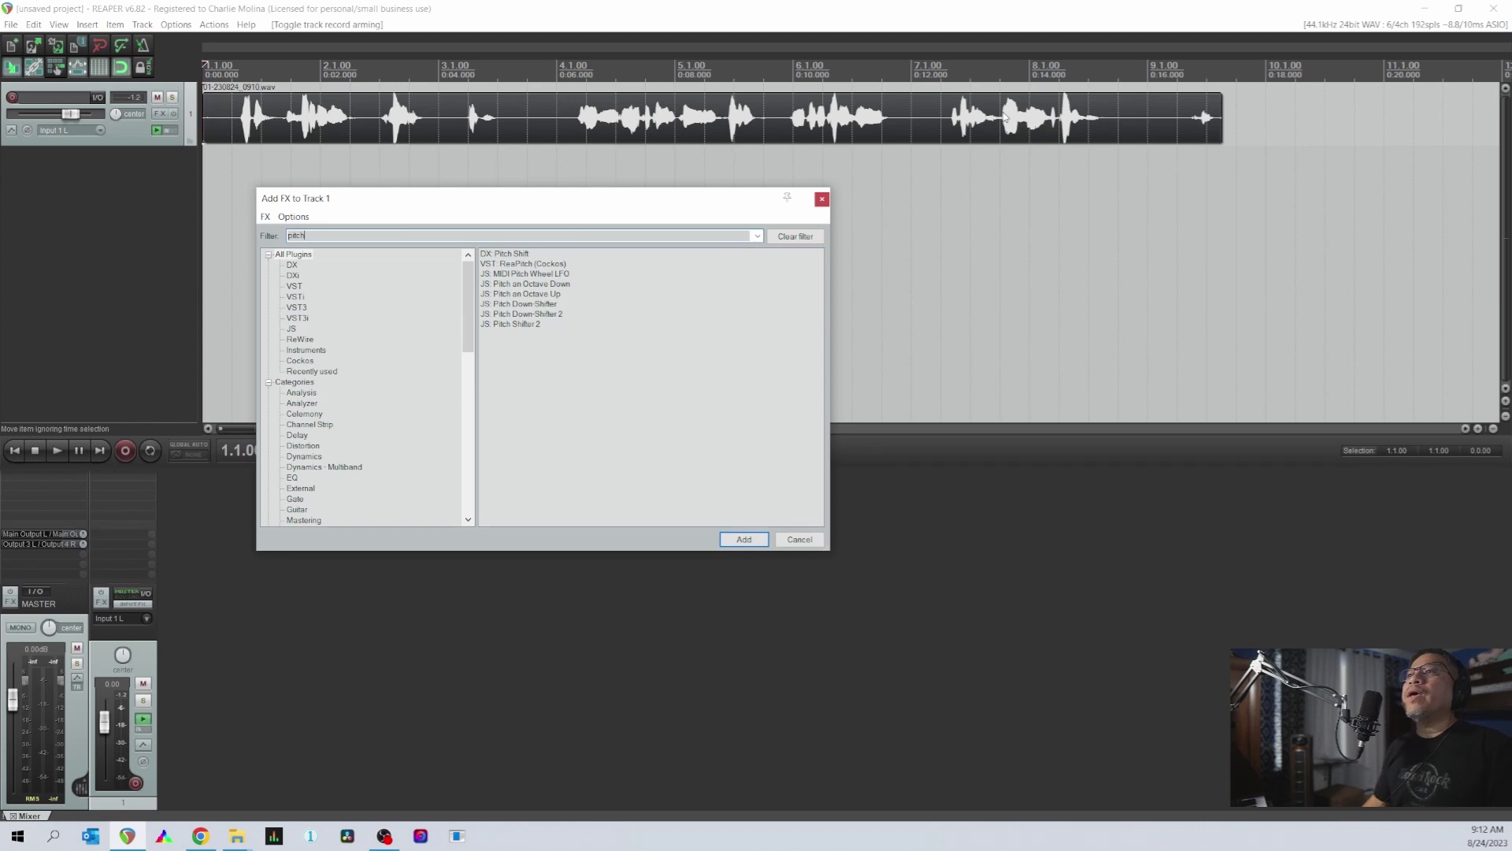
{"action": "left_click", "coordinate": [525, 266]}
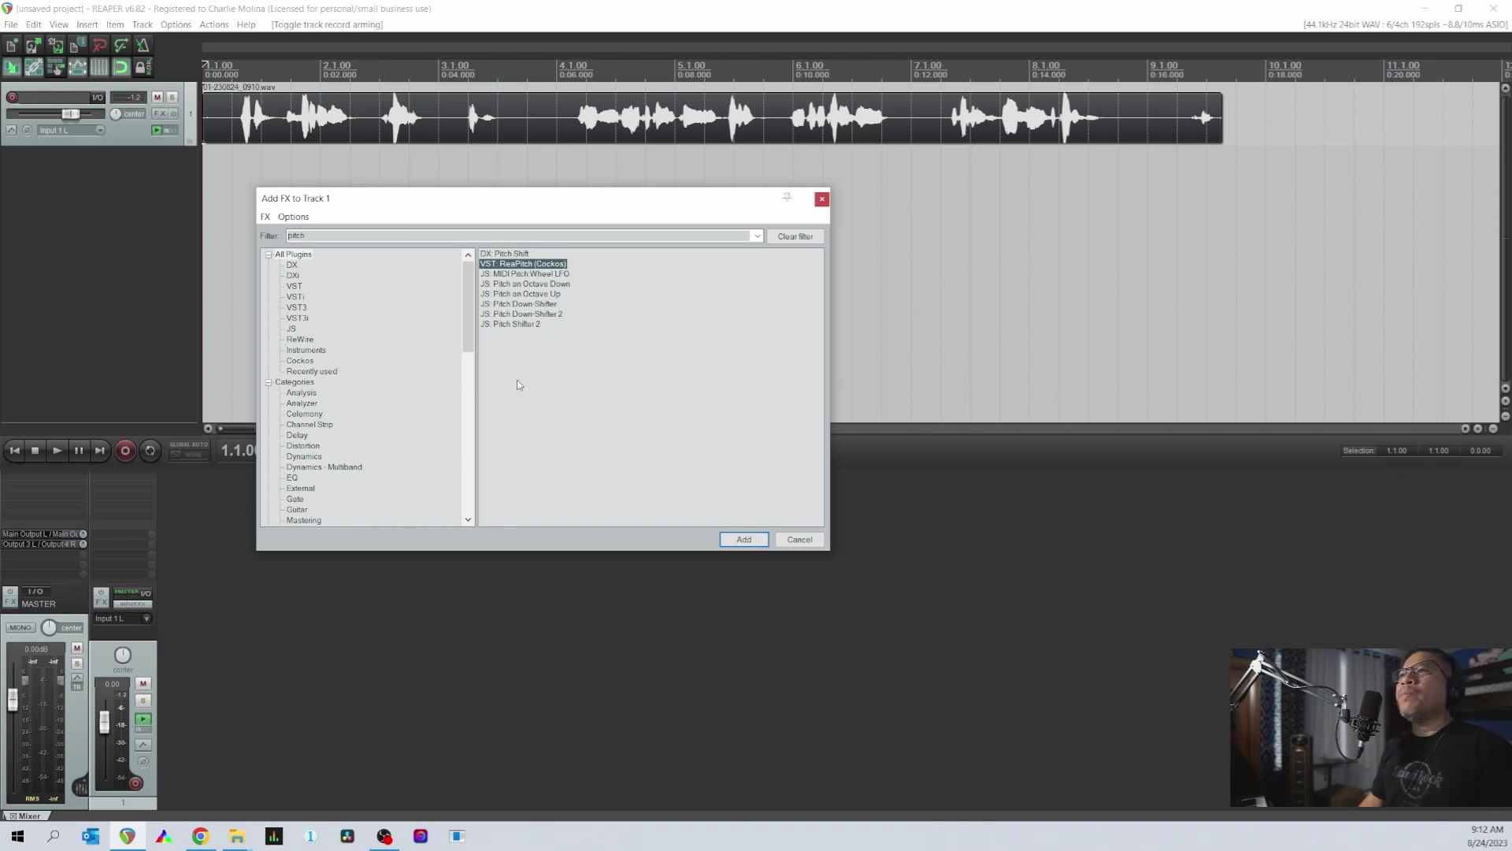
{"action": "left_click", "coordinate": [523, 340]}
{"action": "left_click", "coordinate": [534, 272]}
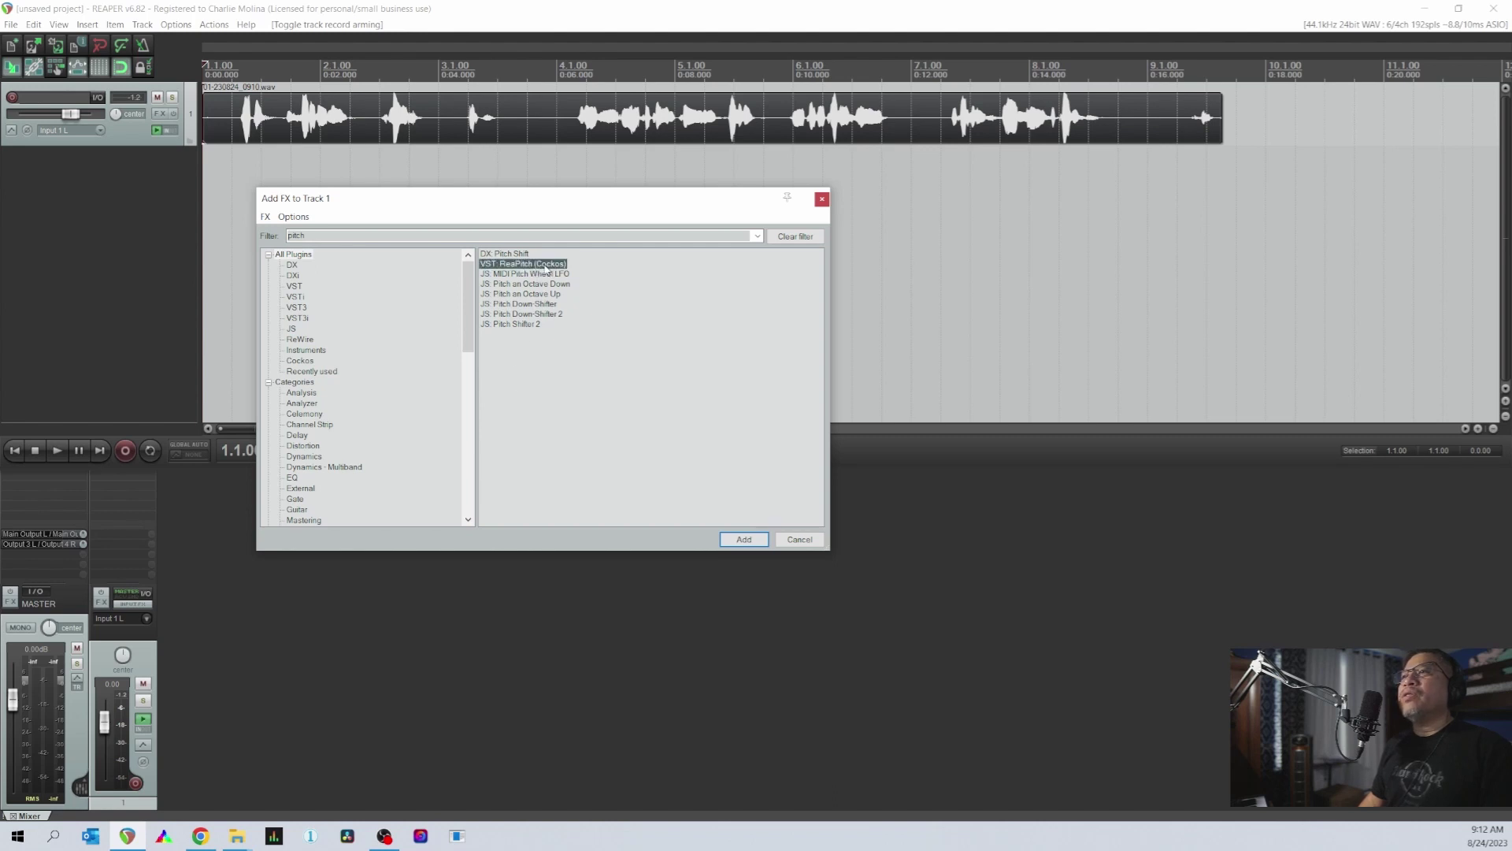
{"action": "left_click", "coordinate": [744, 540]}
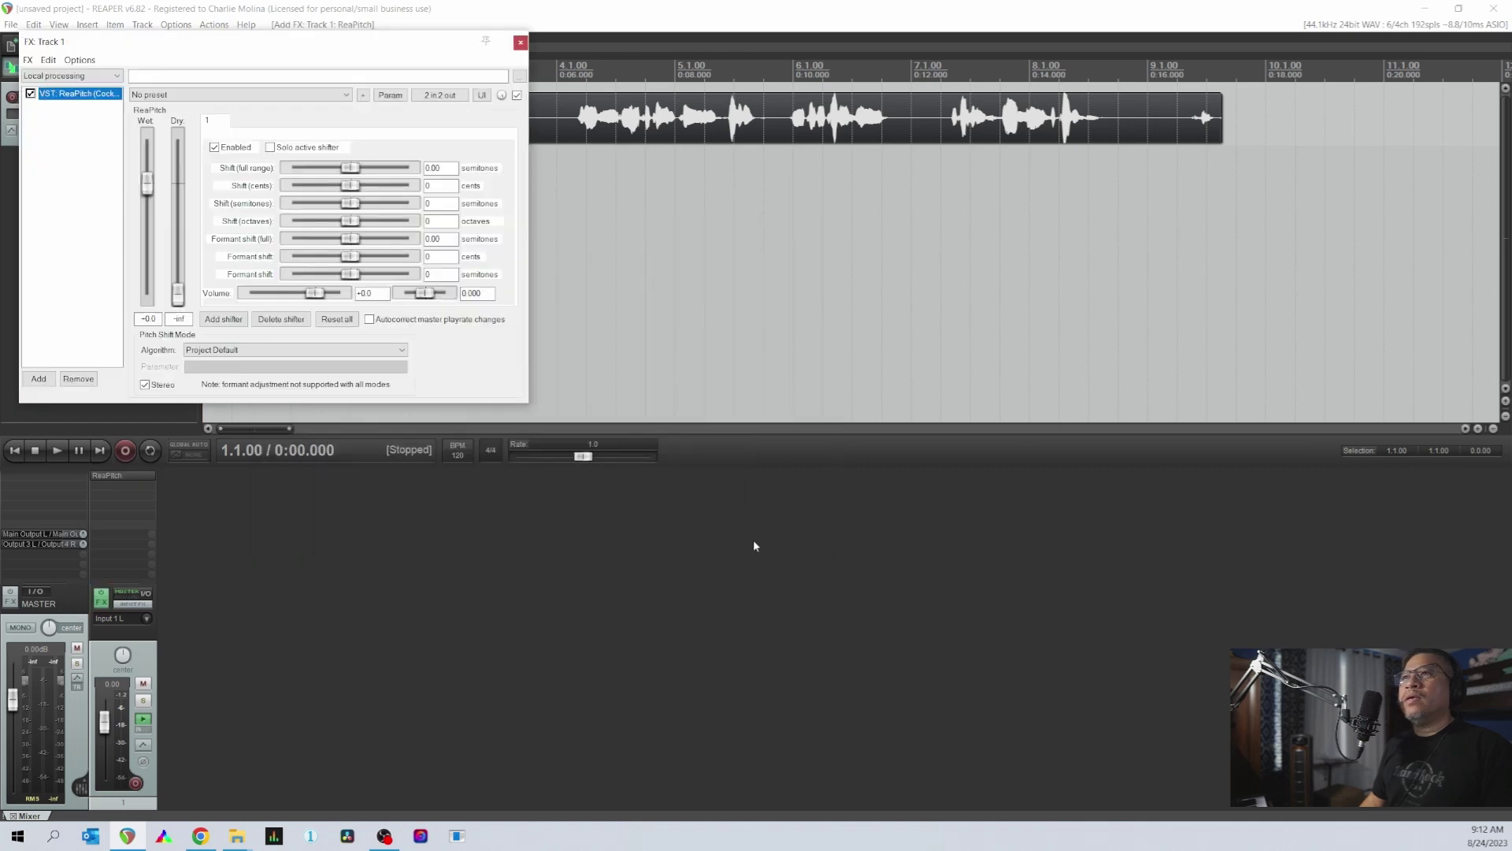
- Move the track 1 FX window below the recorded take and reset the clipping indicators on the master and track meters
{"action": "left_click_drag", "start_coordinate": [320, 40], "coordinate": [596, 154]}
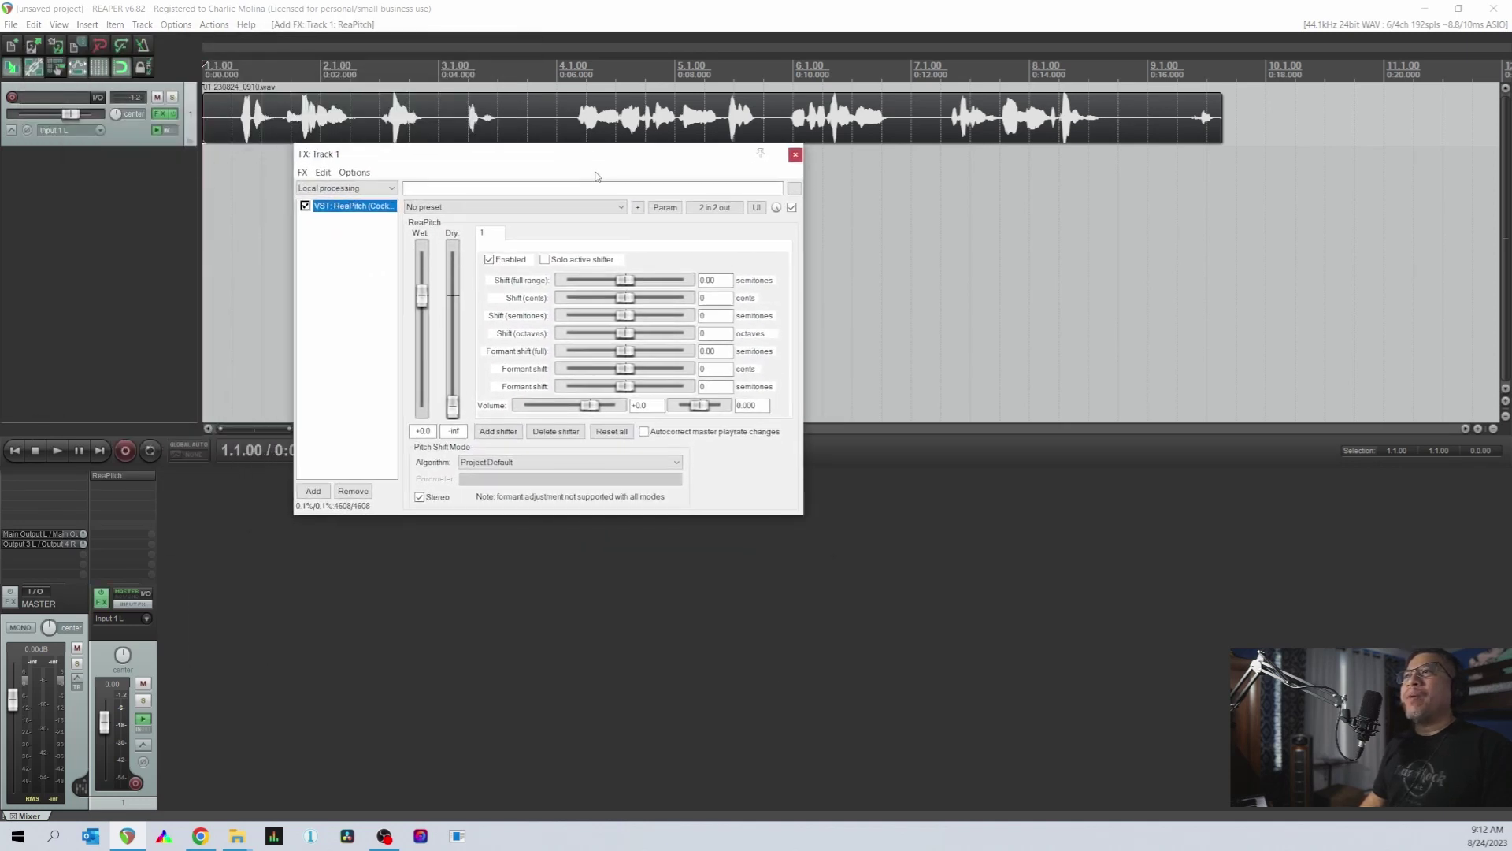
{"action": "left_click_drag", "start_coordinate": [581, 159], "coordinate": [600, 222]}
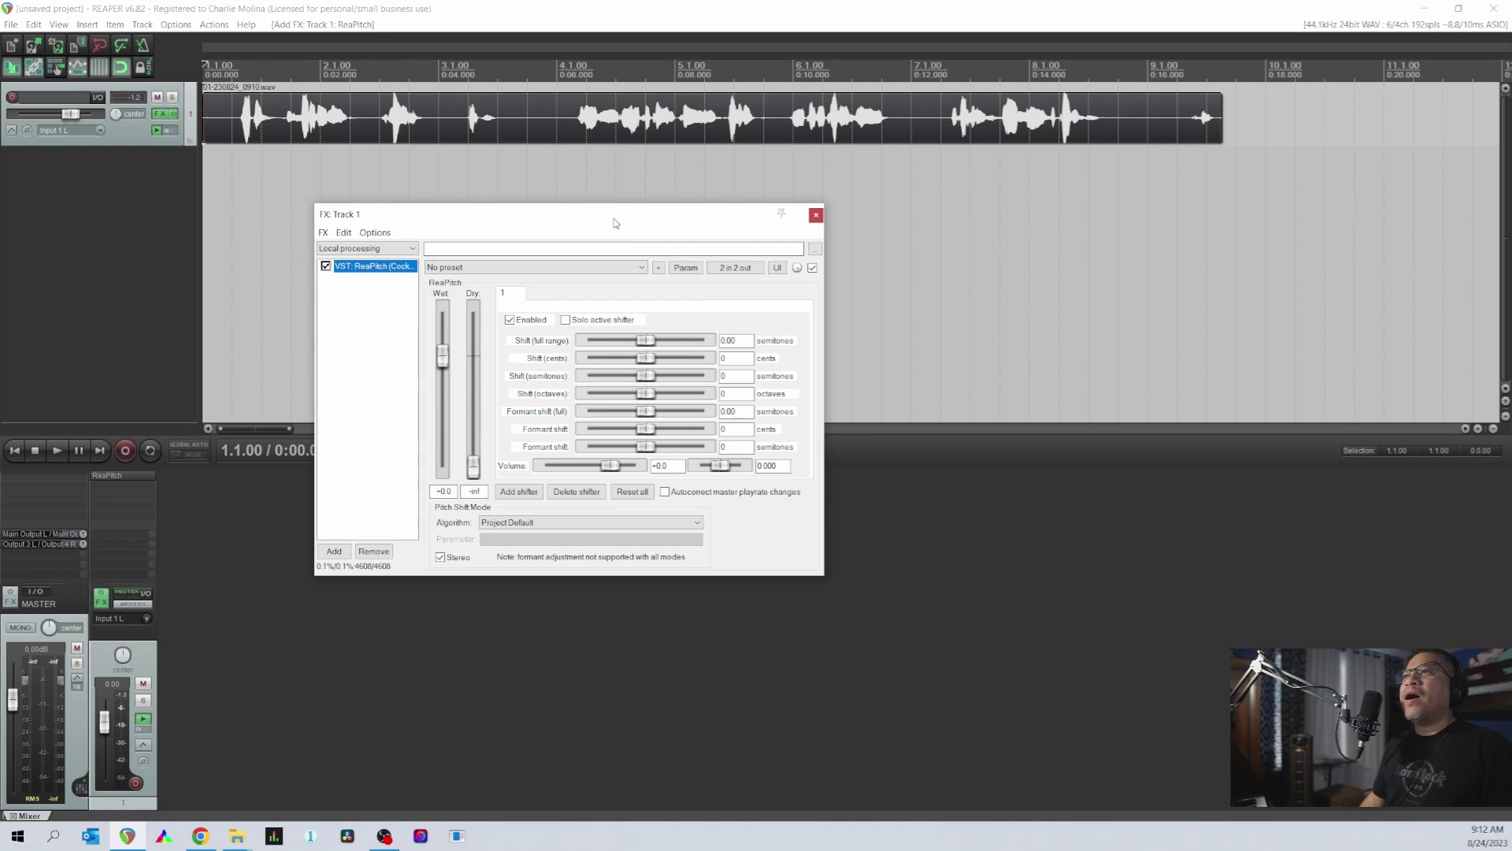
{"action": "mouse_move", "coordinate": [614, 216]}
{"action": "left_mouse_down"}
{"action": "mouse_move", "coordinate": [618, 230]}
{"action": "mouse_move", "coordinate": [626, 210]}
{"action": "left_mouse_up"}
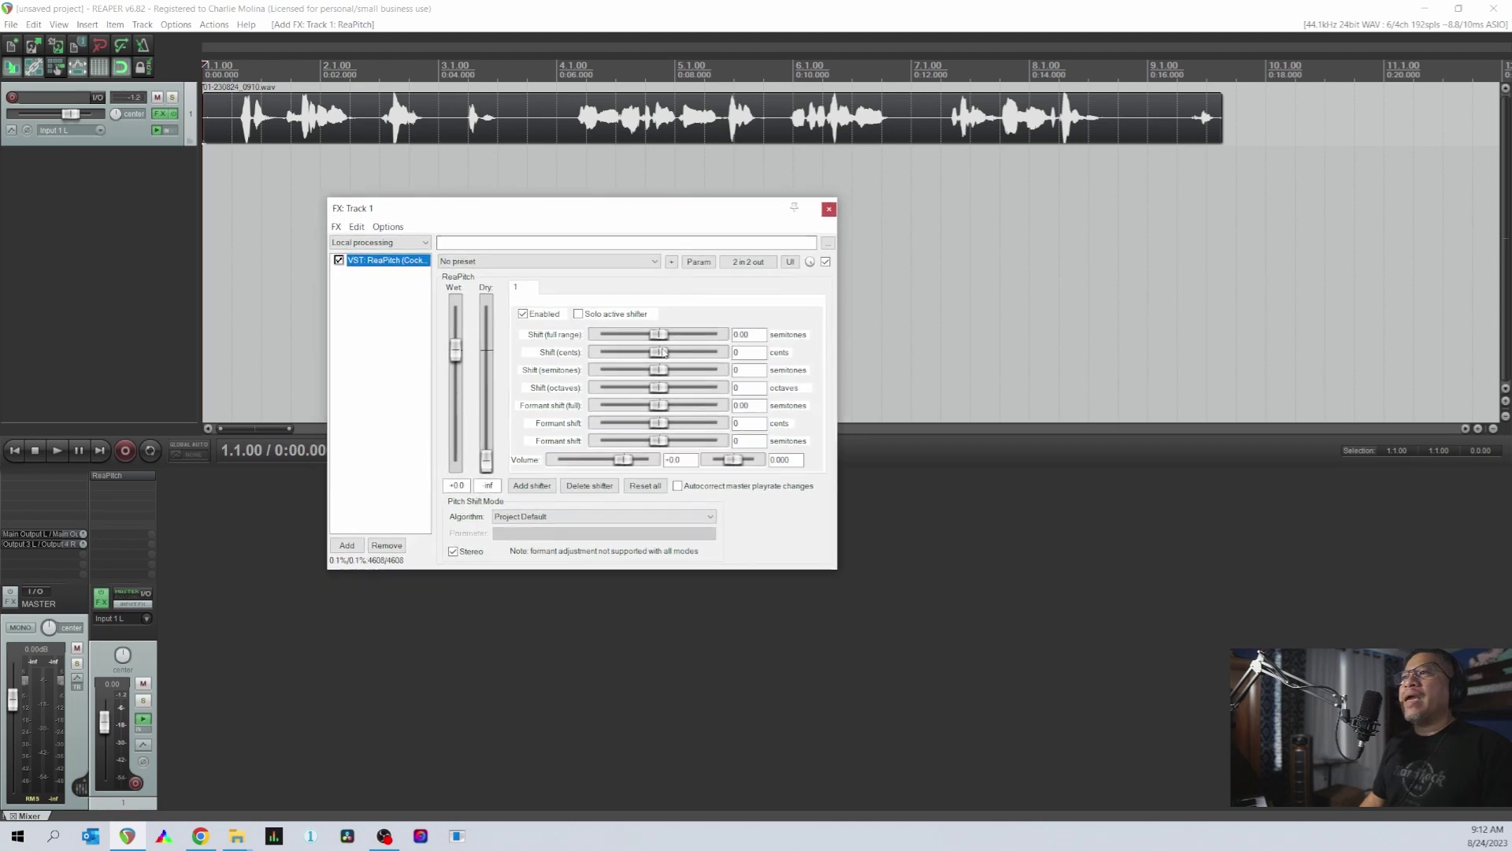
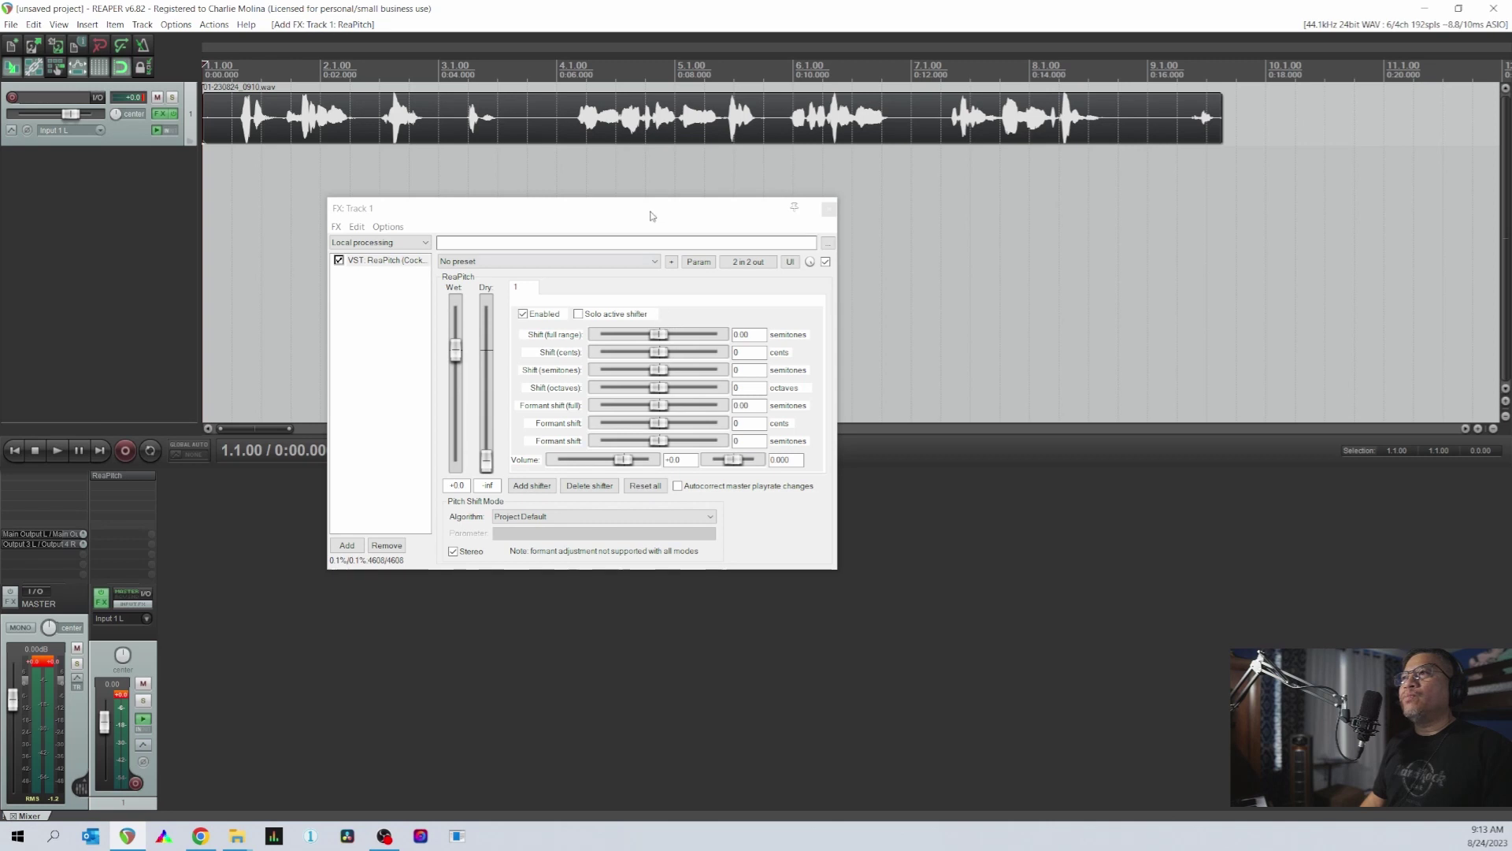
{"action": "mouse_move", "coordinate": [651, 215]}
{"action": "left_mouse_down"}
{"action": "mouse_move", "coordinate": [661, 177]}
{"action": "mouse_move", "coordinate": [666, 202]}
{"action": "left_mouse_up"}
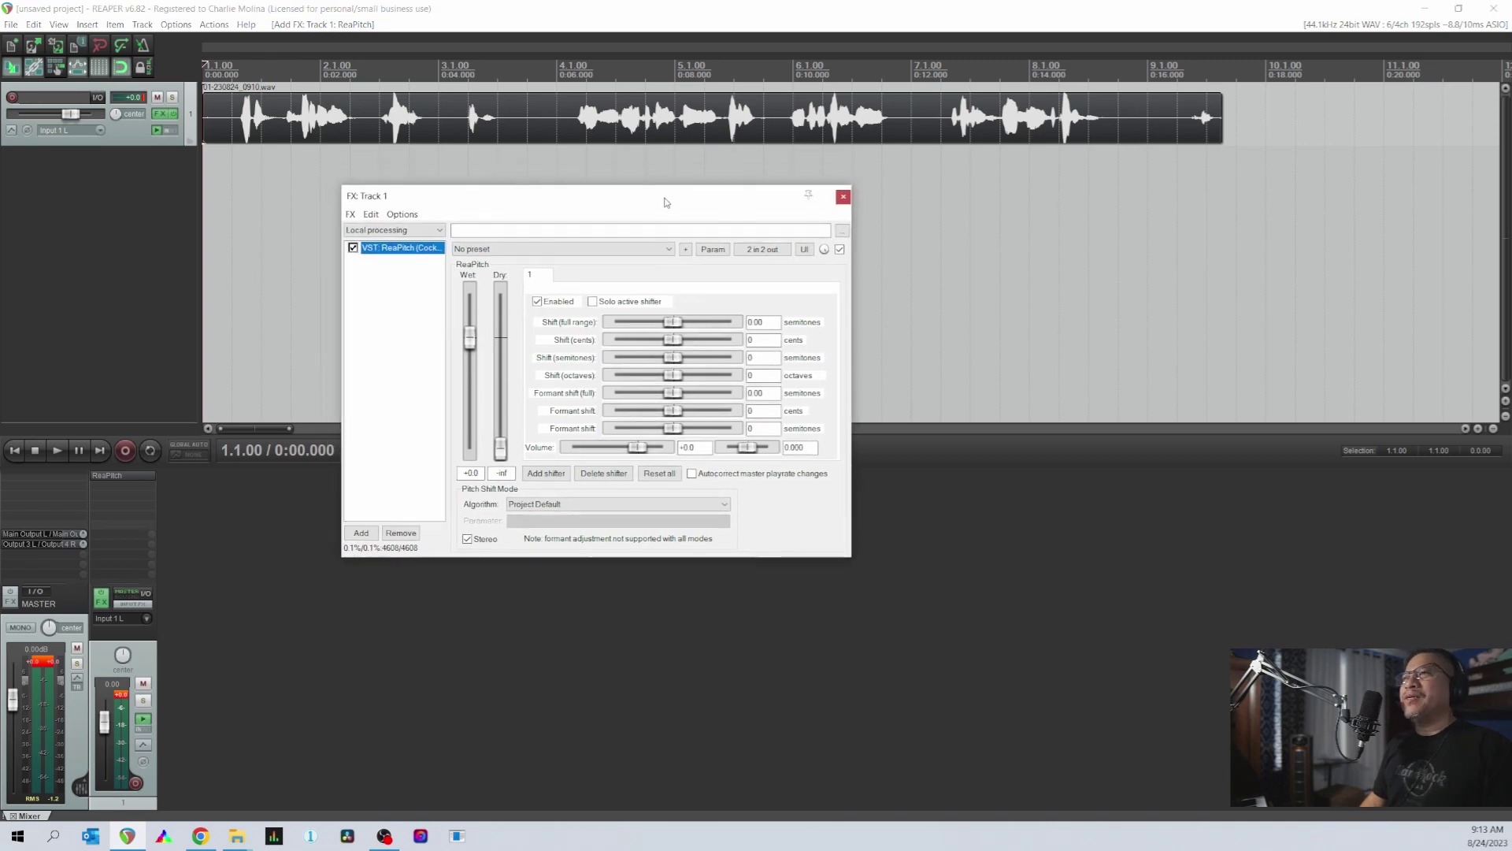
{"action": "left_click", "coordinate": [30, 666]}
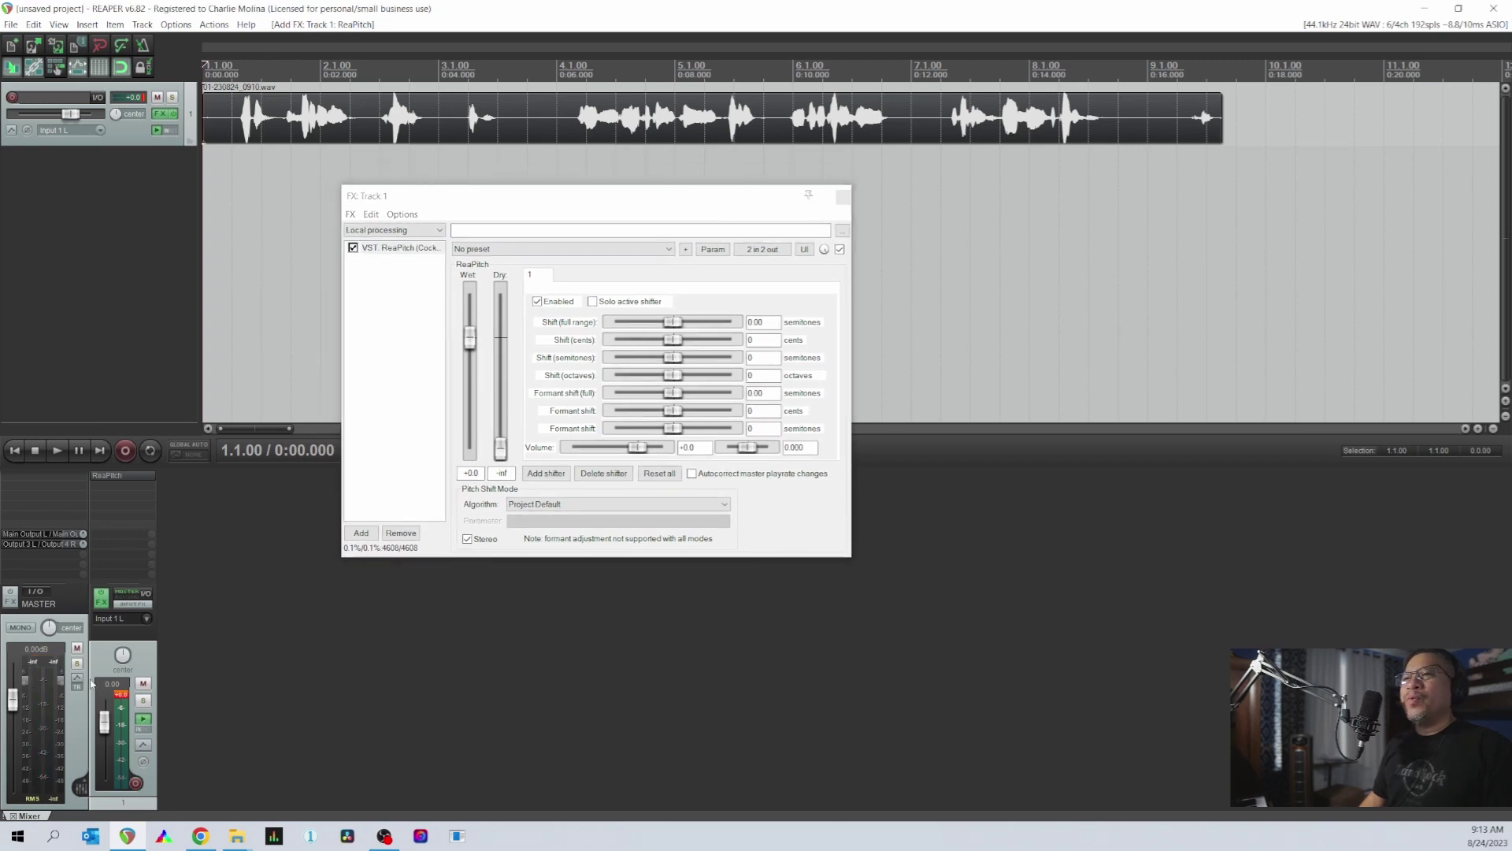
{"action": "left_click", "coordinate": [123, 695]}
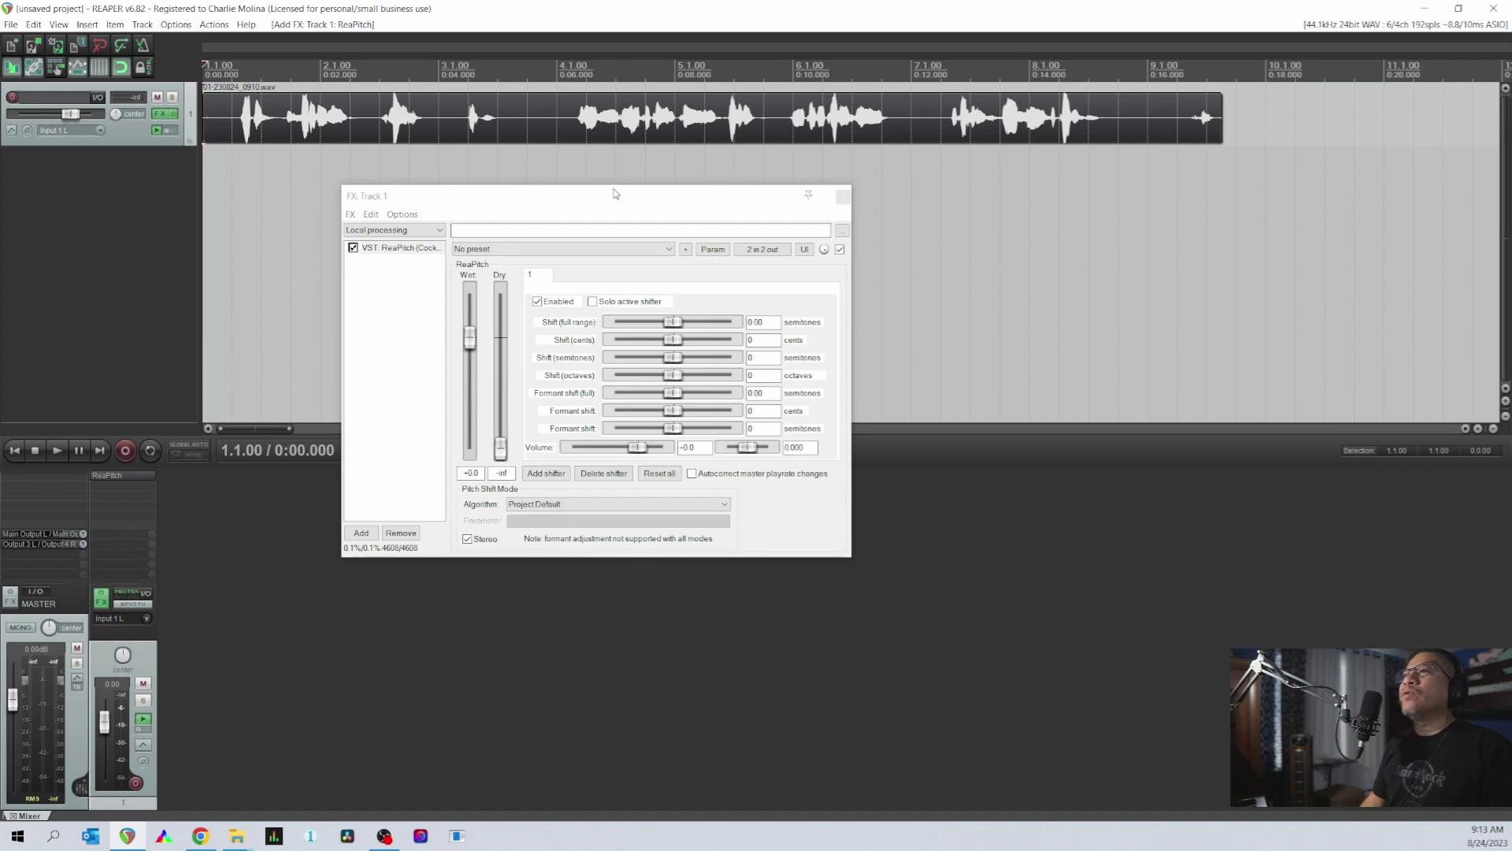
{"action": "left_click_drag", "start_coordinate": [607, 206], "coordinate": [631, 242]}
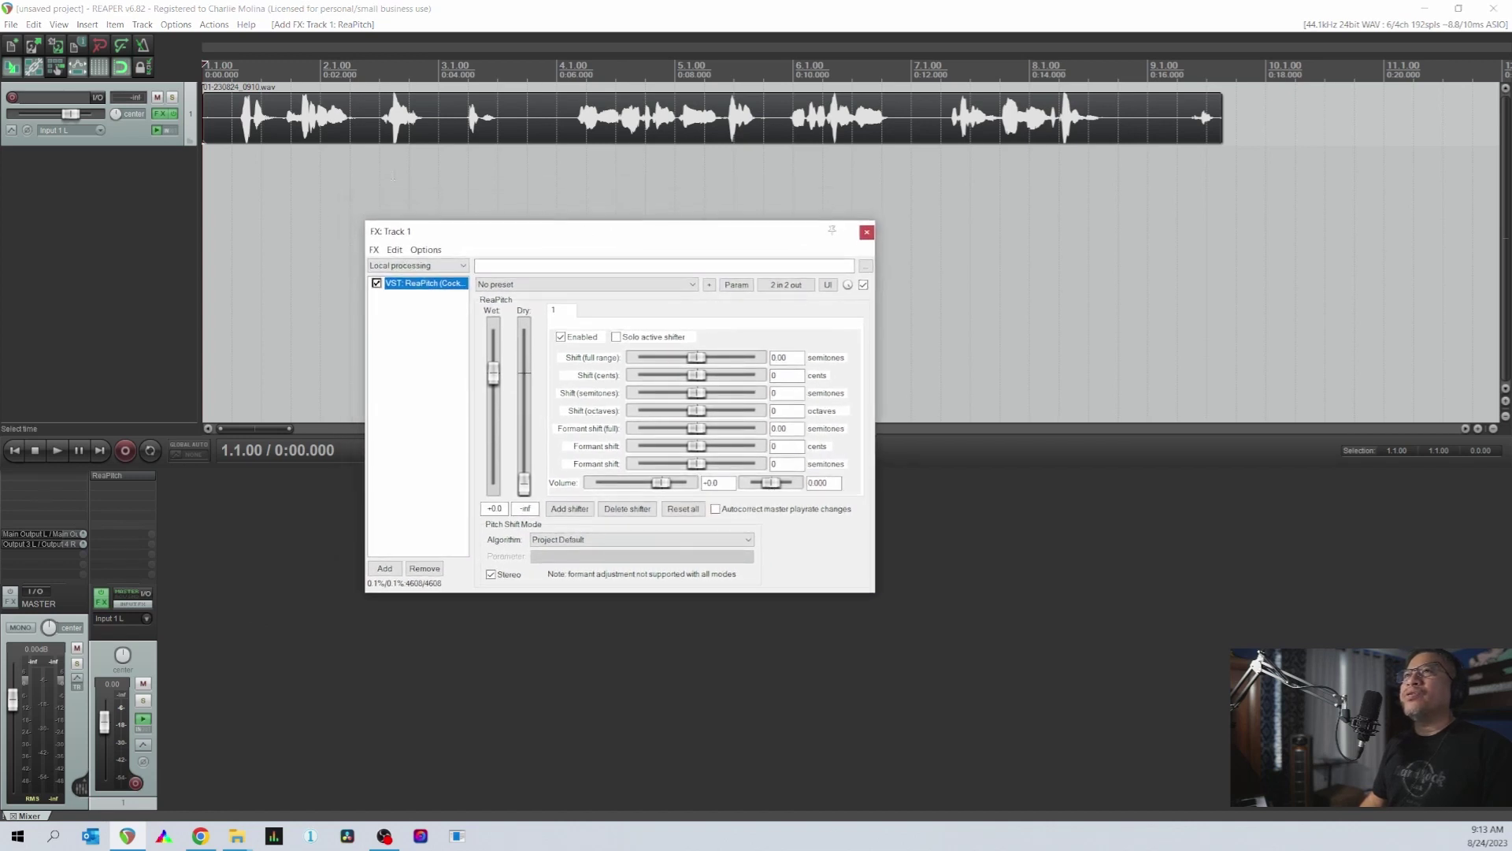
- Play the take from 1.2.00 while lowering ReaPitch's full-range shift to -3.60 semitones, stop playback and reset the shift to 0
{"action": "left_click", "coordinate": [230, 65]}
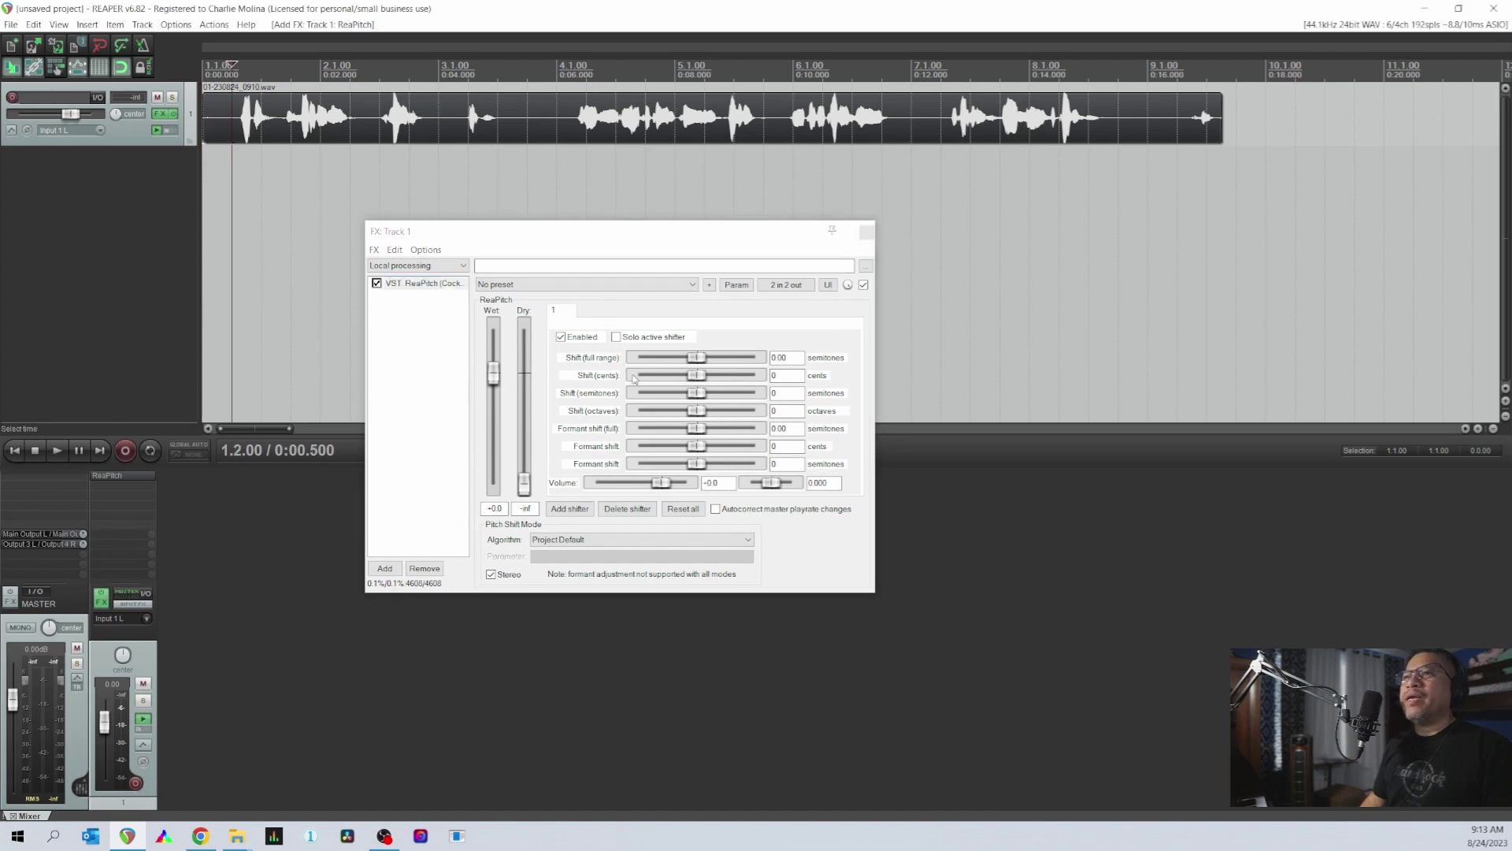
{"action": "key", "text": "space"}
{"action": "left_click_drag", "start_coordinate": [696, 357], "coordinate": [684, 358]}
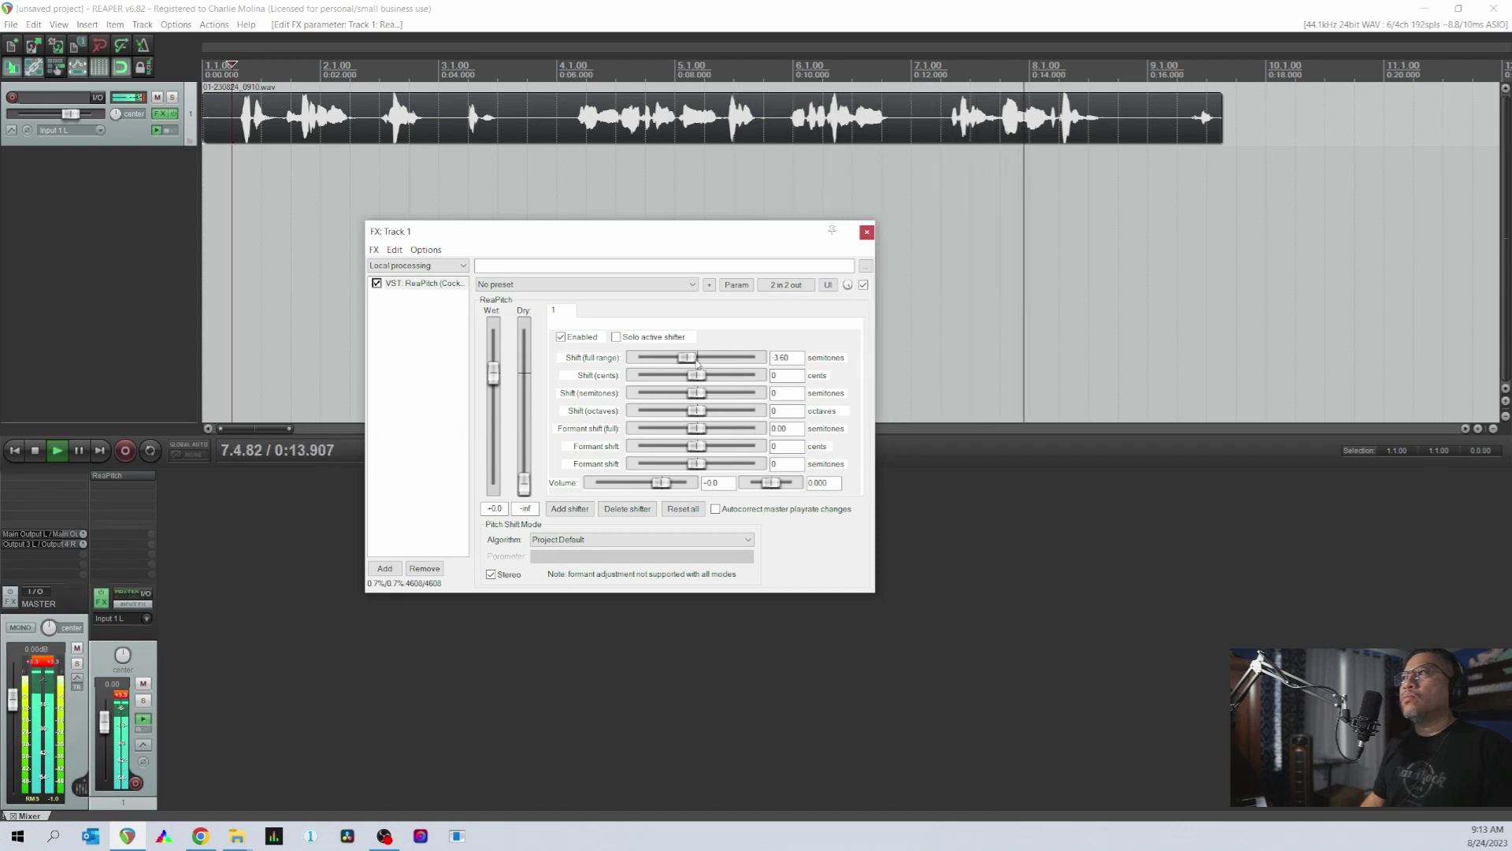
{"action": "key", "text": "space"}
{"action": "double_click", "coordinate": [698, 359]}
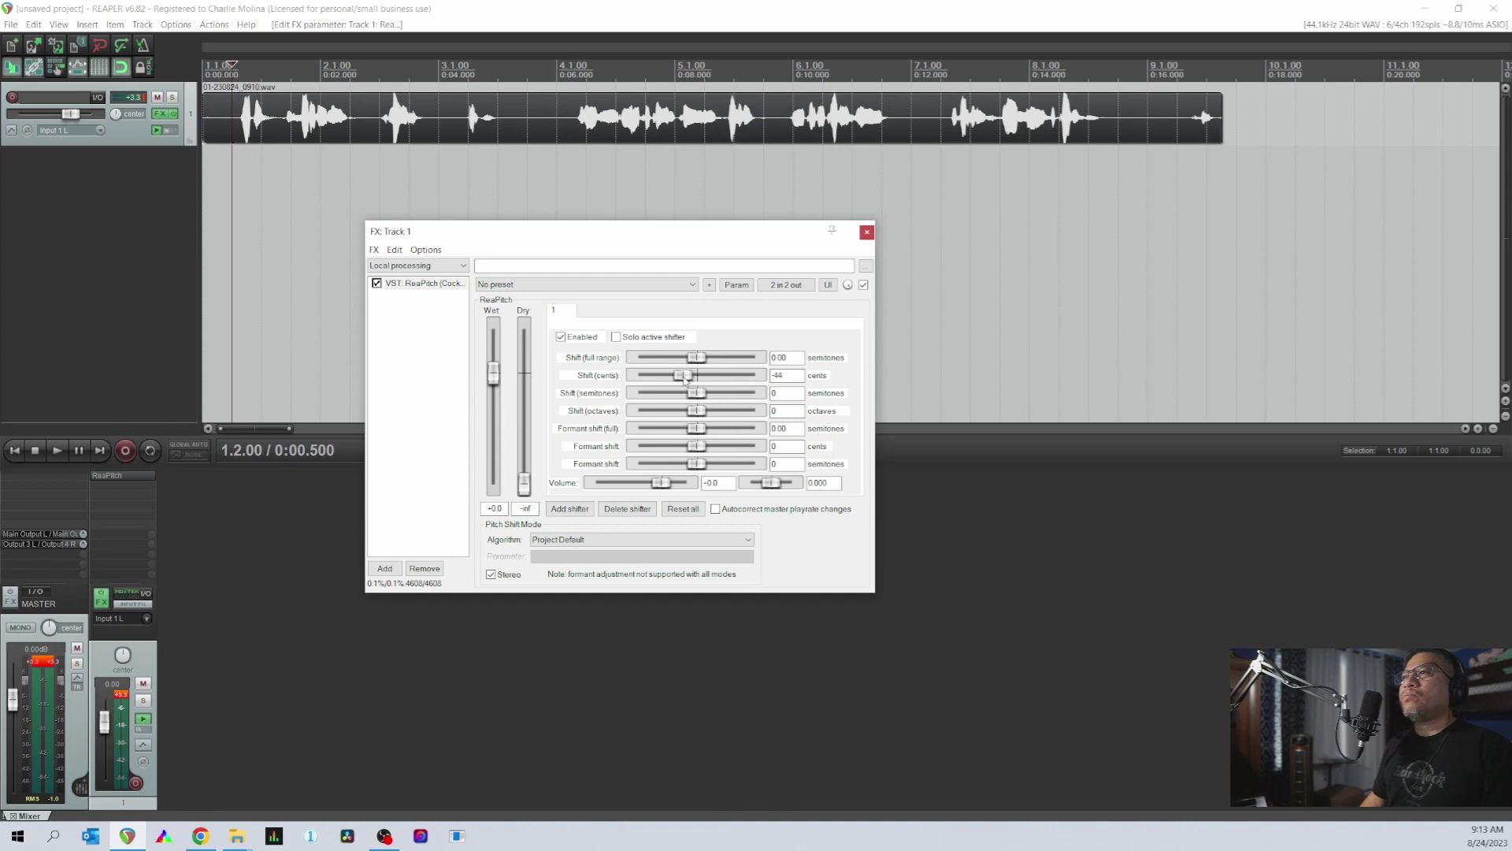
- Audition the take with ReaPitch's cents shift lowered to -200, reset it to 0 and stop playback
{"action": "key", "text": "space"}
{"action": "left_click_drag", "start_coordinate": [684, 379], "coordinate": [634, 390]}
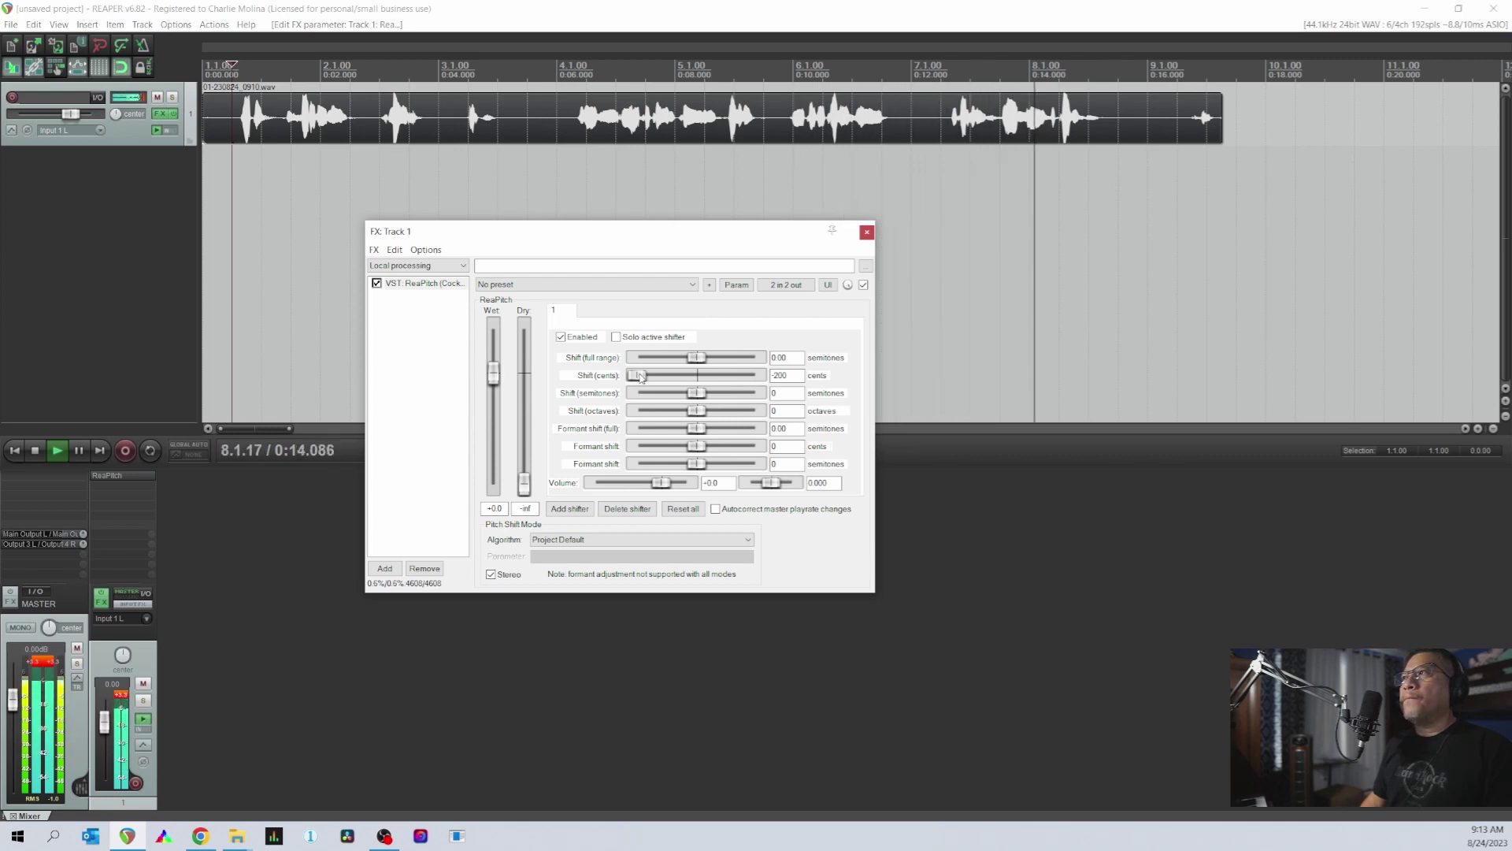
{"action": "double_click", "coordinate": [638, 375]}
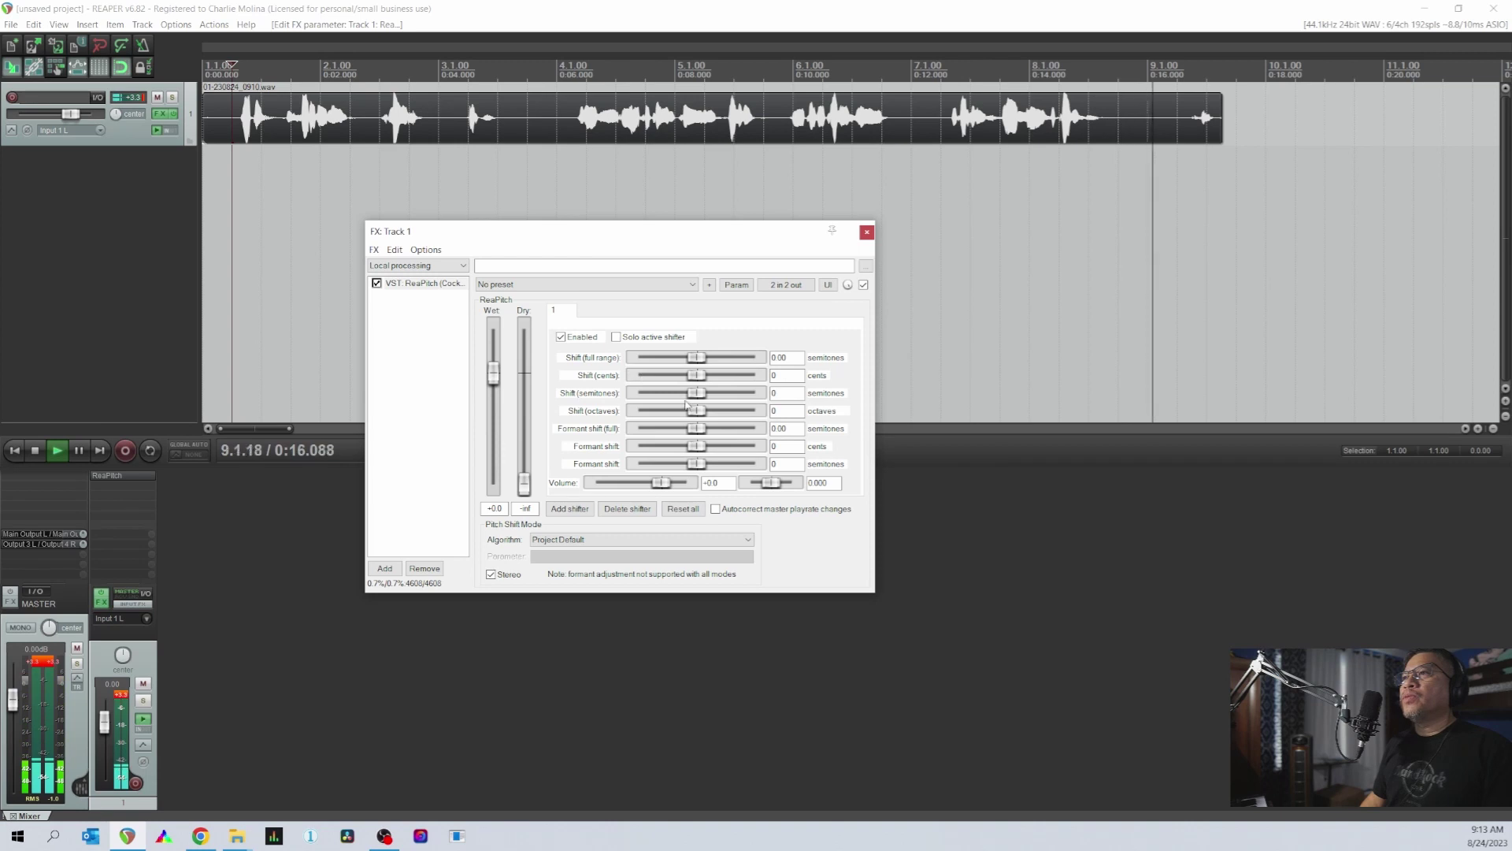
{"action": "key", "text": "space"}
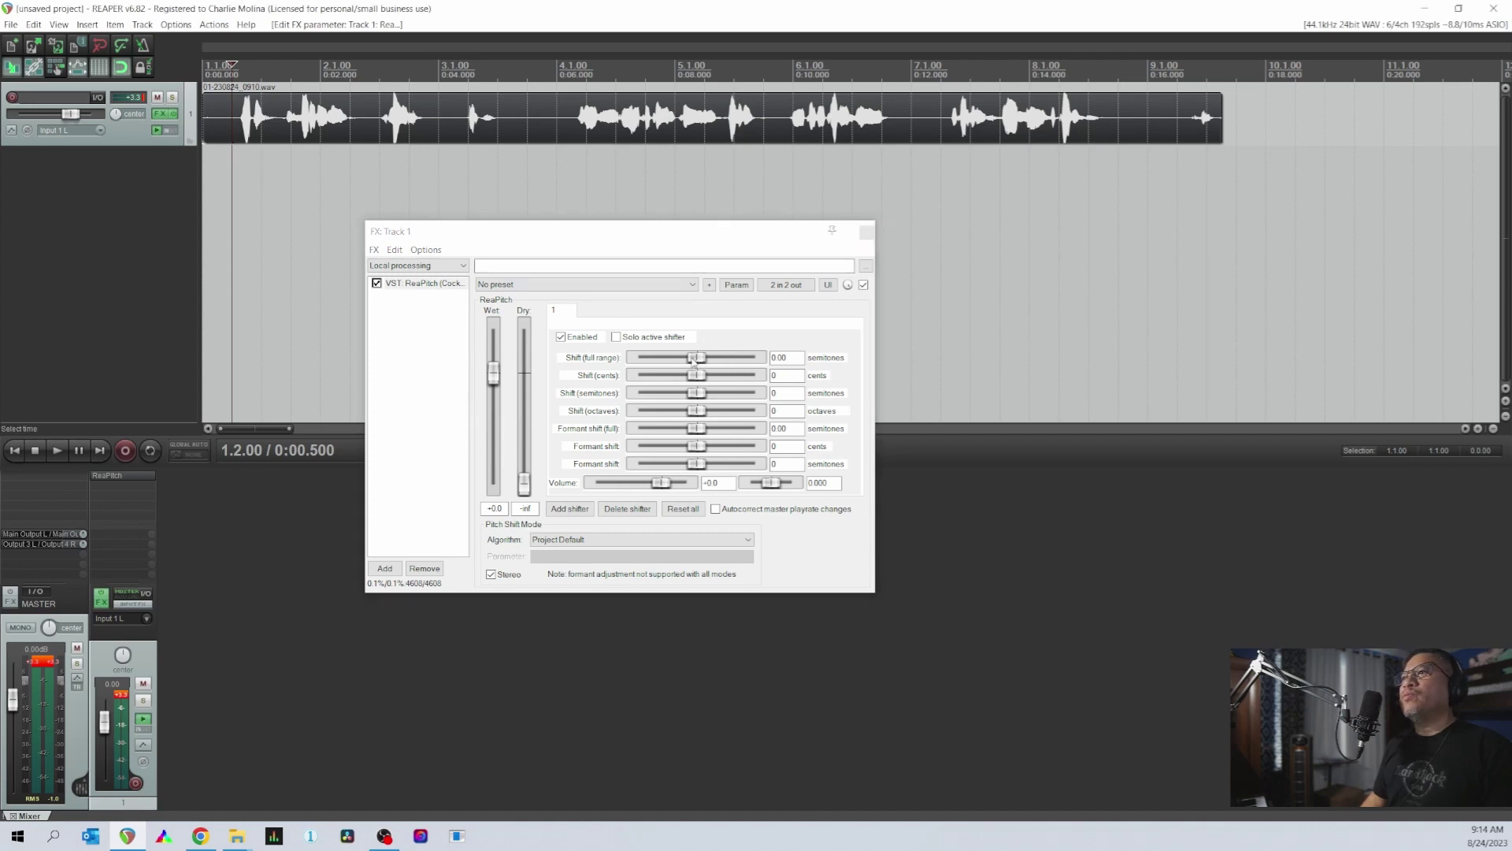
- Audition the take with the full-range shift raised and with it lowered to -2.40 semitones, and reset it to 0
{"action": "key", "text": "space"}
{"action": "left_click_drag", "start_coordinate": [701, 362], "coordinate": [726, 363]}
{"action": "key", "text": "space"}
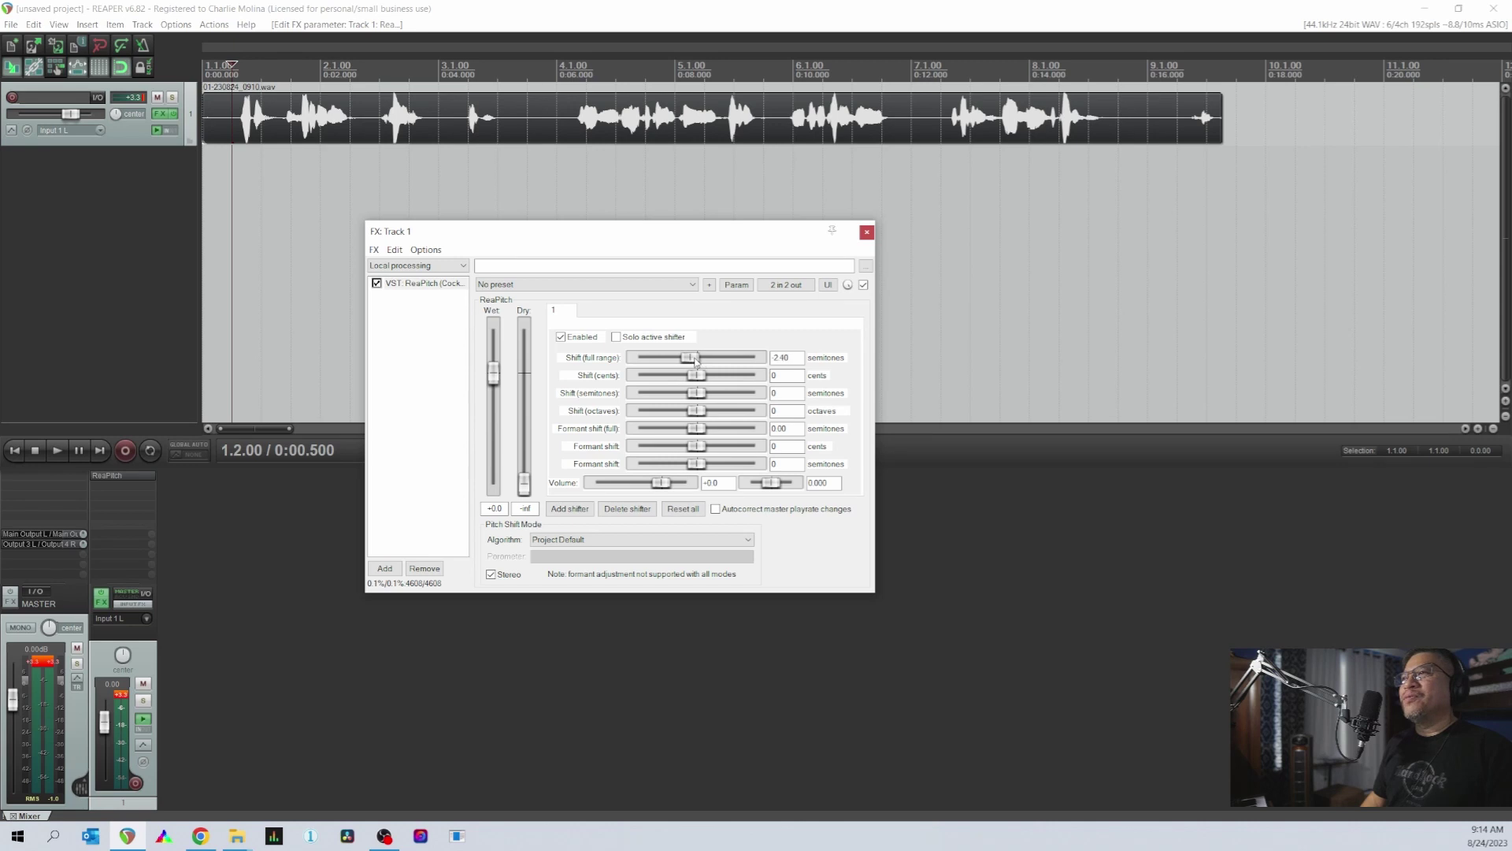
{"action": "key", "text": "space"}
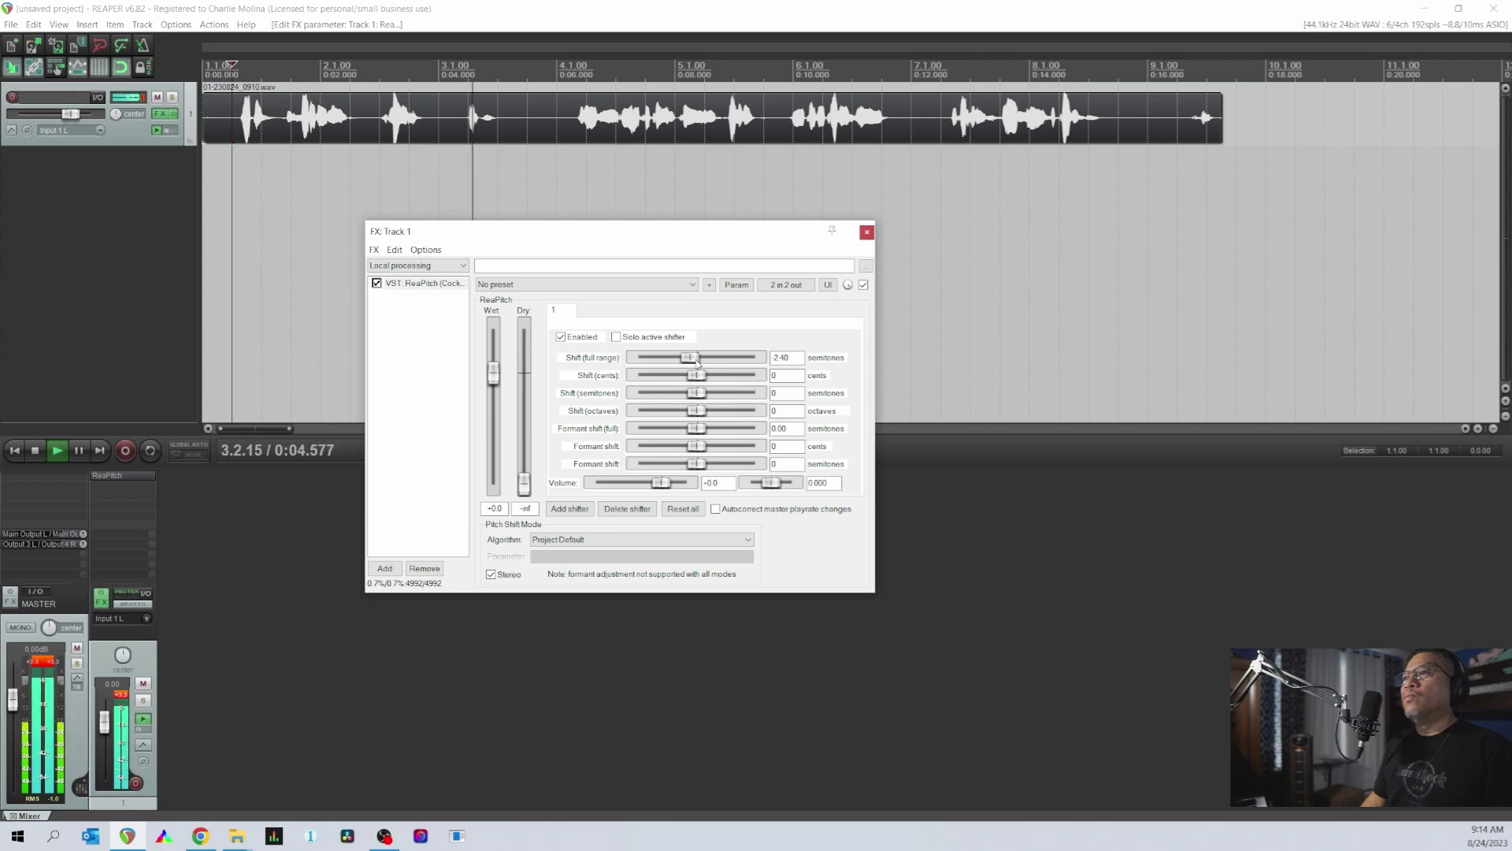
{"action": "key", "text": "space"}
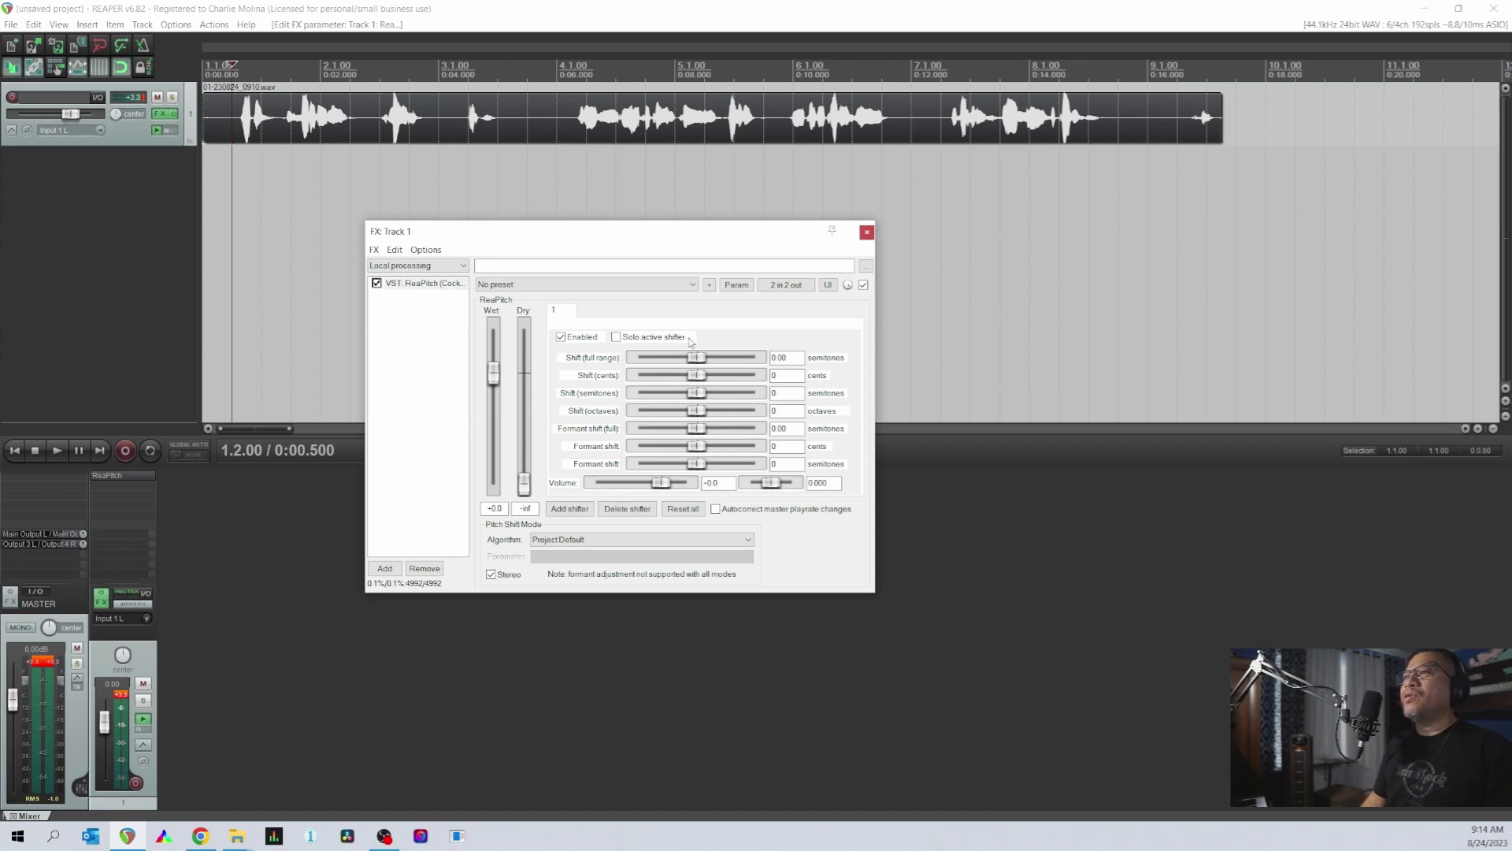
- Audition the formant shift in cents at 200 and -200, replaying from 4.1.00, and reset it to 0
{"action": "key", "text": "space"}
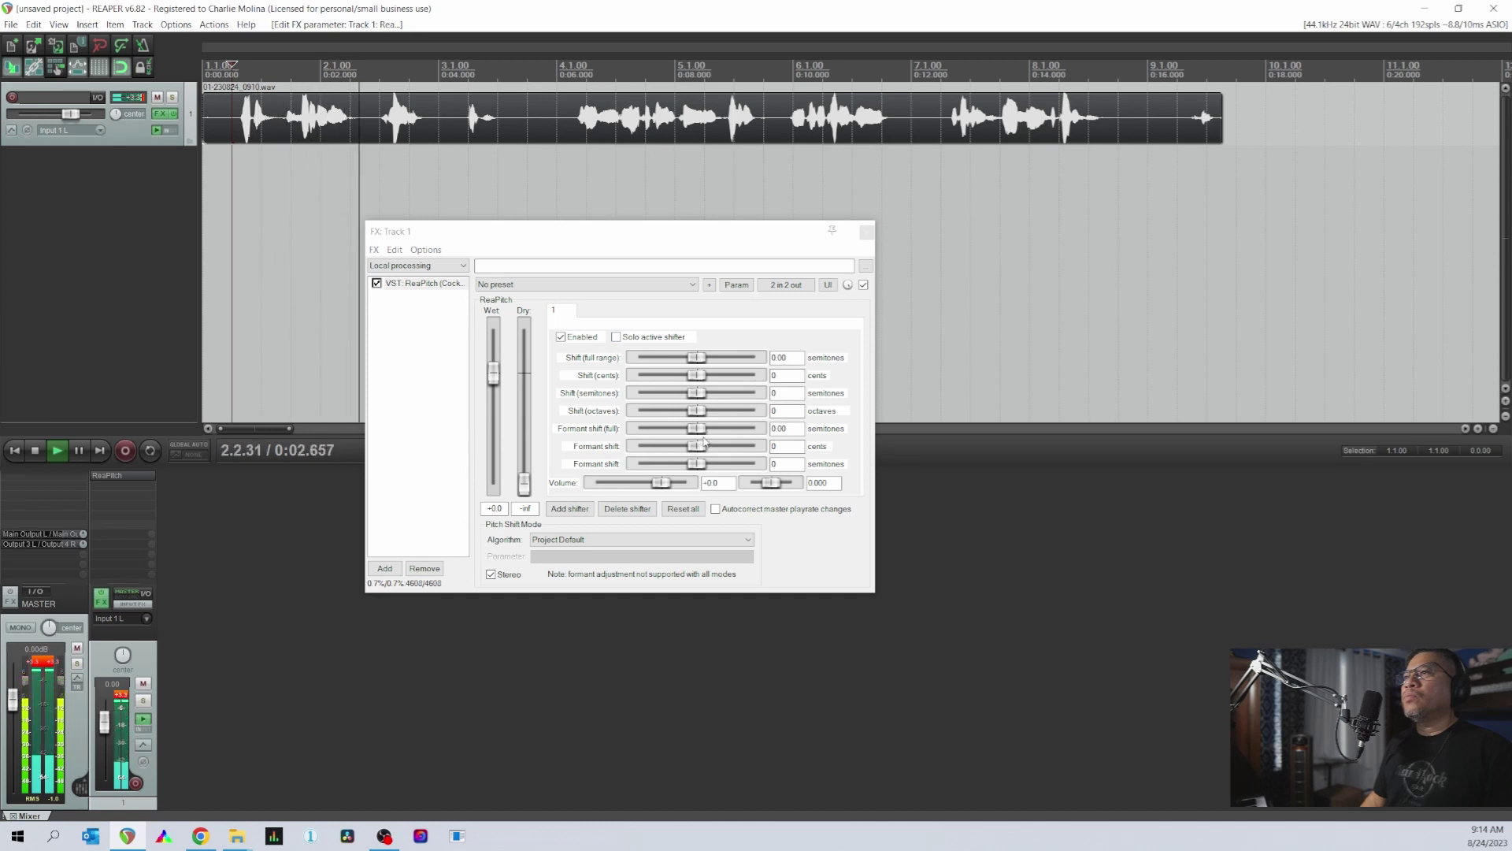
{"action": "left_click_drag", "start_coordinate": [705, 455], "coordinate": [759, 452]}
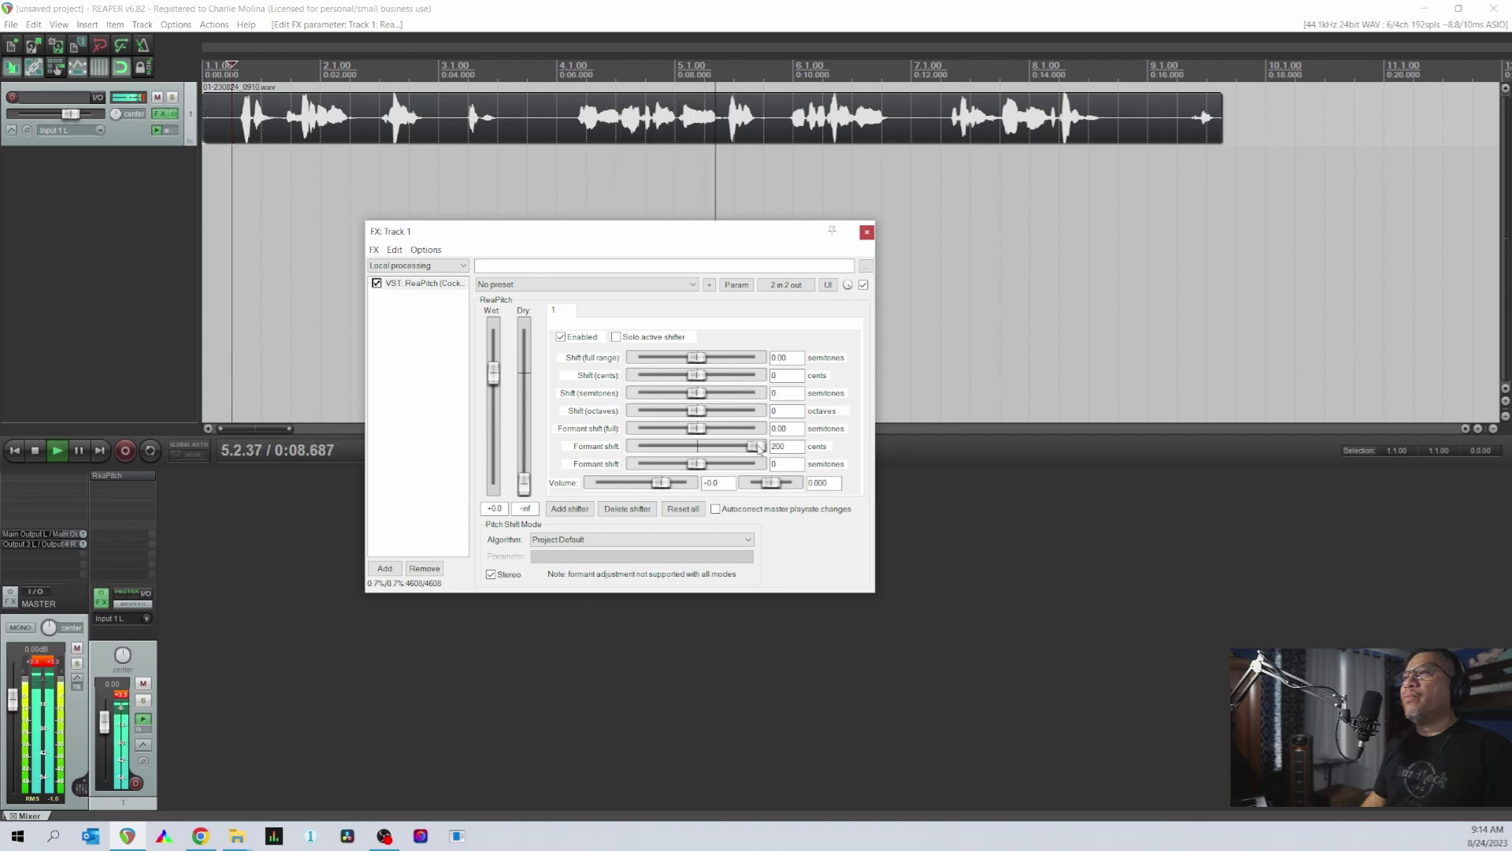
{"action": "left_click_drag", "start_coordinate": [758, 447], "coordinate": [640, 448]}
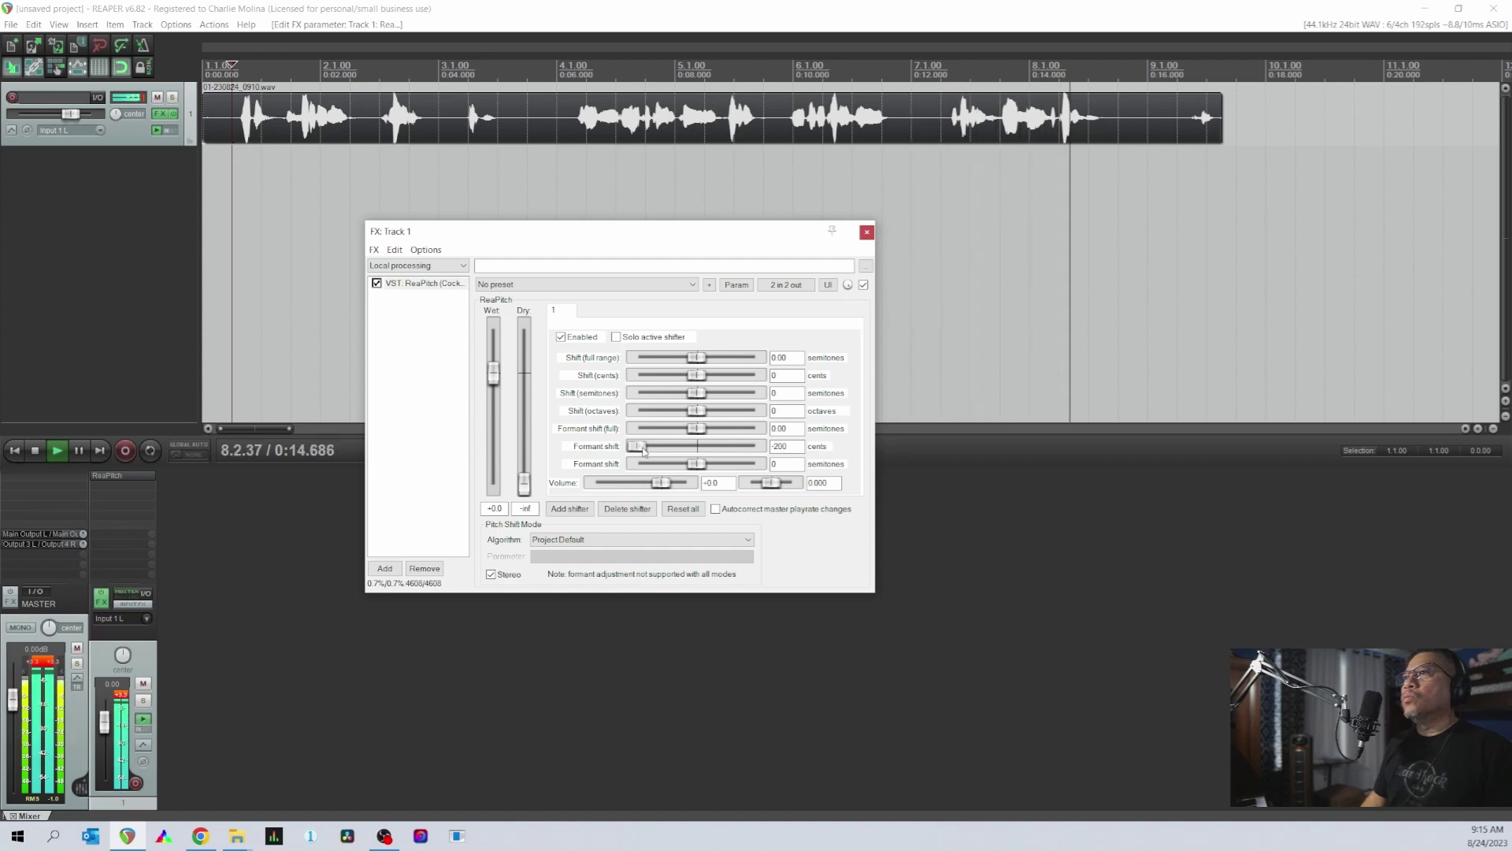
{"action": "left_click", "coordinate": [558, 70]}
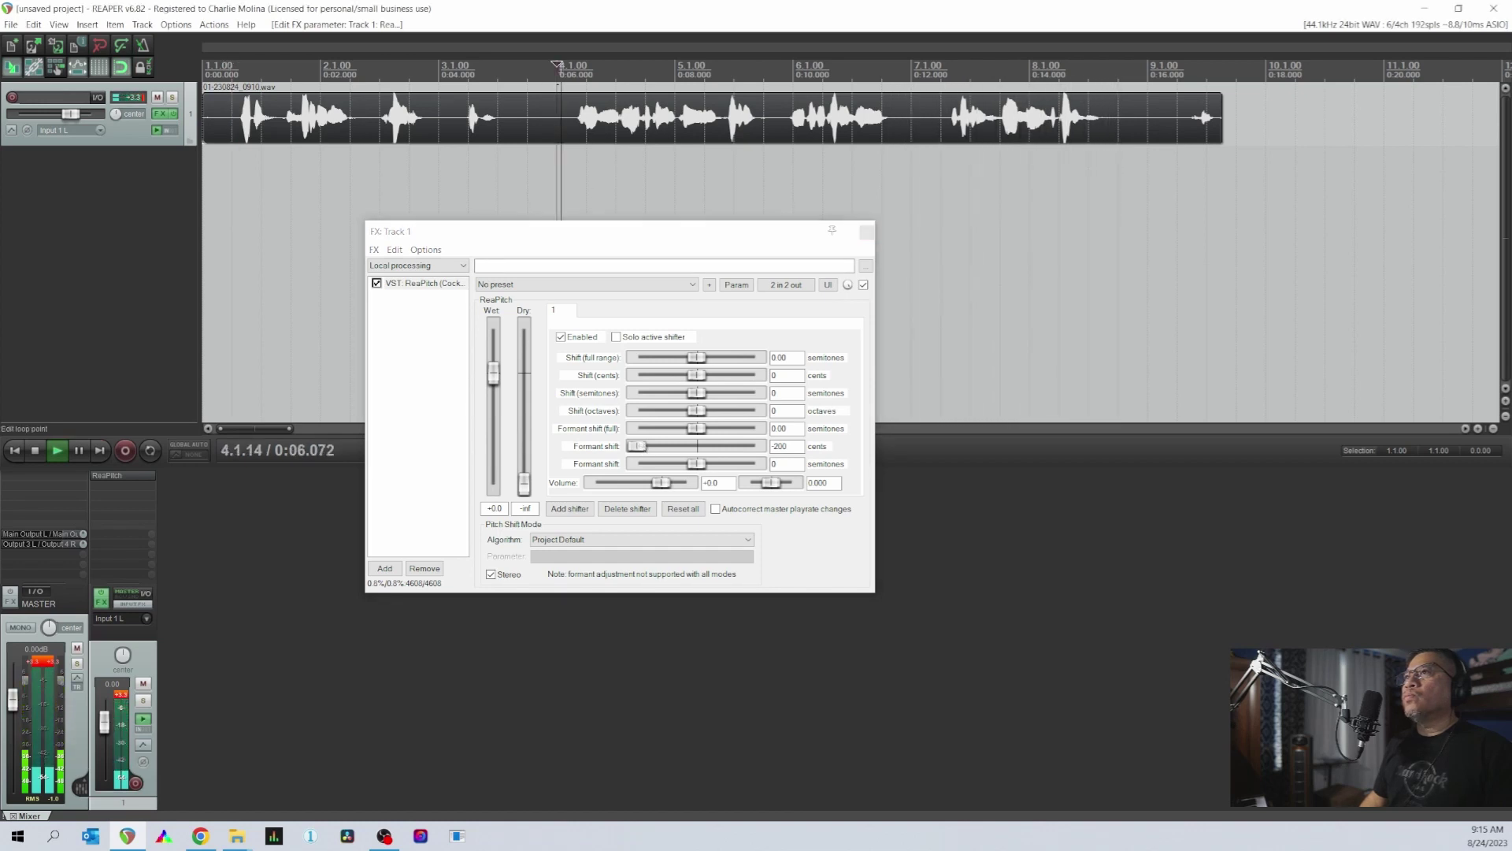
{"action": "double_click", "coordinate": [637, 447]}
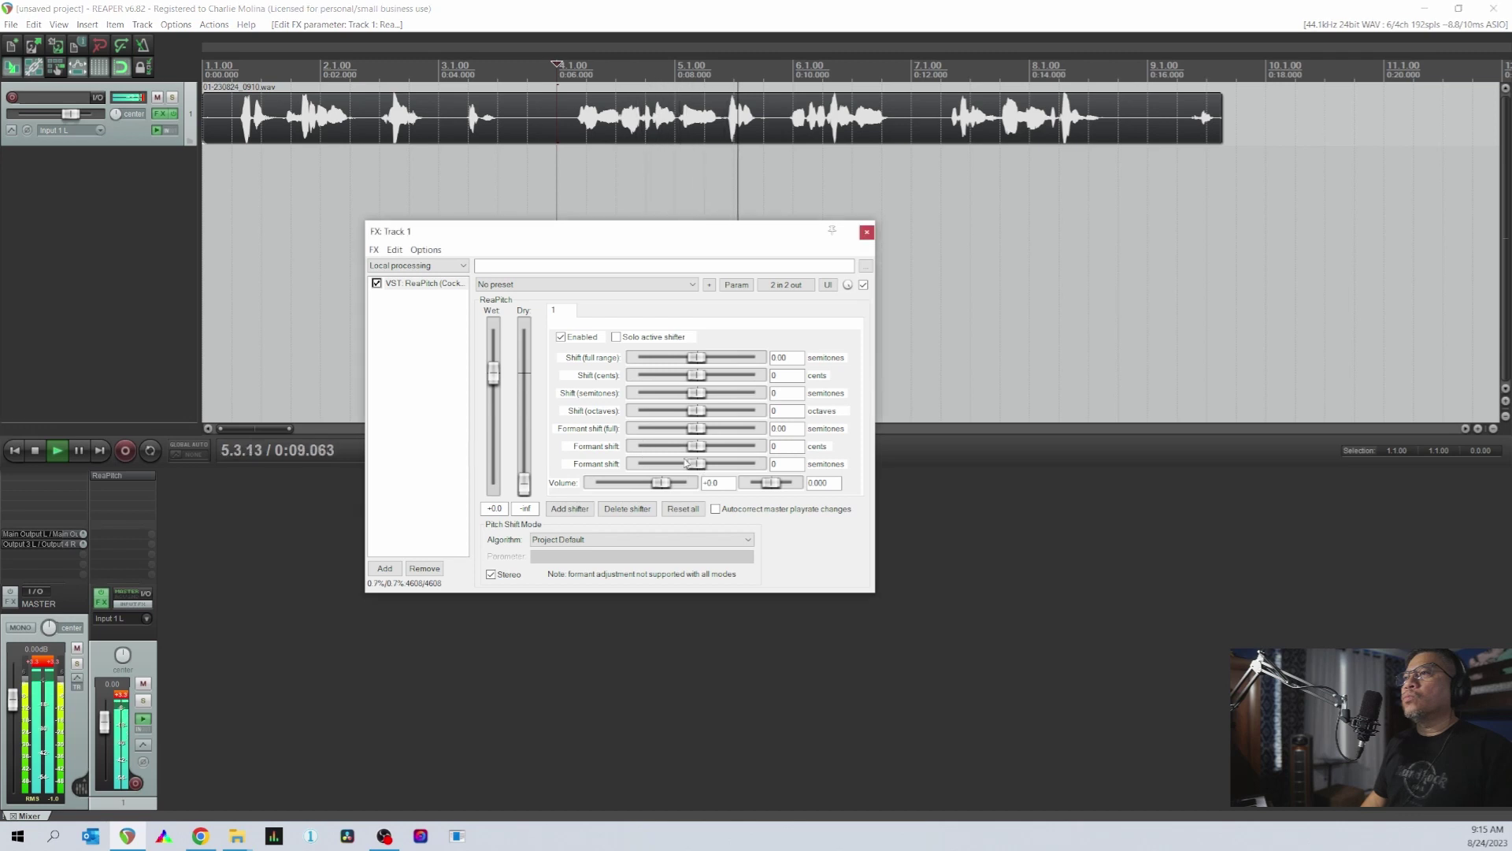
- Audition the semitone formant shift at 8 and at 3 to 4 semitones, reset it to 0 and stop playback
{"action": "left_click_drag", "start_coordinate": [697, 464], "coordinate": [728, 467]}
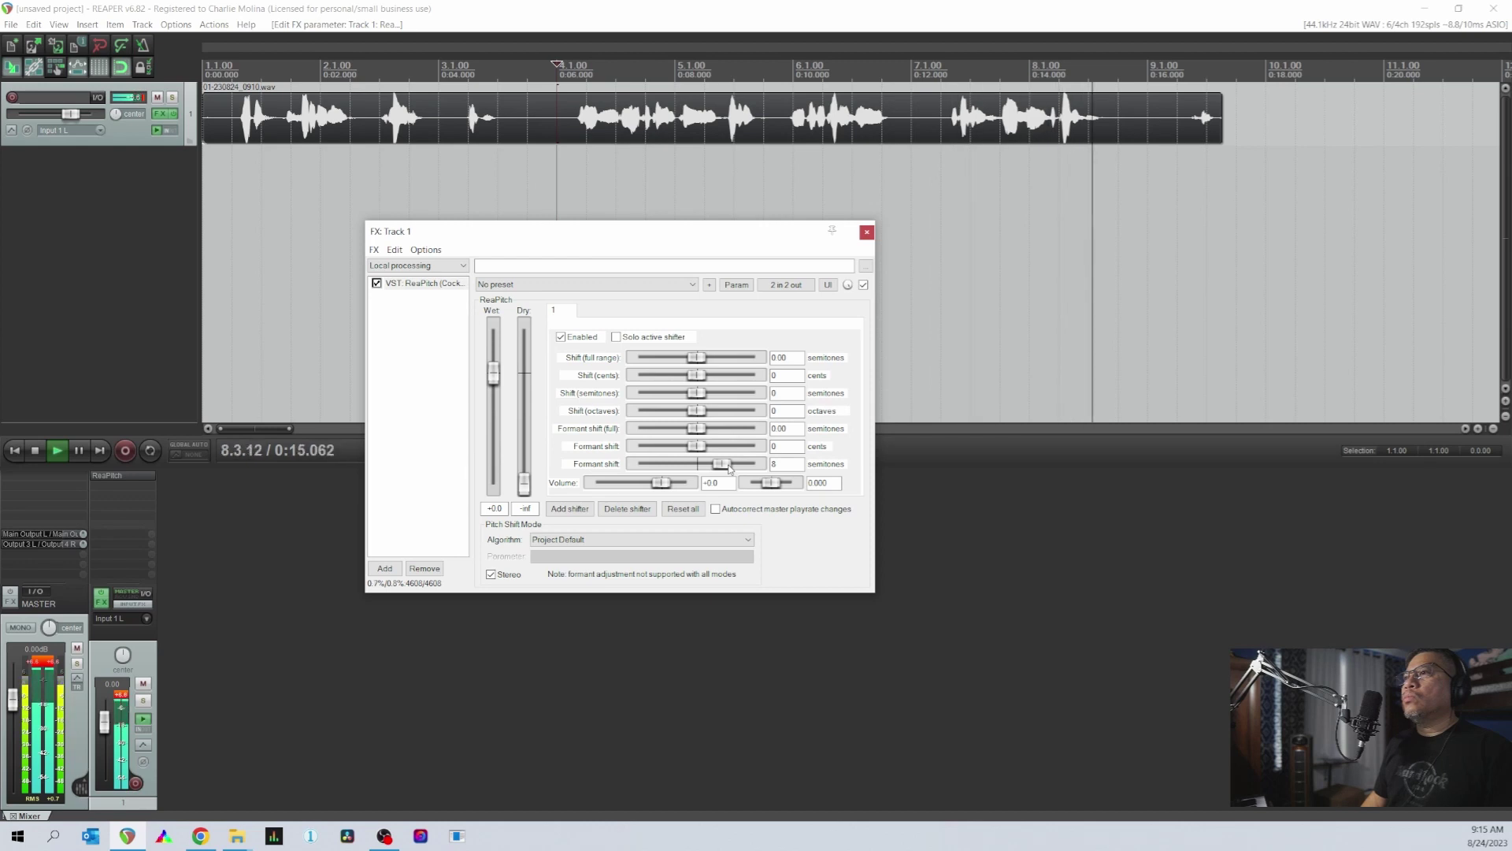
{"action": "double_click", "coordinate": [729, 467]}
{"action": "key", "text": "space"}
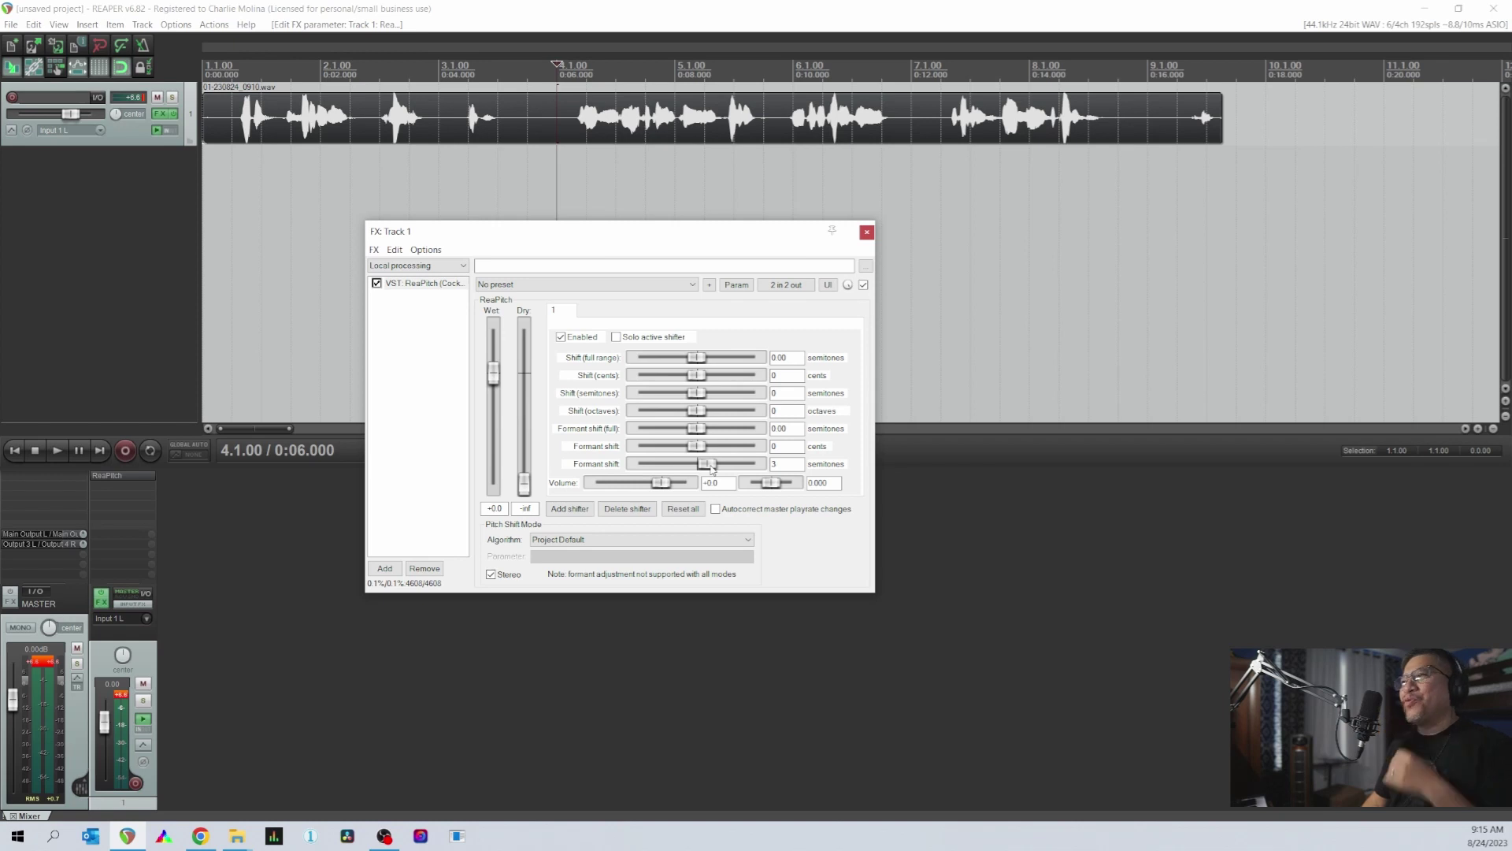
{"action": "key", "text": "space"}
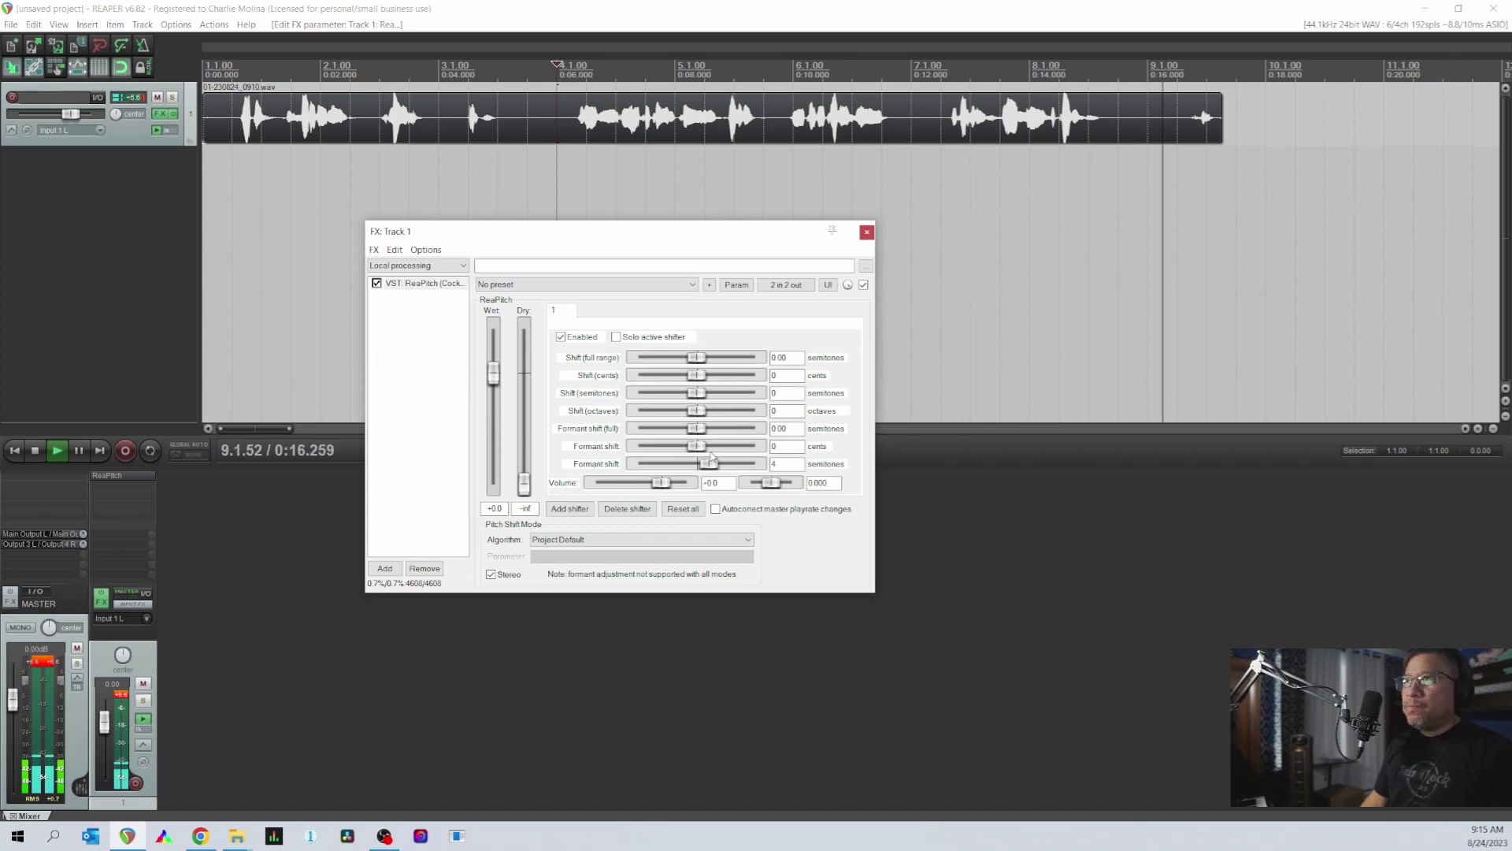
{"action": "key", "text": "space"}
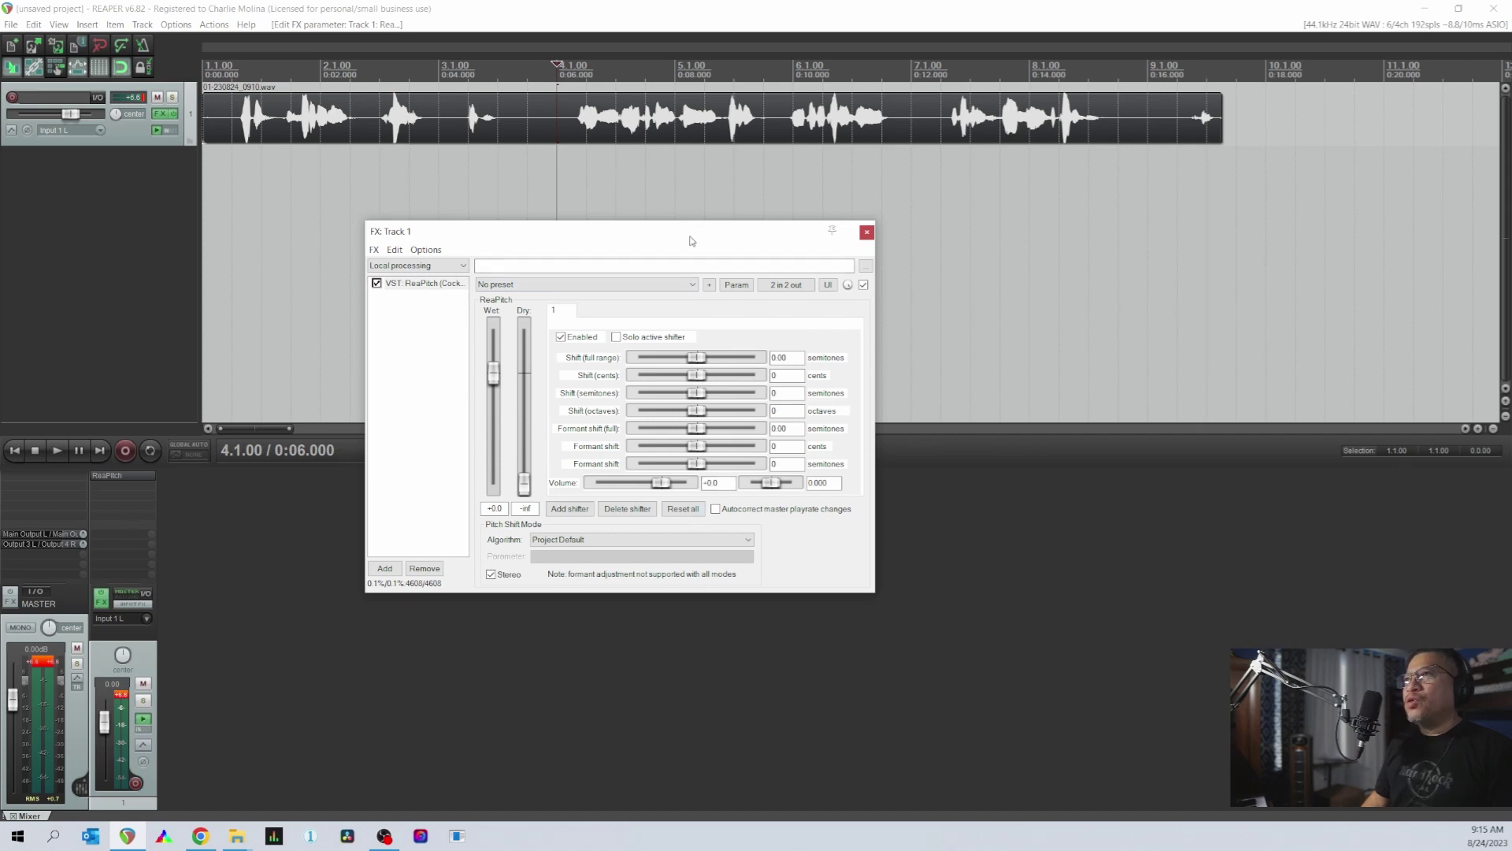
- Audition the take from 1.2.00 while lowering ReaPitch's full-range shift, settle on -1.92 semitones and stop playback
{"action": "left_click", "coordinate": [232, 315]}
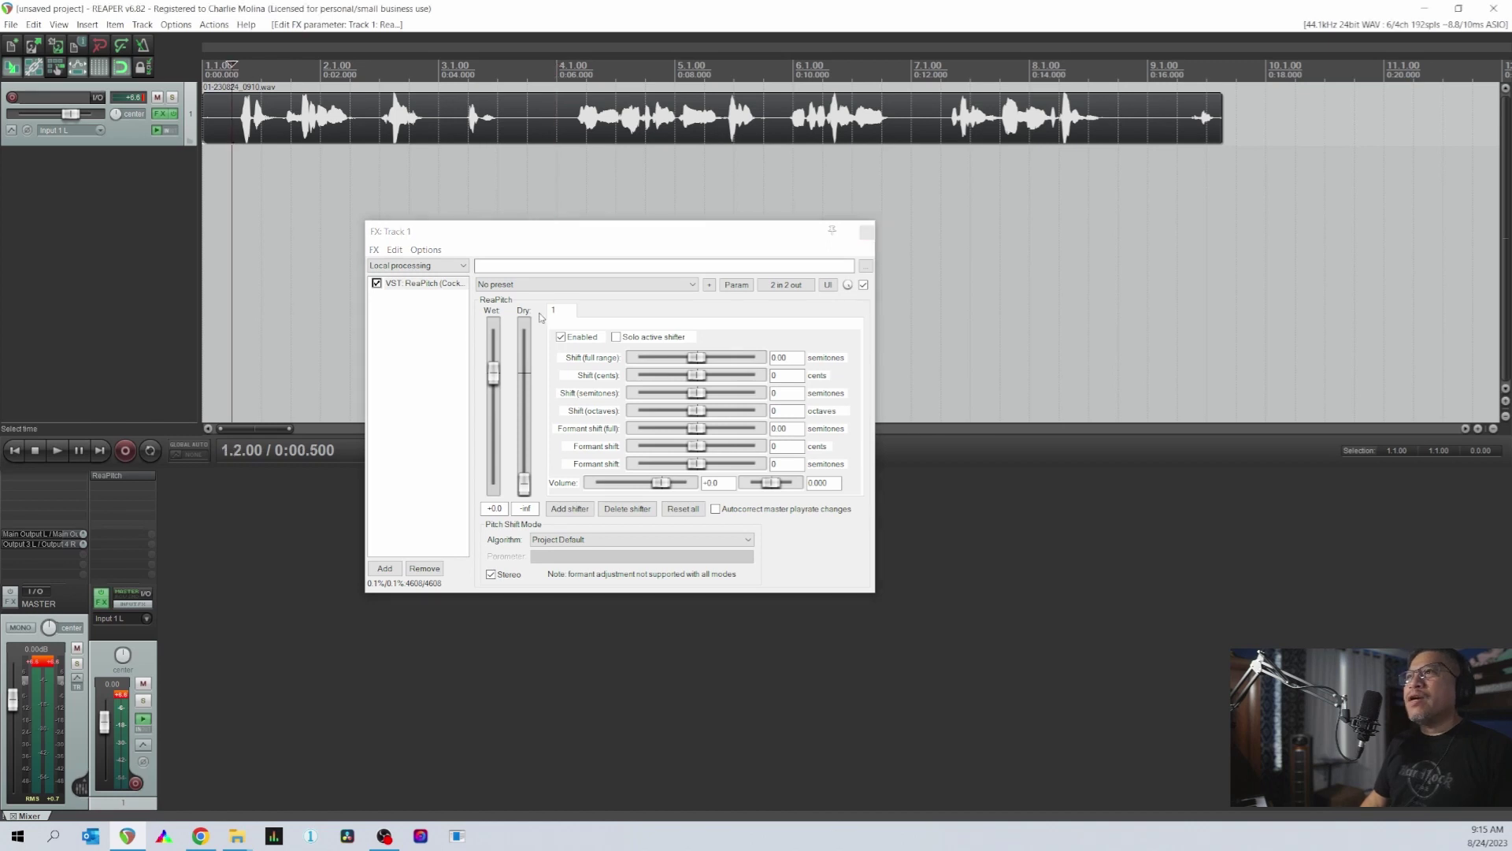
{"action": "left_click", "coordinate": [700, 364]}
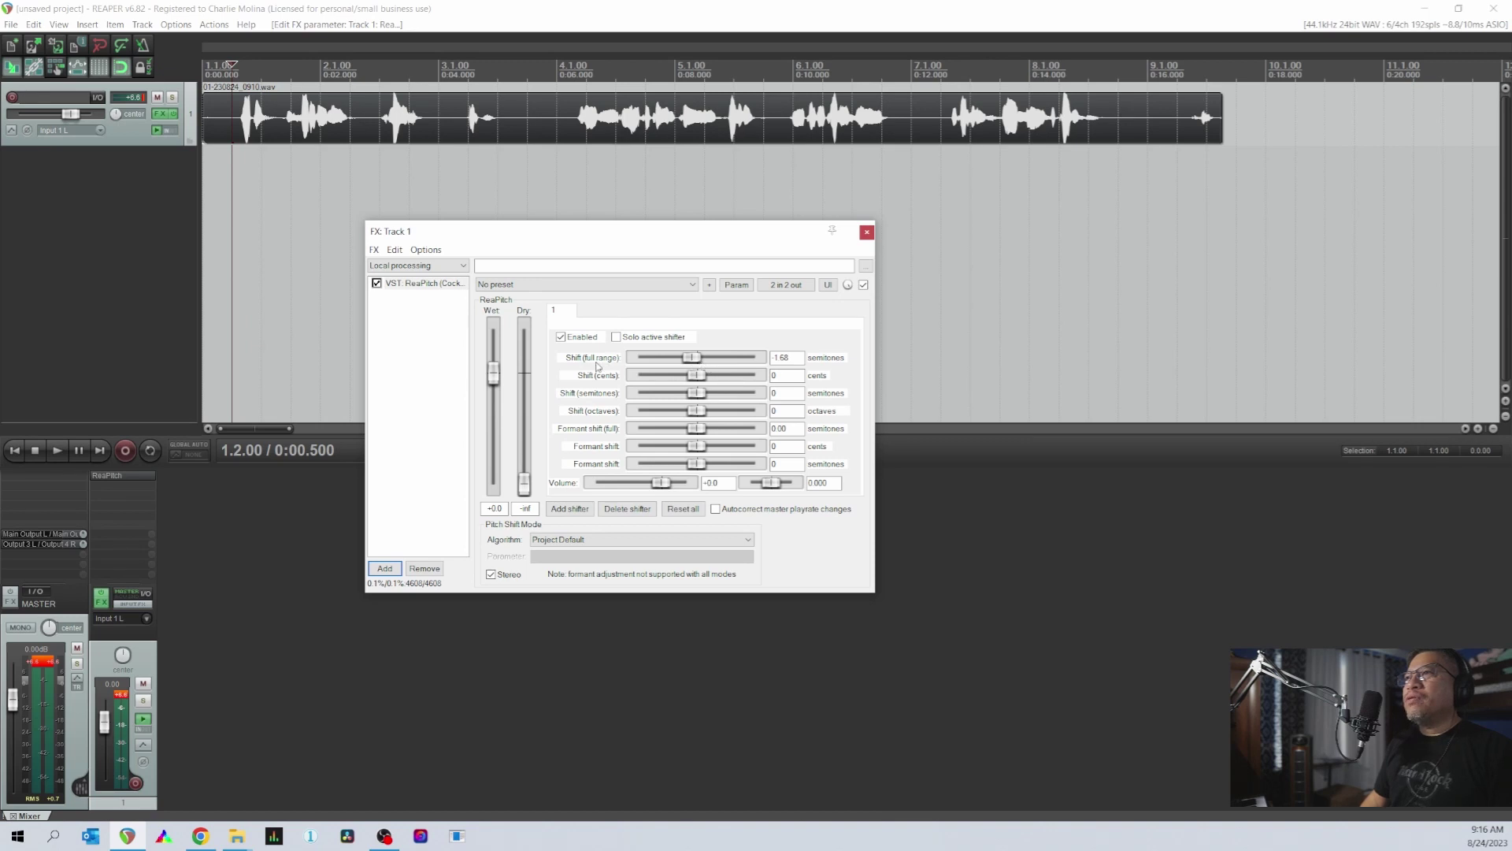
{"action": "key", "text": "space"}
{"action": "left_click_drag", "start_coordinate": [695, 364], "coordinate": [693, 364]}
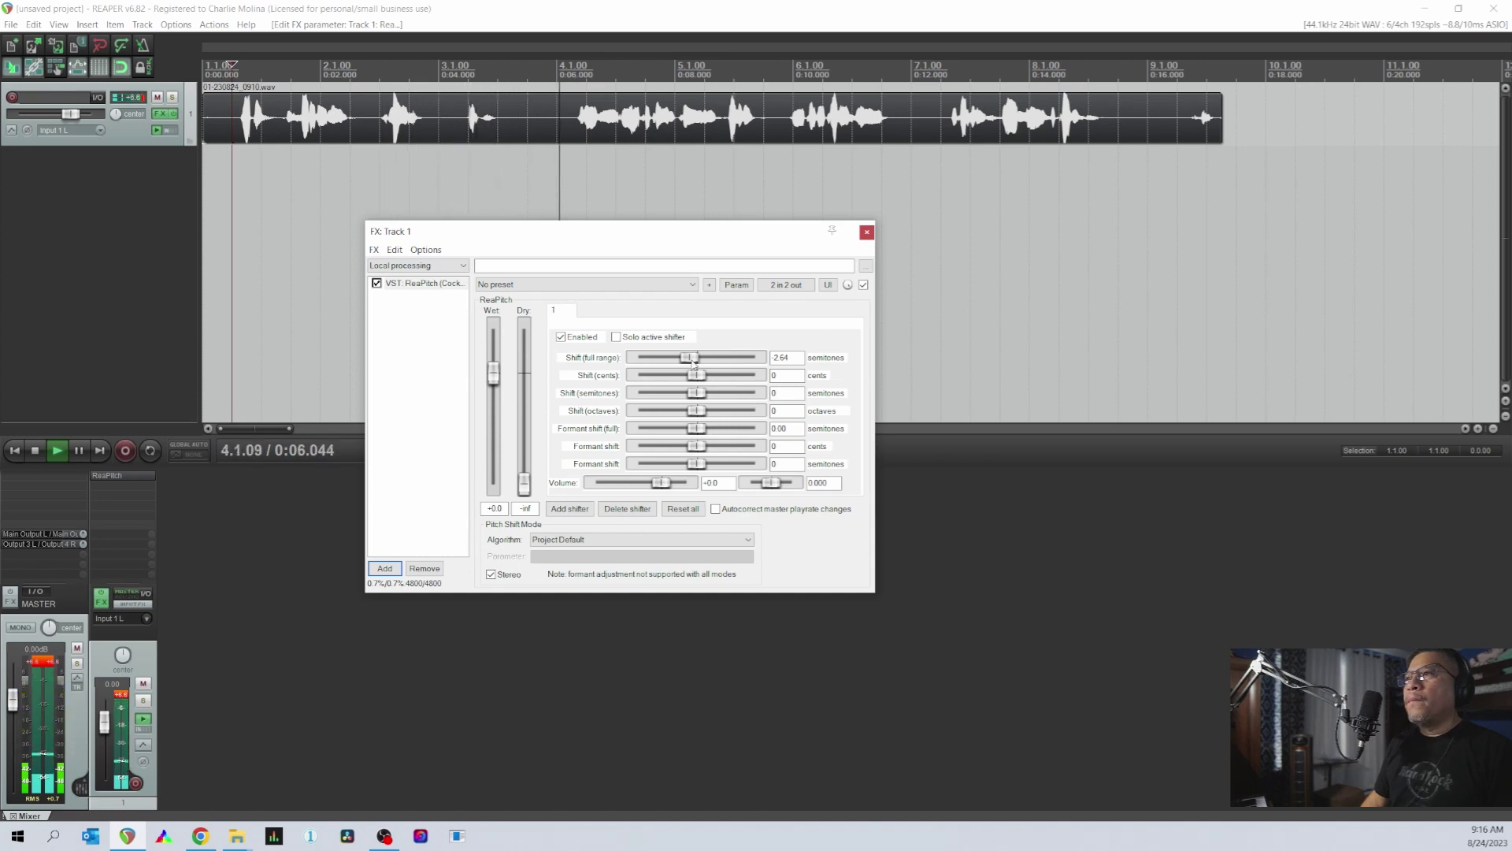
{"action": "left_click_drag", "start_coordinate": [693, 362], "coordinate": [695, 363]}
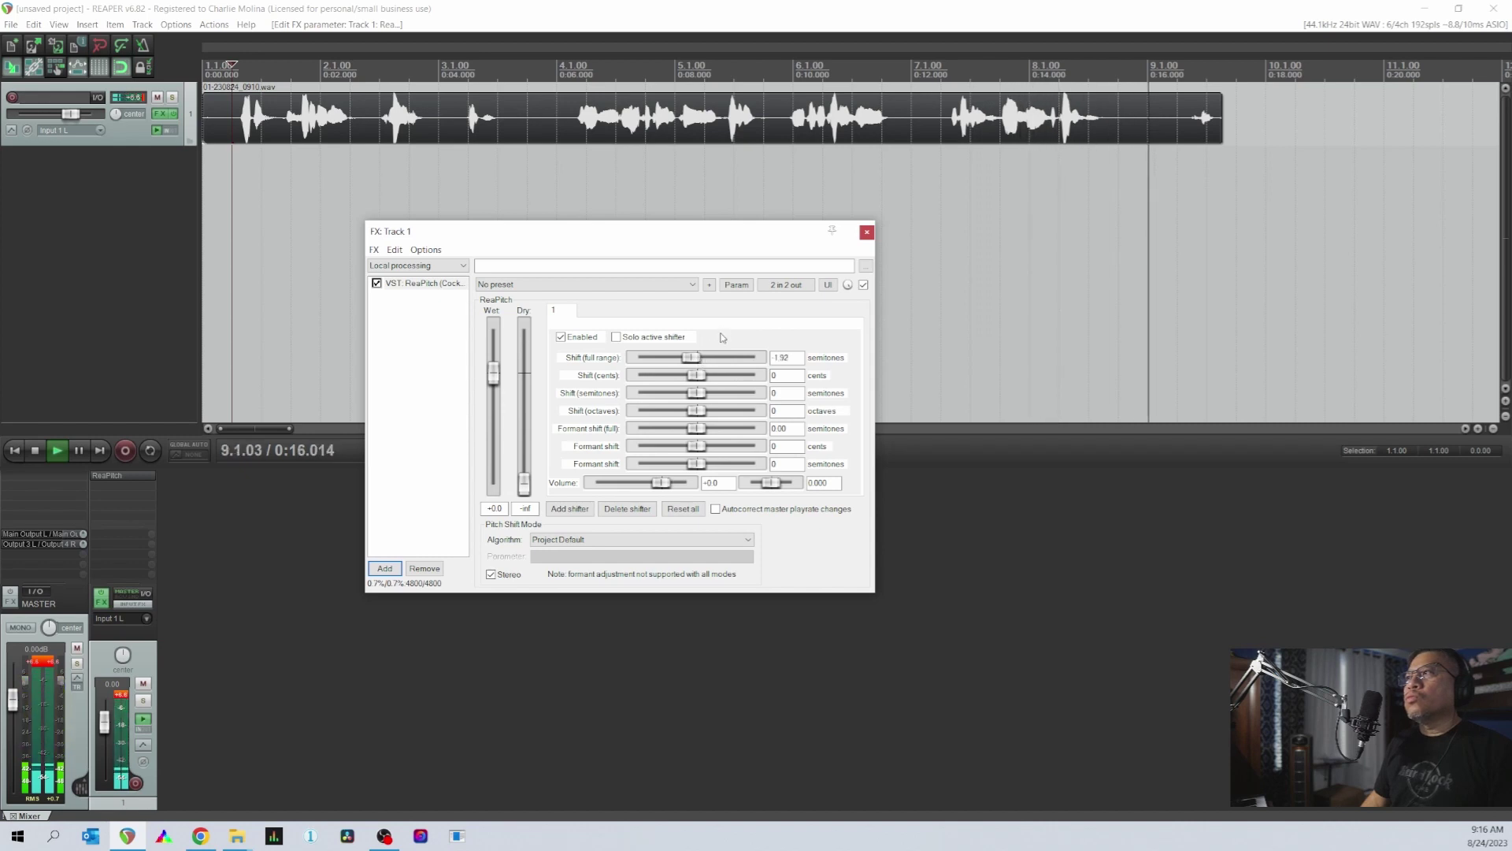
{"action": "key", "text": "space"}
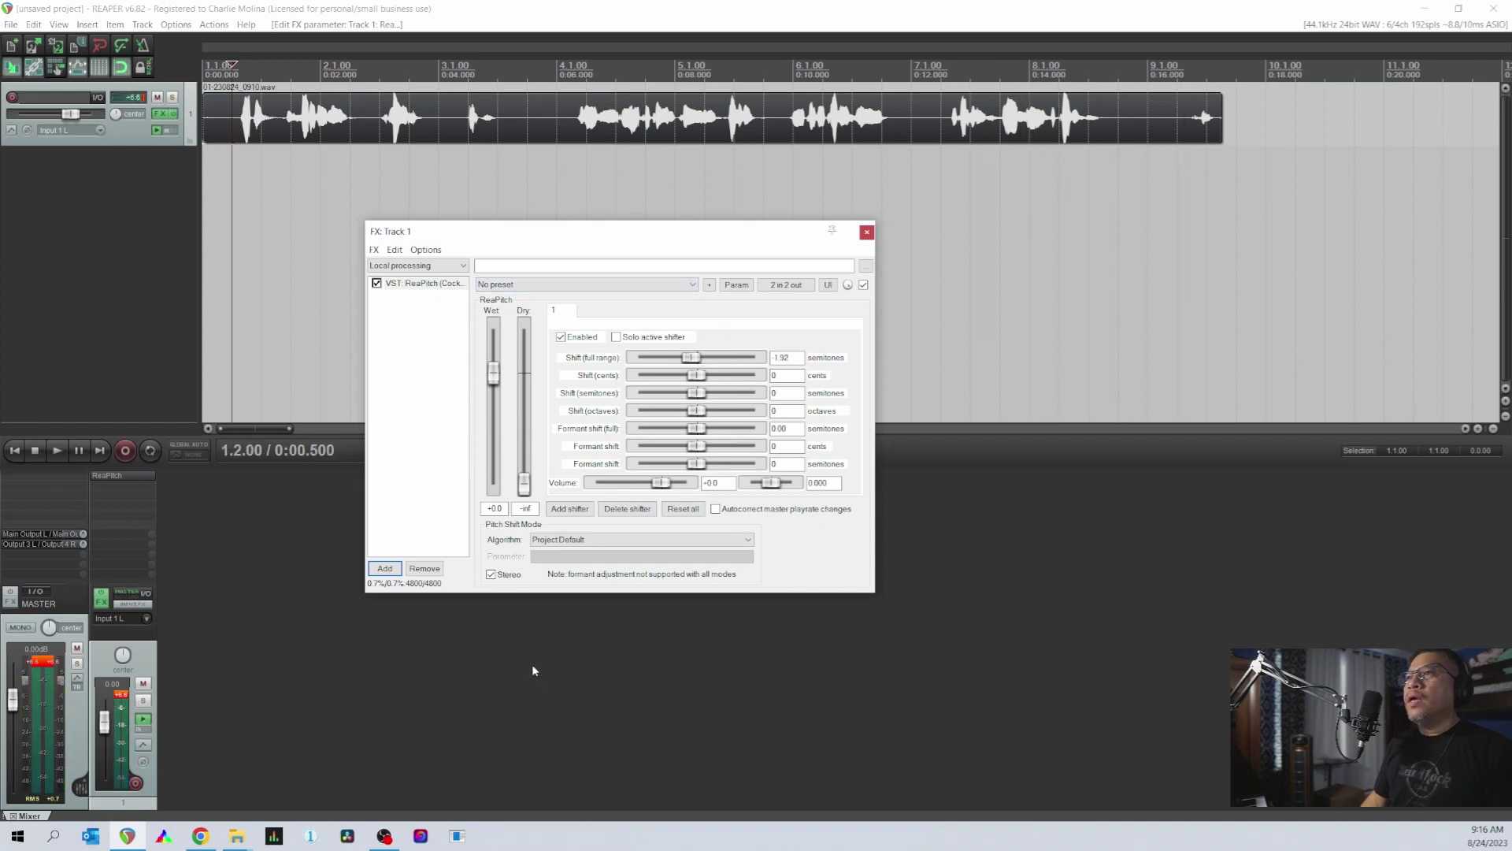
- Add a second and a third pitch shifter to ReaPitch and return to shifter 1
{"action": "left_click", "coordinate": [586, 510]}
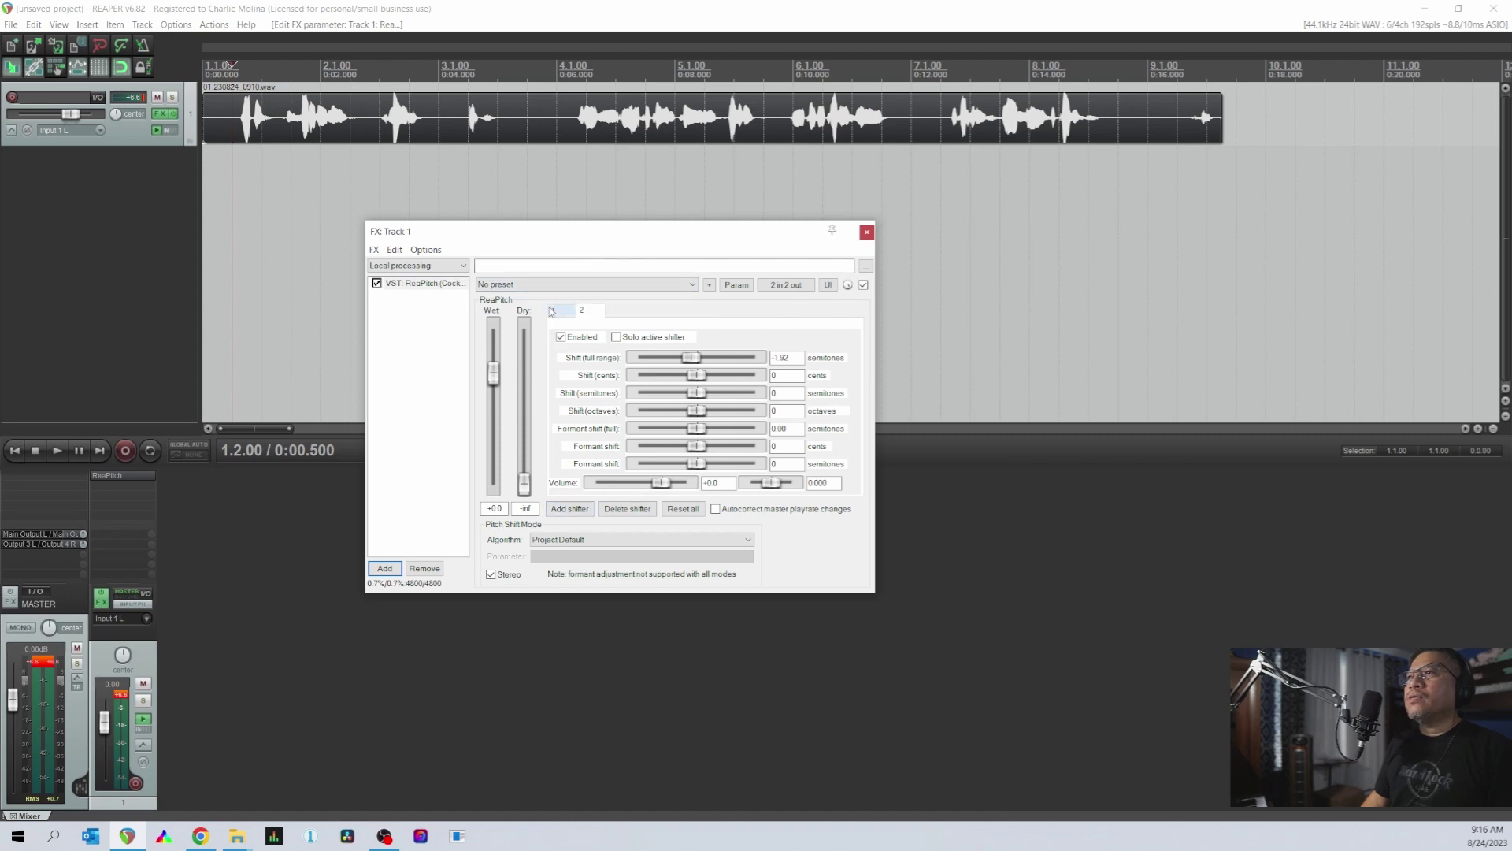
{"action": "left_click", "coordinate": [584, 312]}
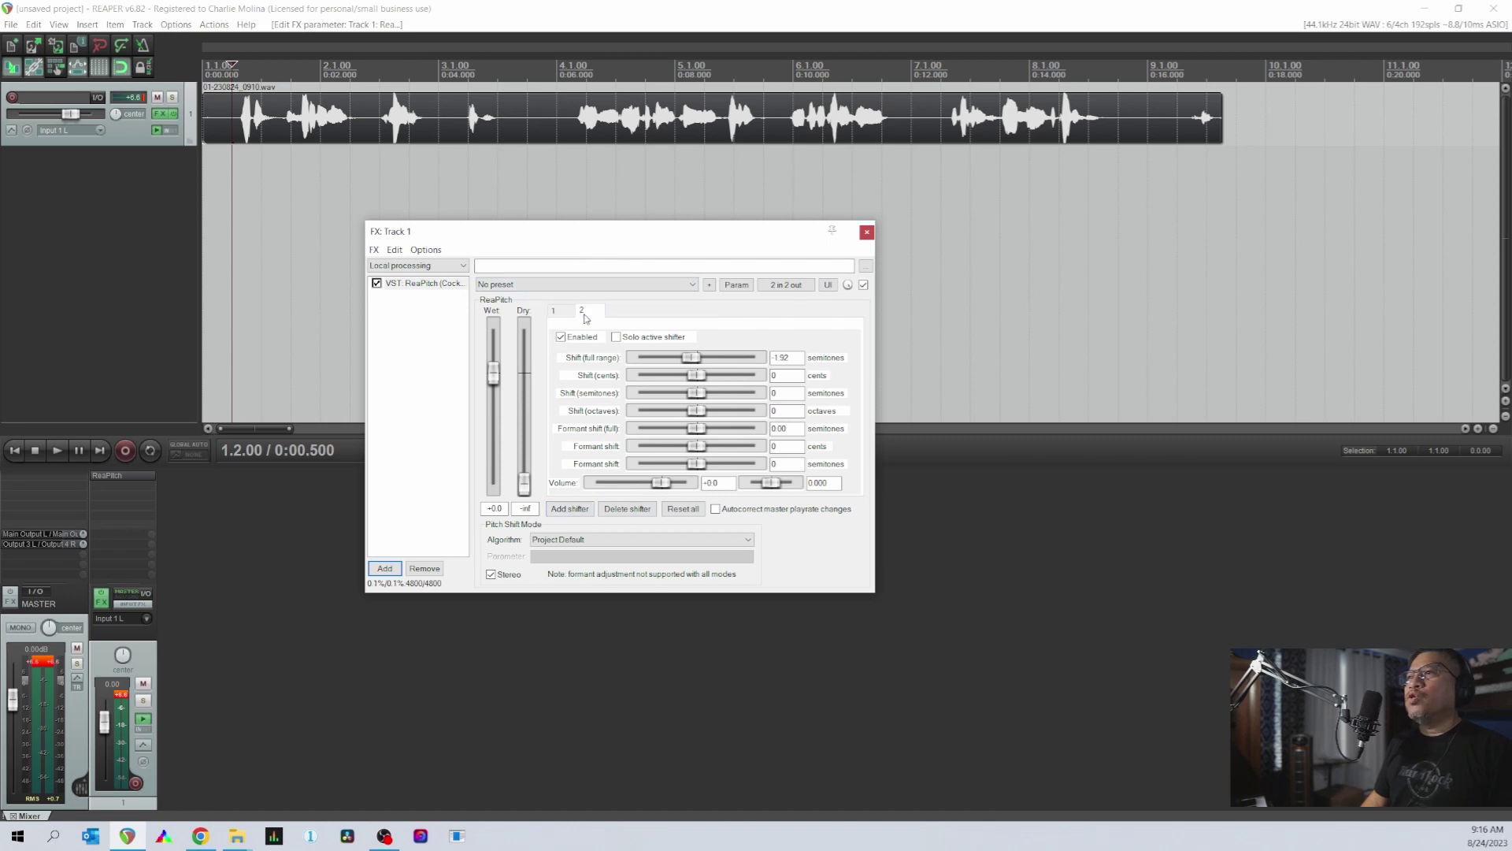
{"action": "left_click", "coordinate": [578, 509]}
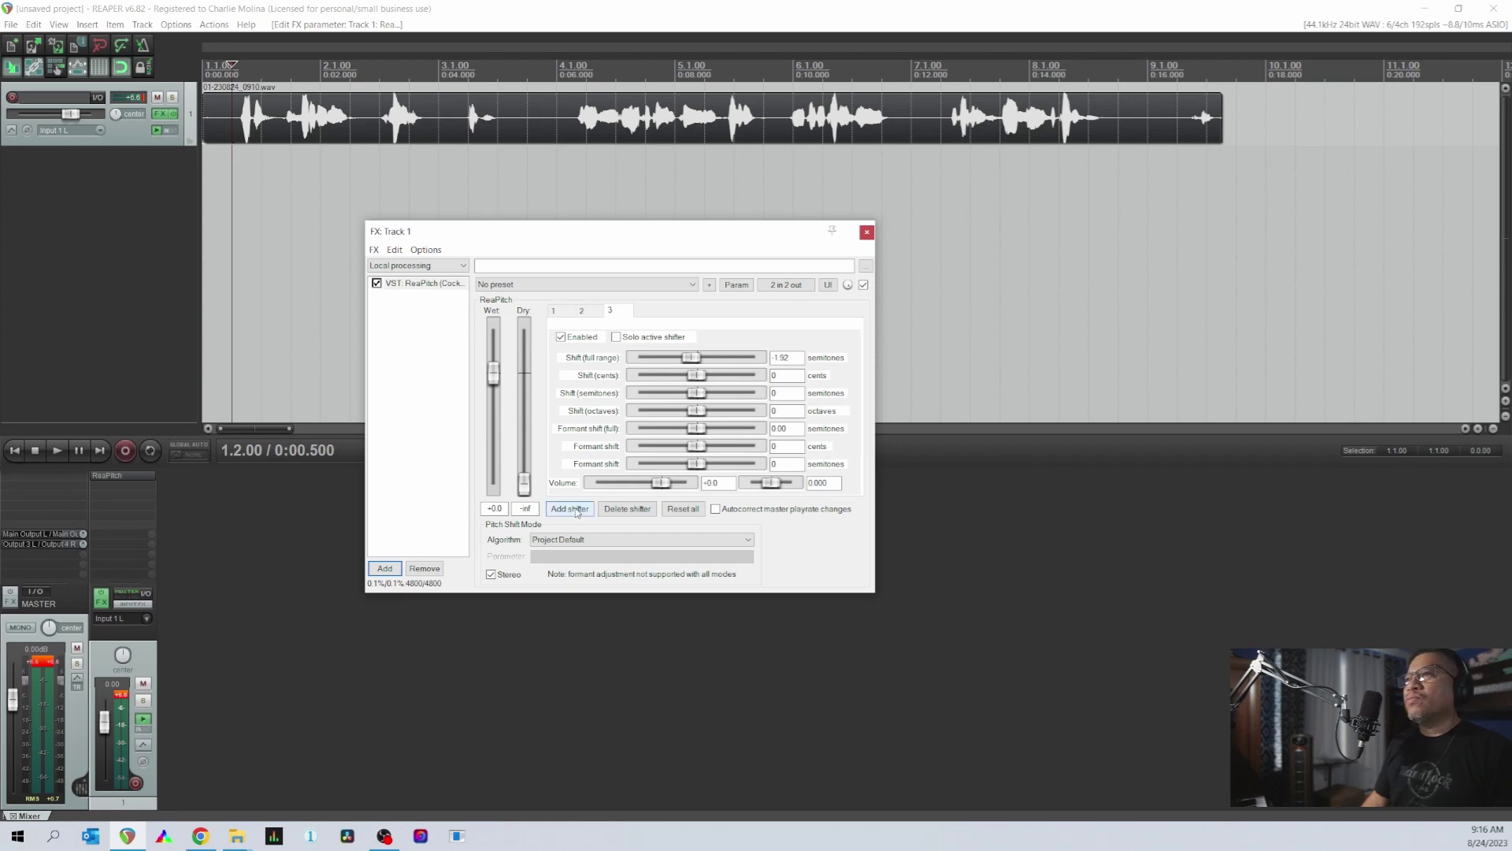
{"action": "left_click", "coordinate": [564, 313]}
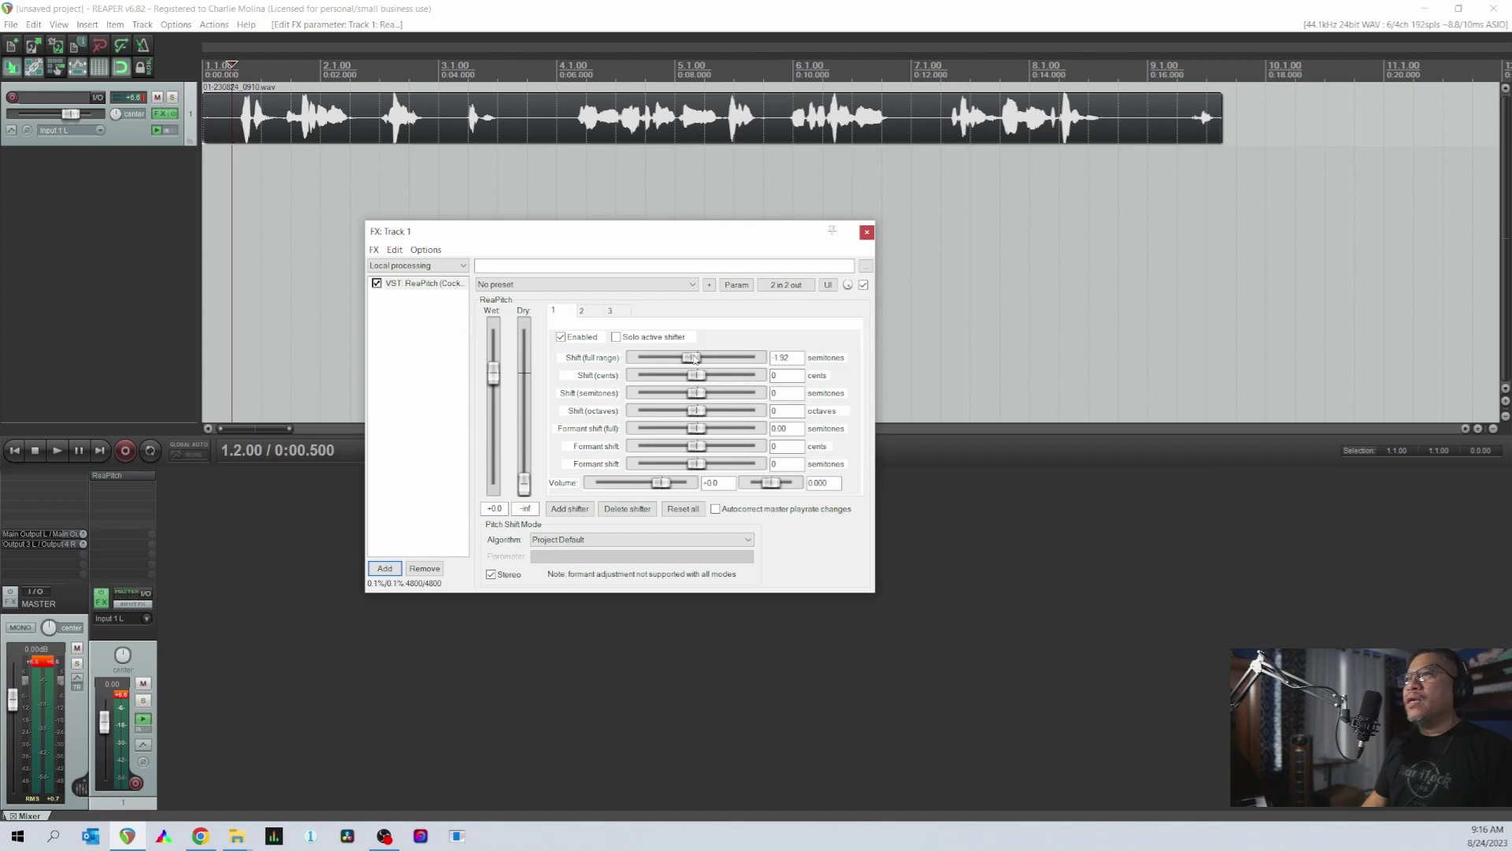
- Audition the take through the three shifters, stop playback and reset shifter 2's full-range shift to 0
{"action": "key", "text": "space"}
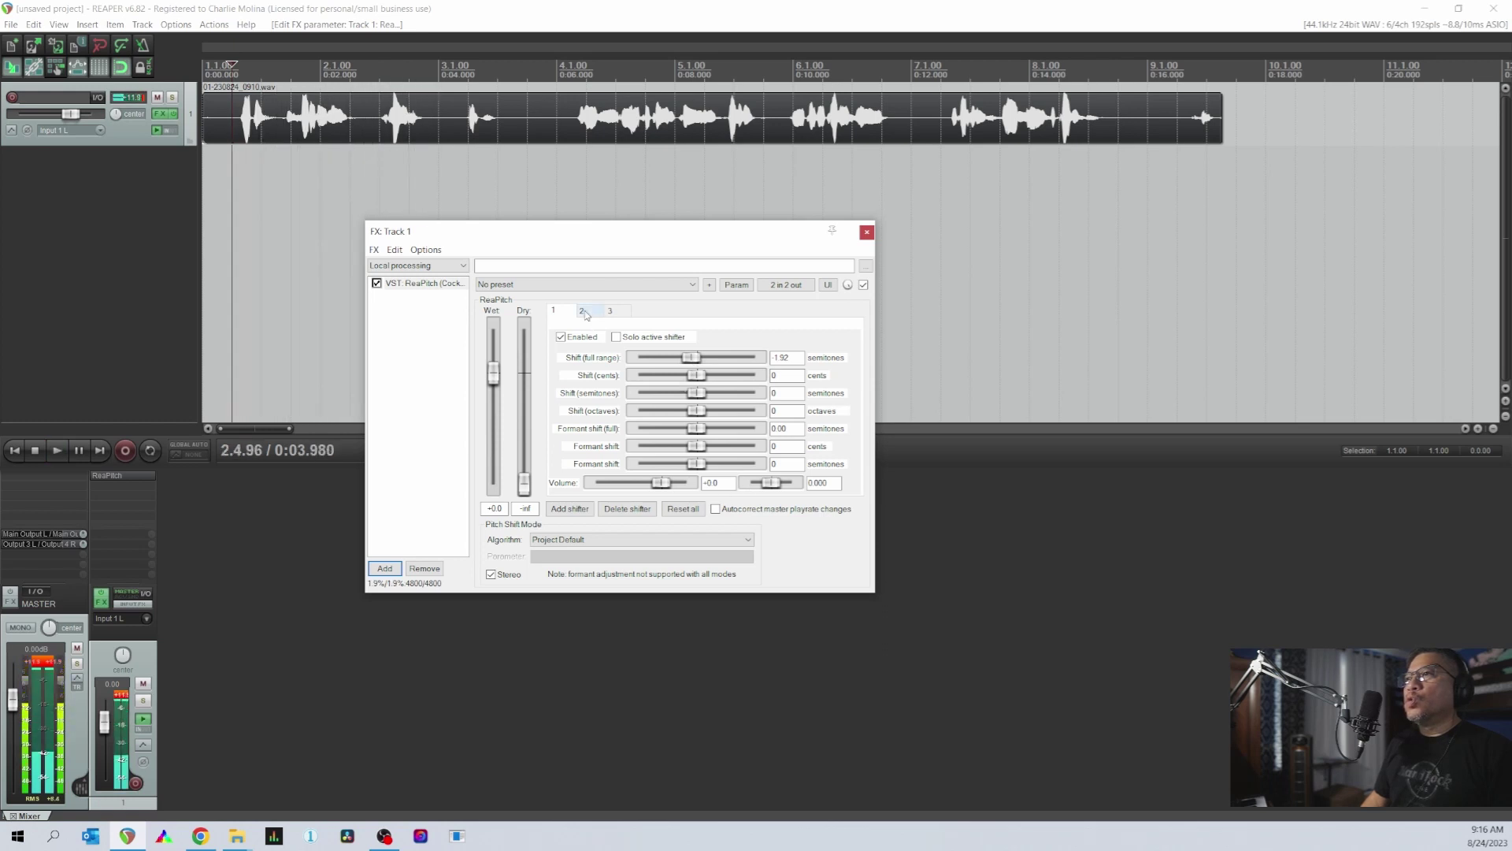
{"action": "left_click", "coordinate": [583, 312]}
{"action": "key", "text": "space"}
{"action": "double_click", "coordinate": [698, 359]}
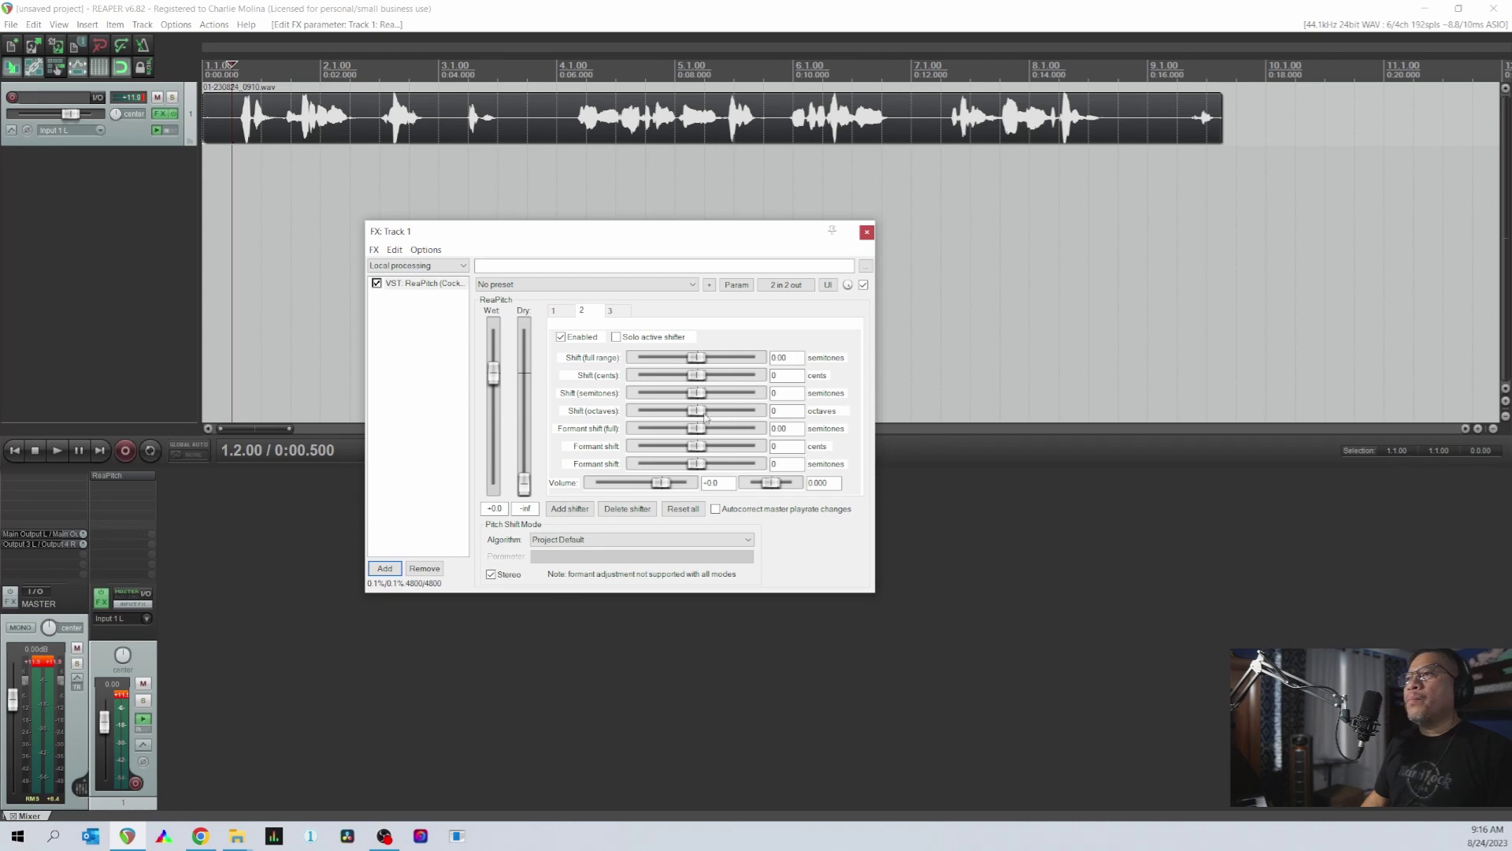
- Compare the shift settings of shifters 1, 2 and 3
{"action": "left_click", "coordinate": [555, 312]}
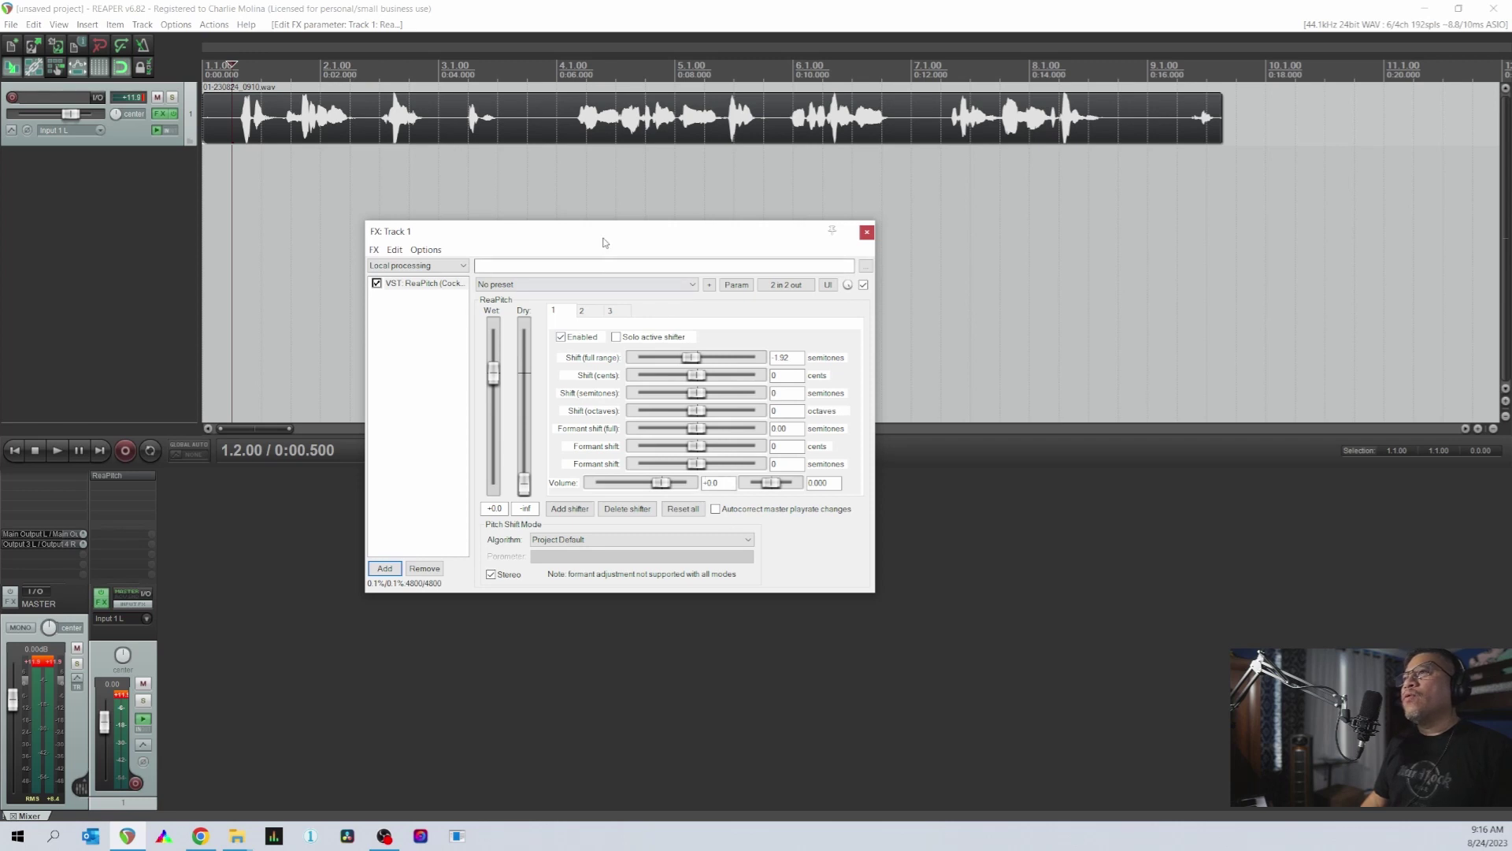
{"action": "left_click", "coordinate": [583, 312]}
{"action": "left_click", "coordinate": [556, 311]}
{"action": "left_click", "coordinate": [582, 311]}
{"action": "left_click", "coordinate": [611, 312]}
{"action": "left_click", "coordinate": [583, 311]}
{"action": "left_click", "coordinate": [614, 313]}
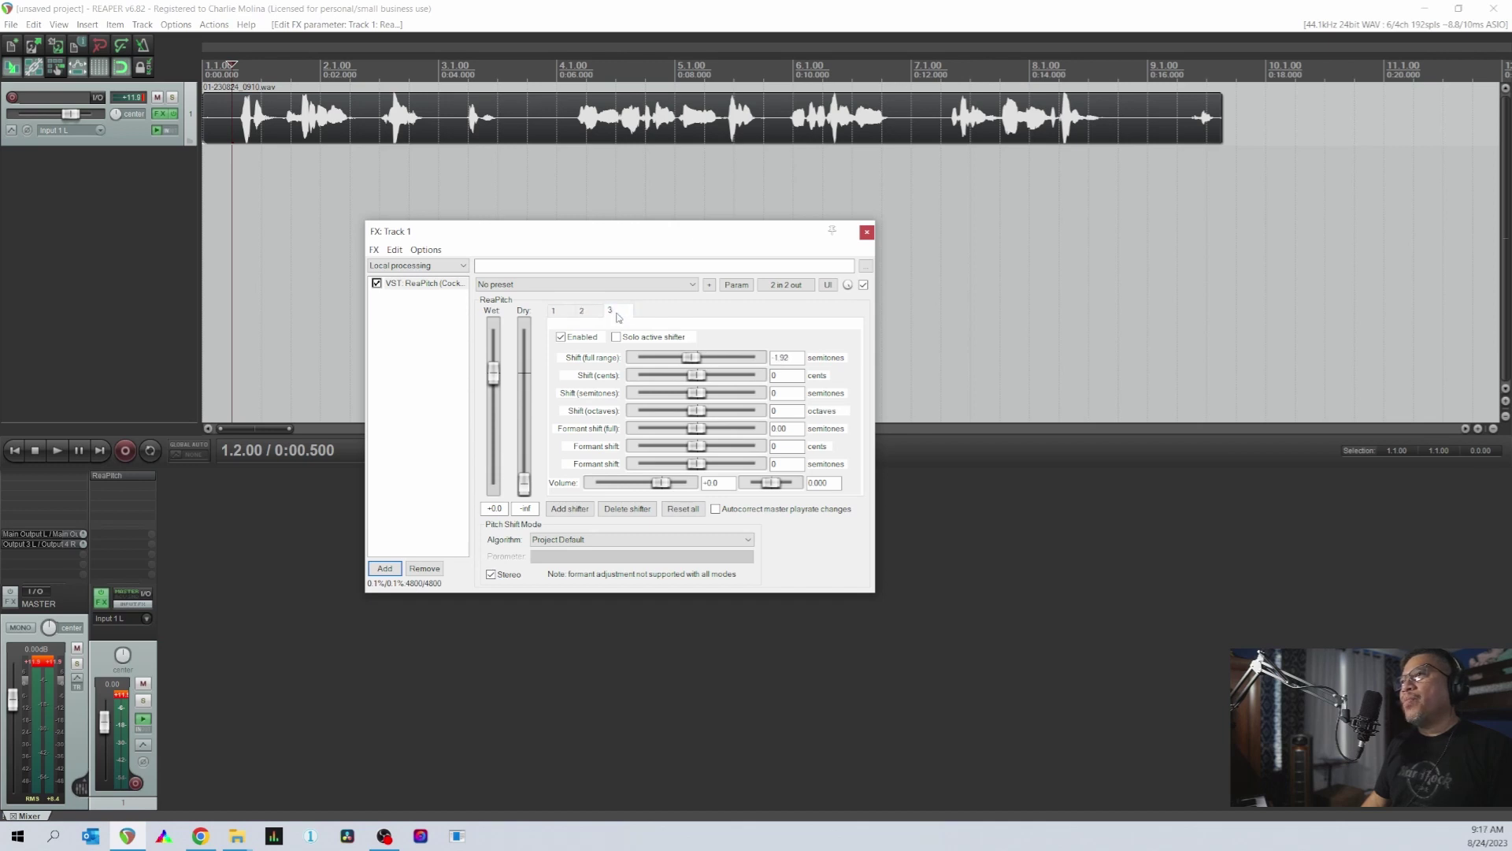
{"action": "left_click", "coordinate": [556, 311]}
{"action": "left_click", "coordinate": [583, 311]}
{"action": "left_click", "coordinate": [611, 312]}
- Lower shifter 1's volume to -4.3 while auditioning the take, clearing the master peak meter before playback
{"action": "left_click", "coordinate": [555, 311]}
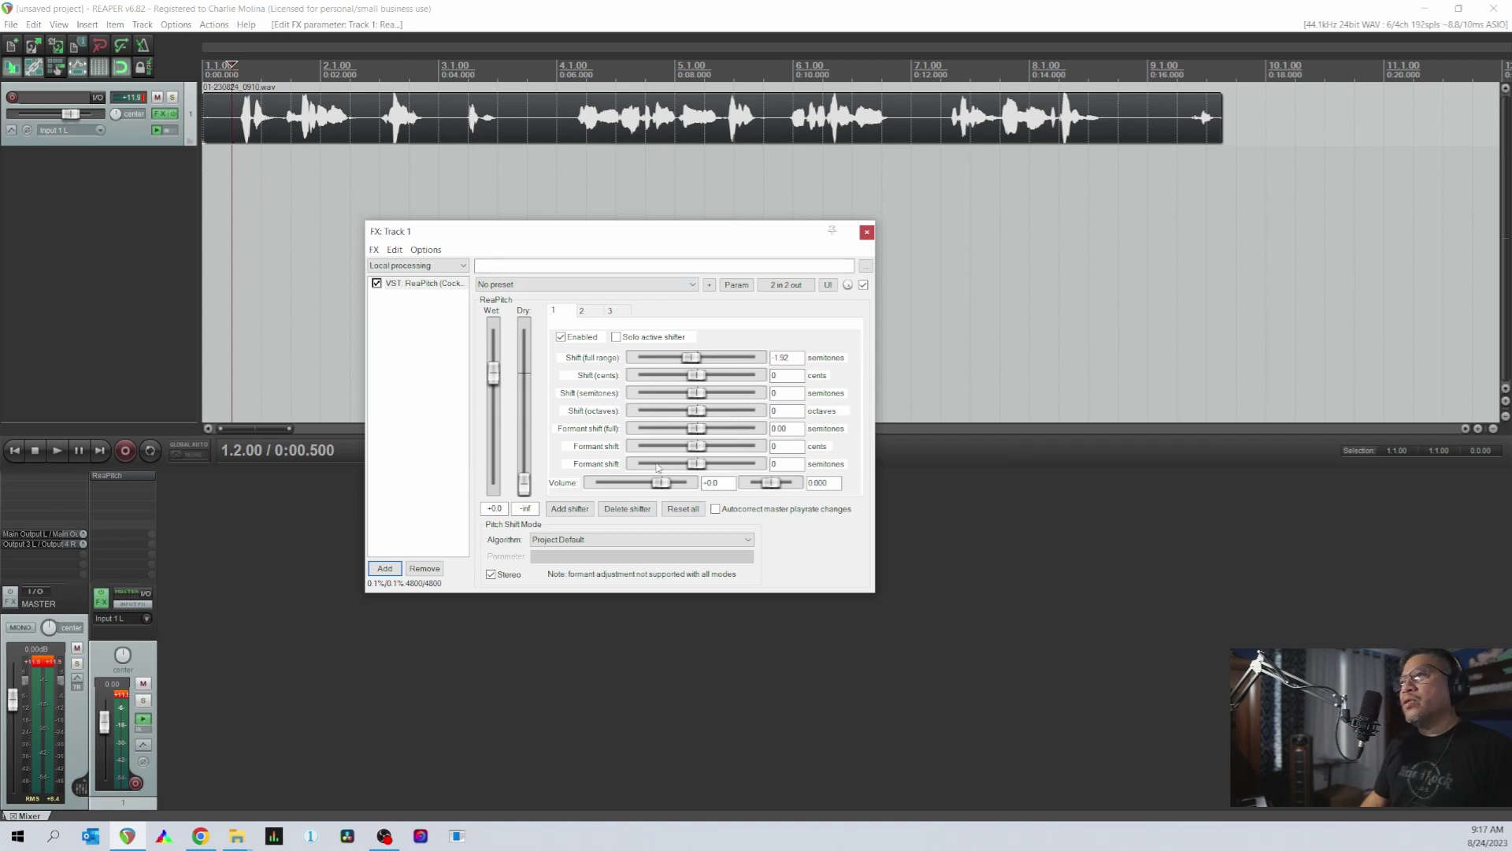
{"action": "left_click_drag", "start_coordinate": [667, 486], "coordinate": [663, 486]}
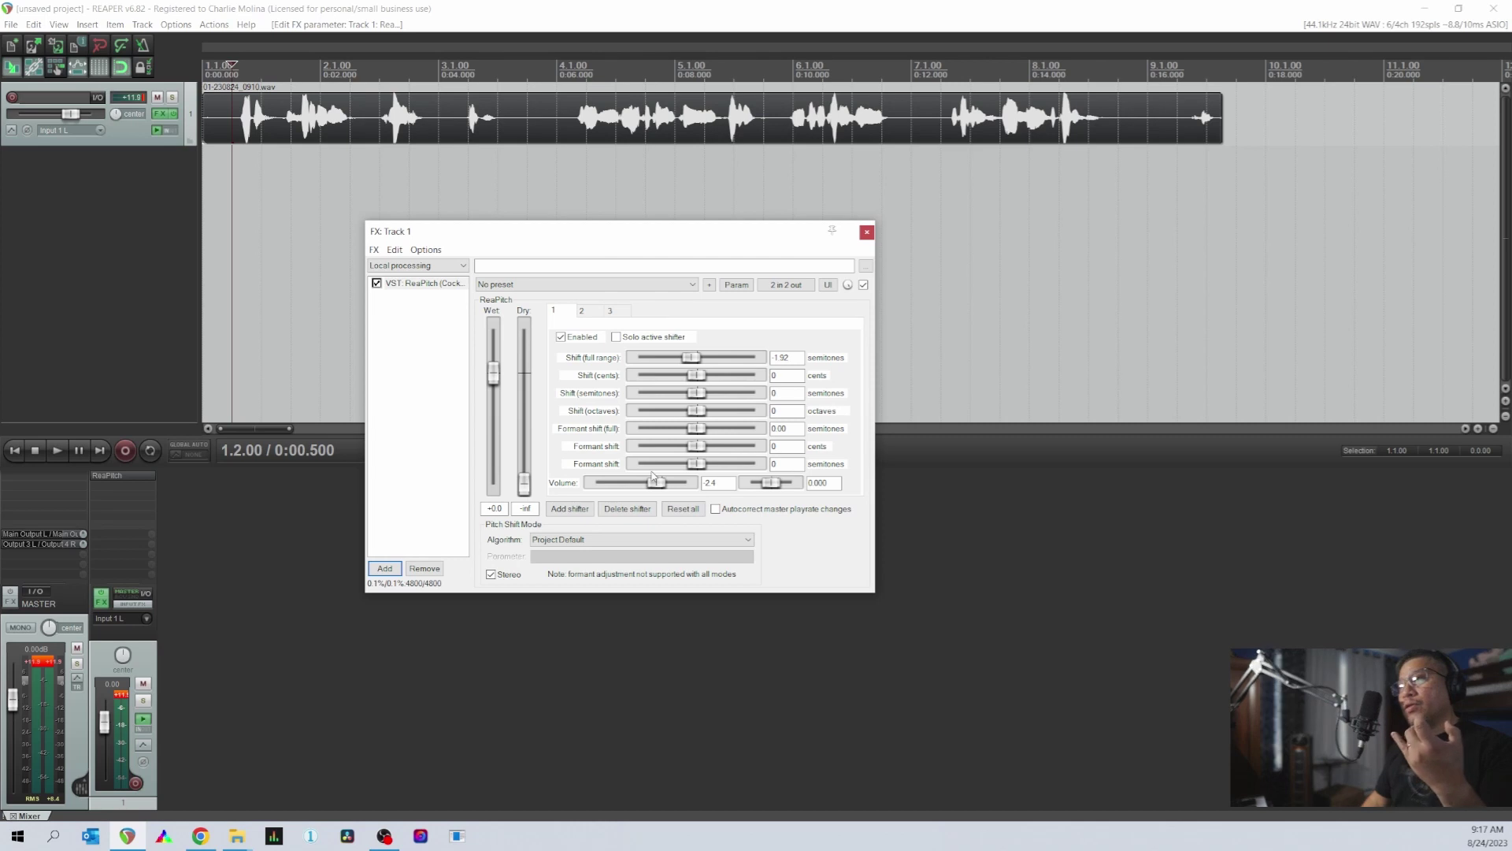
{"action": "left_click", "coordinate": [35, 661]}
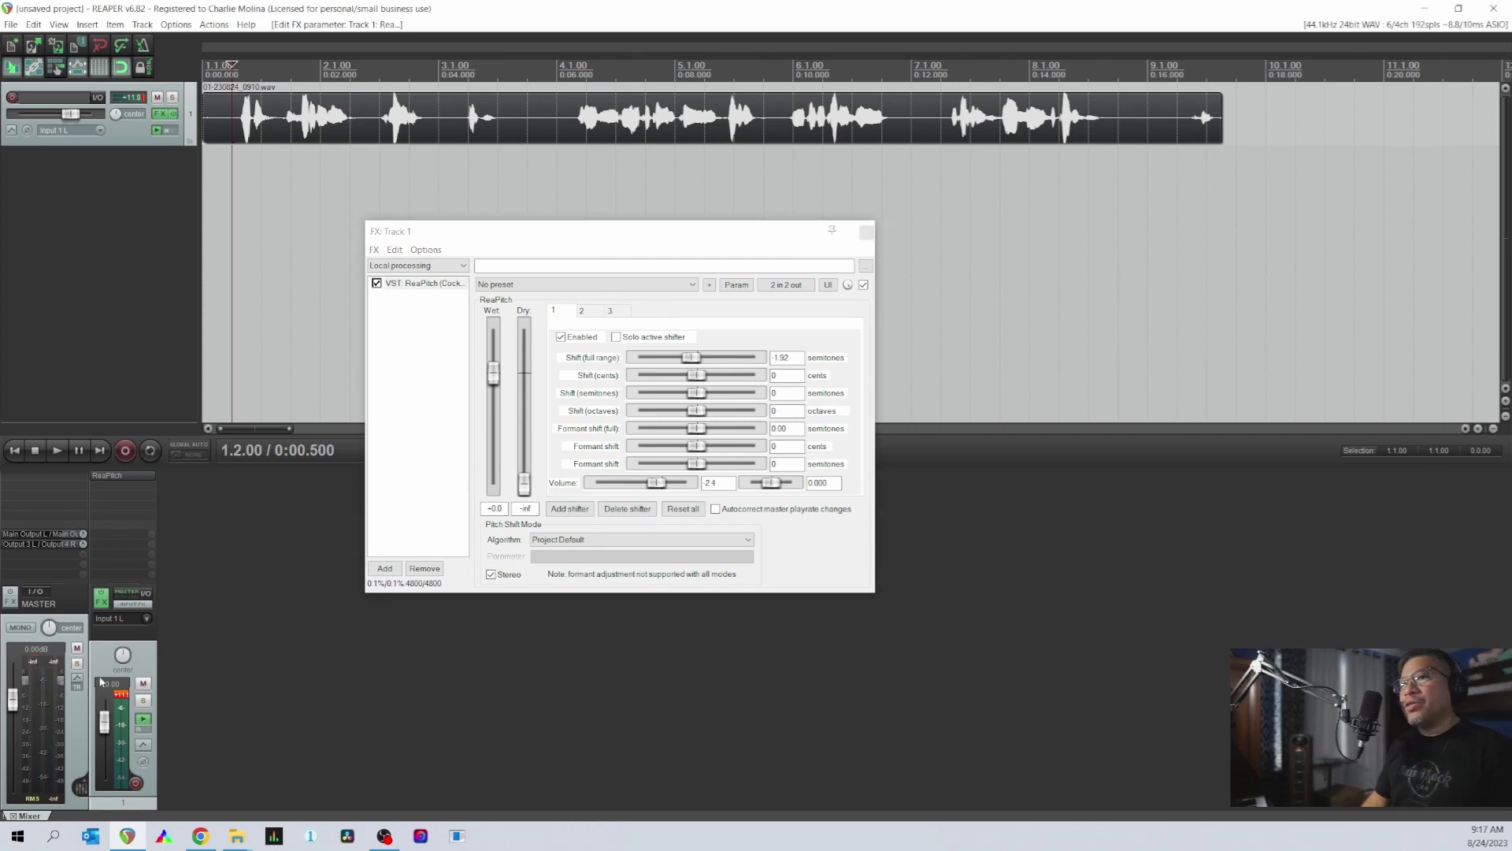
{"action": "key", "text": "space"}
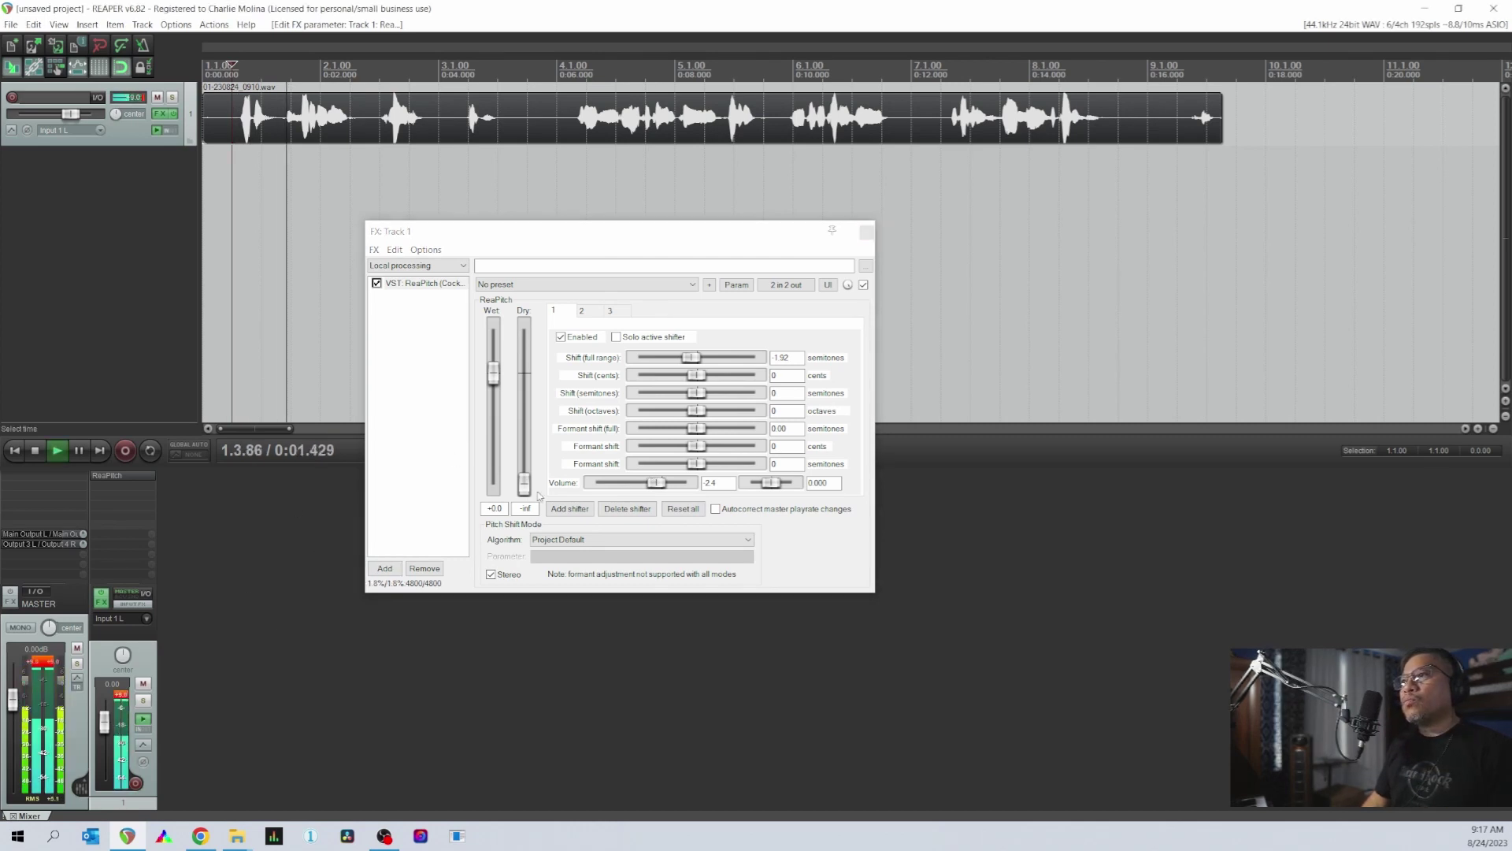
{"action": "left_click_drag", "start_coordinate": [656, 482], "coordinate": [652, 482]}
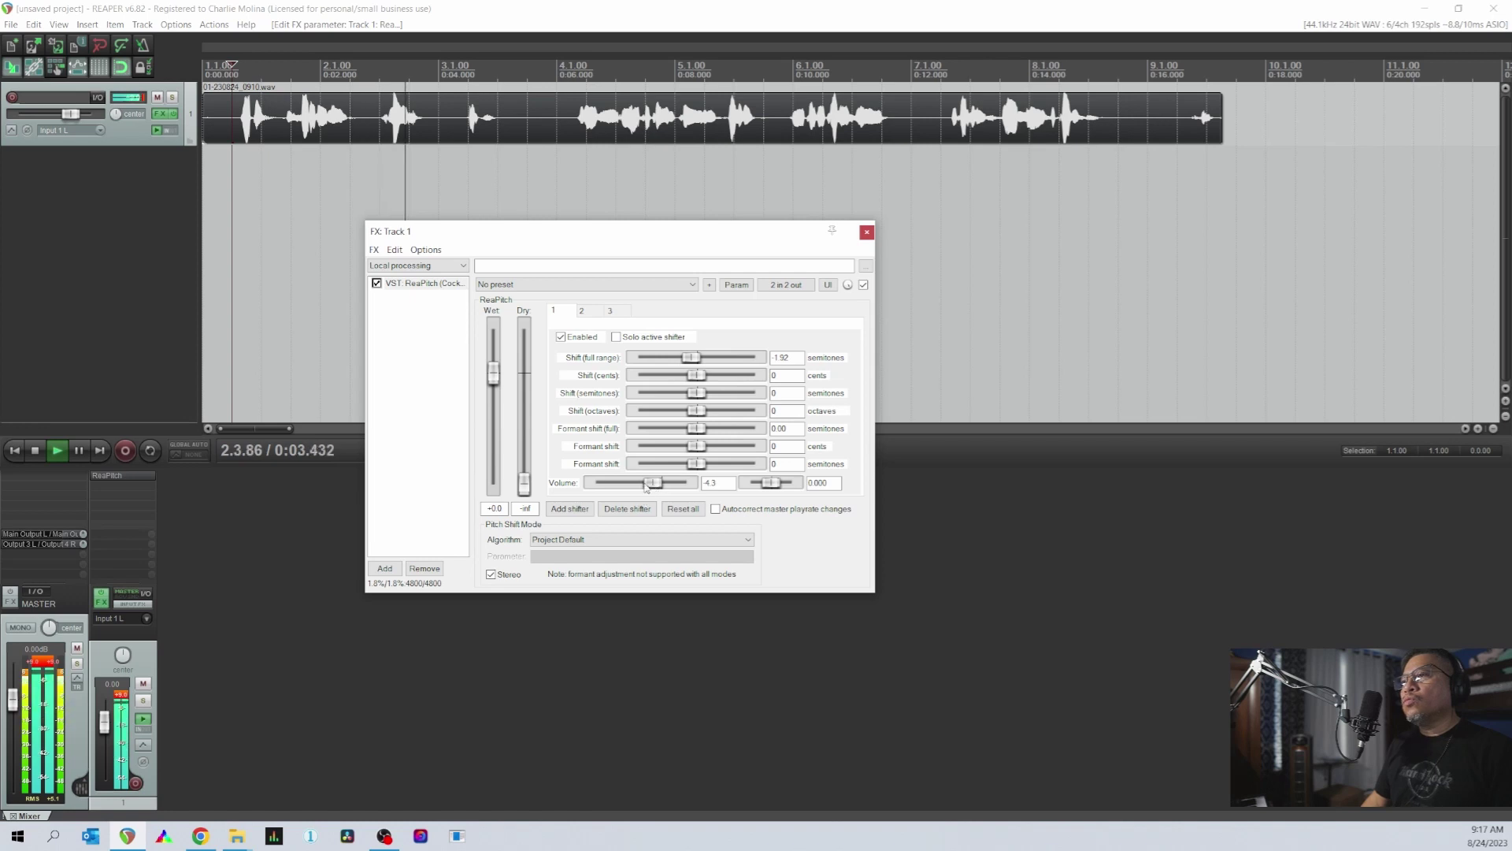
{"action": "key", "text": "space"}
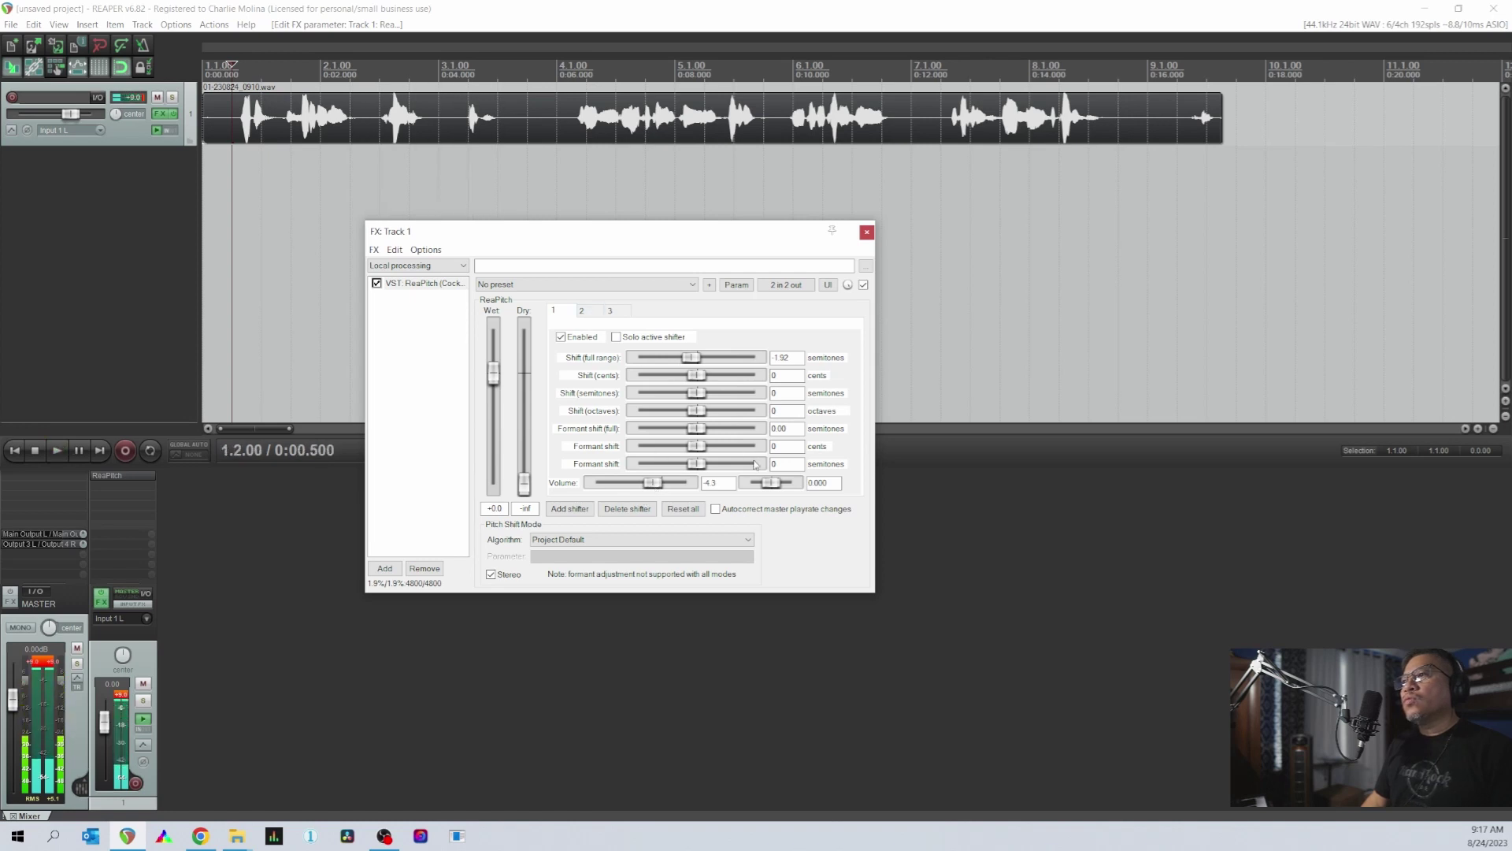
- Compare shifters 1 and 2, set shifter 1's pan to -1.000 and audition the take
{"action": "left_click", "coordinate": [589, 313]}
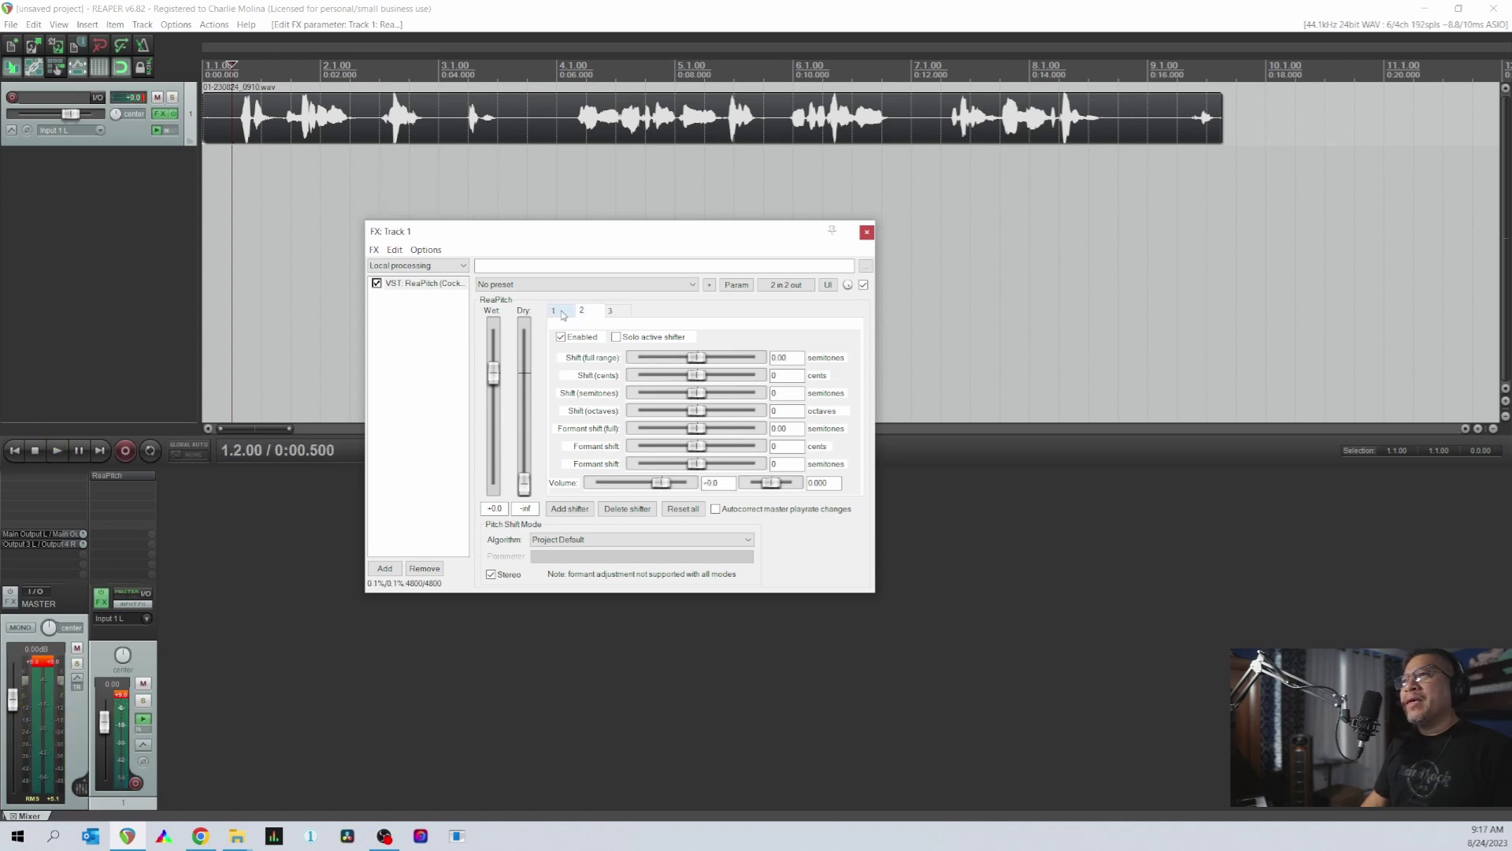
{"action": "left_click", "coordinate": [561, 314]}
{"action": "left_click", "coordinate": [591, 312]}
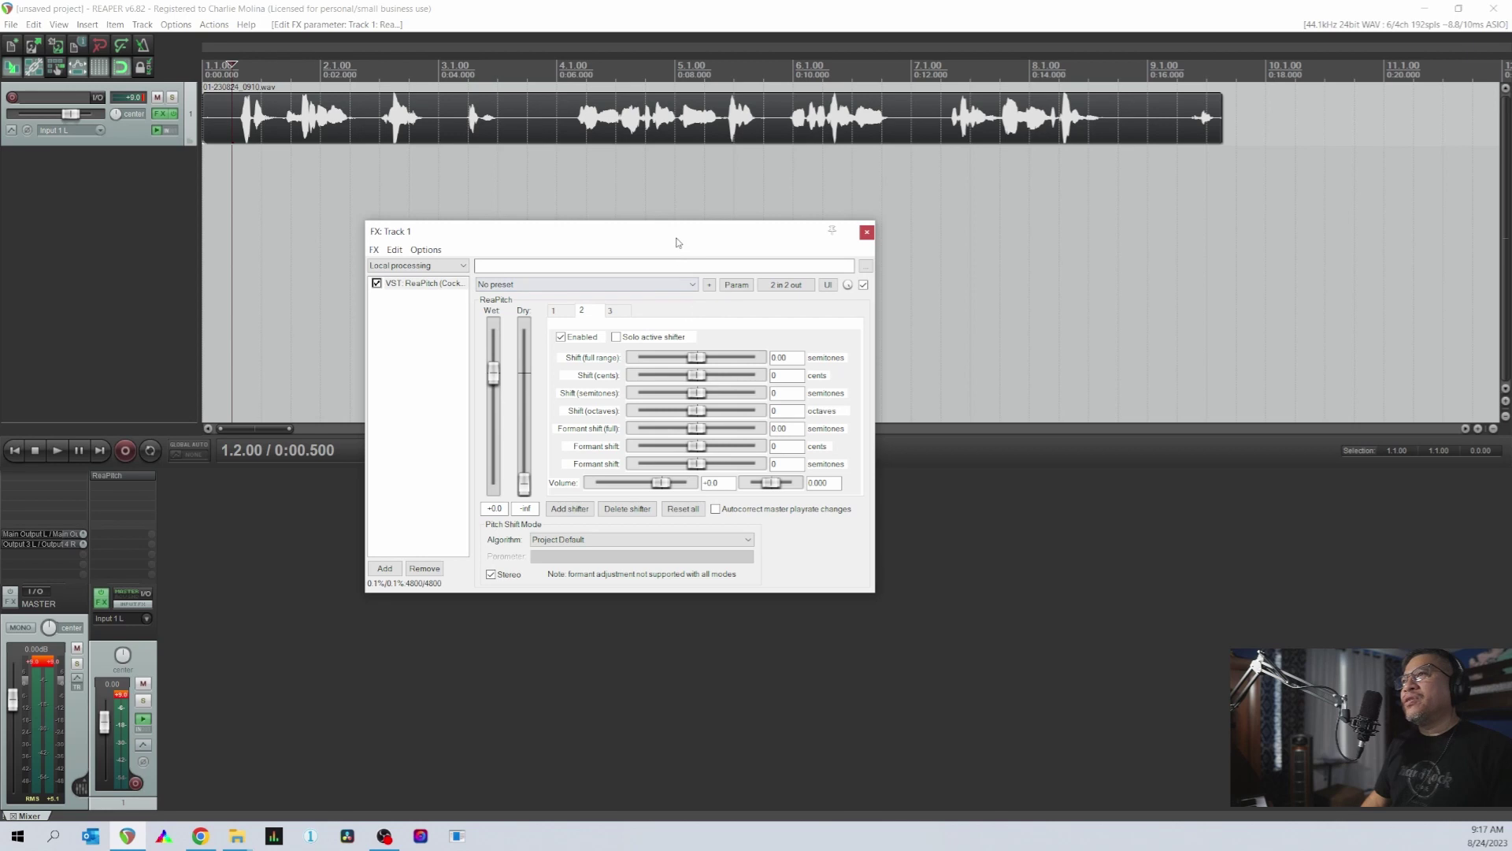
{"action": "left_click", "coordinate": [558, 315]}
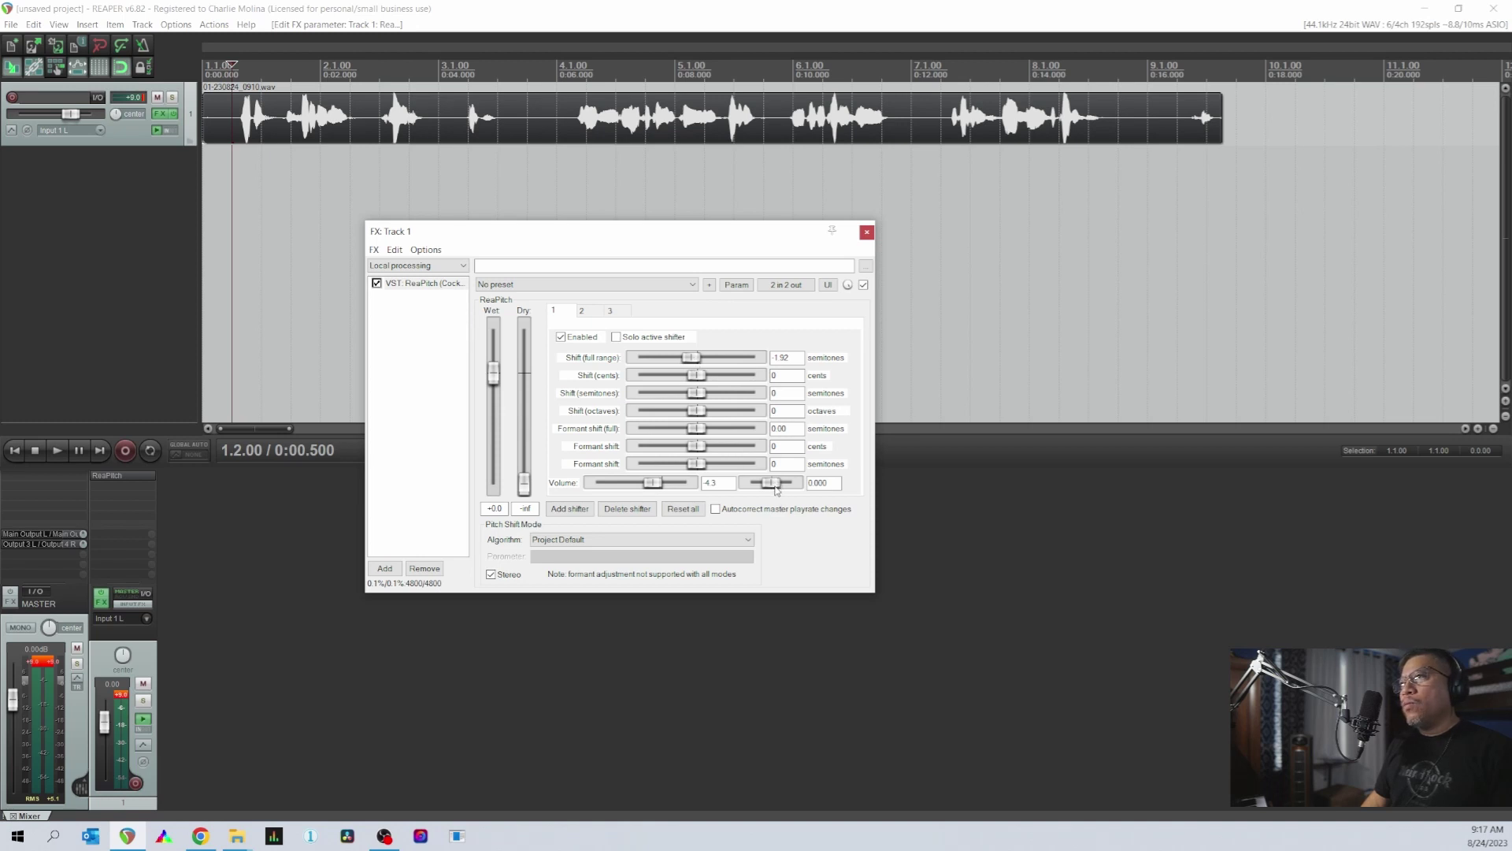
{"action": "left_click_drag", "start_coordinate": [776, 488], "coordinate": [771, 485]}
{"action": "left_click_drag", "start_coordinate": [771, 484], "coordinate": [751, 488]}
{"action": "key", "text": "space"}
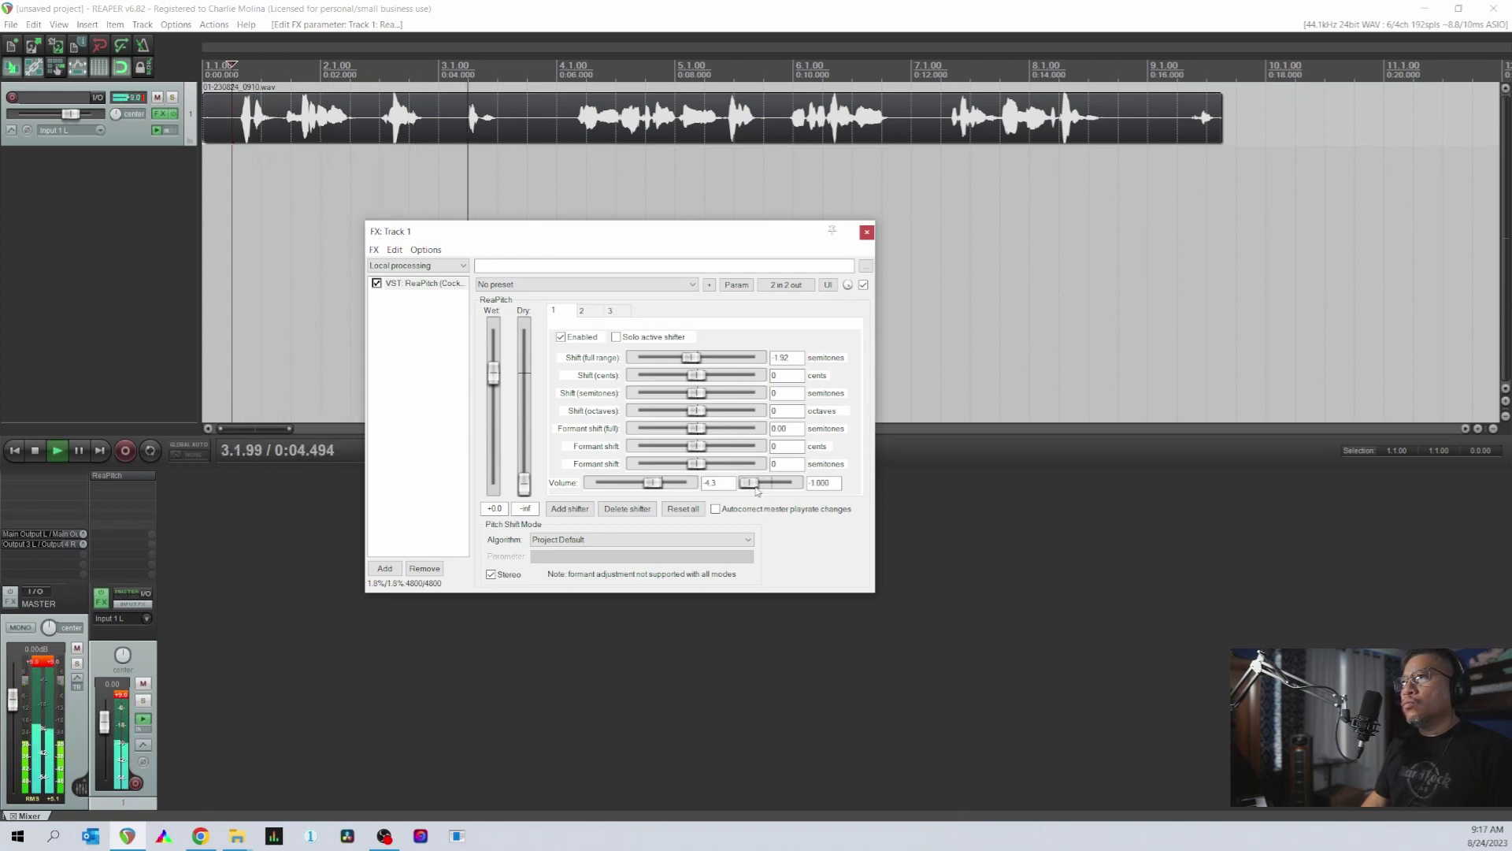
{"action": "key", "text": "space"}
- Set shifter 3's full-range shift to -4.32 semitones and its pan to 0.836, and audition the take
{"action": "left_click", "coordinate": [583, 311]}
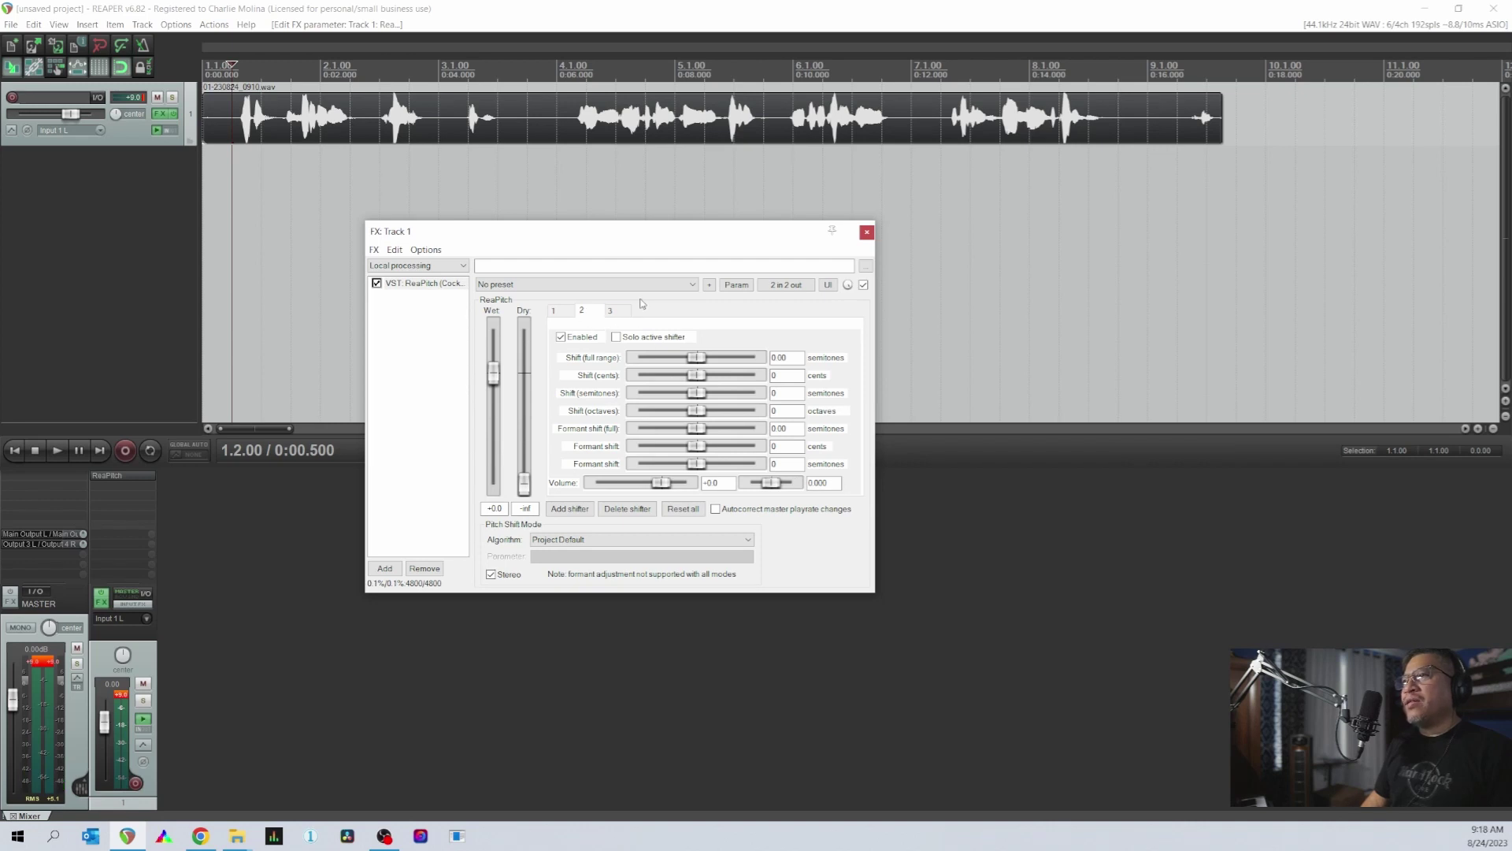
{"action": "left_click", "coordinate": [612, 311]}
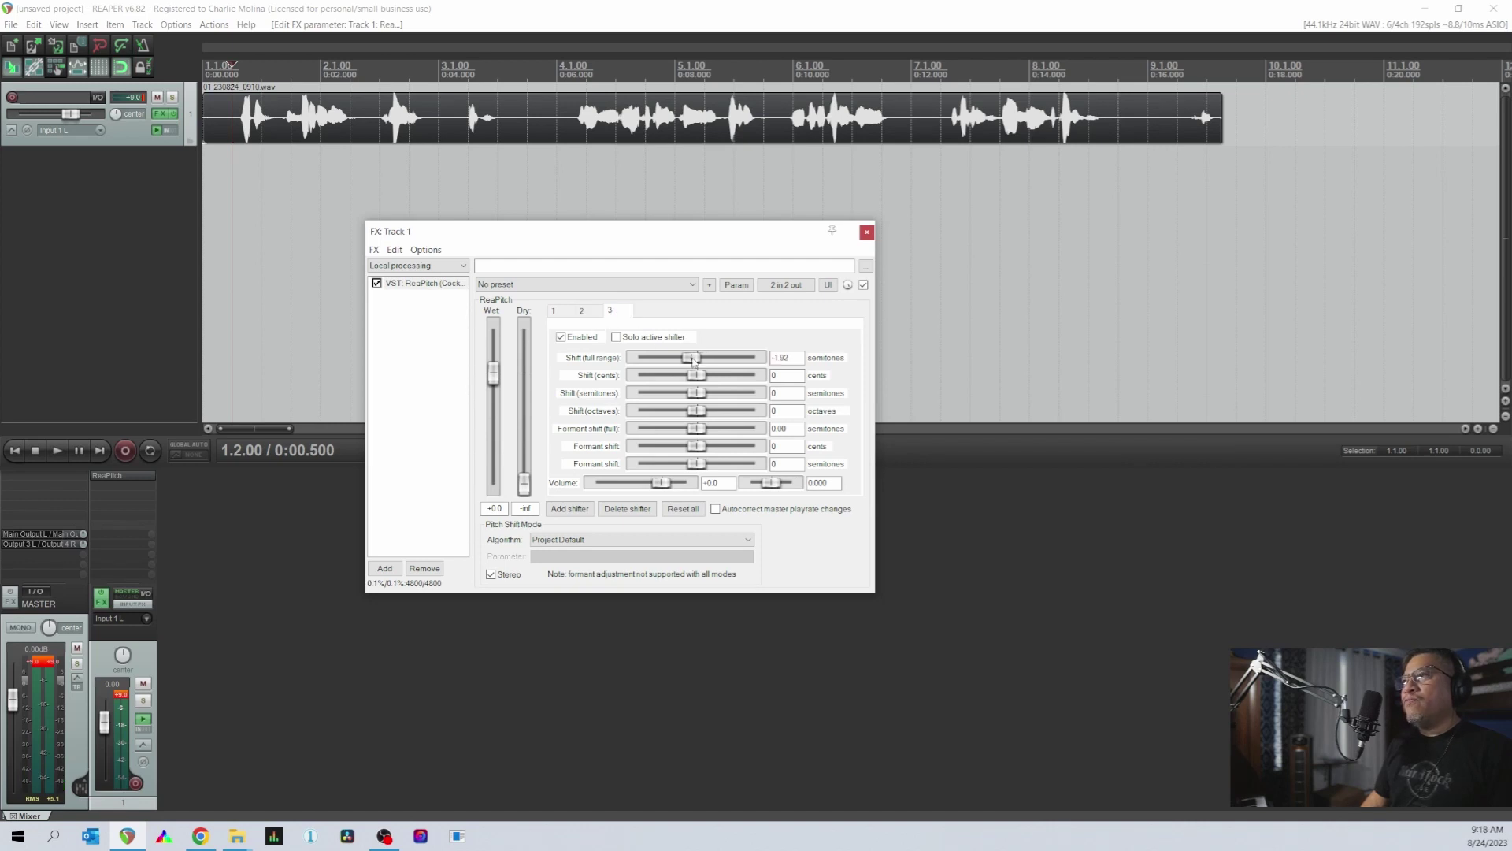
{"action": "left_click_drag", "start_coordinate": [693, 360], "coordinate": [690, 358]}
{"action": "left_click_drag", "start_coordinate": [764, 485], "coordinate": [791, 484]}
{"action": "key", "text": "space"}
{"action": "left_click", "coordinate": [554, 311]}
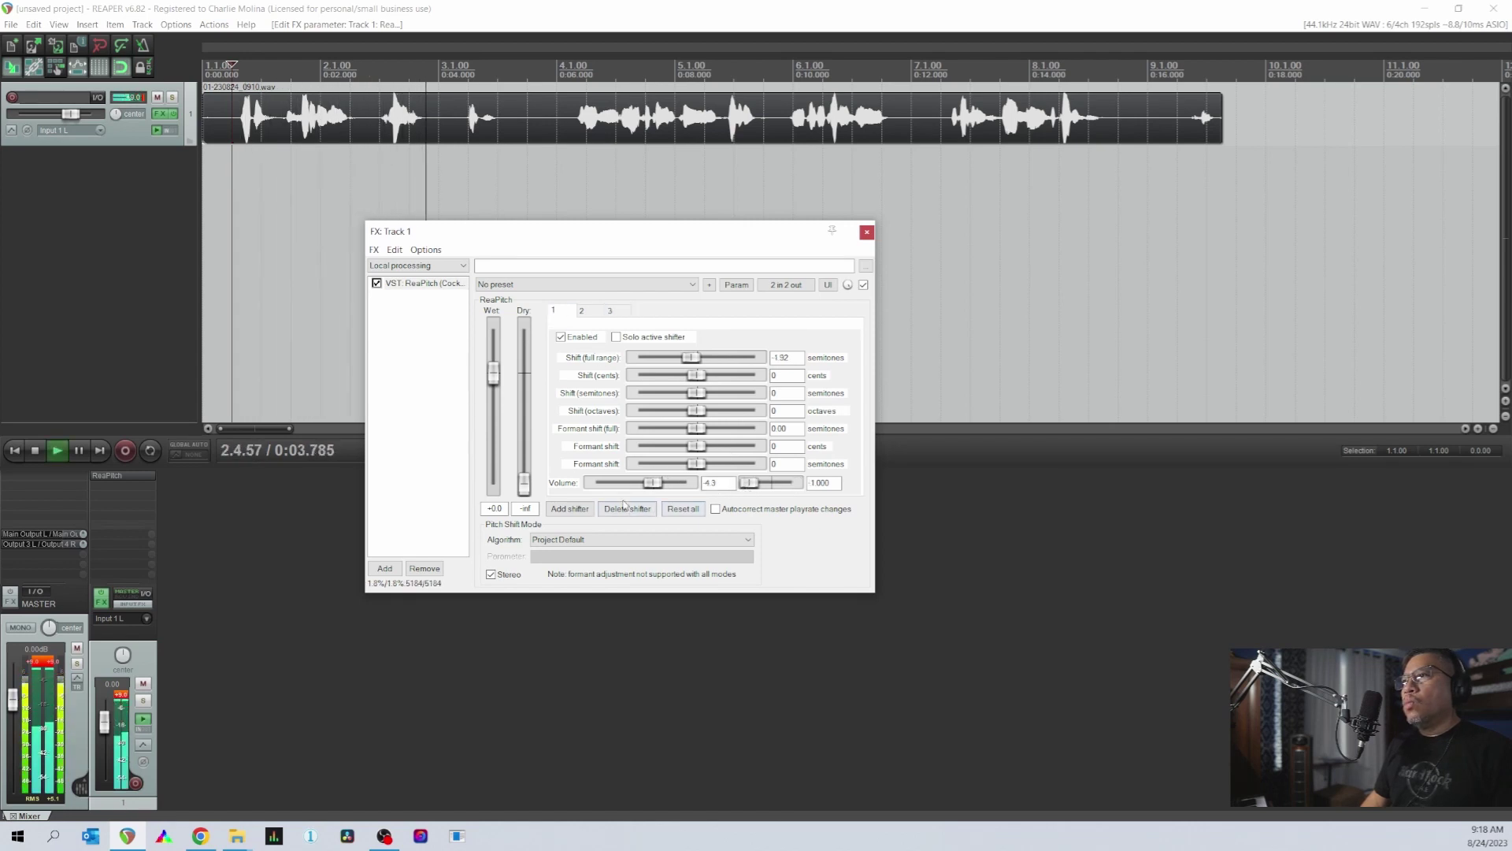
{"action": "key", "text": "space"}
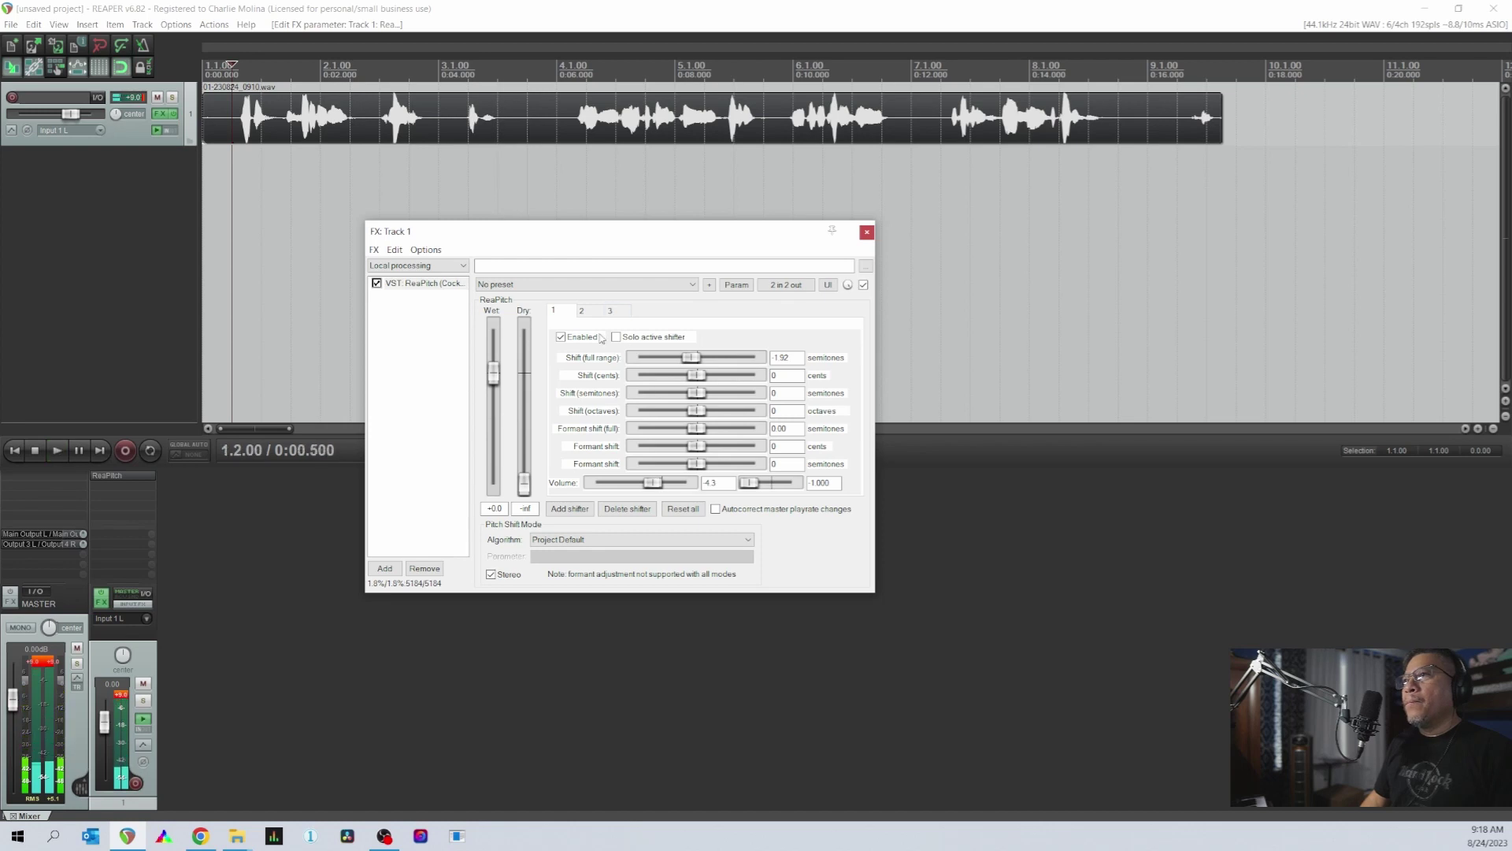
- Reset shifter 1's volume to 0, lower it to -3.3 during playback, check shifter 3 and stop
{"action": "double_click", "coordinate": [657, 486]}
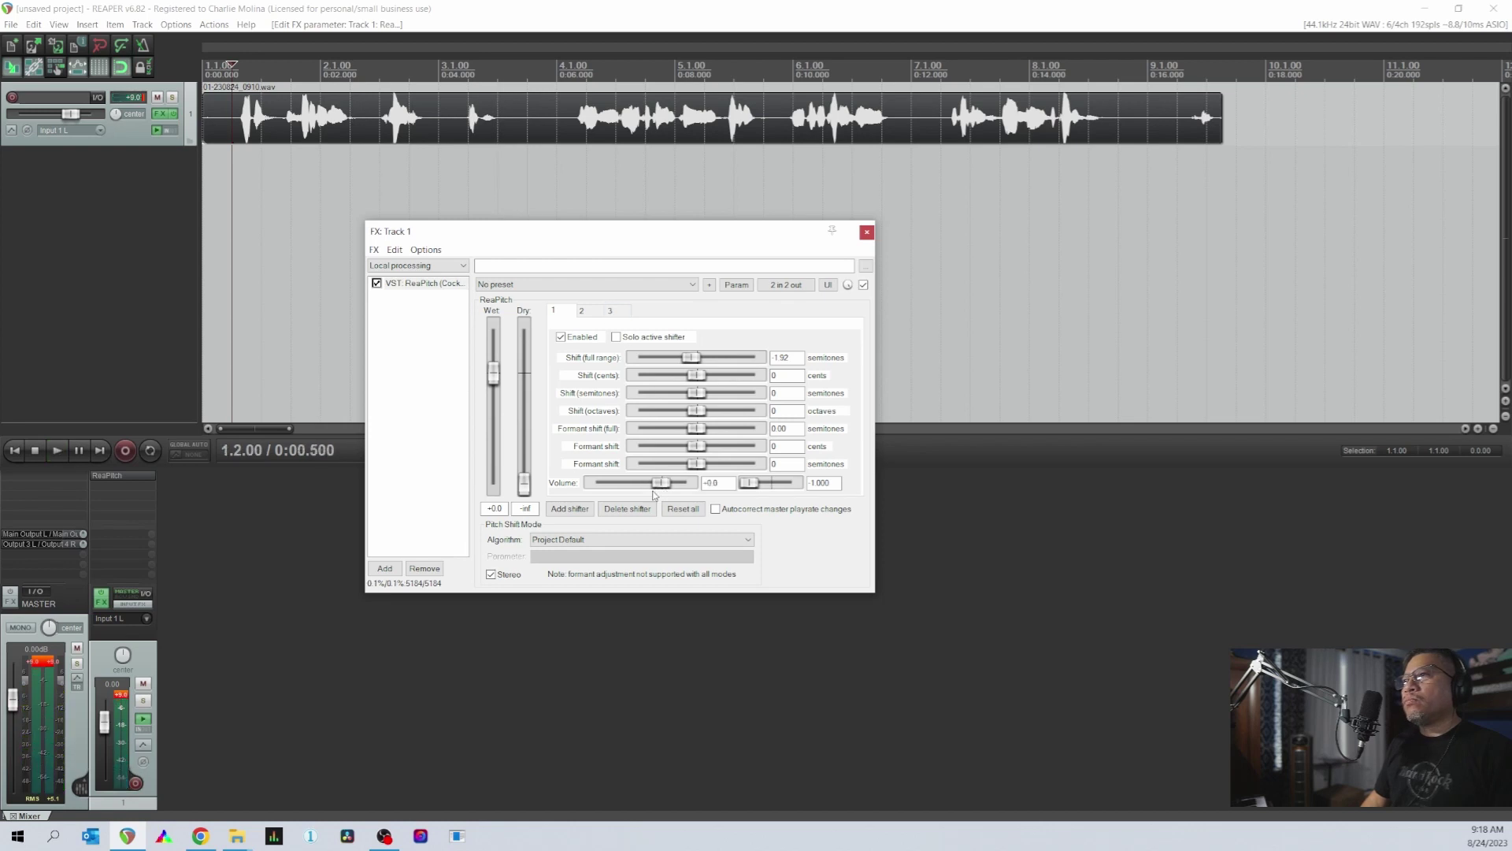
{"action": "key", "text": "space"}
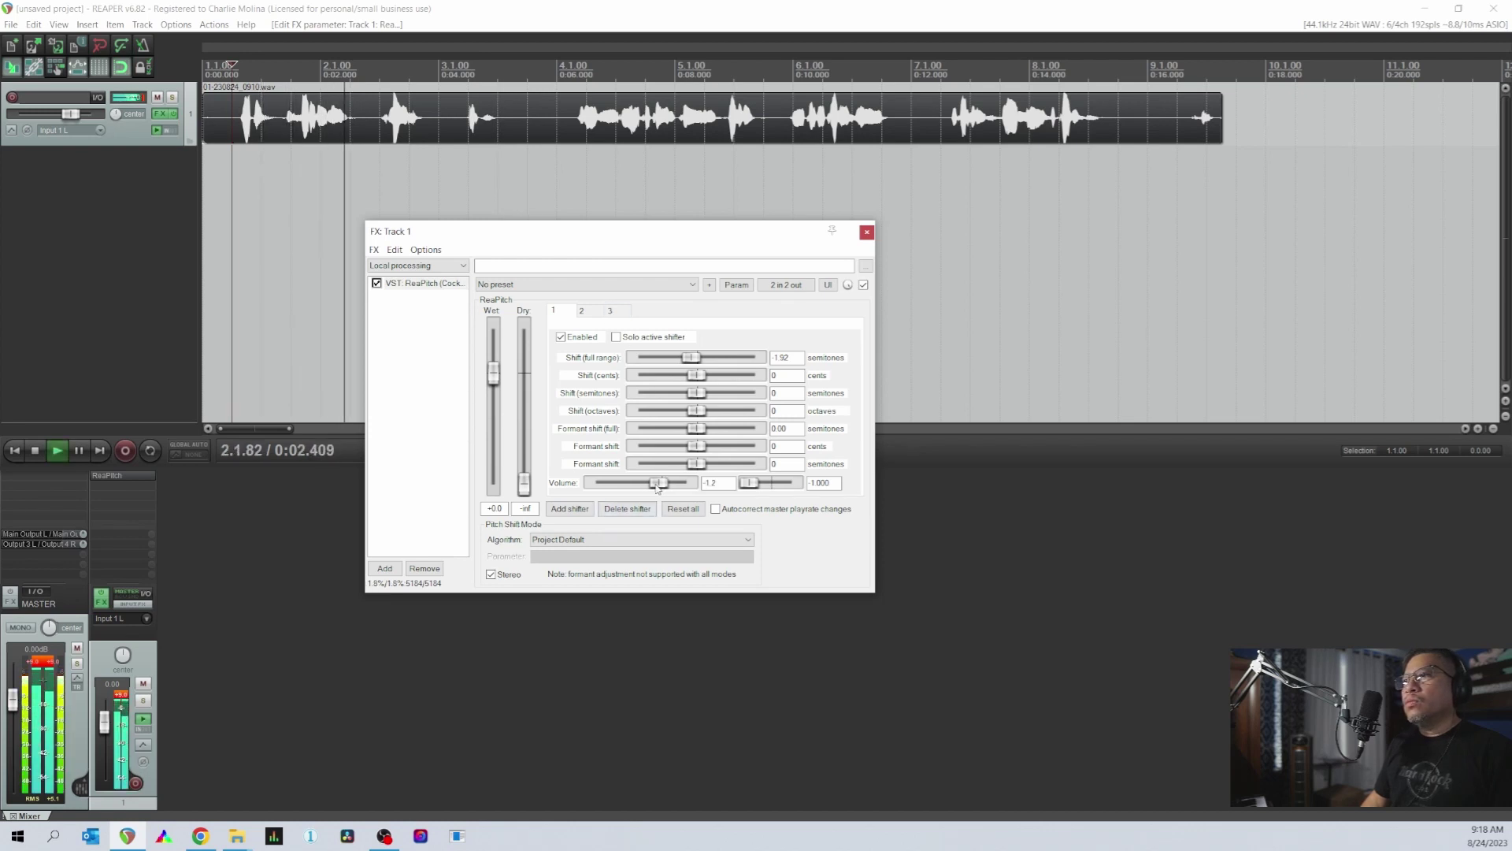
{"action": "left_click", "coordinate": [610, 310]}
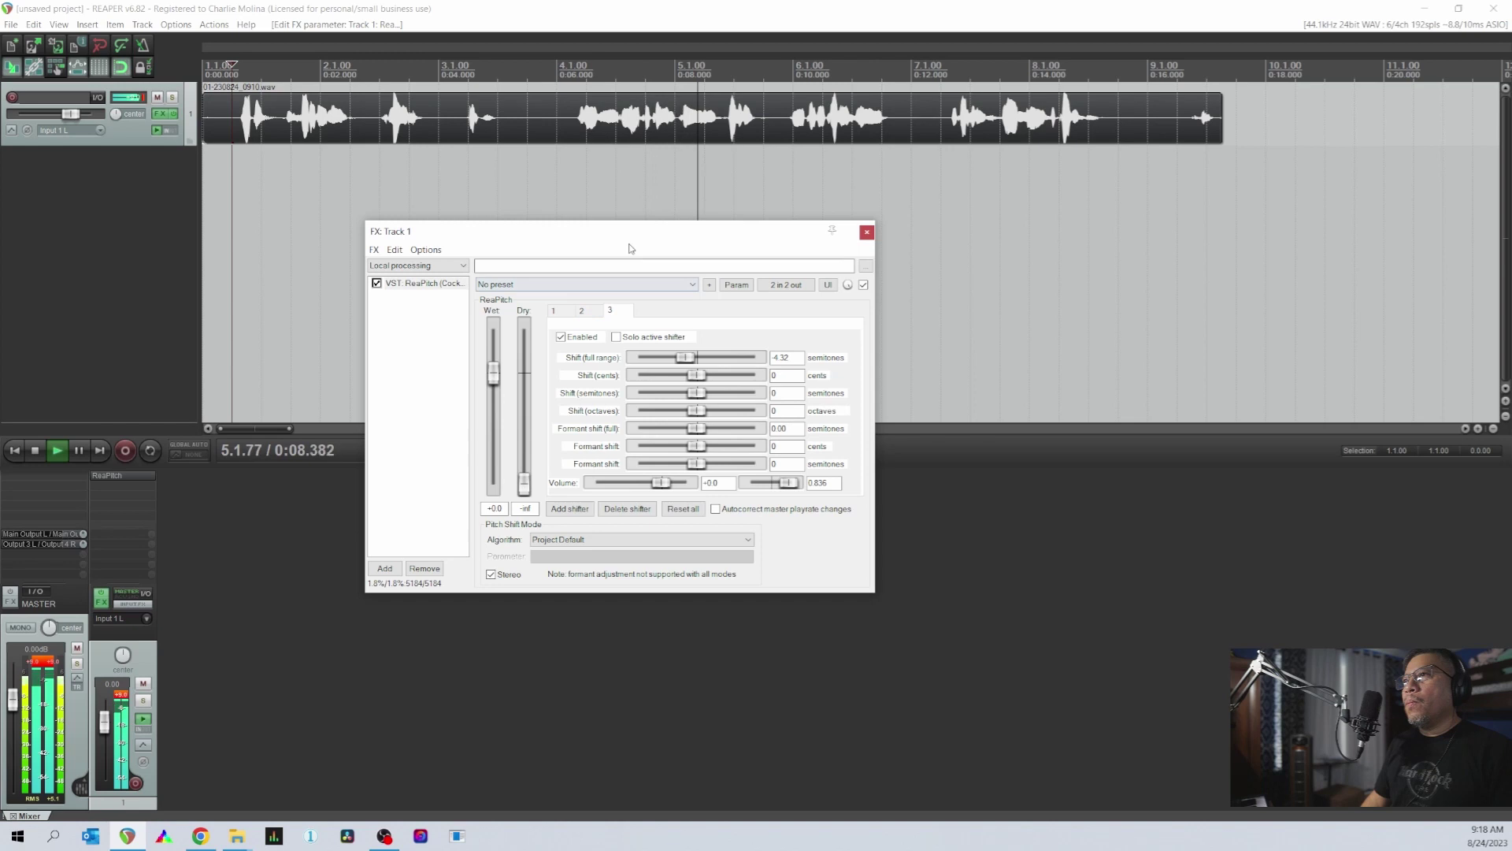
{"action": "key", "text": "space"}
- Audition the take with shifter 2's full-range shift at -0.72 and at -2.16 semitones, checking the other shifters
{"action": "left_click", "coordinate": [593, 316]}
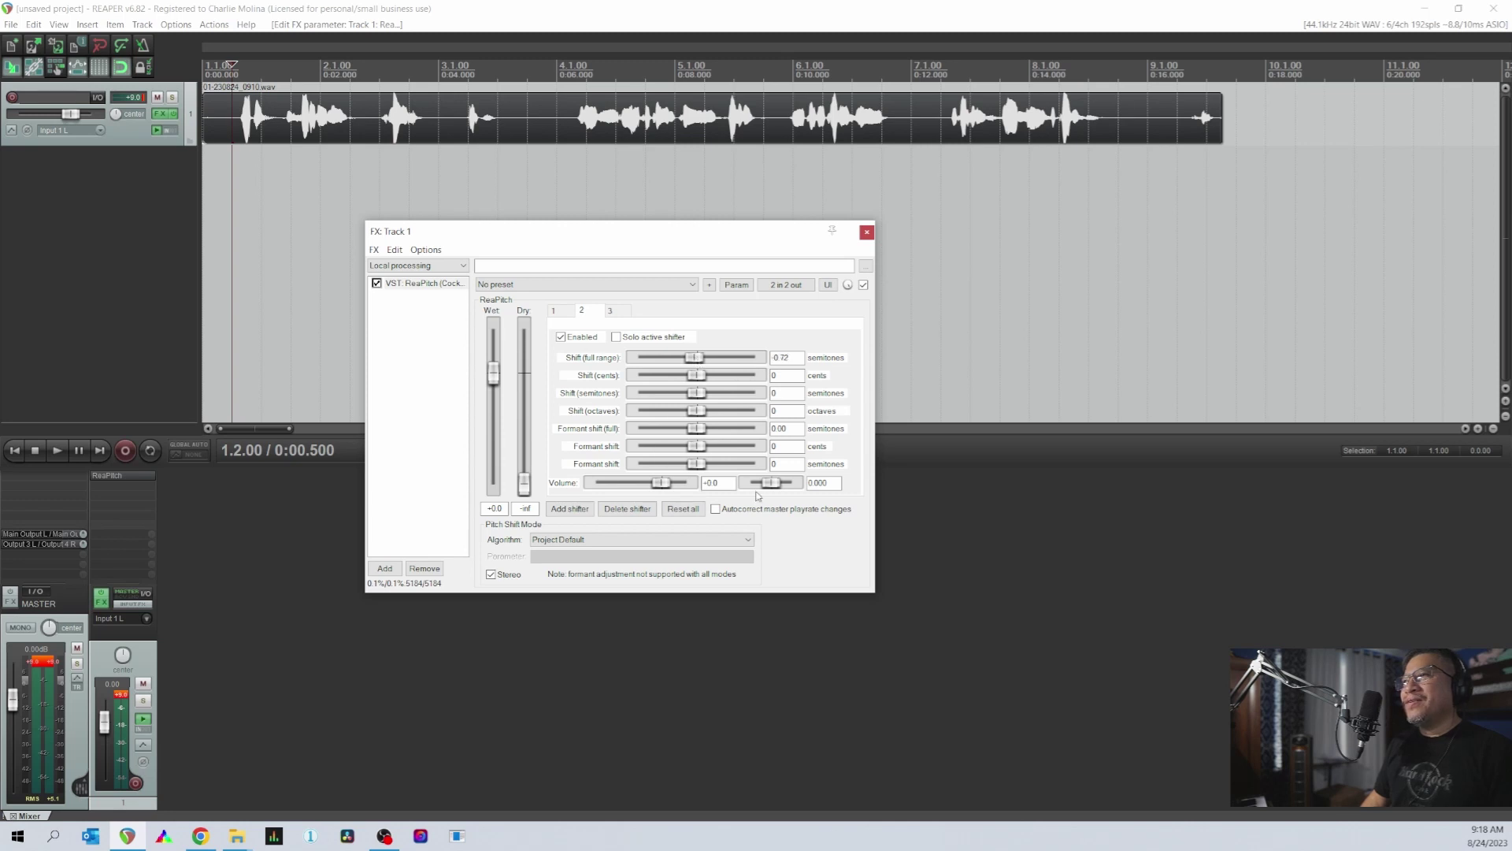
{"action": "key", "text": "space"}
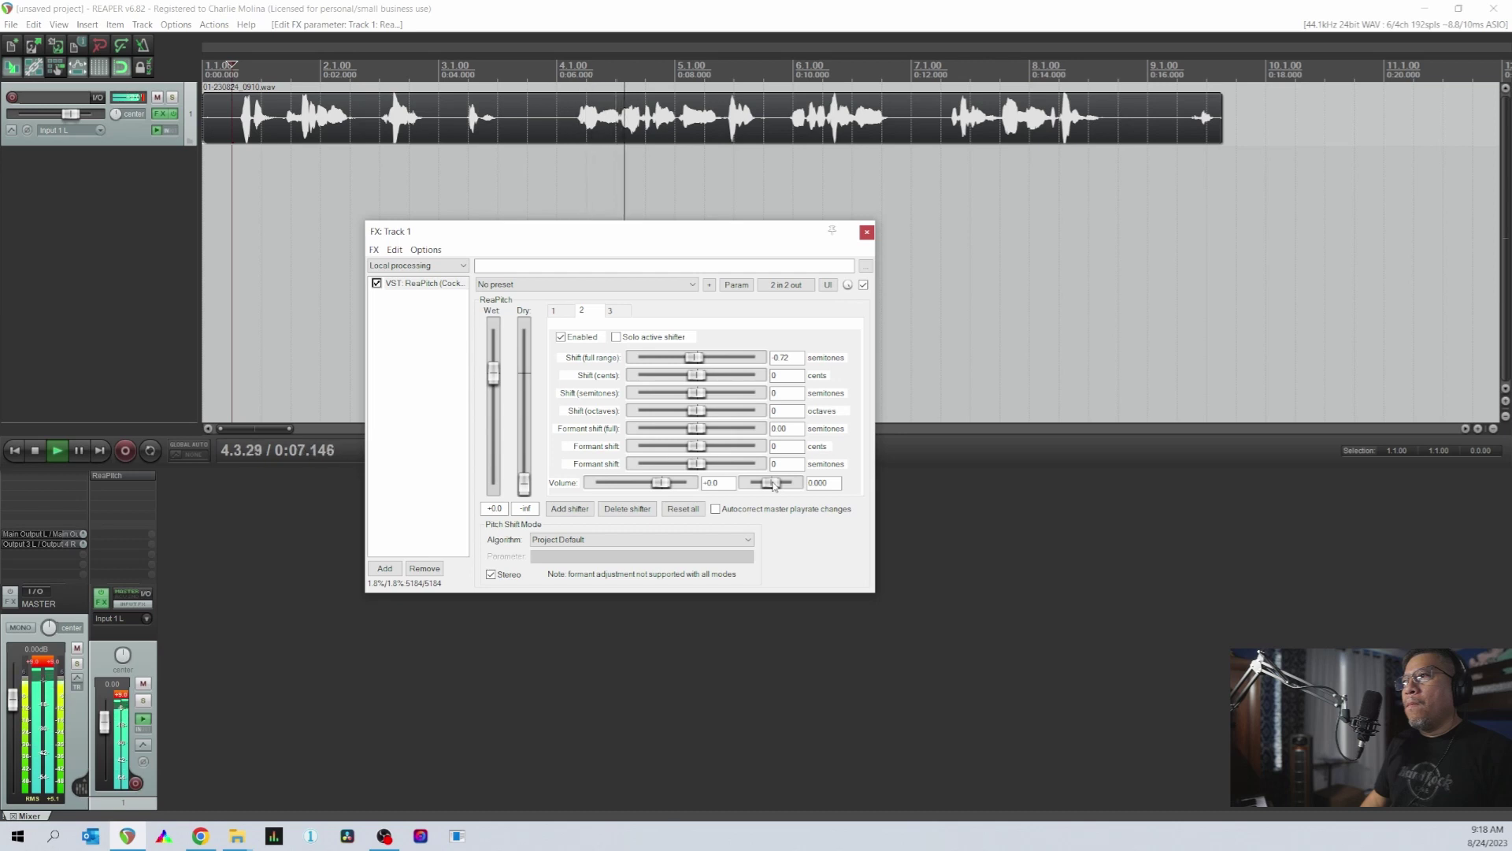
{"action": "left_click", "coordinate": [561, 310]}
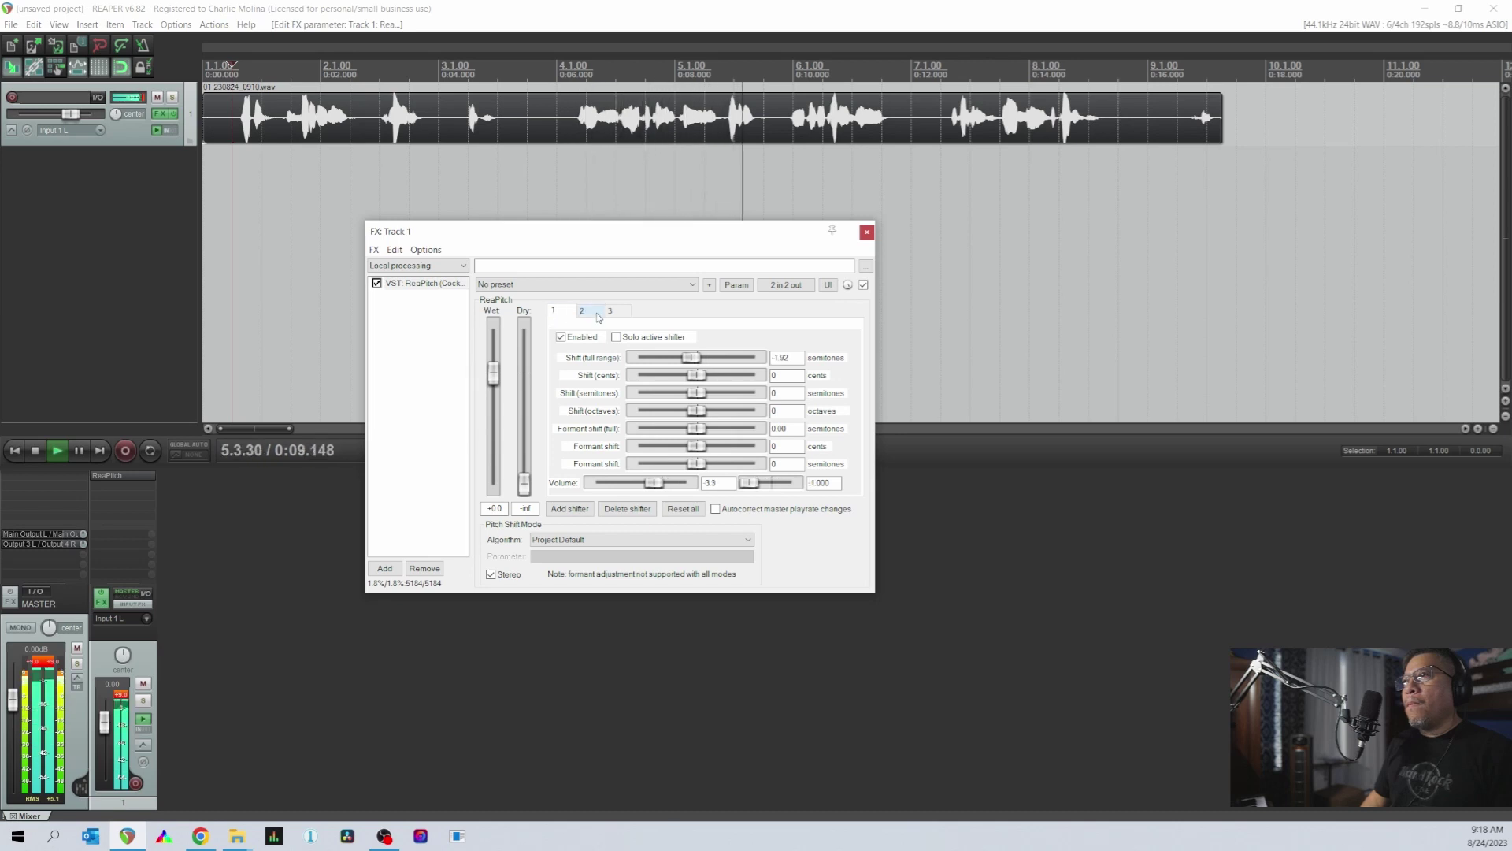
{"action": "left_click", "coordinate": [597, 317]}
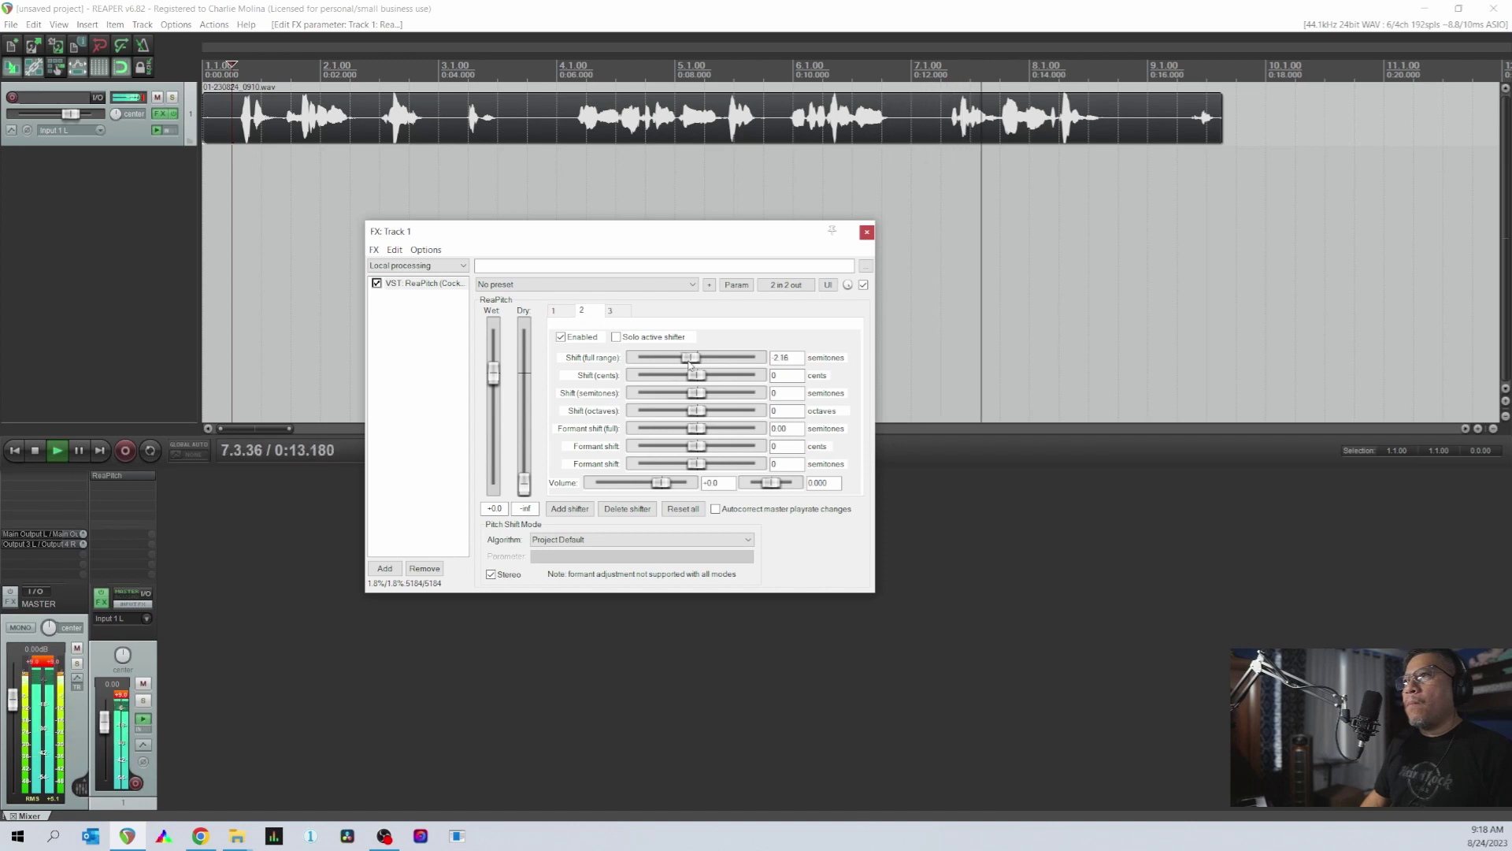
{"action": "left_click", "coordinate": [615, 311]}
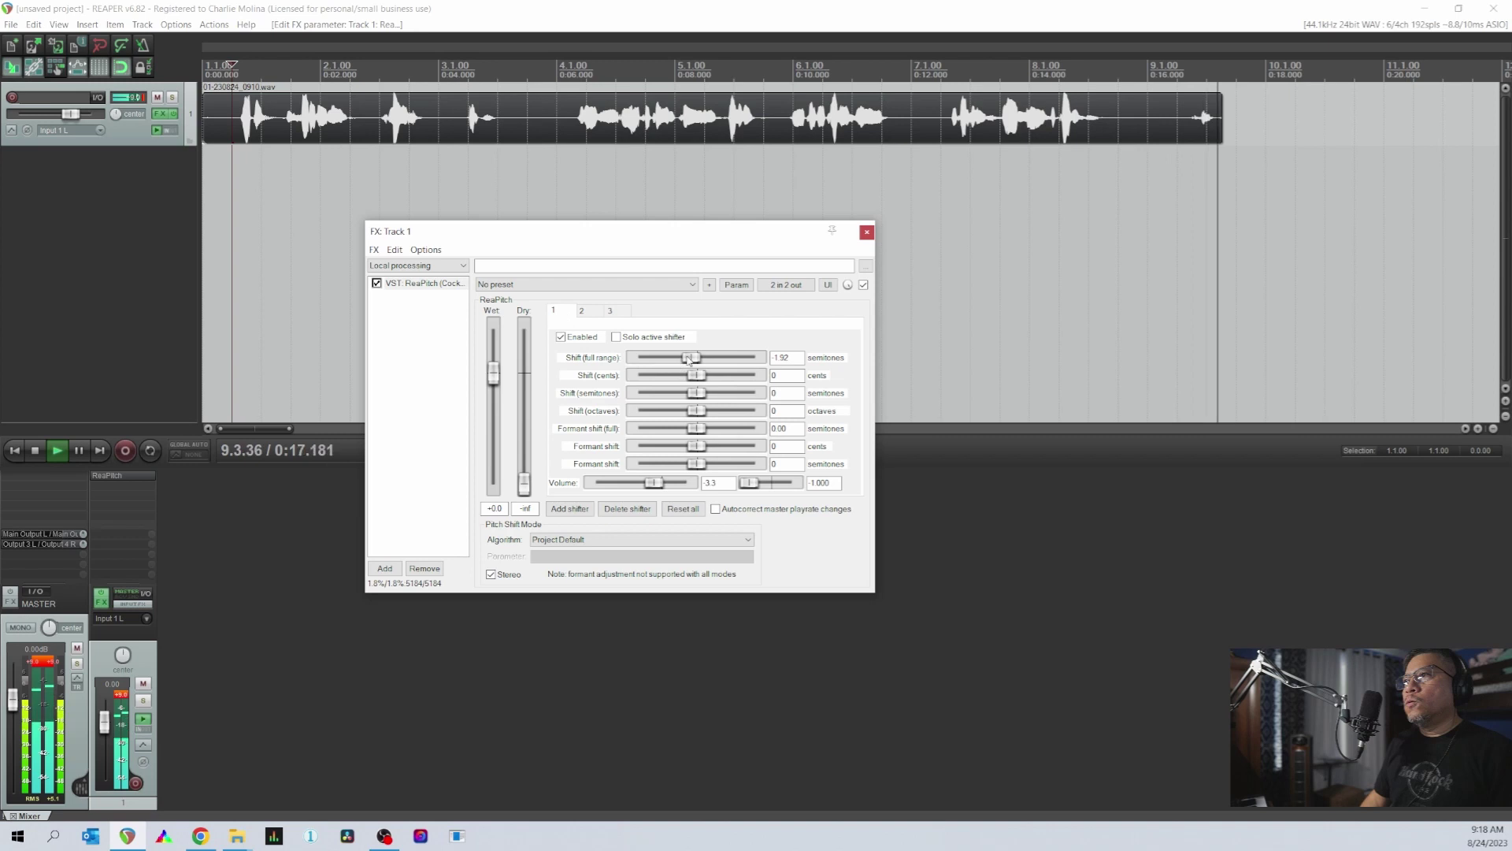
- Audition the take, clear the master's clip indicator and lower track 1's volume to -4.37 dB during playback
{"action": "key", "text": "space"}
{"action": "key", "text": "space"}
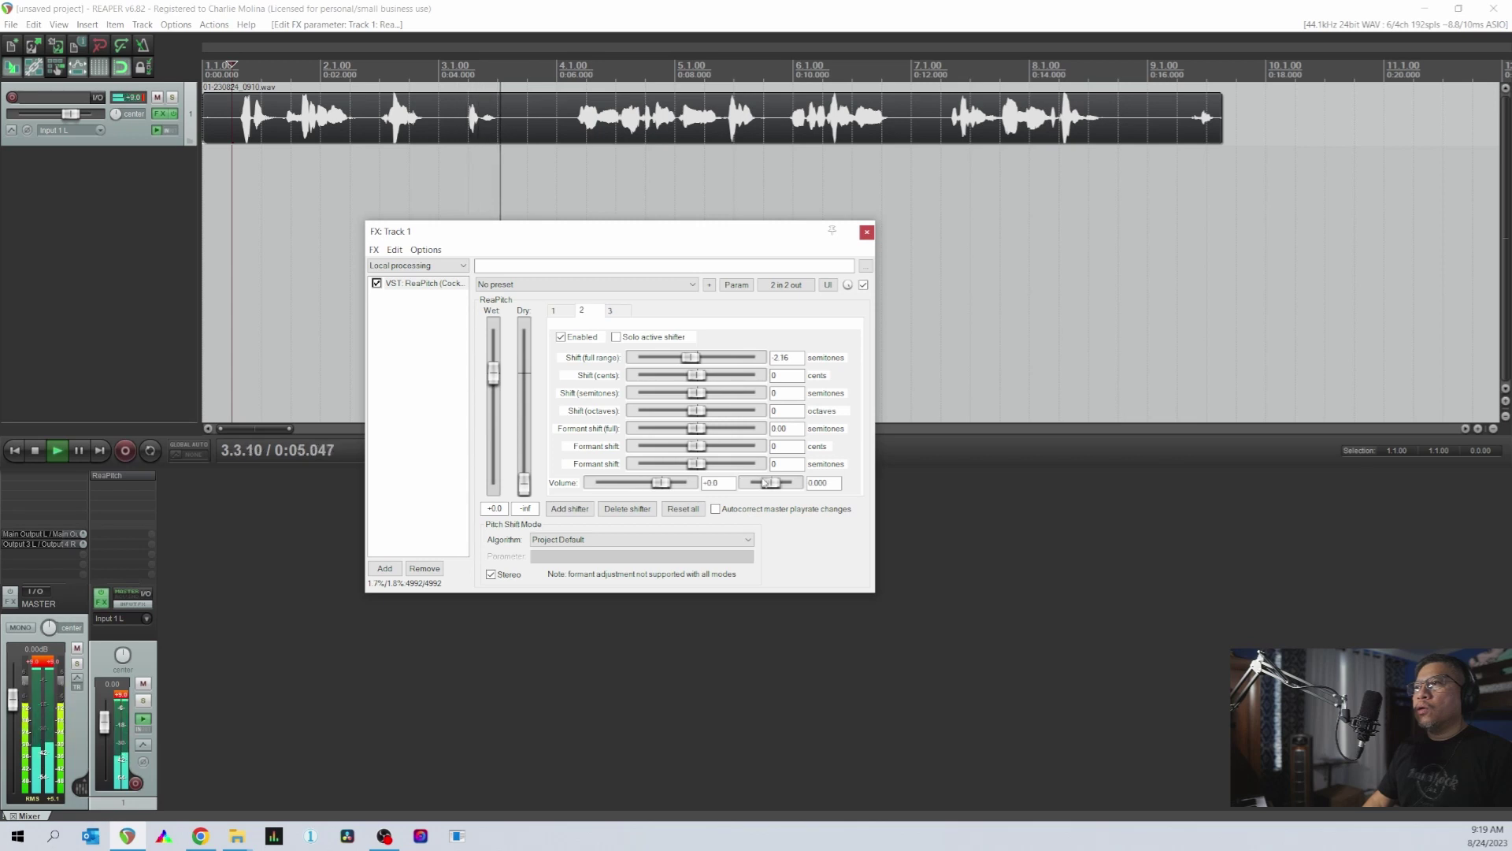
{"action": "left_click", "coordinate": [46, 662]}
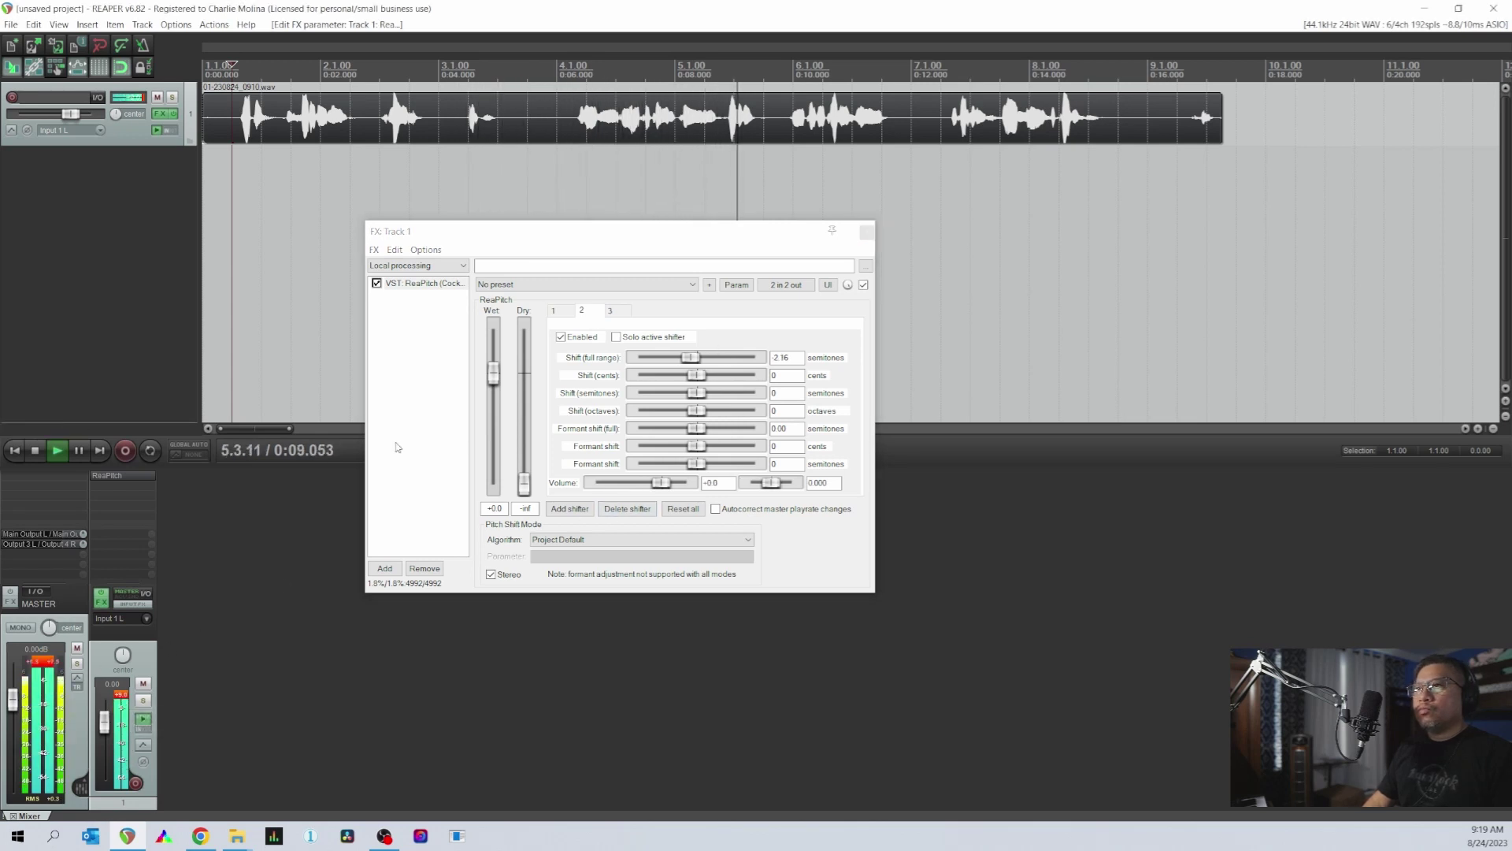
{"action": "left_click_drag", "start_coordinate": [105, 718], "coordinate": [109, 734]}
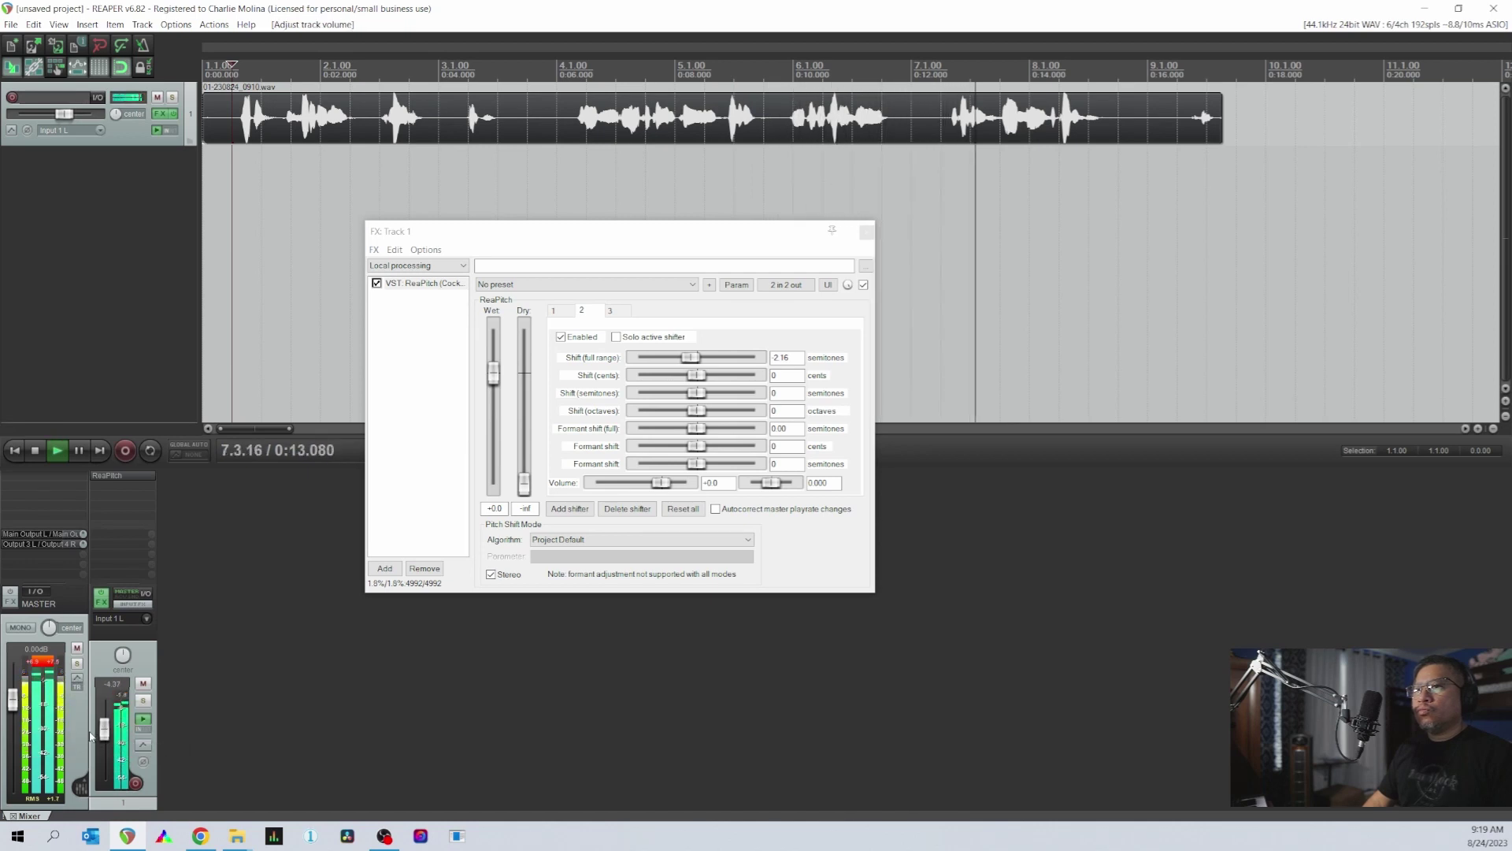
{"action": "left_click", "coordinate": [49, 654]}
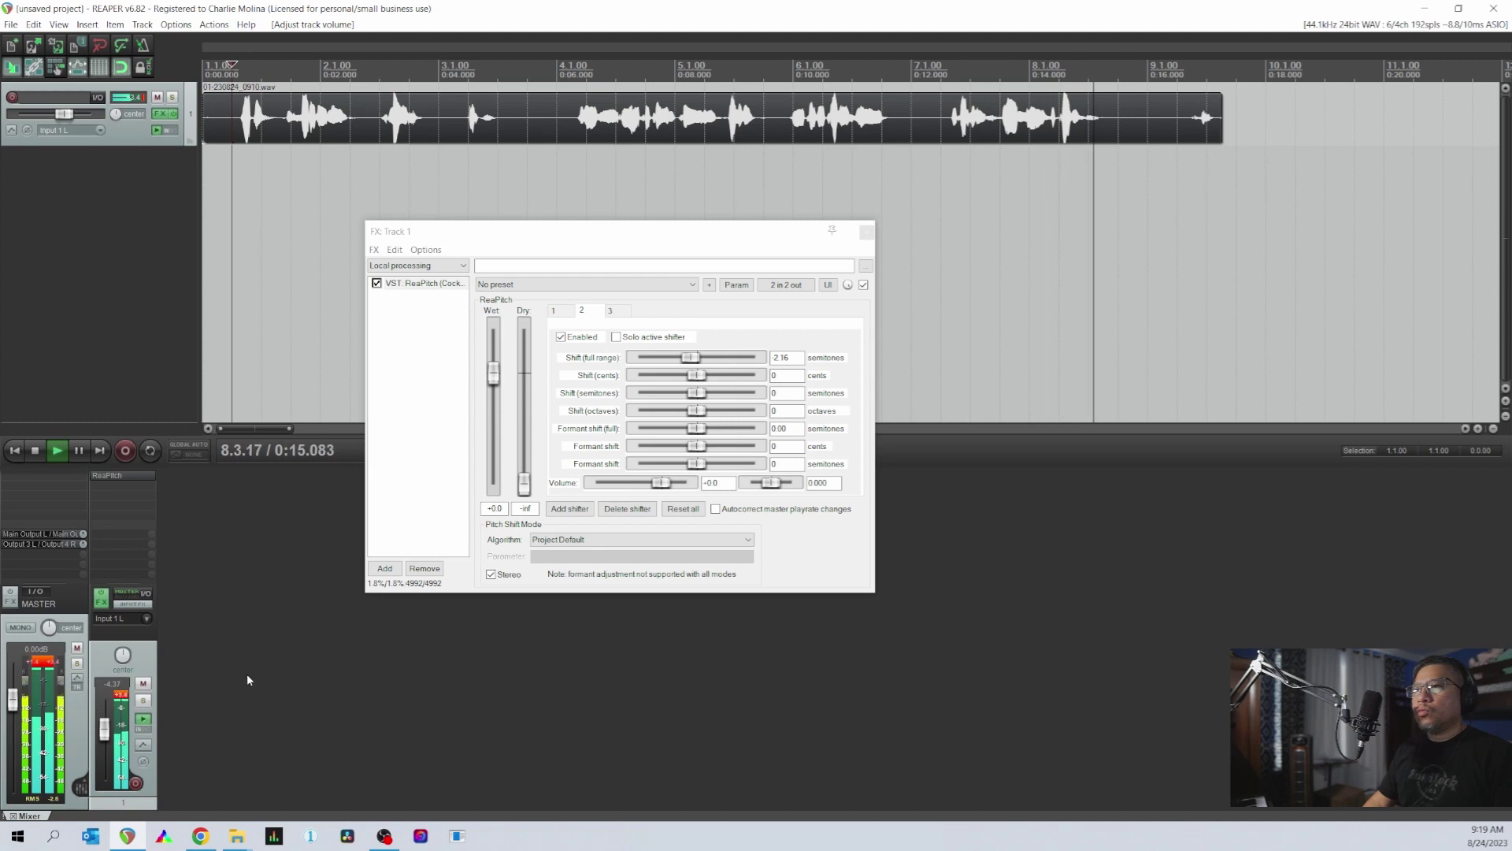
- Close the track's effects window and clear the clip indicators on the track and the master
{"action": "left_click", "coordinate": [867, 232]}
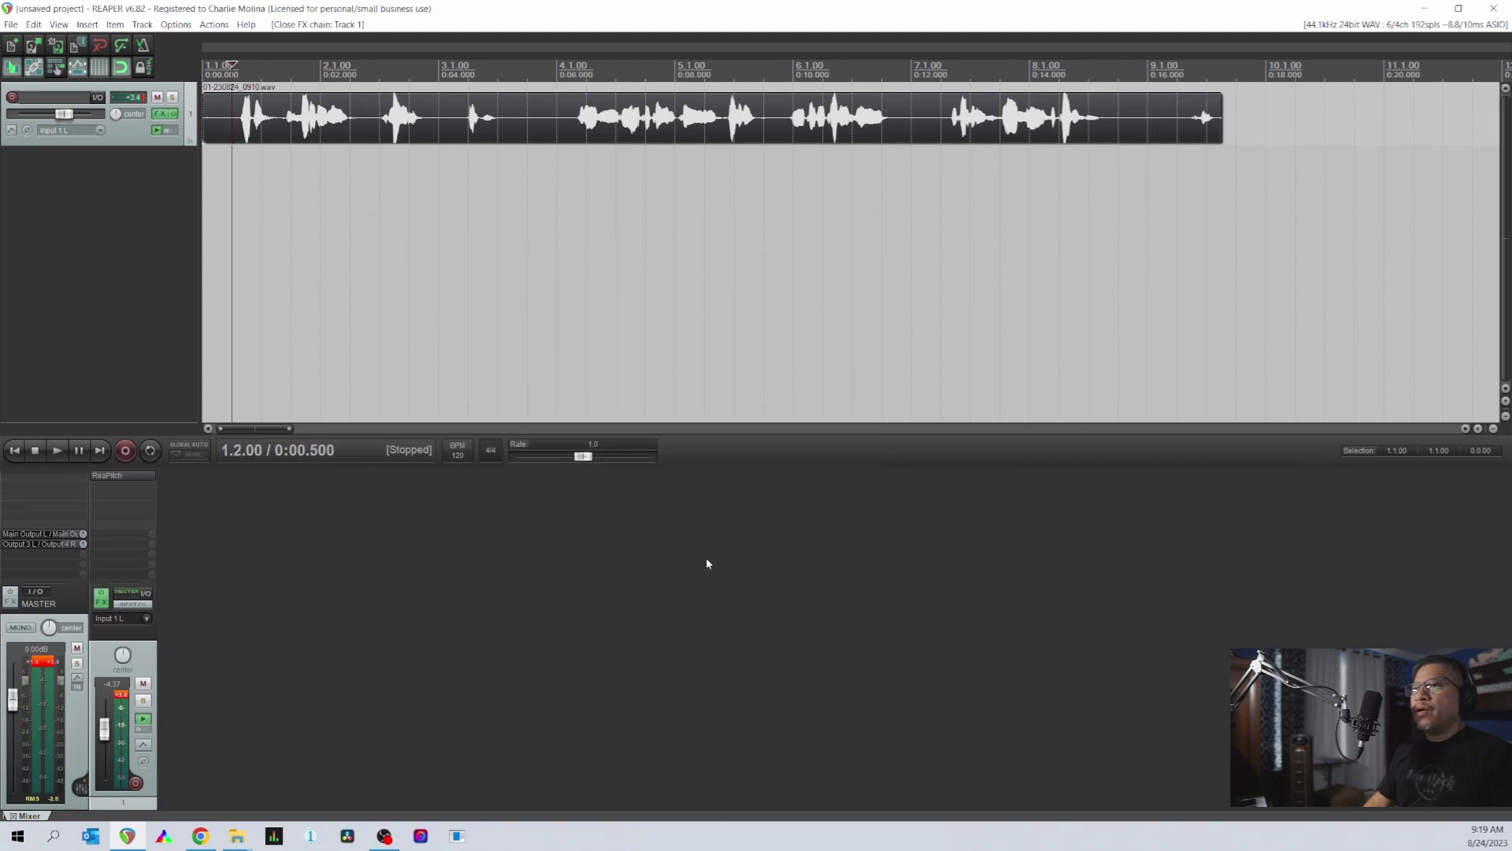
{"action": "left_click", "coordinate": [123, 703]}
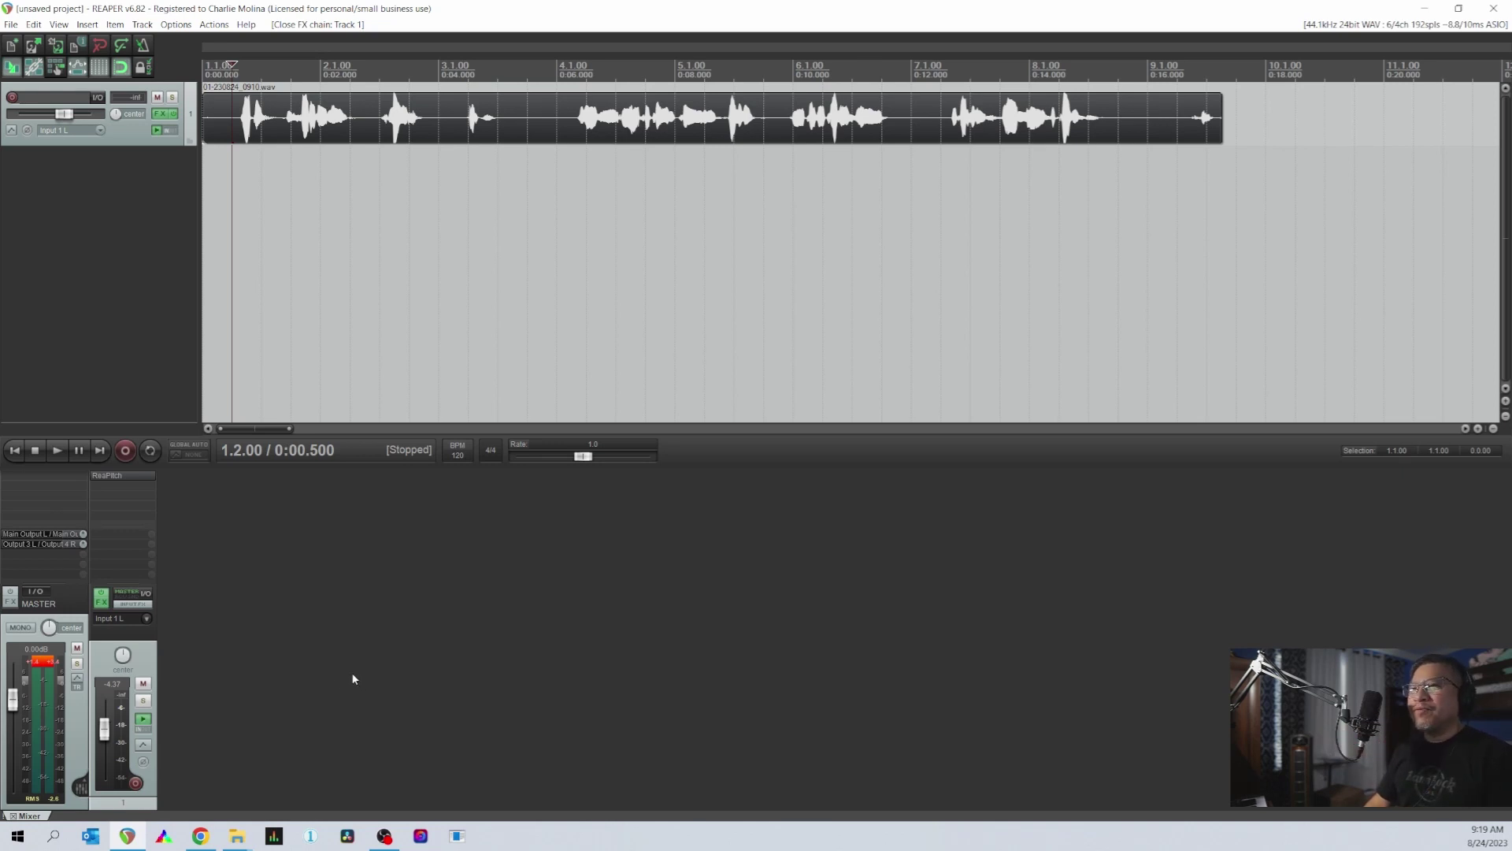
{"action": "left_click", "coordinate": [43, 665]}
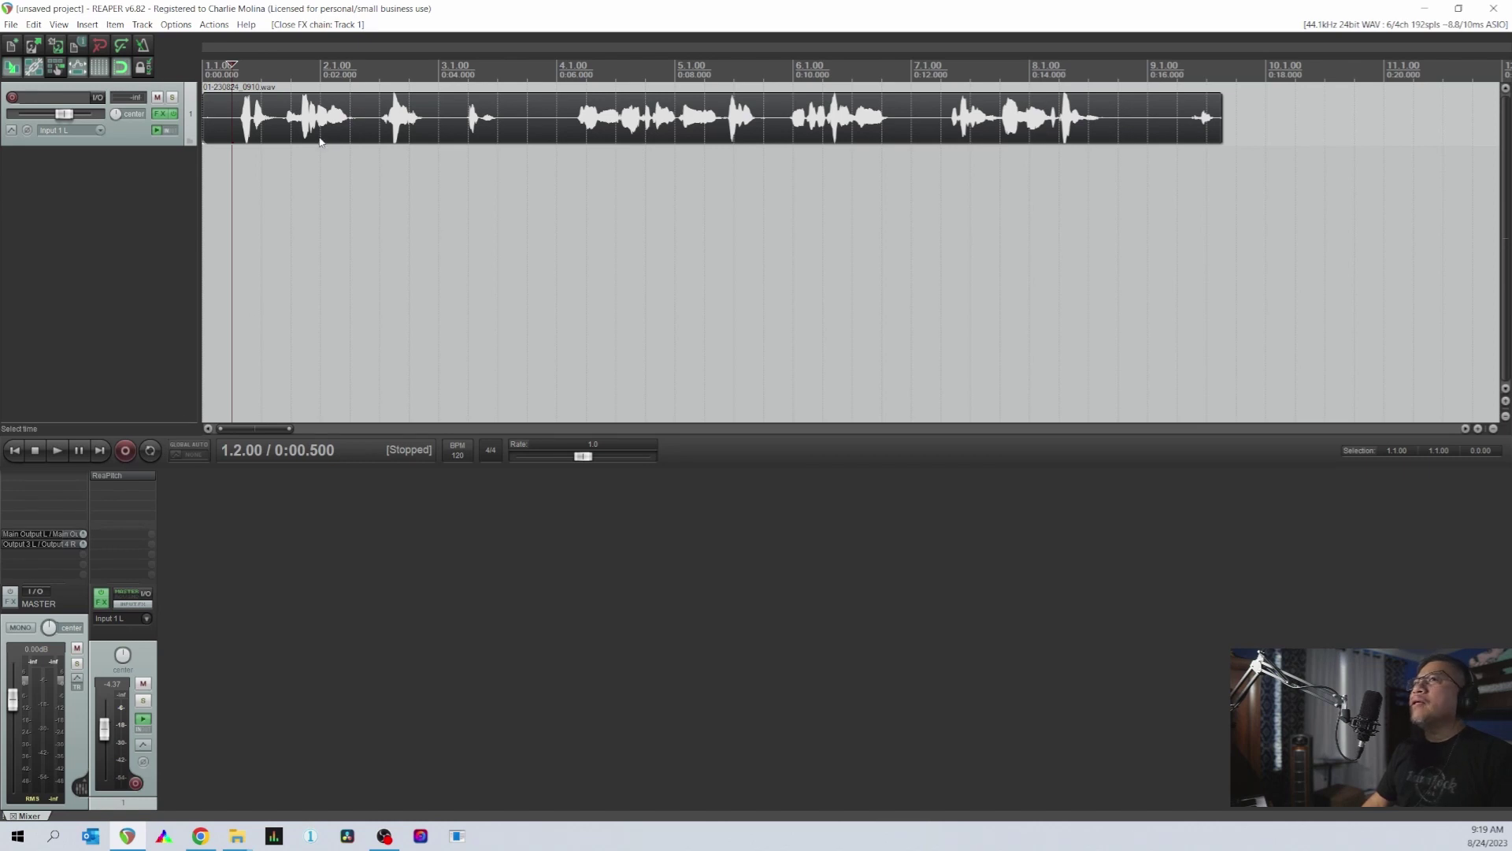
- Audition the opening of the voice take from the project start and stop playback
{"action": "left_click", "coordinate": [209, 73]}
{"action": "key", "text": "space"}
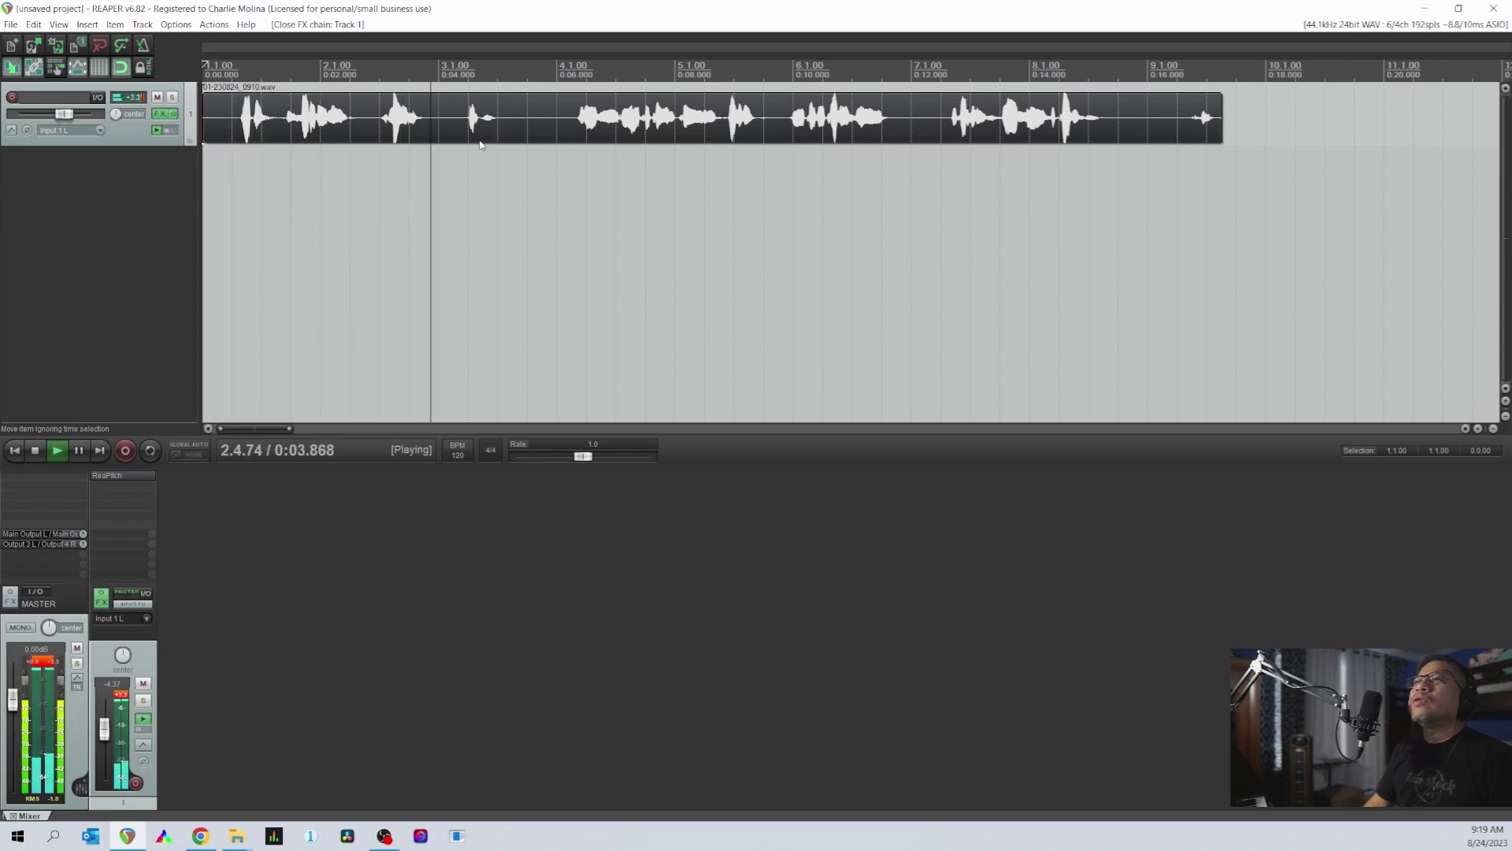
{"action": "key", "text": "space"}
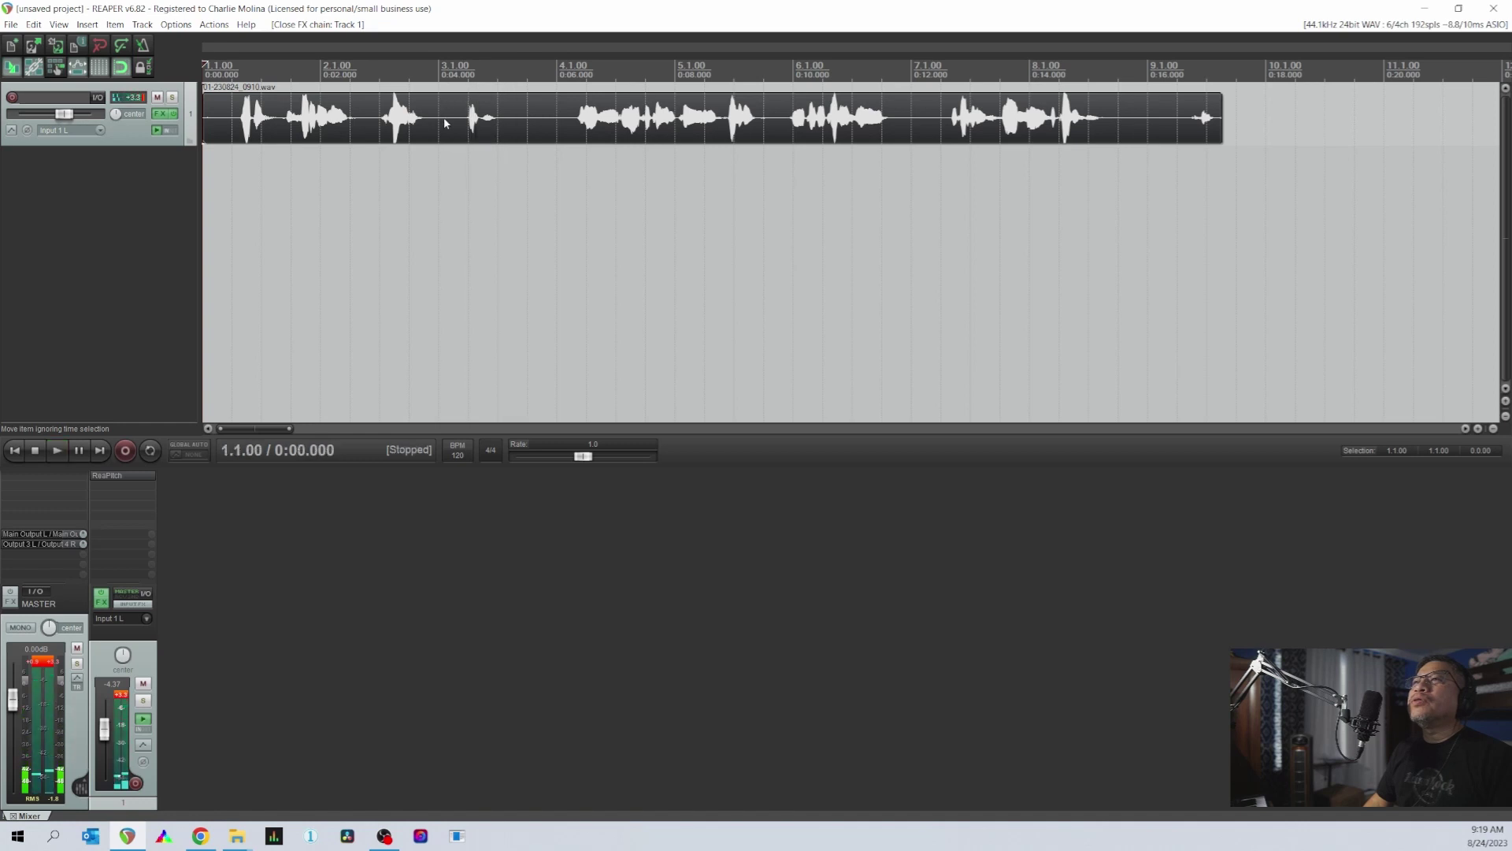
- Try splitting the voice take at 0:04.000 and undo the split
{"action": "left_click", "coordinate": [445, 123]}
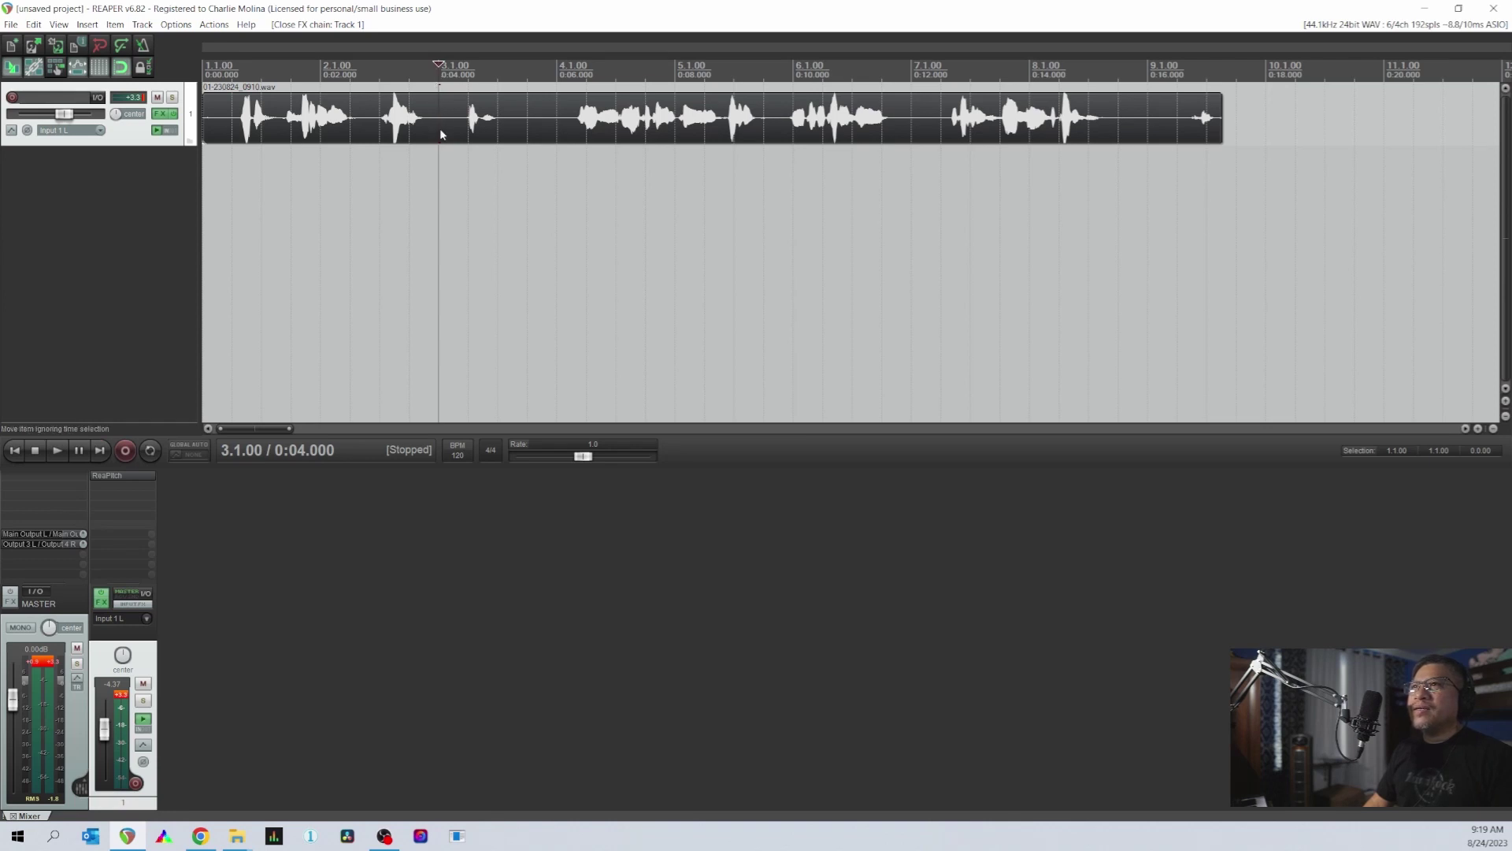
{"action": "key", "text": "s"}
{"action": "left_click_drag", "start_coordinate": [457, 120], "coordinate": [457, 120]}
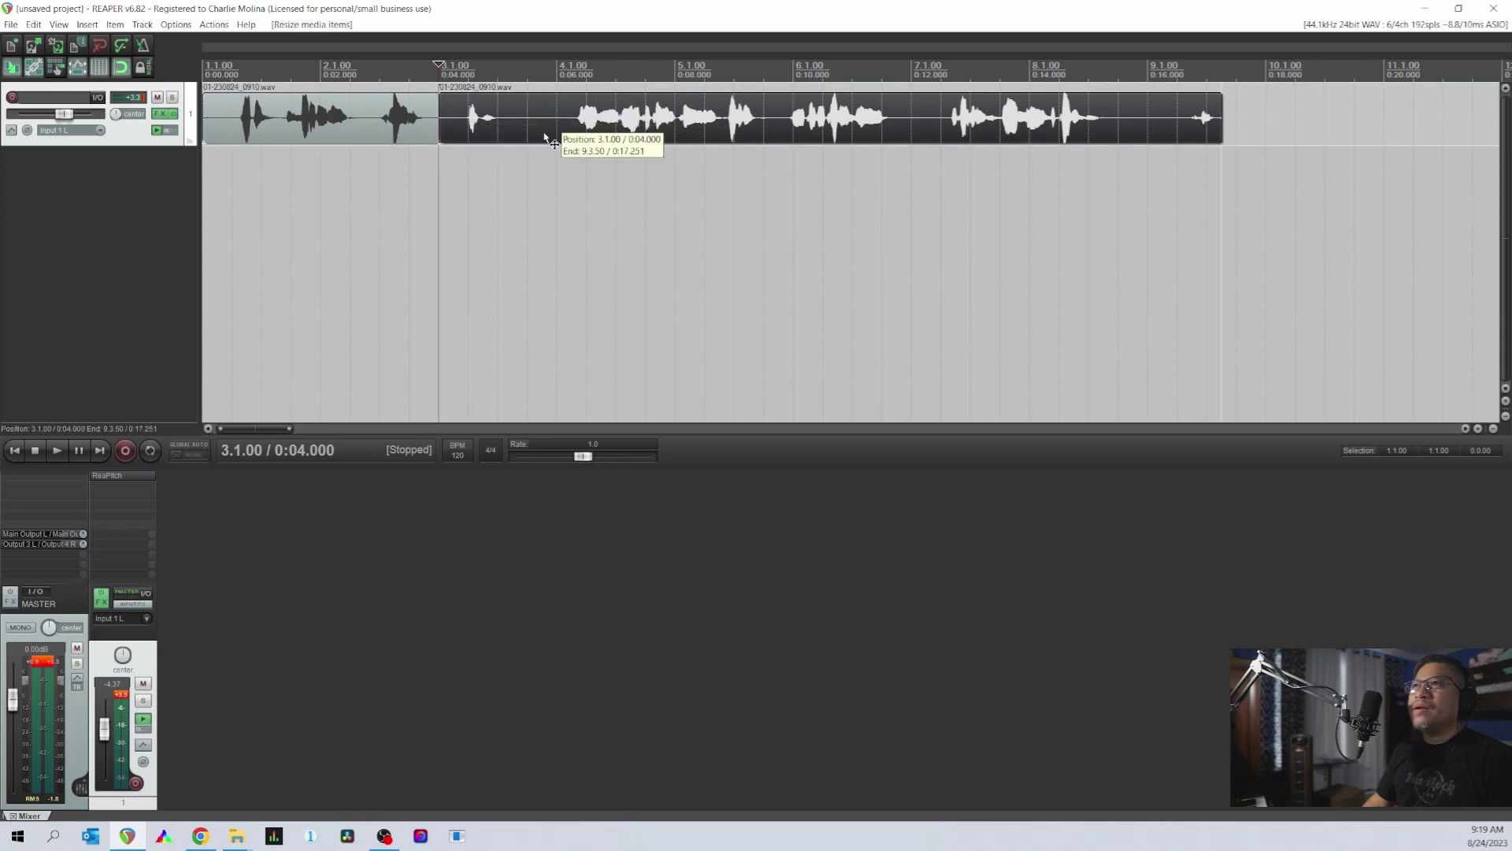
{"action": "left_click", "coordinate": [544, 136]}
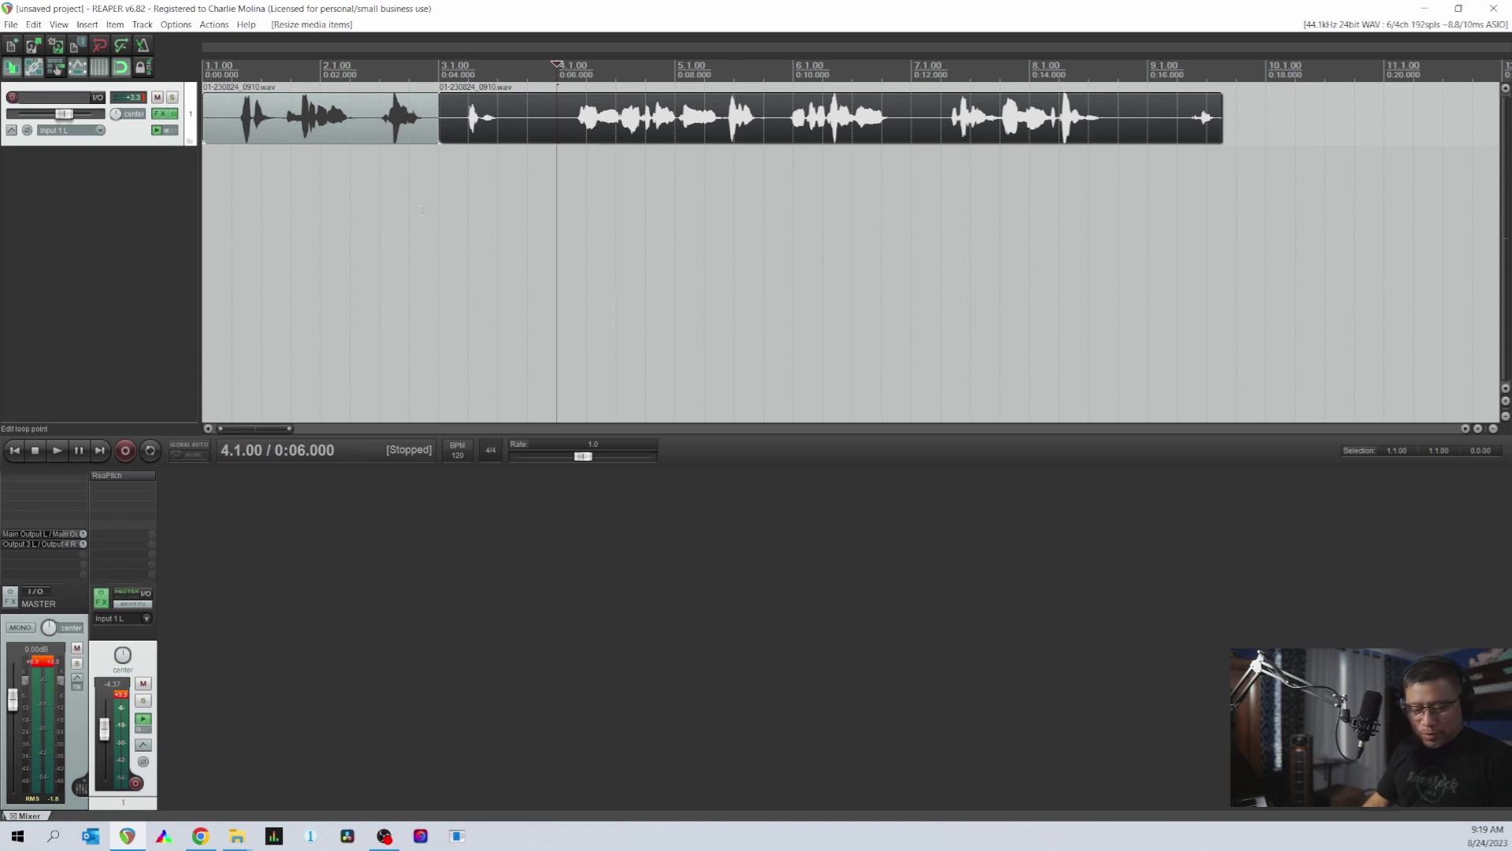
{"action": "key", "text": "ctrl+z"}
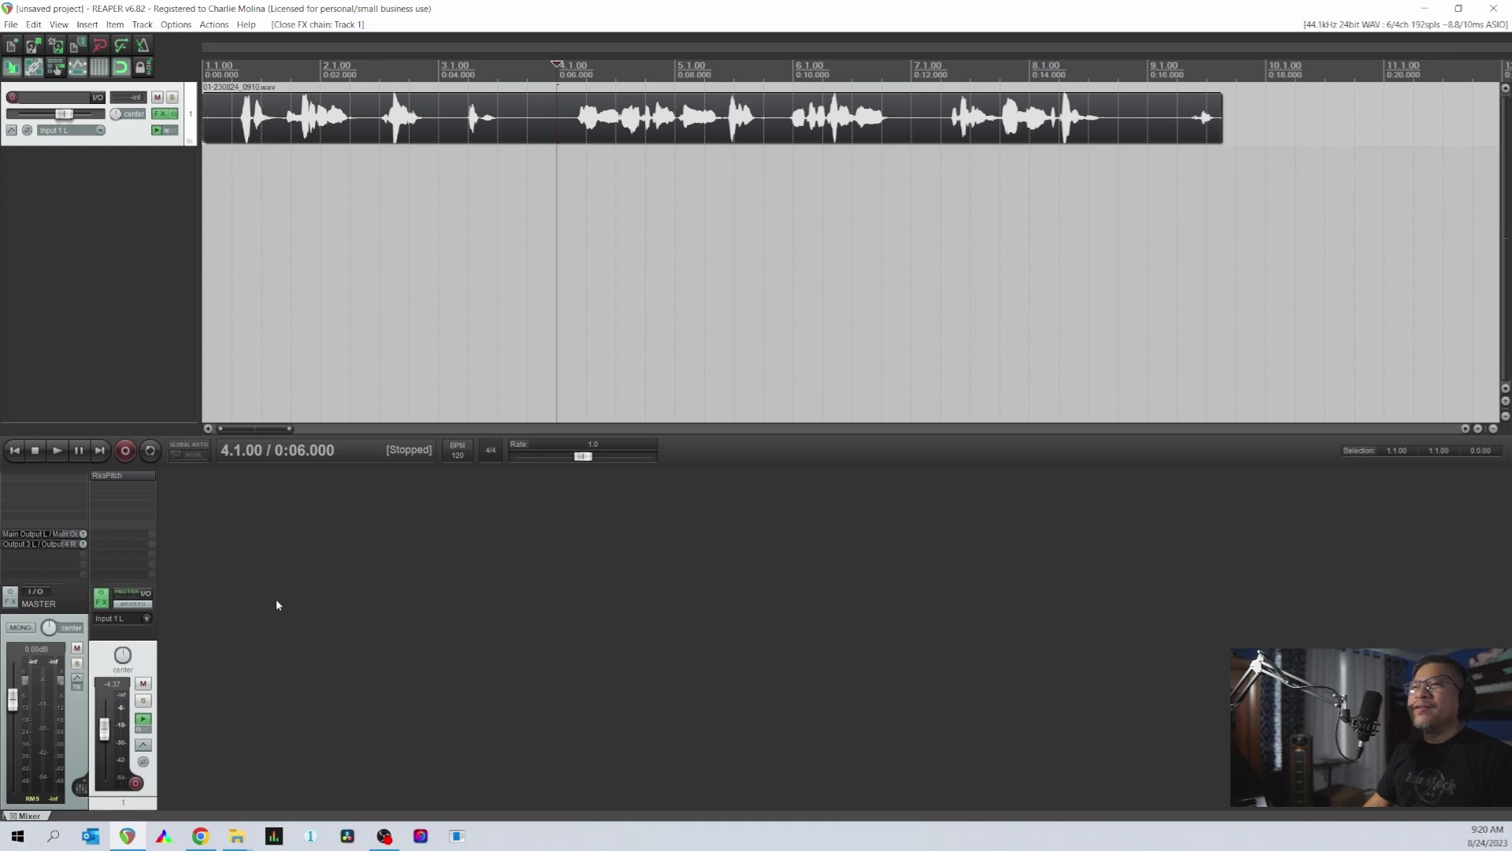
- Play the take from the project start, stop, and trim the item's end back to 9.1.00
{"action": "left_click", "coordinate": [252, 302]}
{"action": "left_click", "coordinate": [14, 450]}
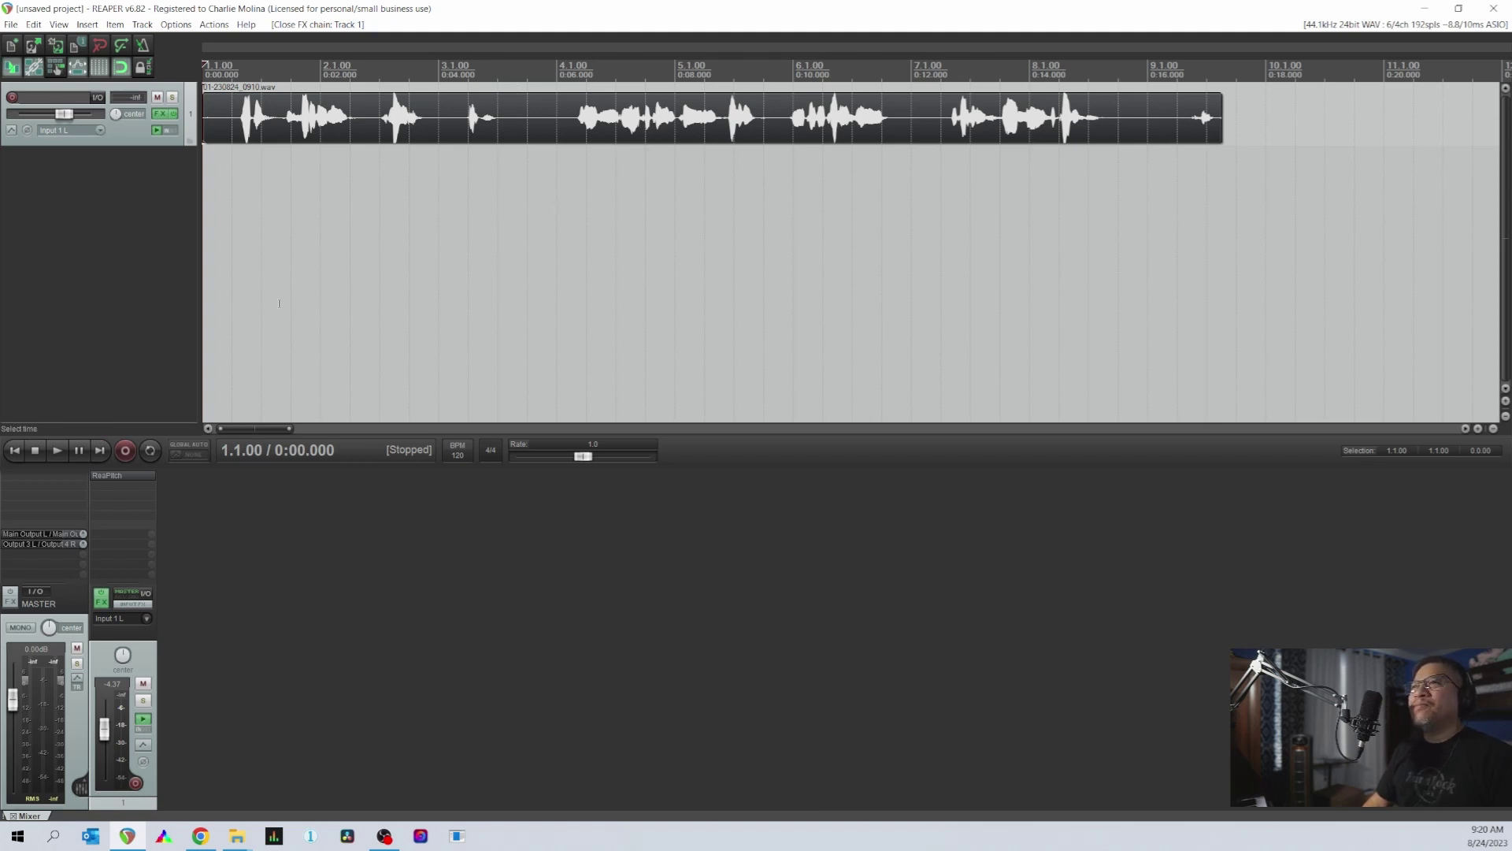
{"action": "key", "text": "space"}
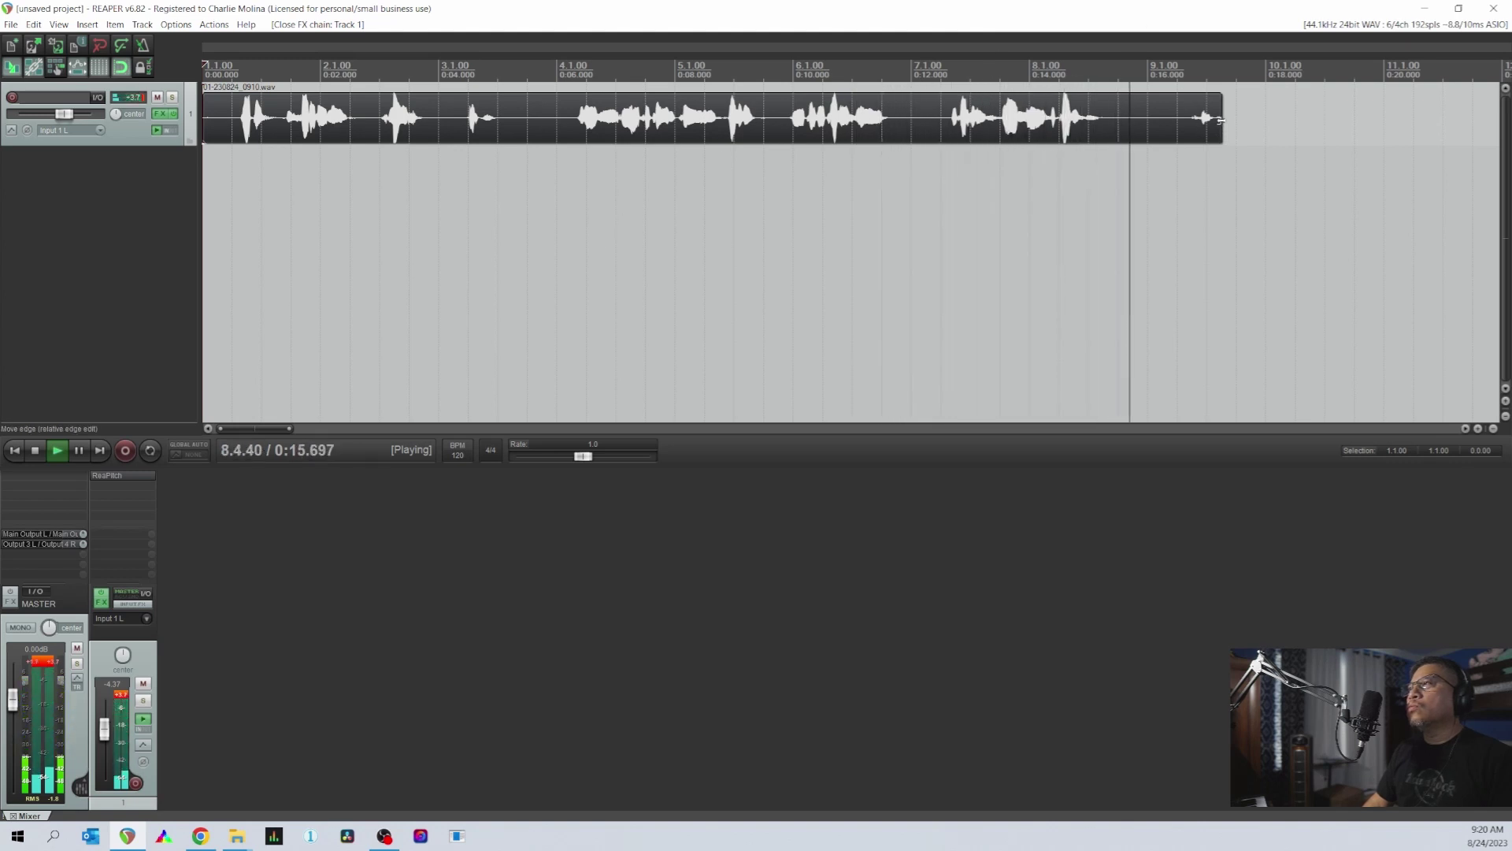
{"action": "key", "text": "space"}
{"action": "left_click_drag", "start_coordinate": [1220, 120], "coordinate": [1149, 124]}
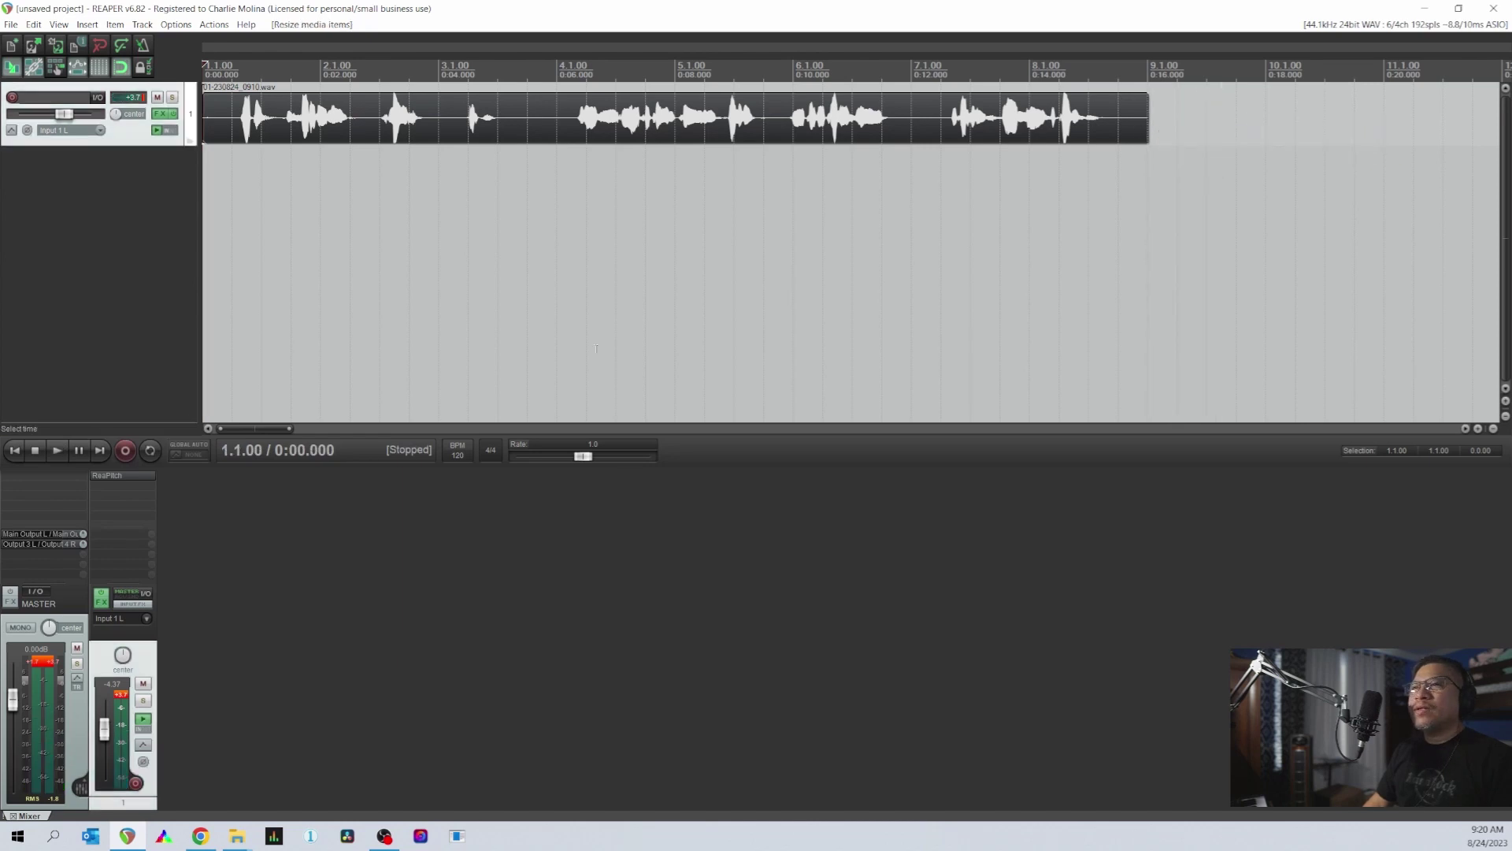
- Clear the master and track clip indicators, audition the take to check its peaks, and clear them again
{"action": "left_click", "coordinate": [41, 667]}
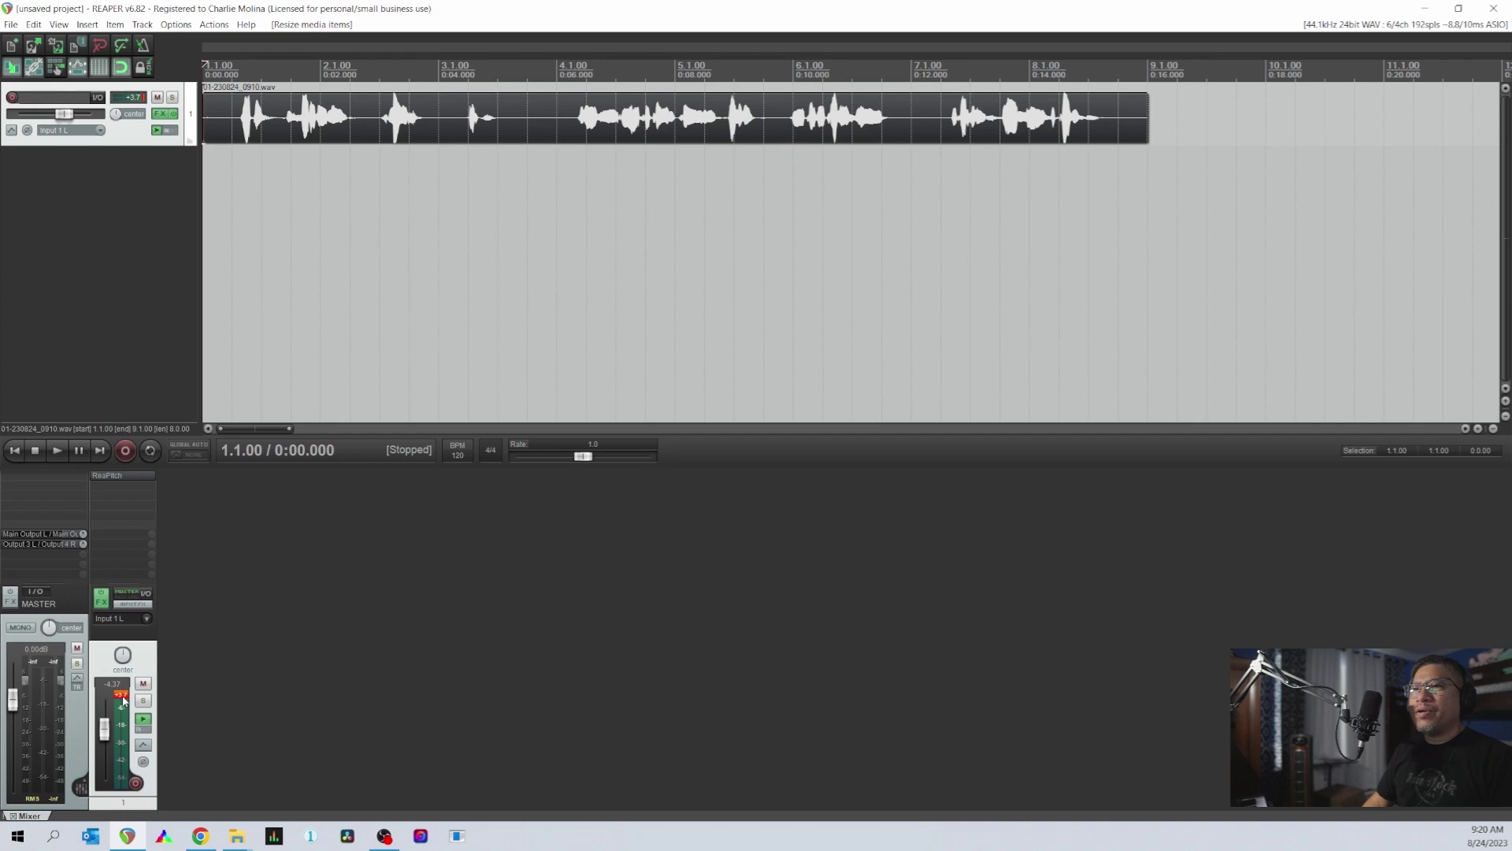
{"action": "left_click", "coordinate": [123, 697]}
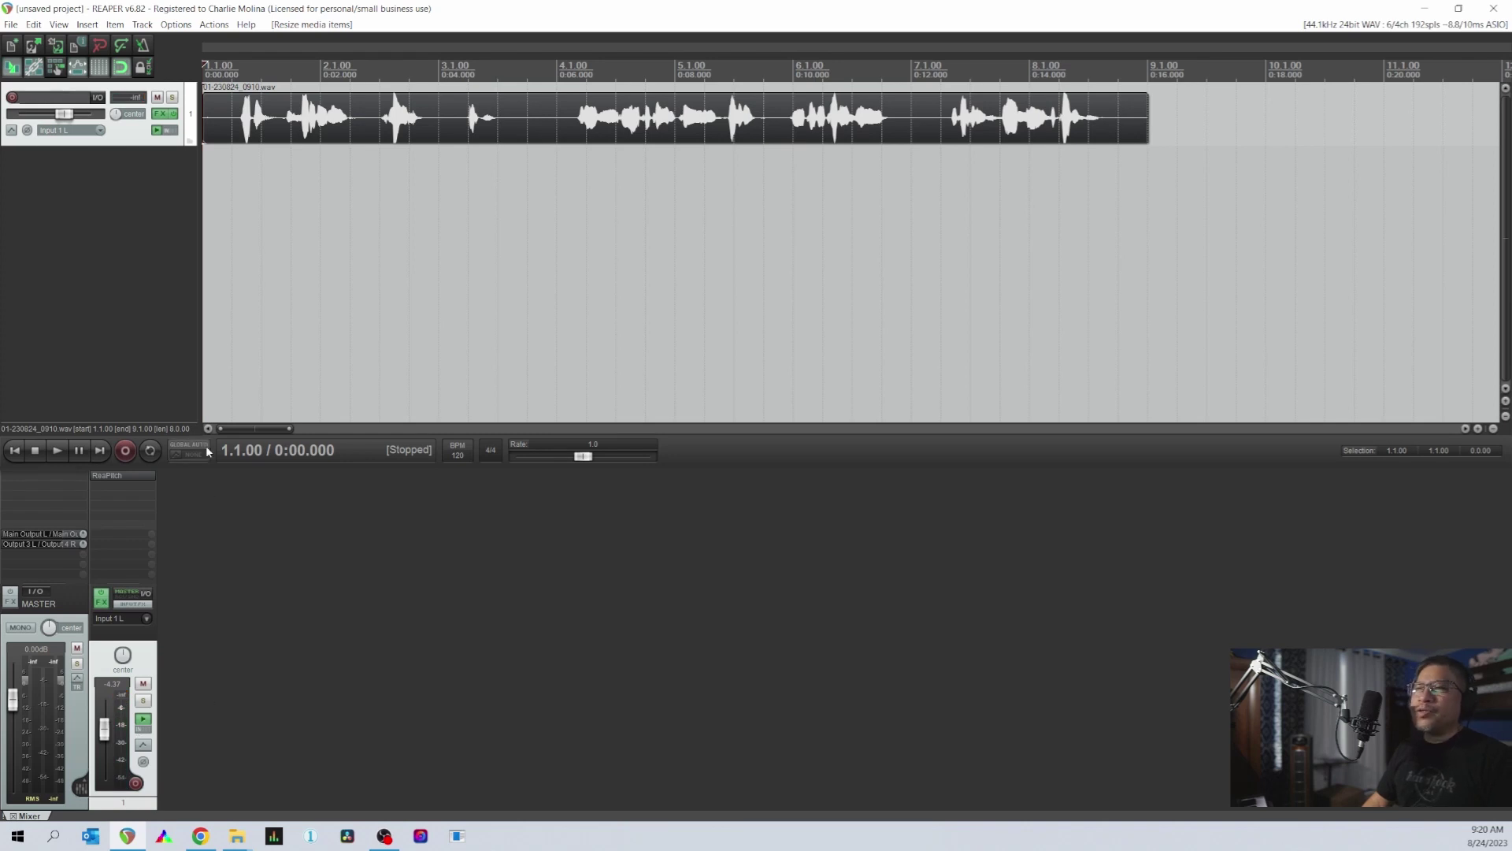
{"action": "key", "text": "space"}
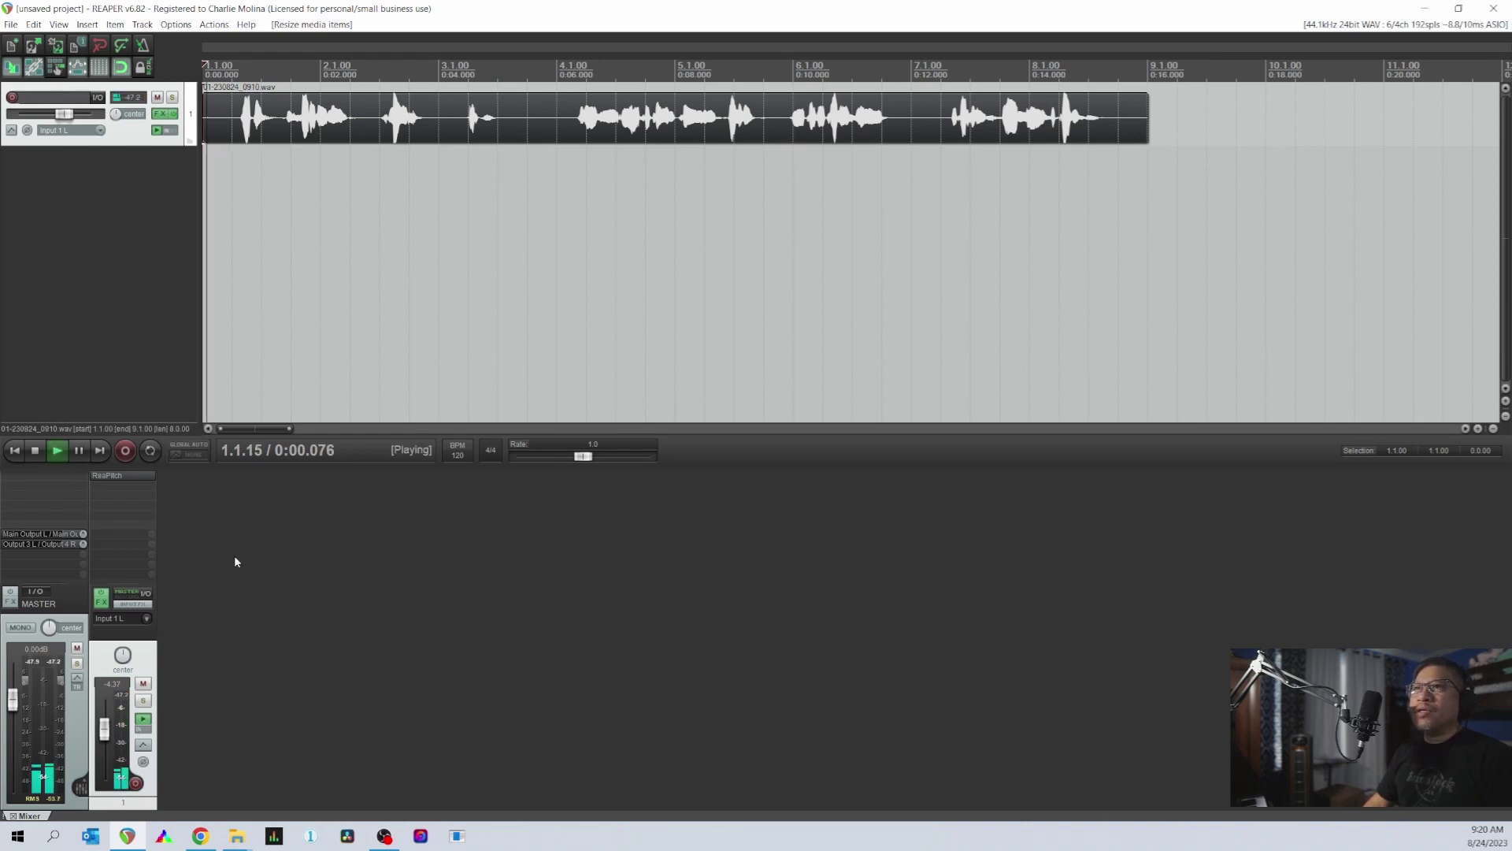
{"action": "key", "text": "space"}
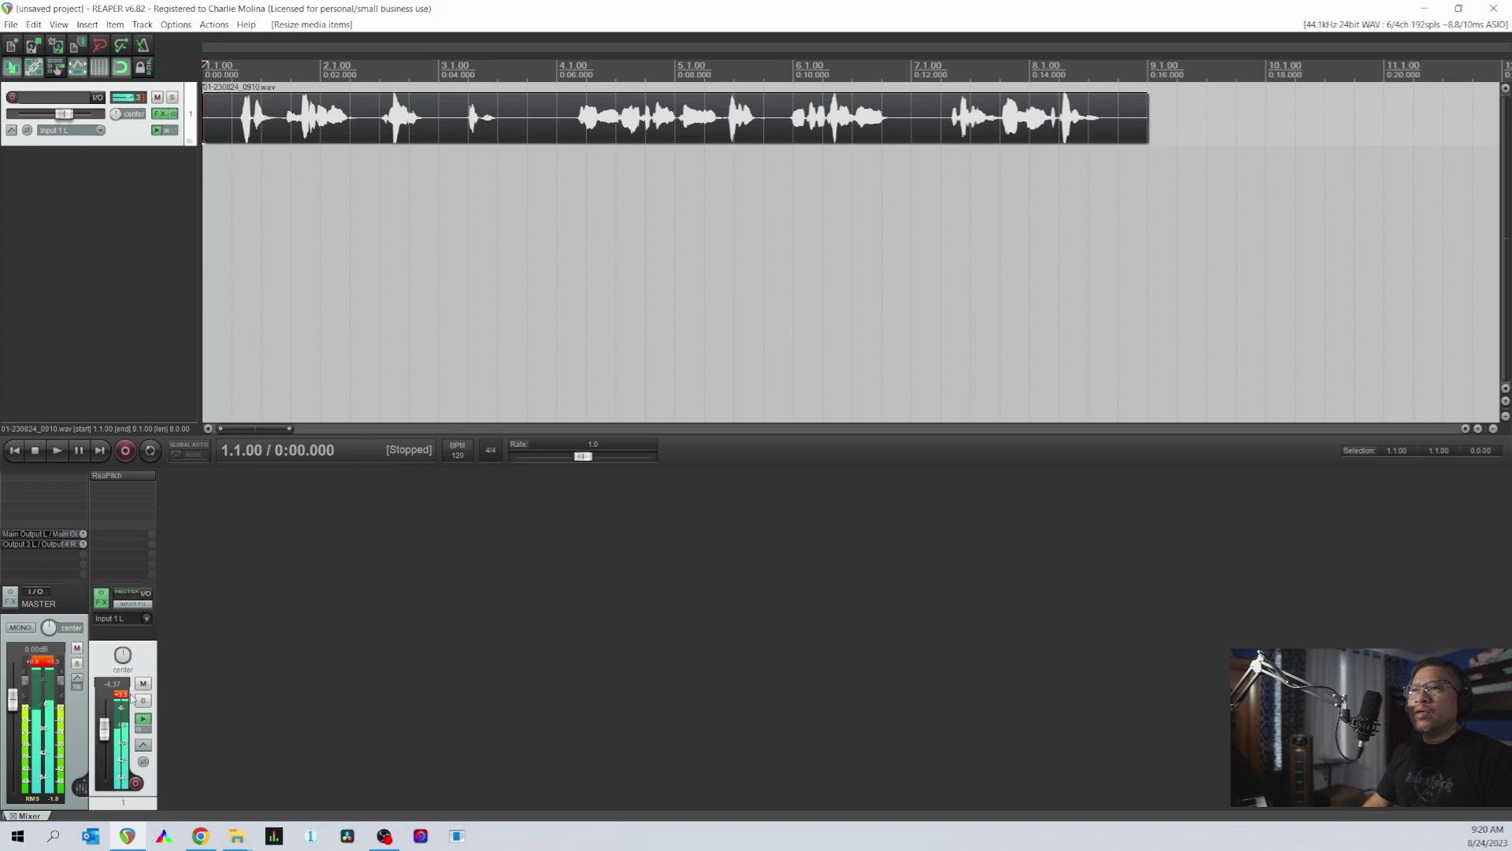
{"action": "left_click", "coordinate": [51, 664]}
{"action": "left_click", "coordinate": [121, 695]}
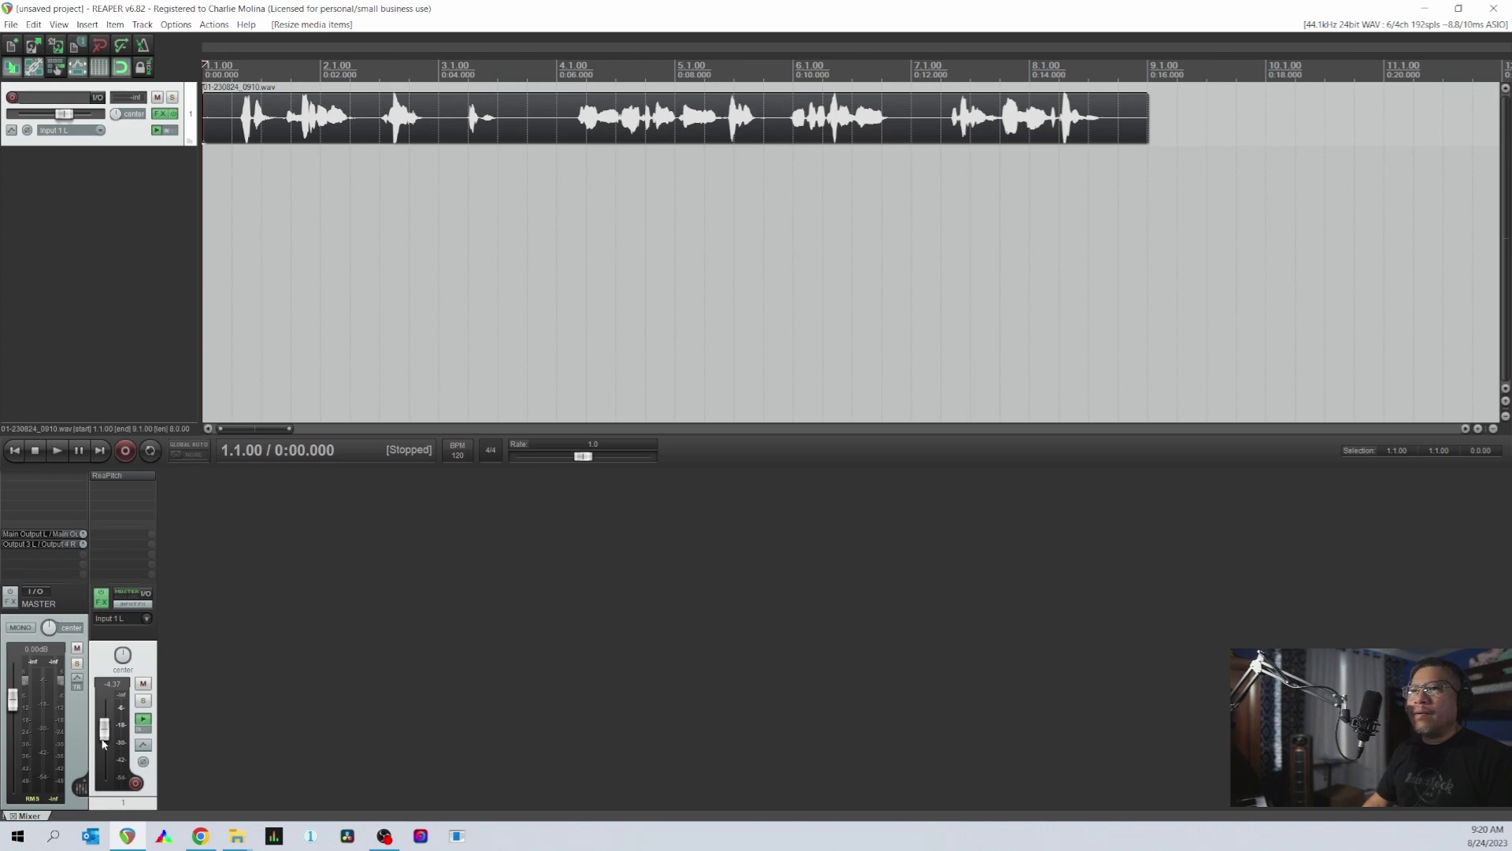
- Lower track 1's volume to -7.51 dB, reduce it to -8.37 dB during playback, and stop
{"action": "mouse_move", "coordinate": [108, 739]}
{"action": "left_click_drag", "start_coordinate": [107, 740], "coordinate": [109, 745]}
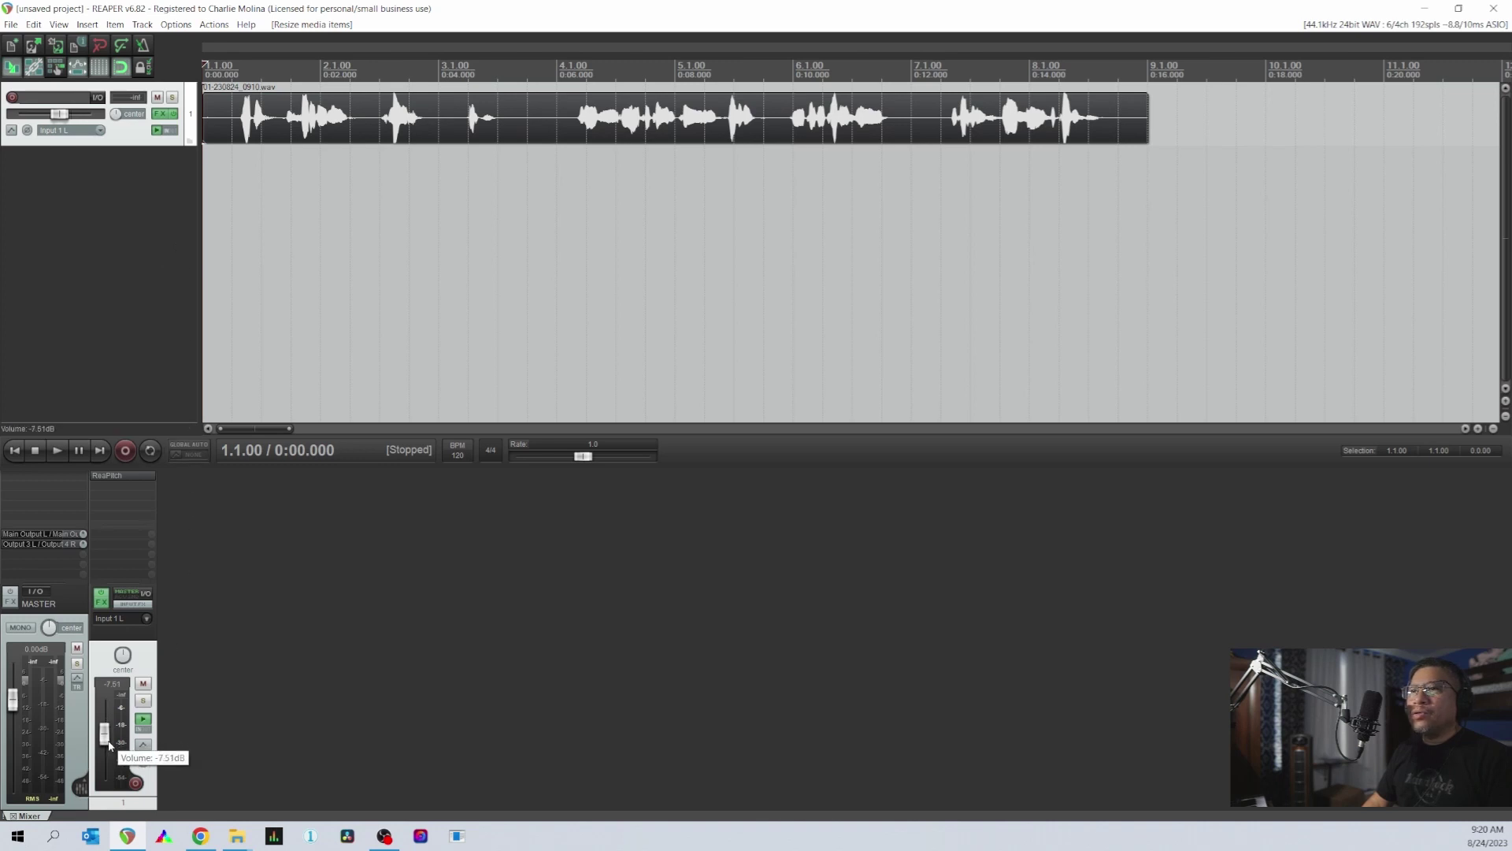
{"action": "key", "text": "space"}
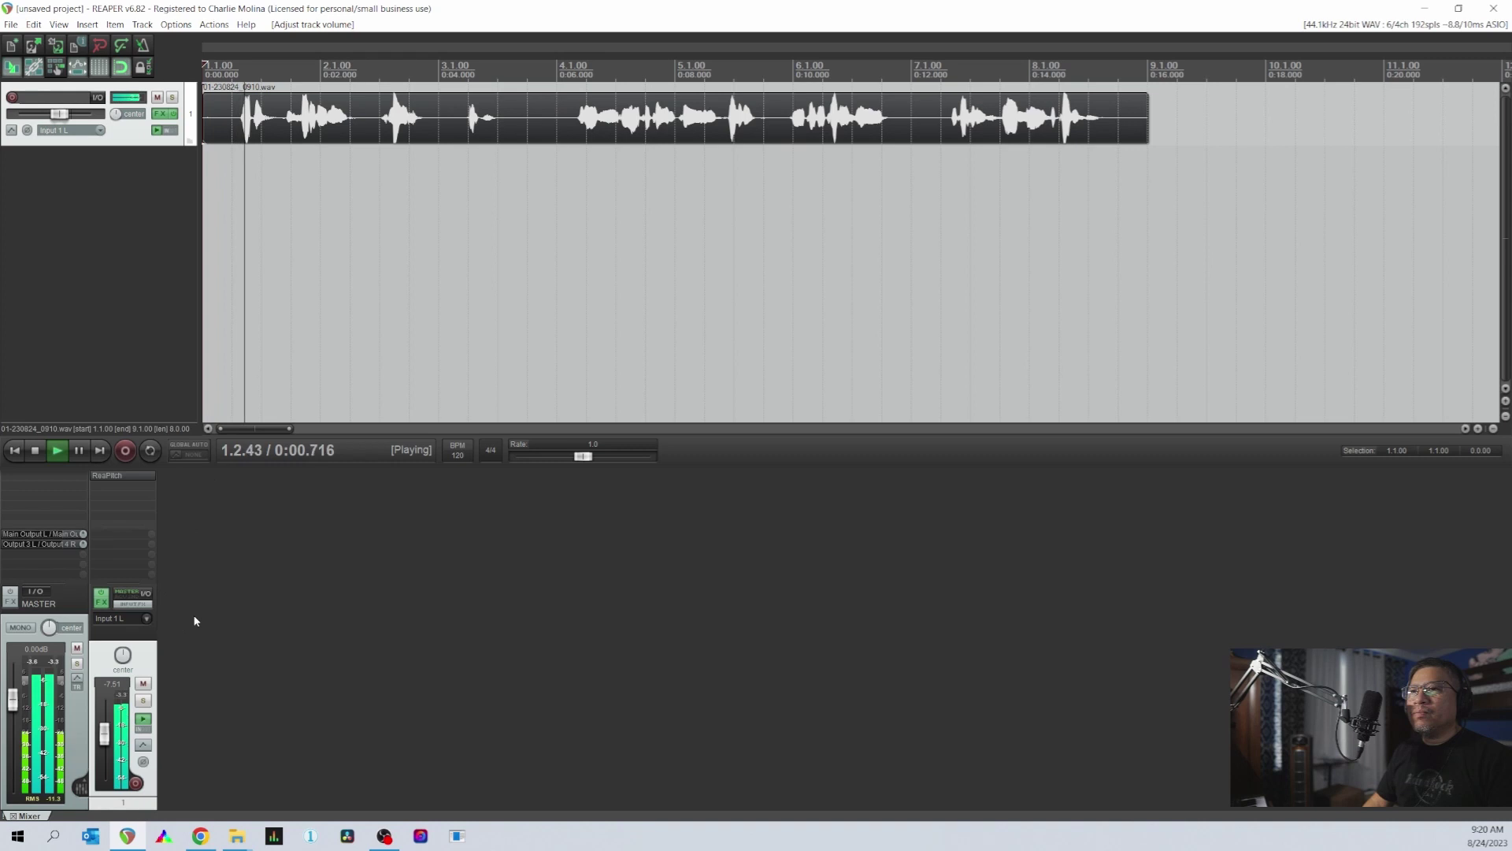
{"action": "mouse_move", "coordinate": [111, 739]}
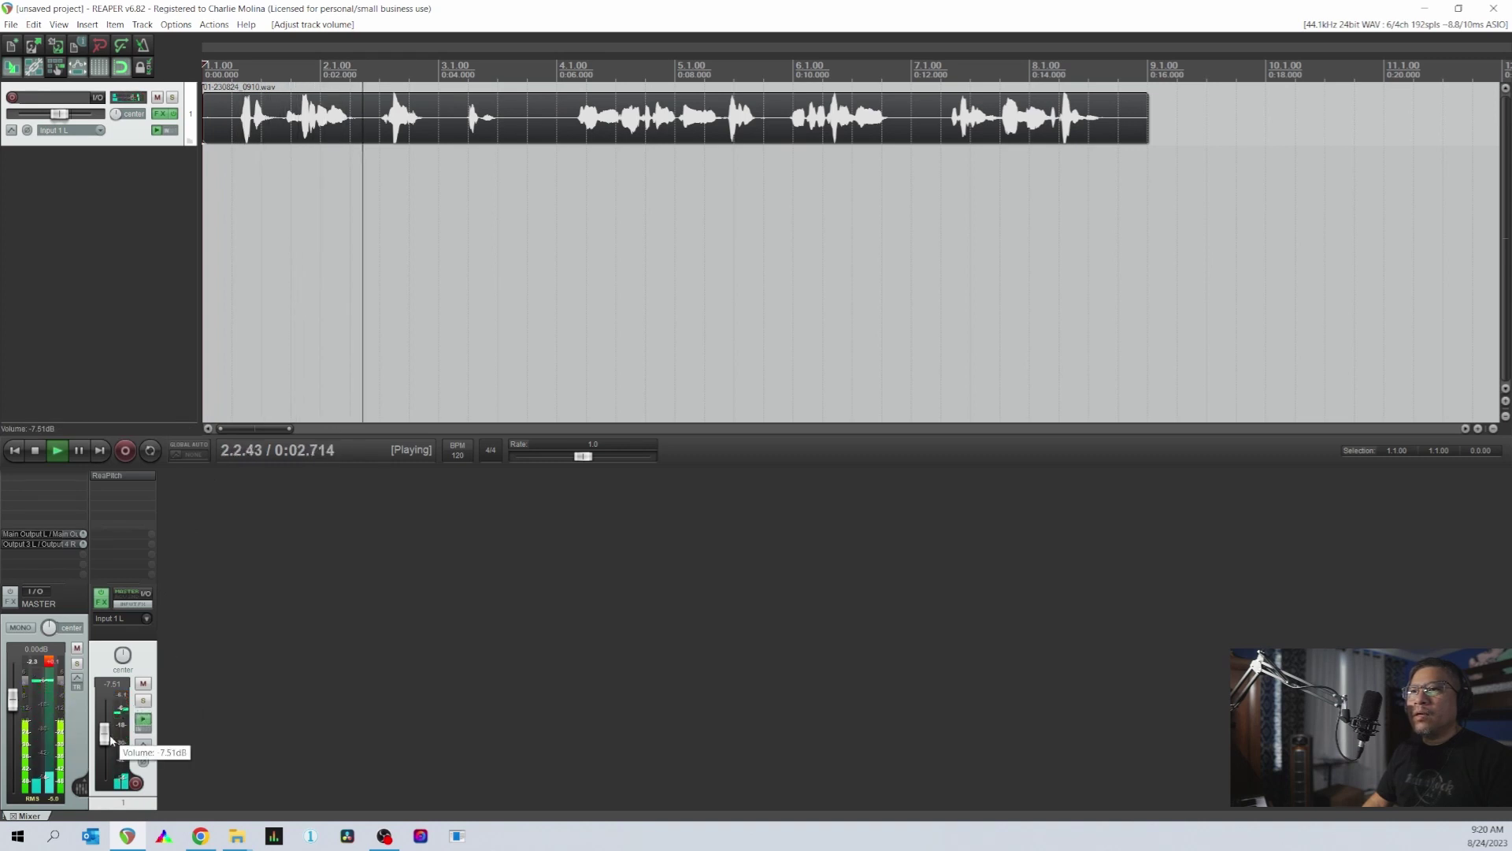
{"action": "left_click_drag", "start_coordinate": [111, 738], "coordinate": [111, 741]}
{"action": "key", "text": "space"}
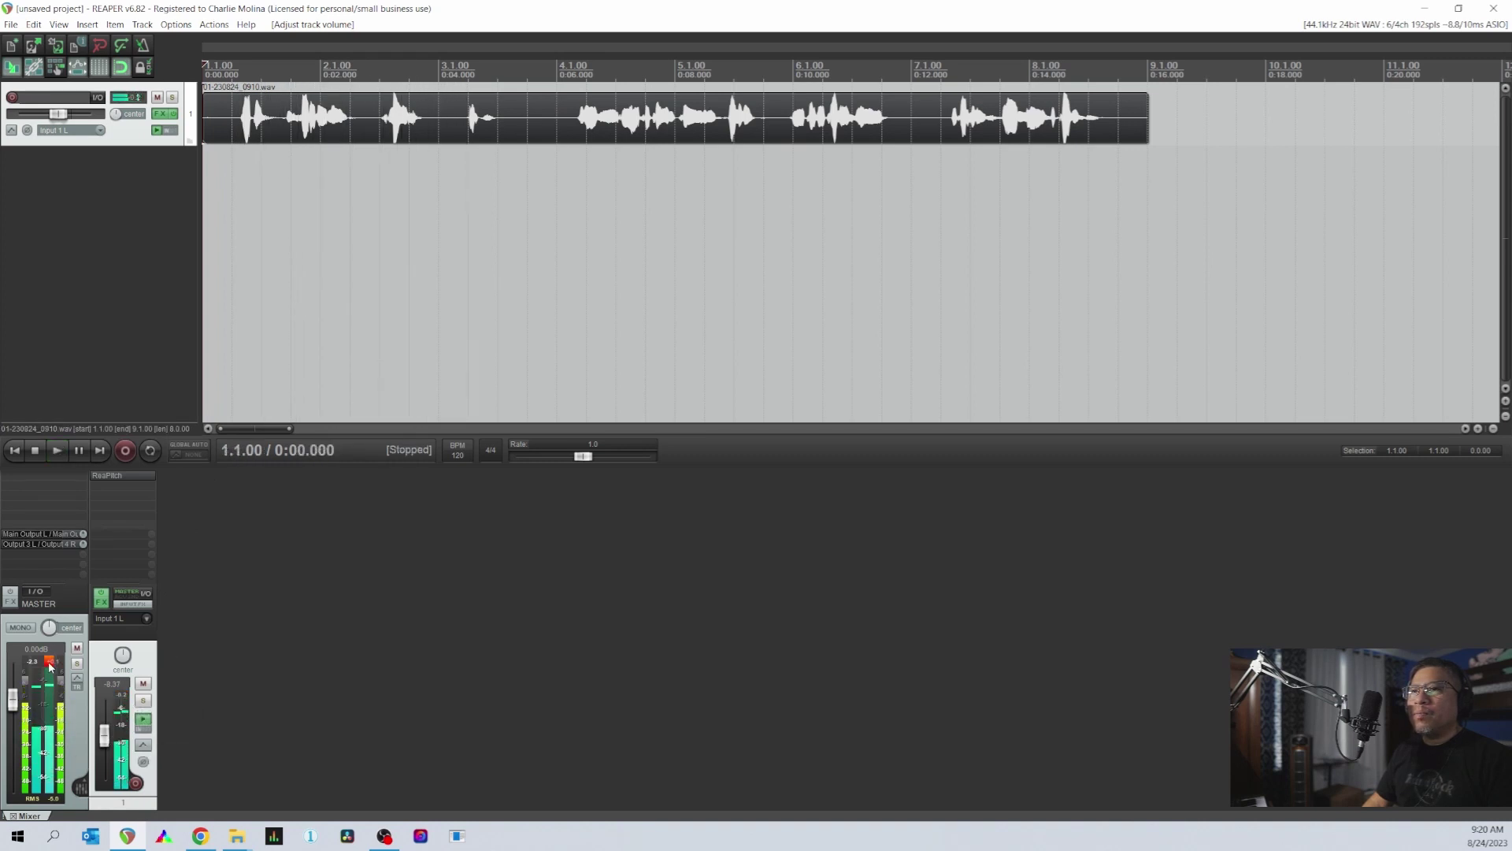
{"action": "mouse_move", "coordinate": [104, 747]}
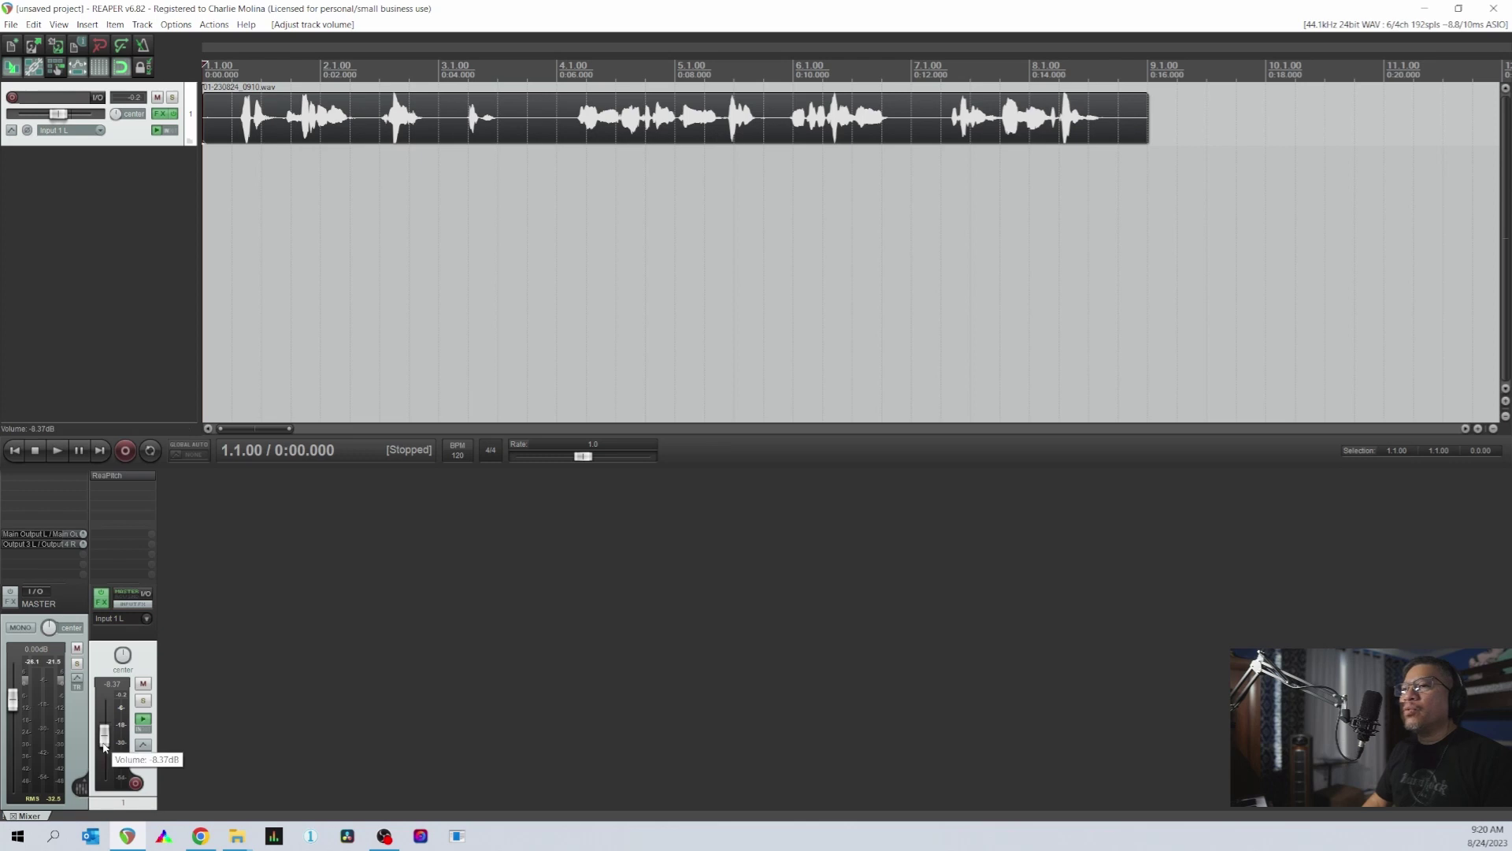
- Audition the whole take while raising track 1's volume to -7.89 dB, and stop playback
{"action": "key", "text": "space"}
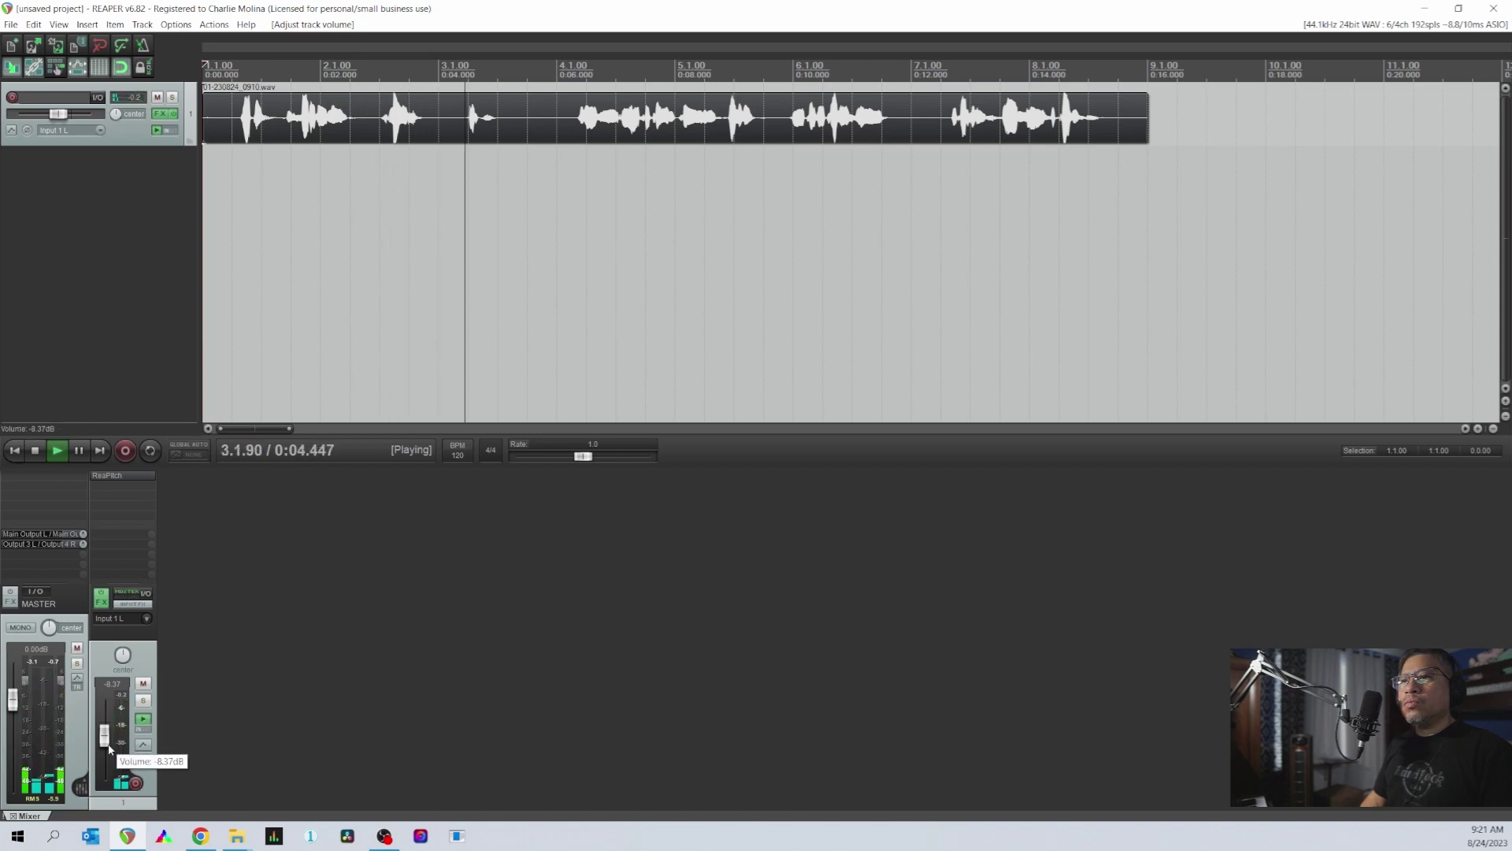
{"action": "scroll", "coordinate": [110, 749], "scroll_direction": "up", "scroll_amount": 2}
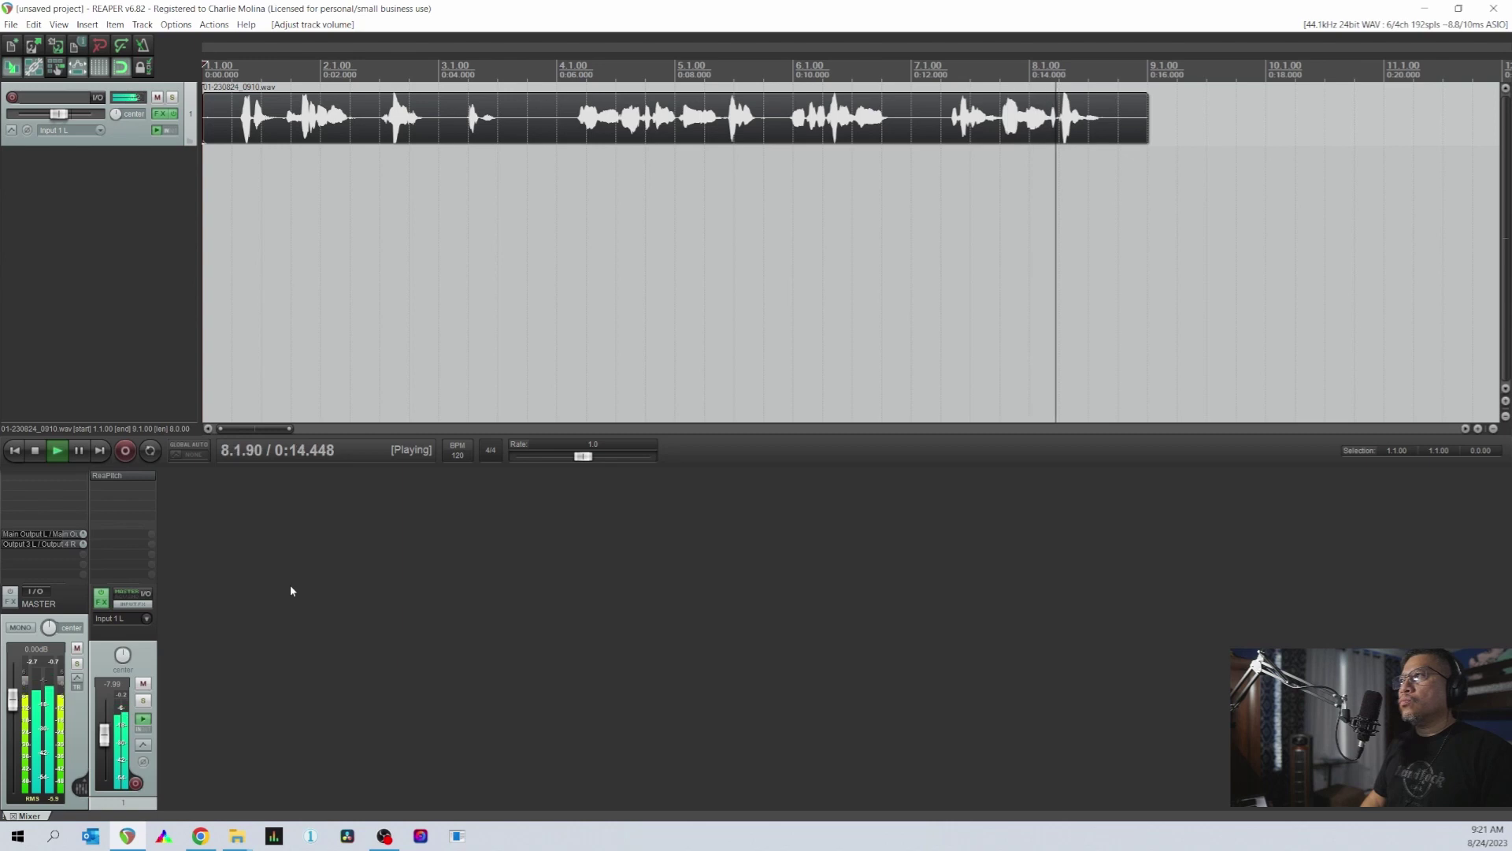
{"action": "key", "text": "space"}
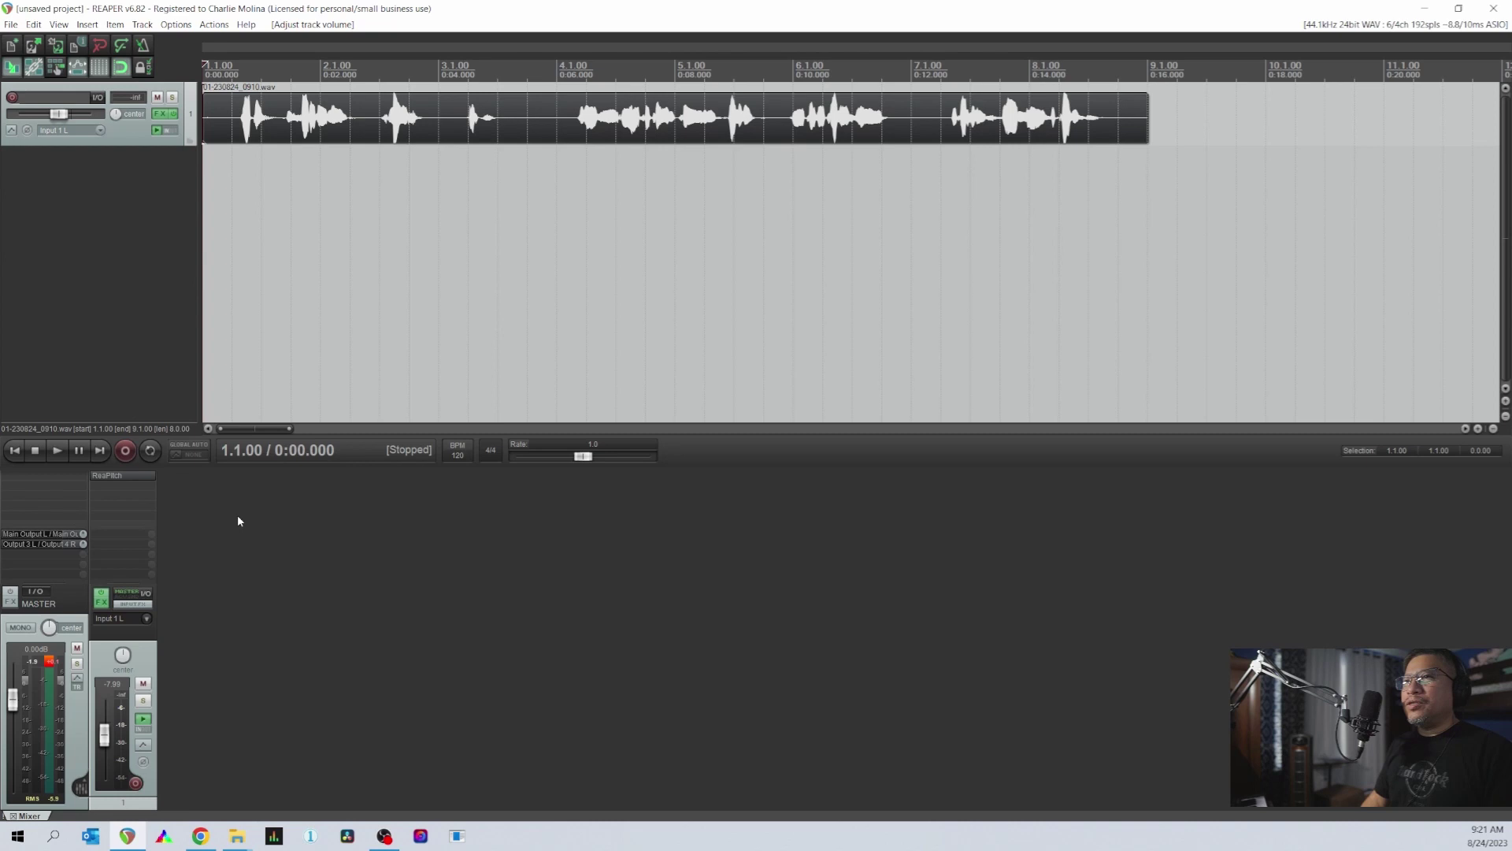
- Start a media file import and browse to the gym-rock-background folder inside Pingpong Promo Test on the Toshiba Ext HDD (E:) drive
{"action": "left_click", "coordinate": [116, 24]}
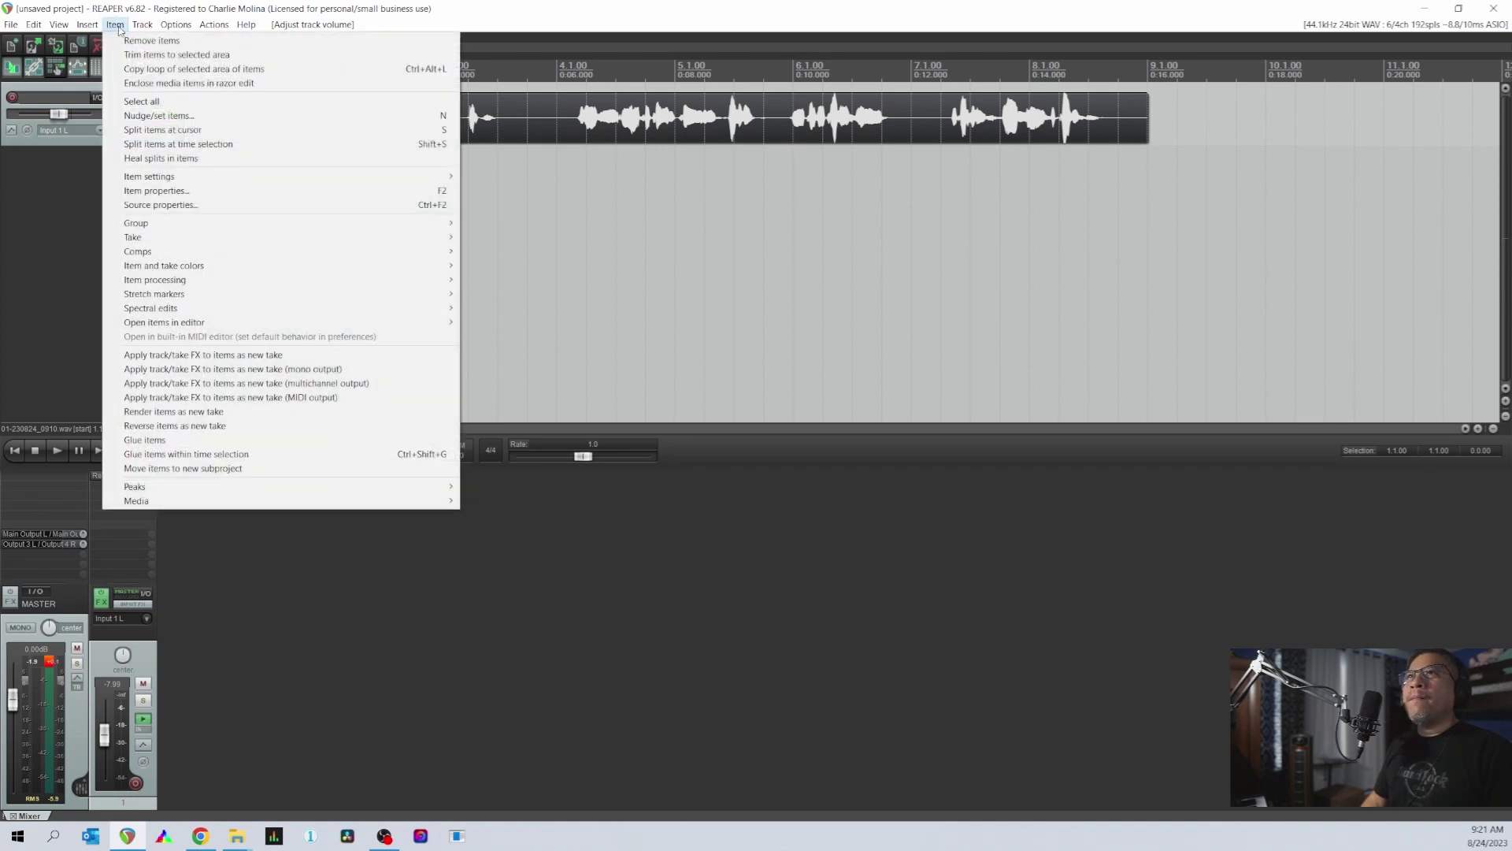
{"action": "mouse_move", "coordinate": [85, 31]}
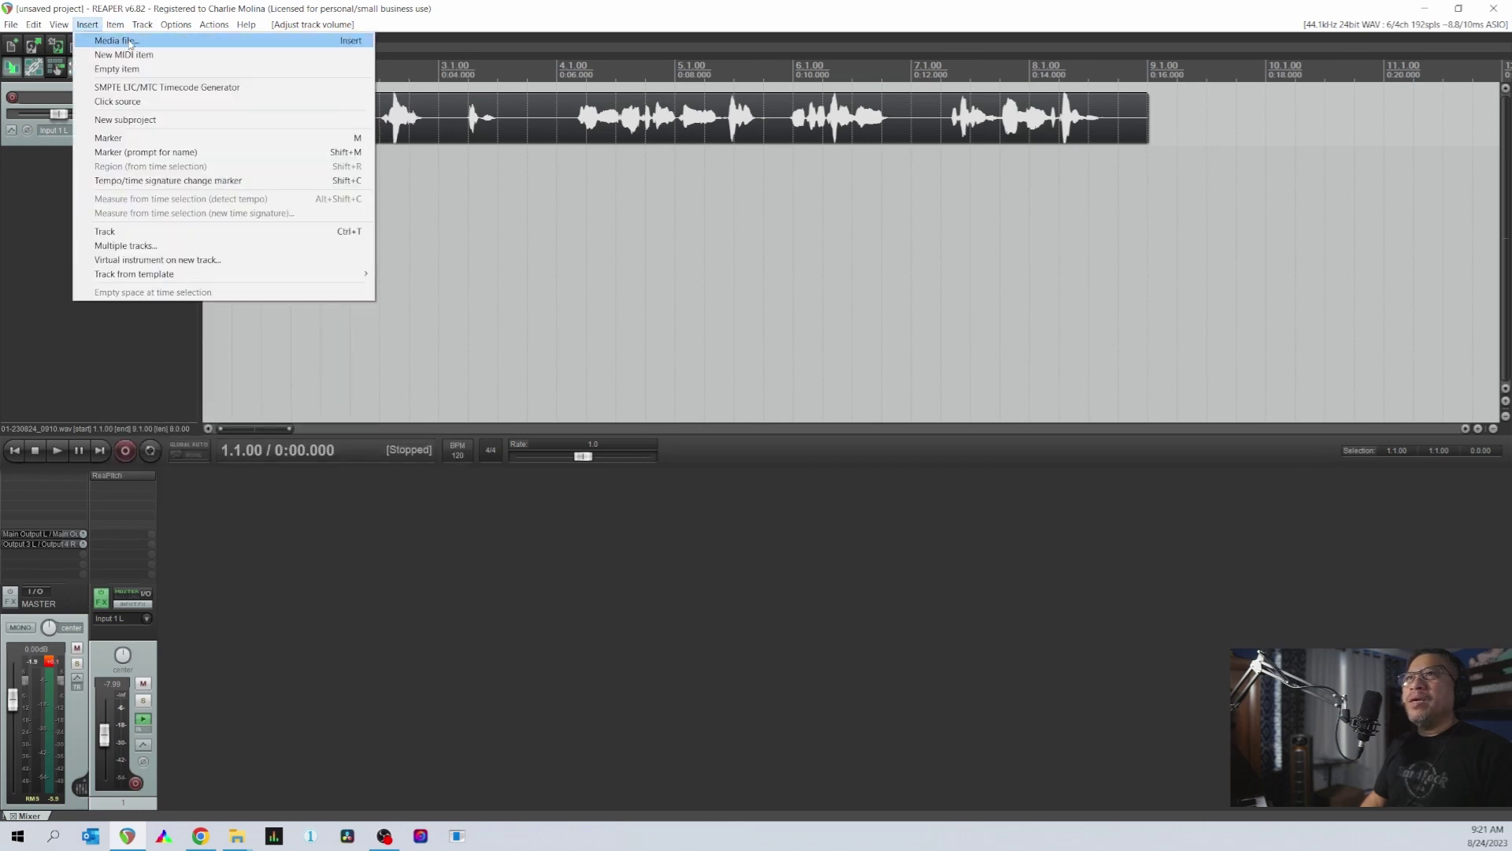
{"action": "left_click", "coordinate": [132, 41]}
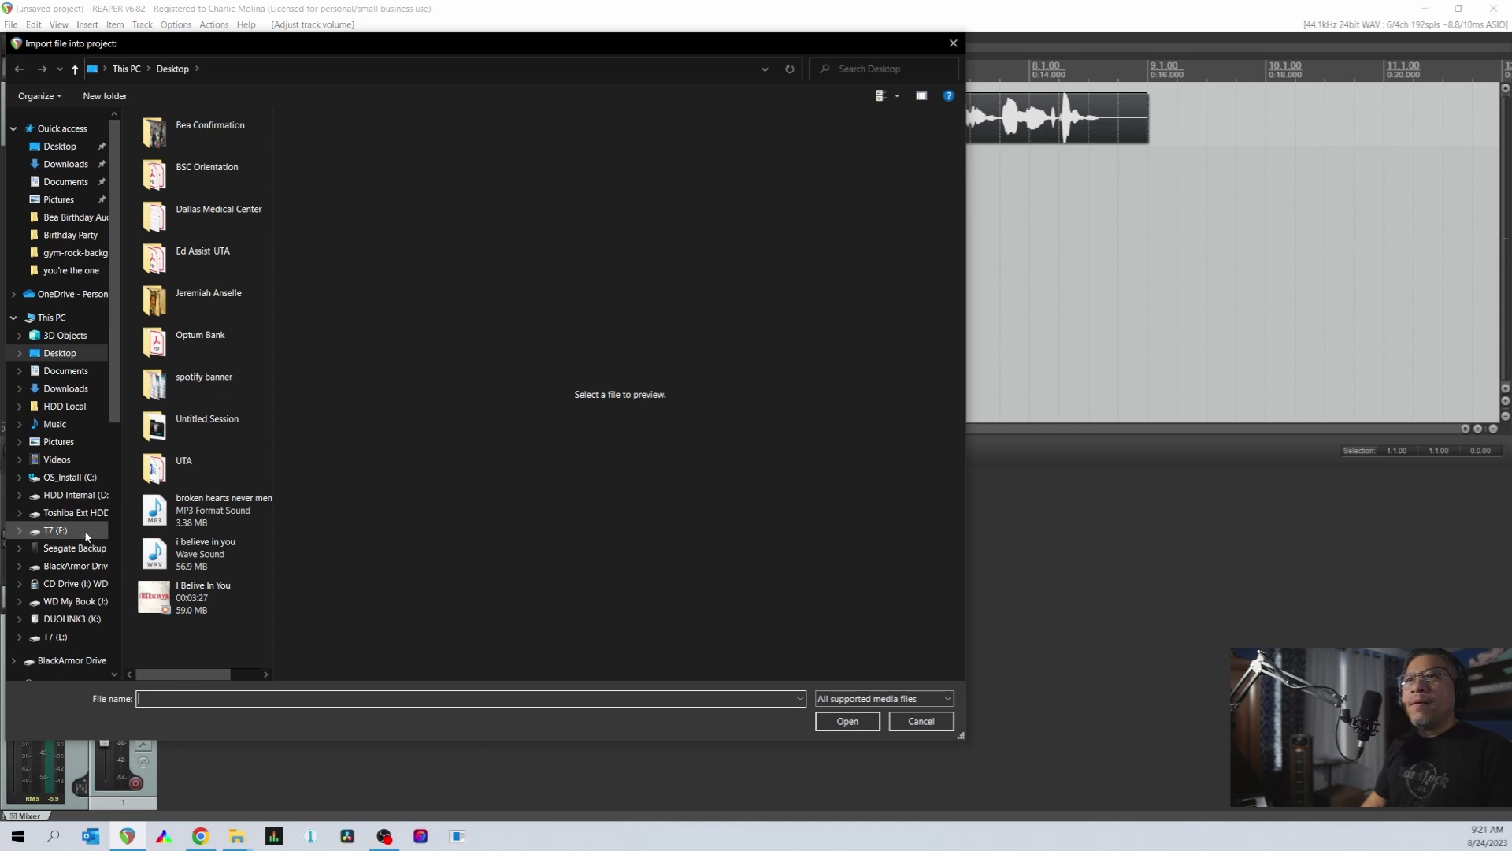
{"action": "left_click", "coordinate": [55, 319]}
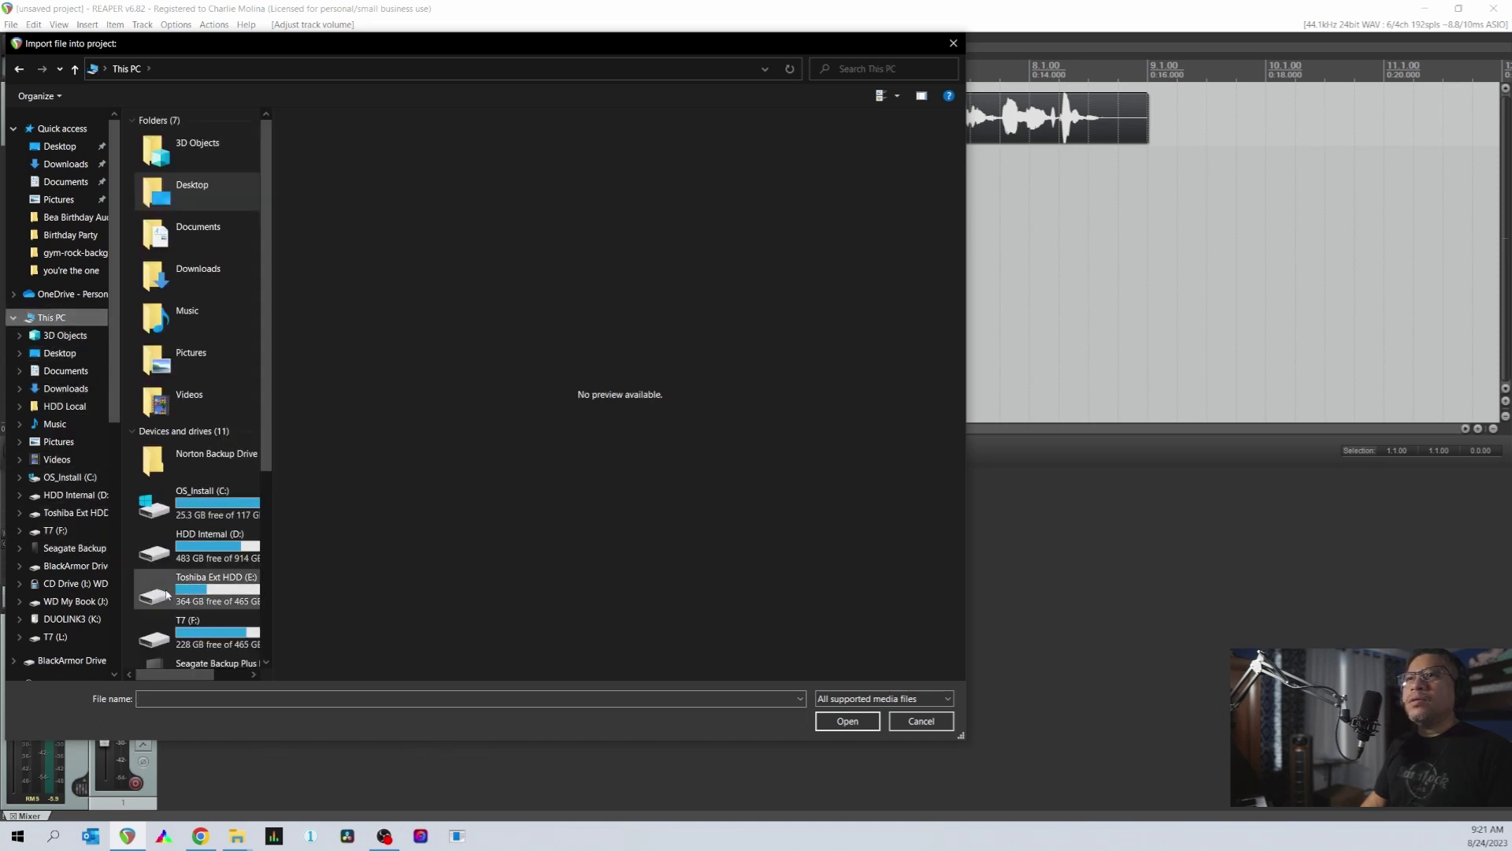
{"action": "scroll", "coordinate": [203, 561], "scroll_direction": "down", "scroll_amount": 3}
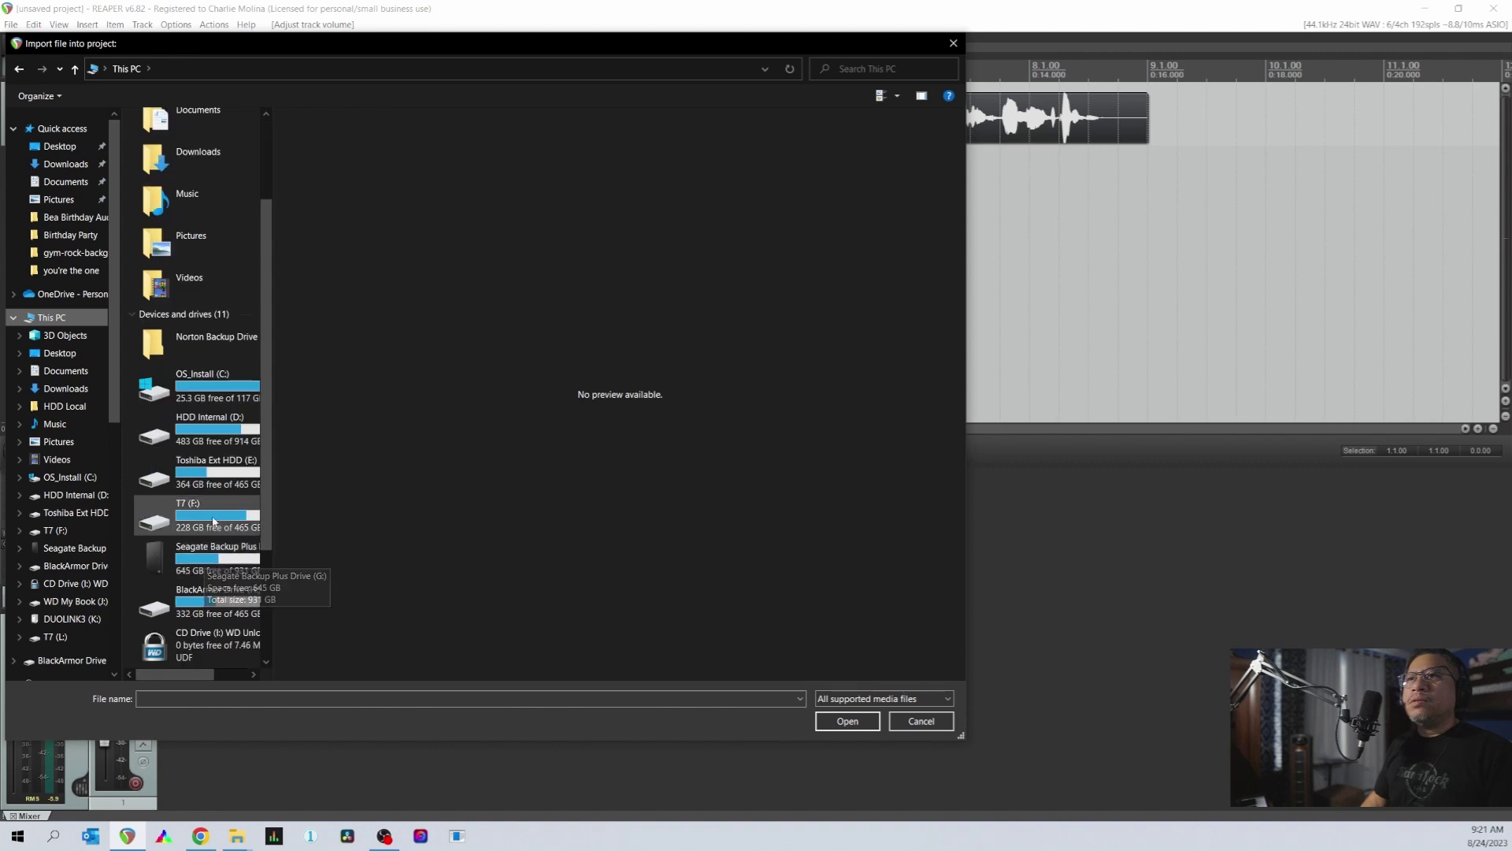
{"action": "double_click", "coordinate": [211, 472]}
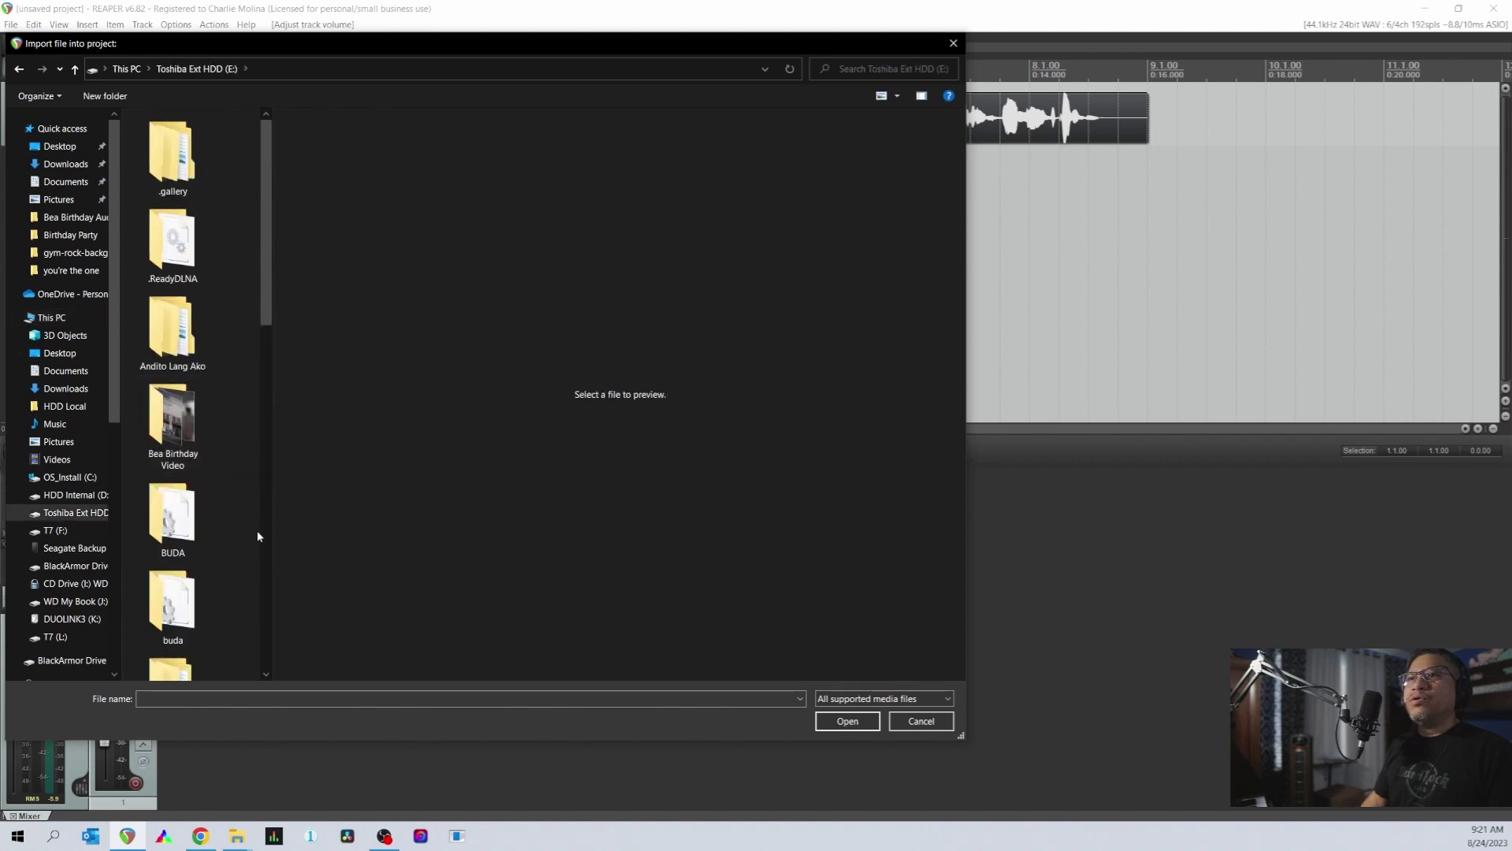
{"action": "scroll", "coordinate": [237, 551], "scroll_direction": "down", "scroll_amount": 10}
{"action": "scroll", "coordinate": [215, 574], "scroll_direction": "up", "scroll_amount": 3}
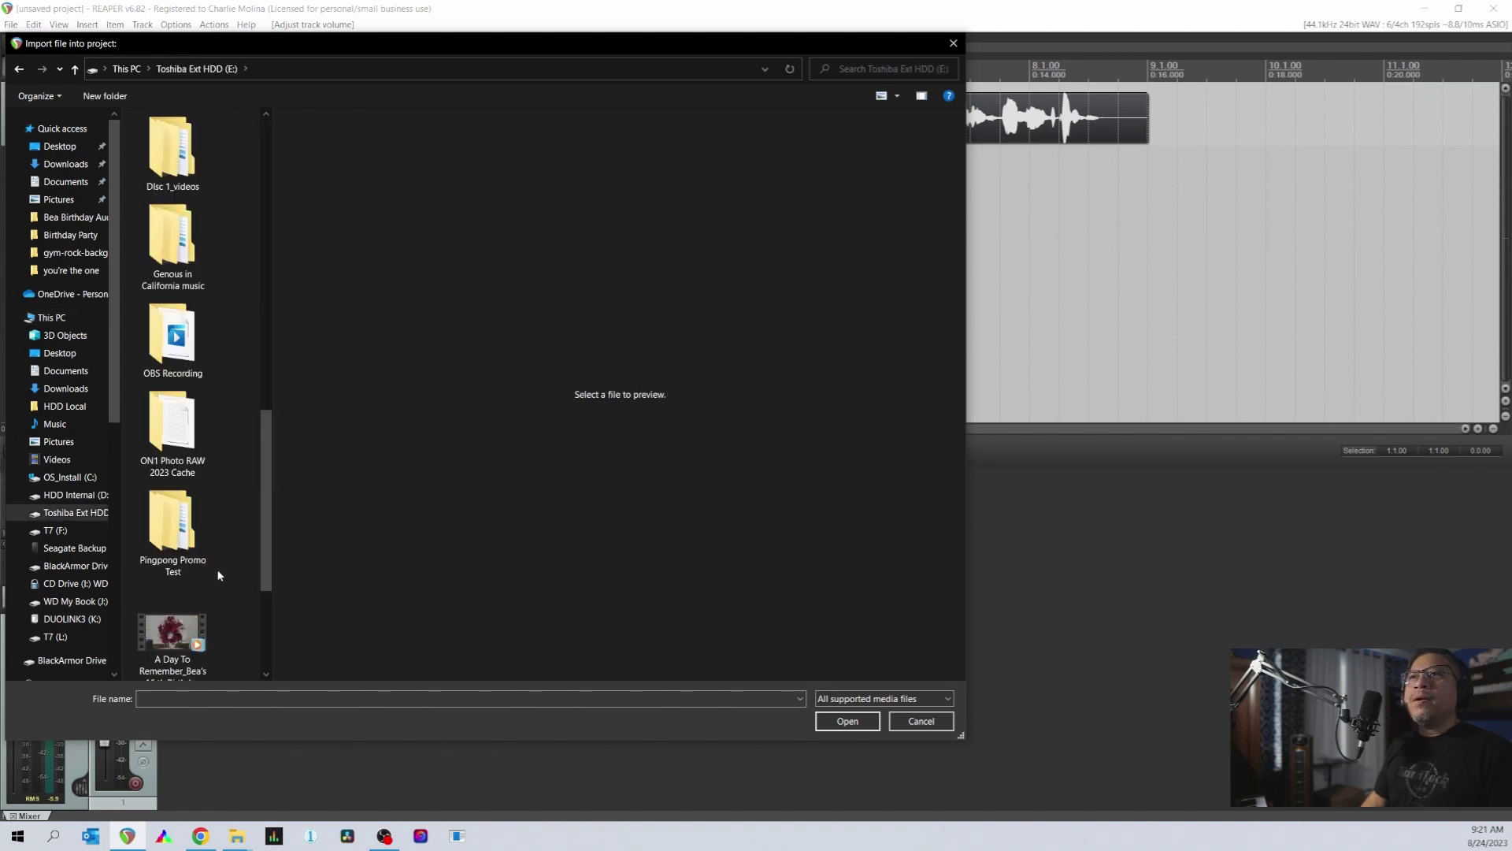
{"action": "double_click", "coordinate": [180, 543]}
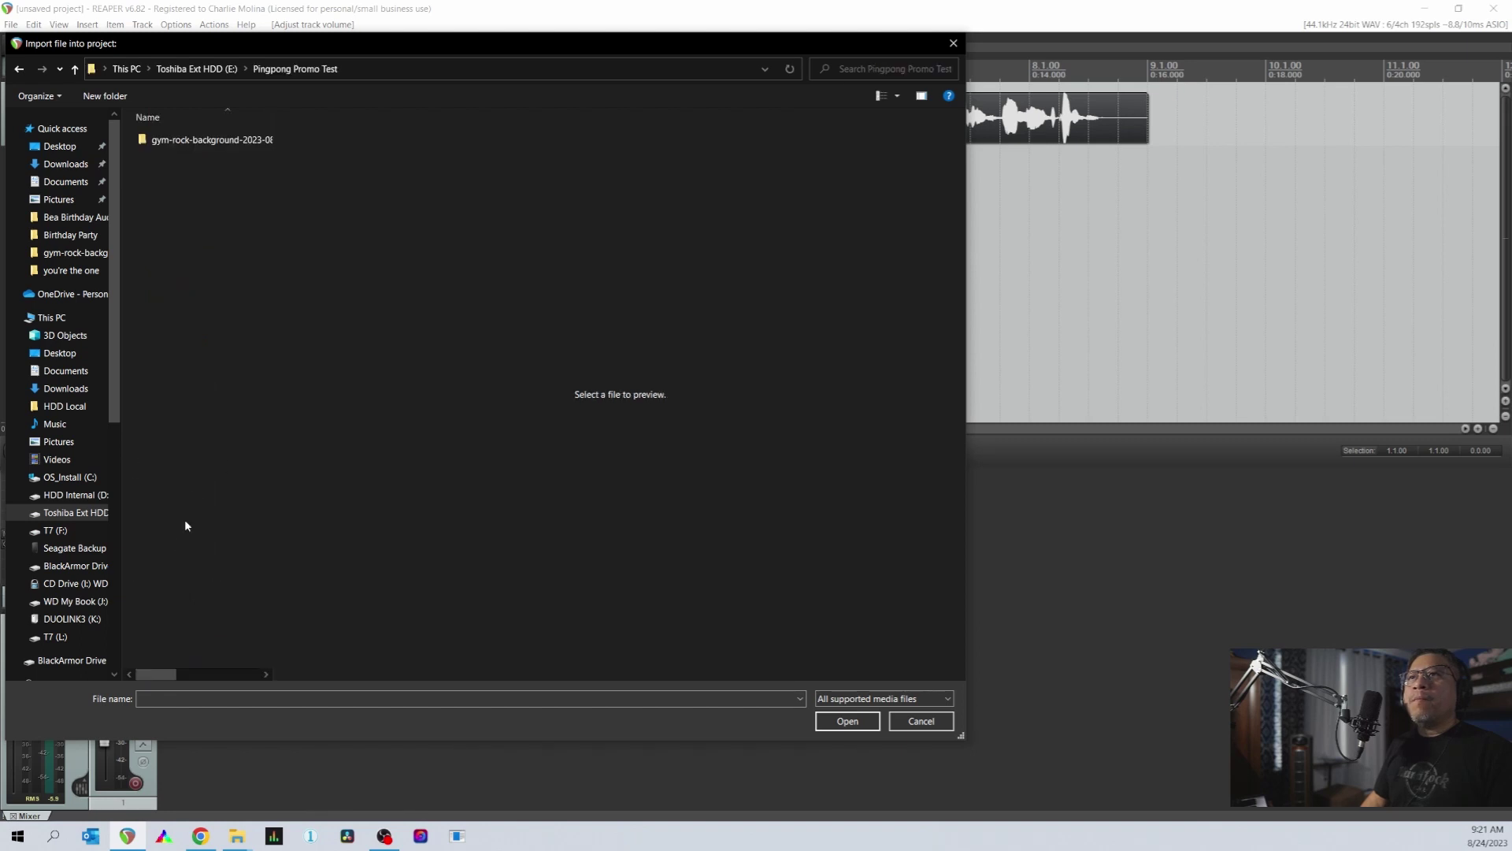
{"action": "double_click", "coordinate": [239, 145]}
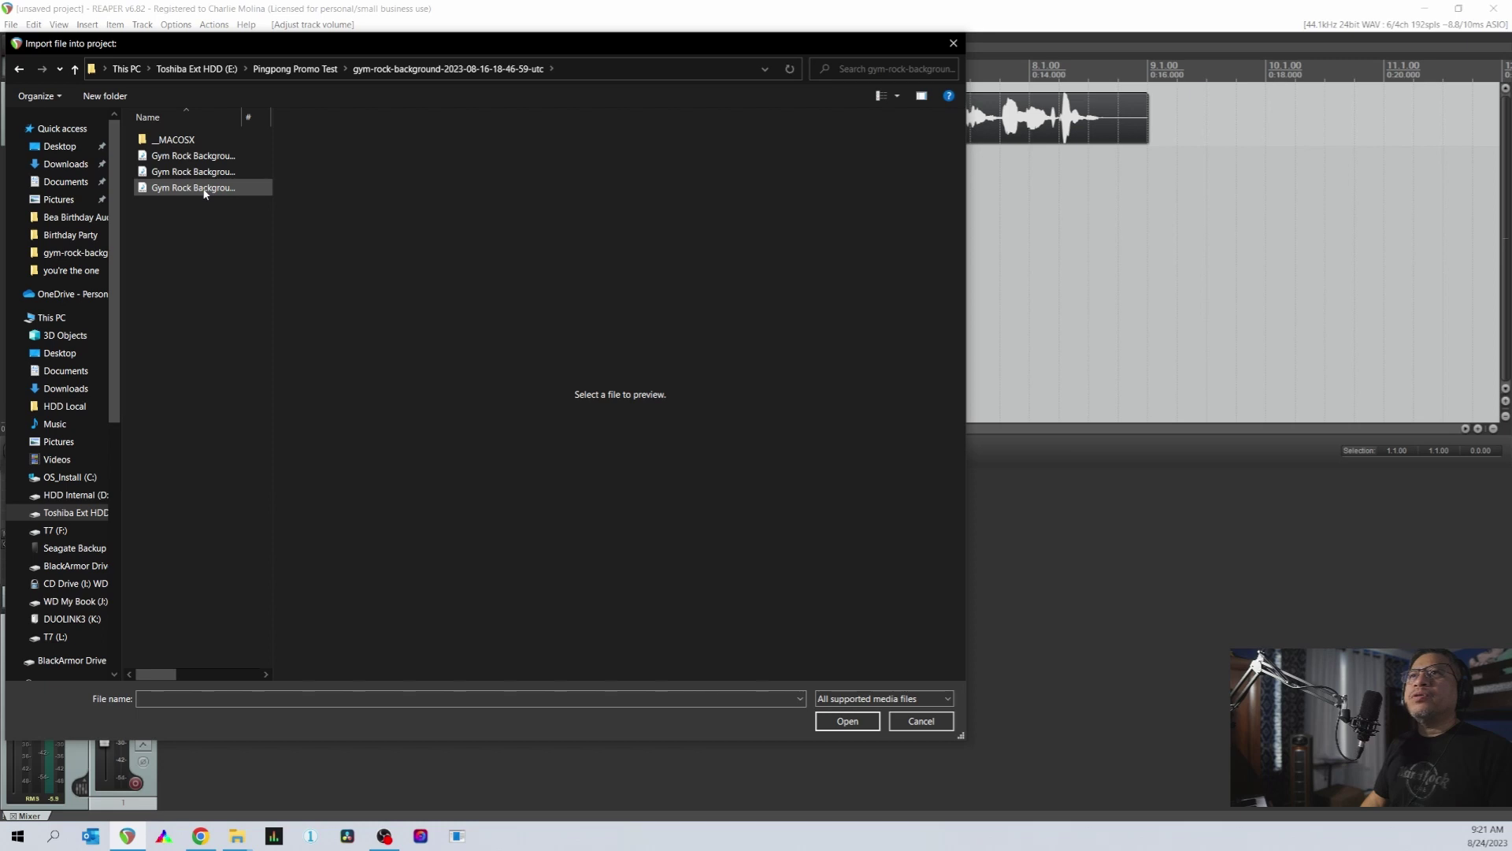
- Import the audio file Gym Rock Background Full into the project
{"action": "left_click", "coordinate": [204, 189]}
{"action": "left_click", "coordinate": [204, 189]}
{"action": "left_click", "coordinate": [824, 722]}
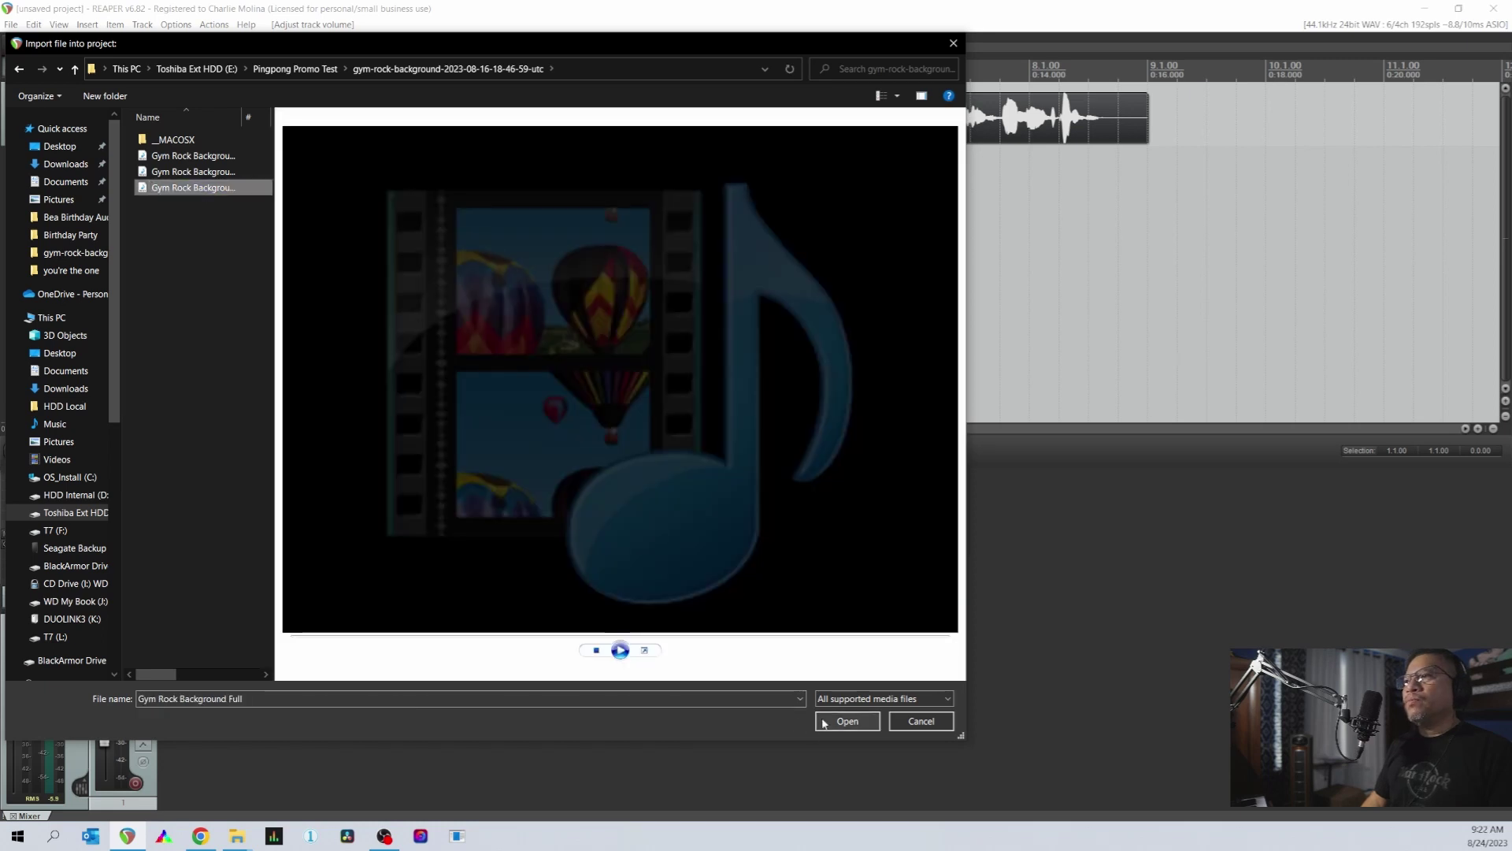
{"action": "left_click", "coordinate": [856, 732]}
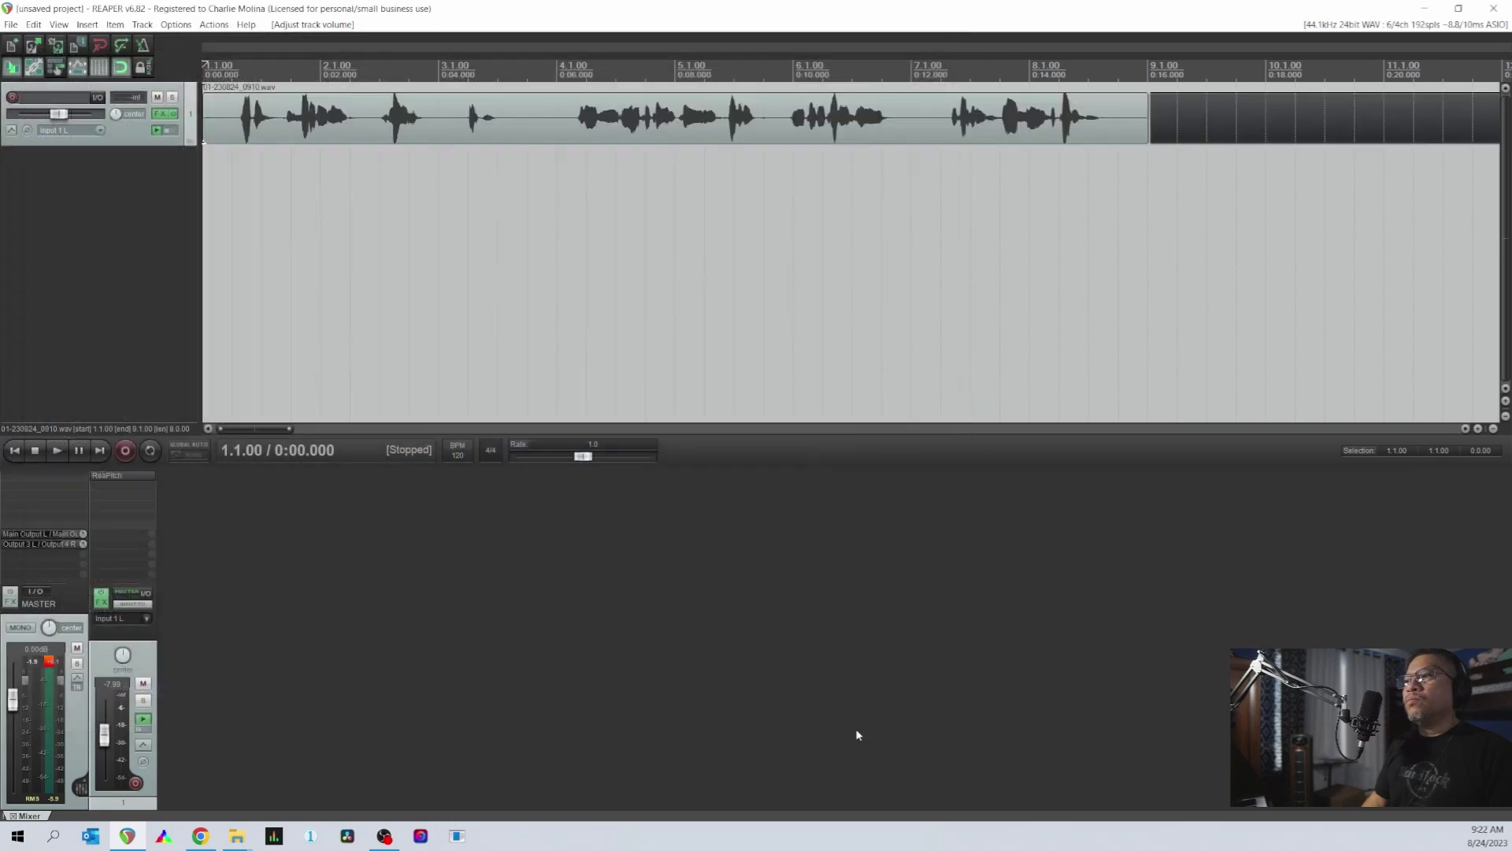
- Move the Gym Rock Background Full item from track 1 onto a new track below, keeping its start at 1.1.00
{"action": "scroll", "coordinate": [449, 315], "scroll_direction": "left", "scroll_amount": 10}
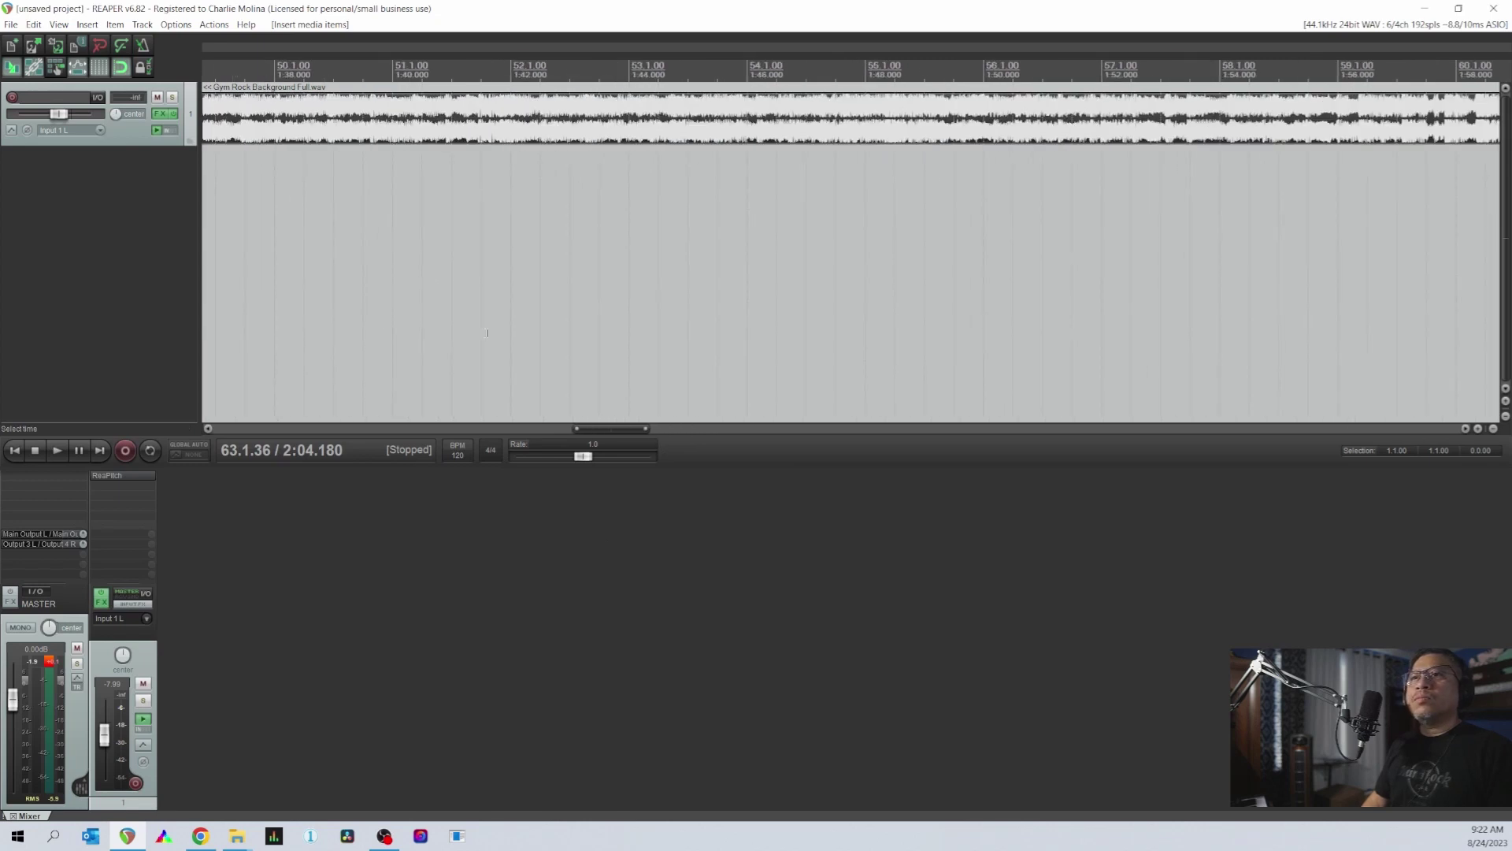
{"action": "left_click_drag", "start_coordinate": [358, 101], "coordinate": [358, 186]}
{"action": "scroll", "coordinate": [396, 293], "scroll_direction": "left", "scroll_amount": 10}
{"action": "scroll", "coordinate": [397, 293], "scroll_direction": "left", "scroll_amount": 20}
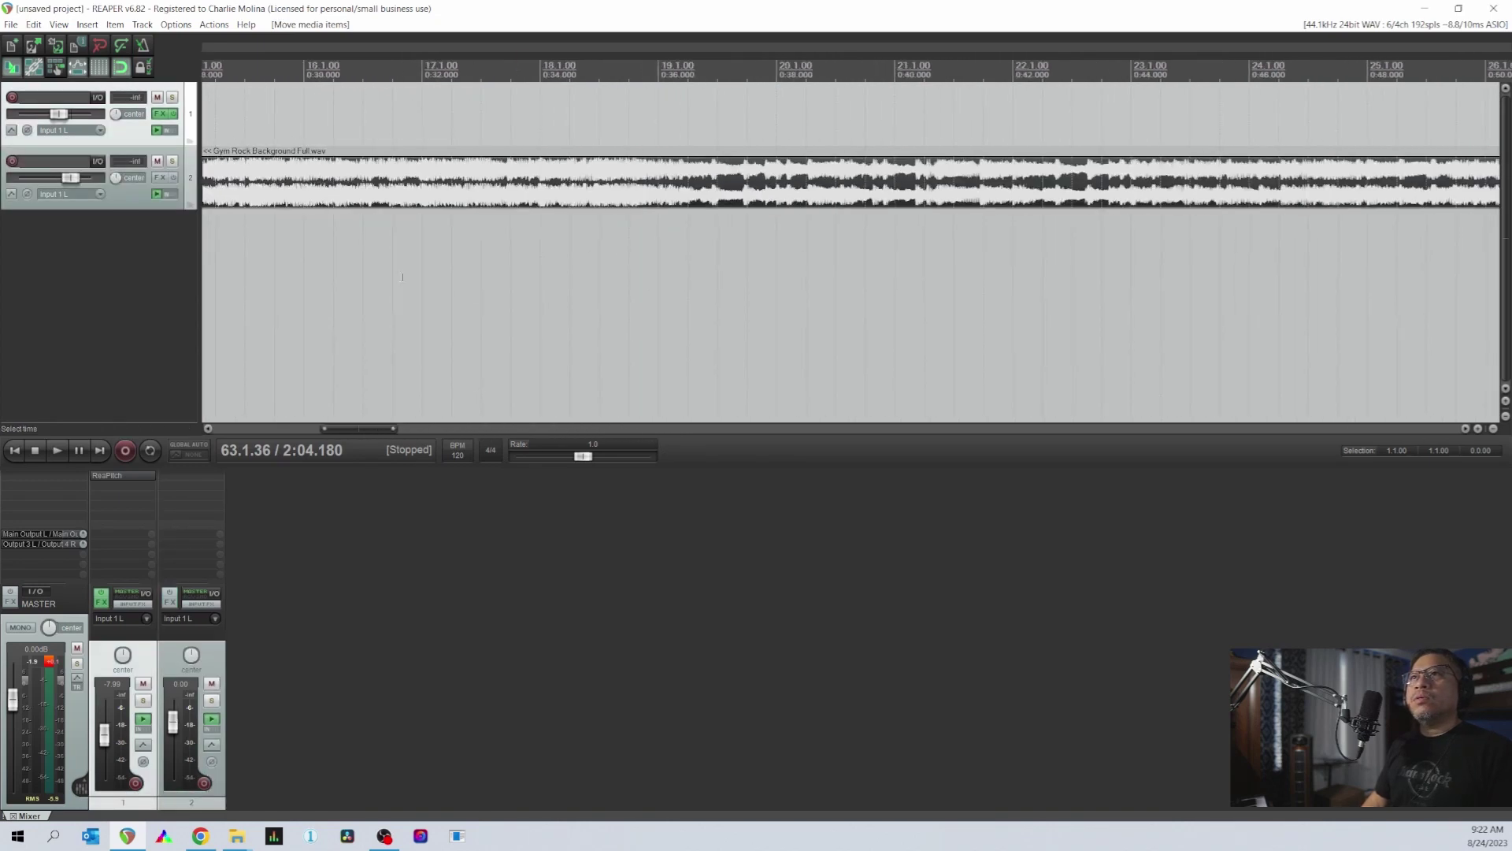
{"action": "scroll", "coordinate": [407, 264], "scroll_direction": "left", "scroll_amount": 3}
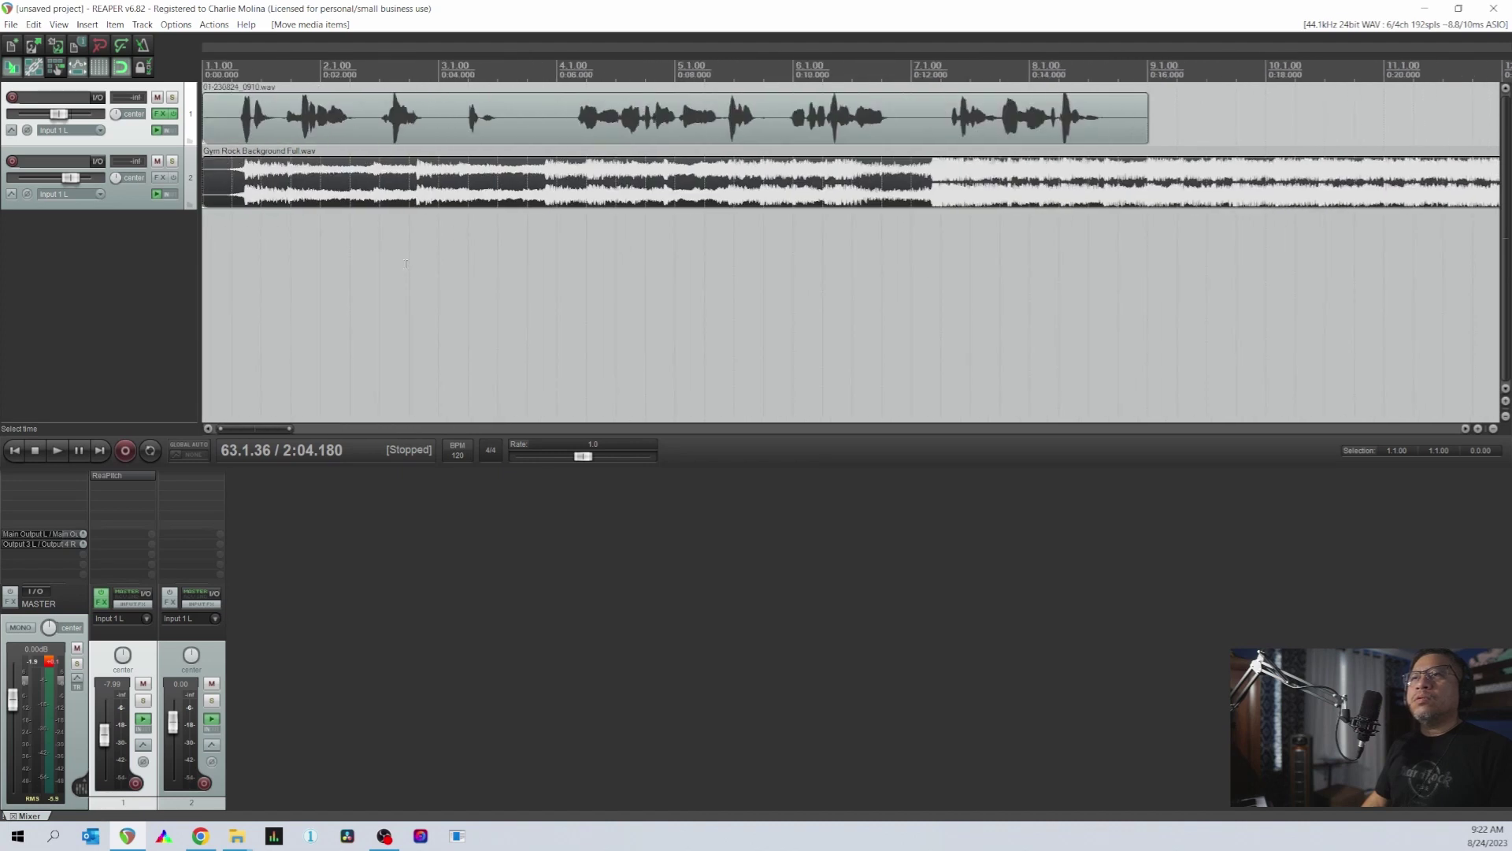
{"action": "key", "text": "End"}
{"action": "scroll", "coordinate": [406, 266], "scroll_direction": "down", "scroll_amount": 4}
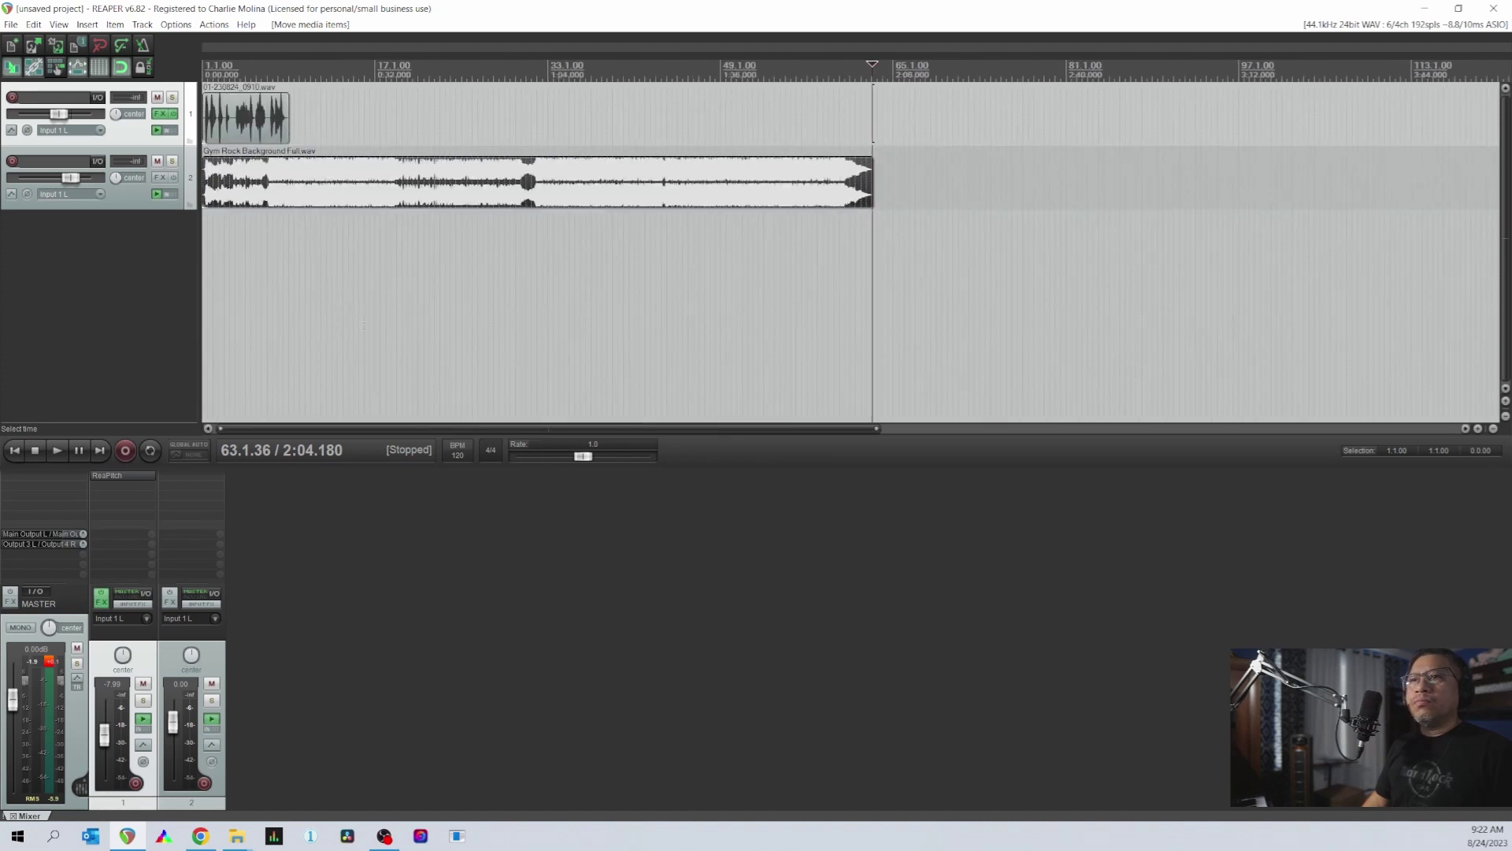
- Play the voice take and background music together from the project start, and stop playback
{"action": "left_click", "coordinate": [14, 450]}
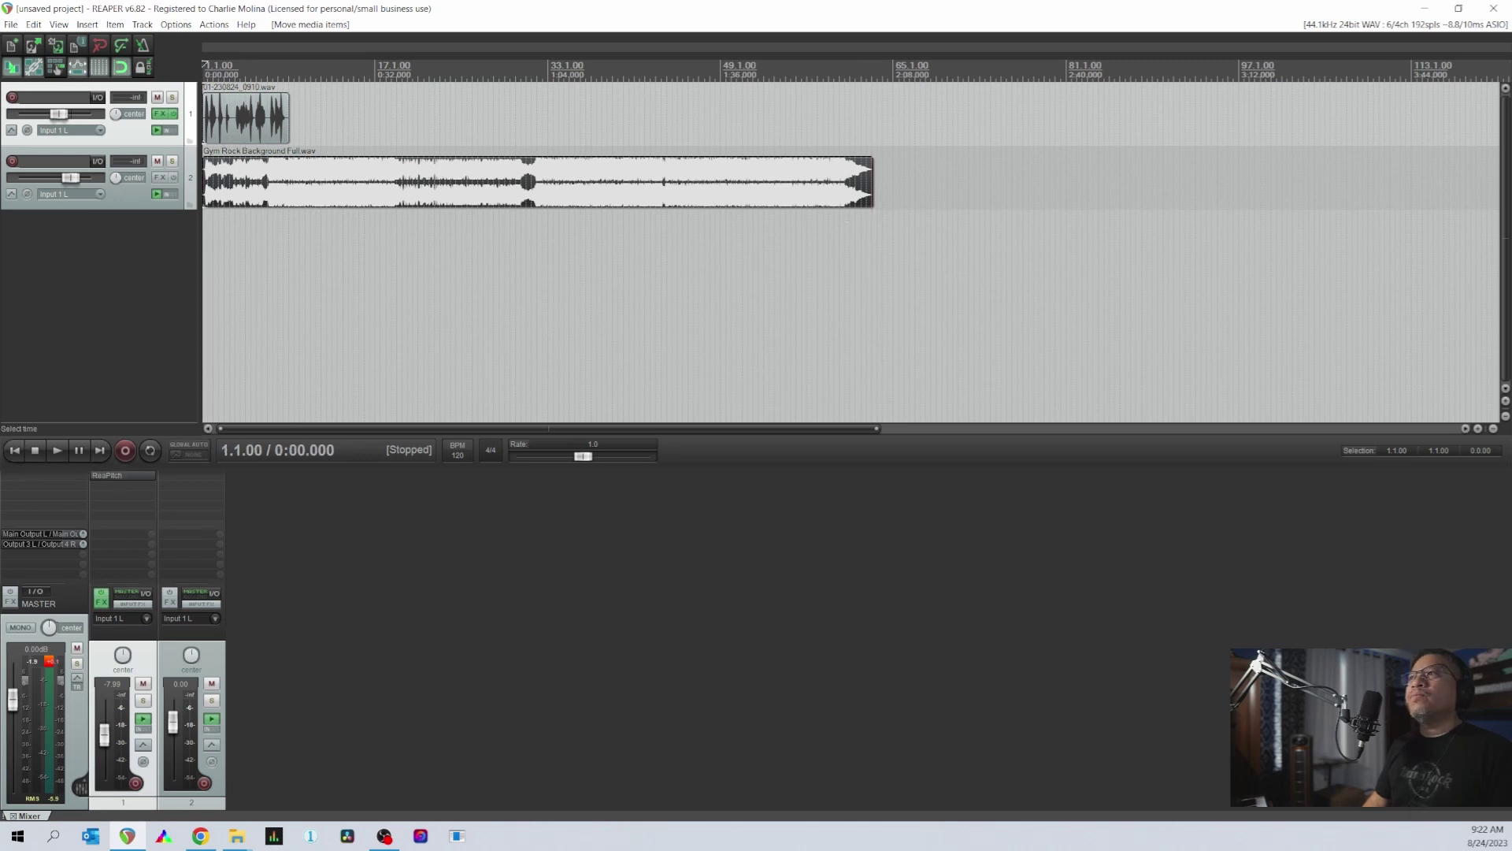
{"action": "key", "text": "space"}
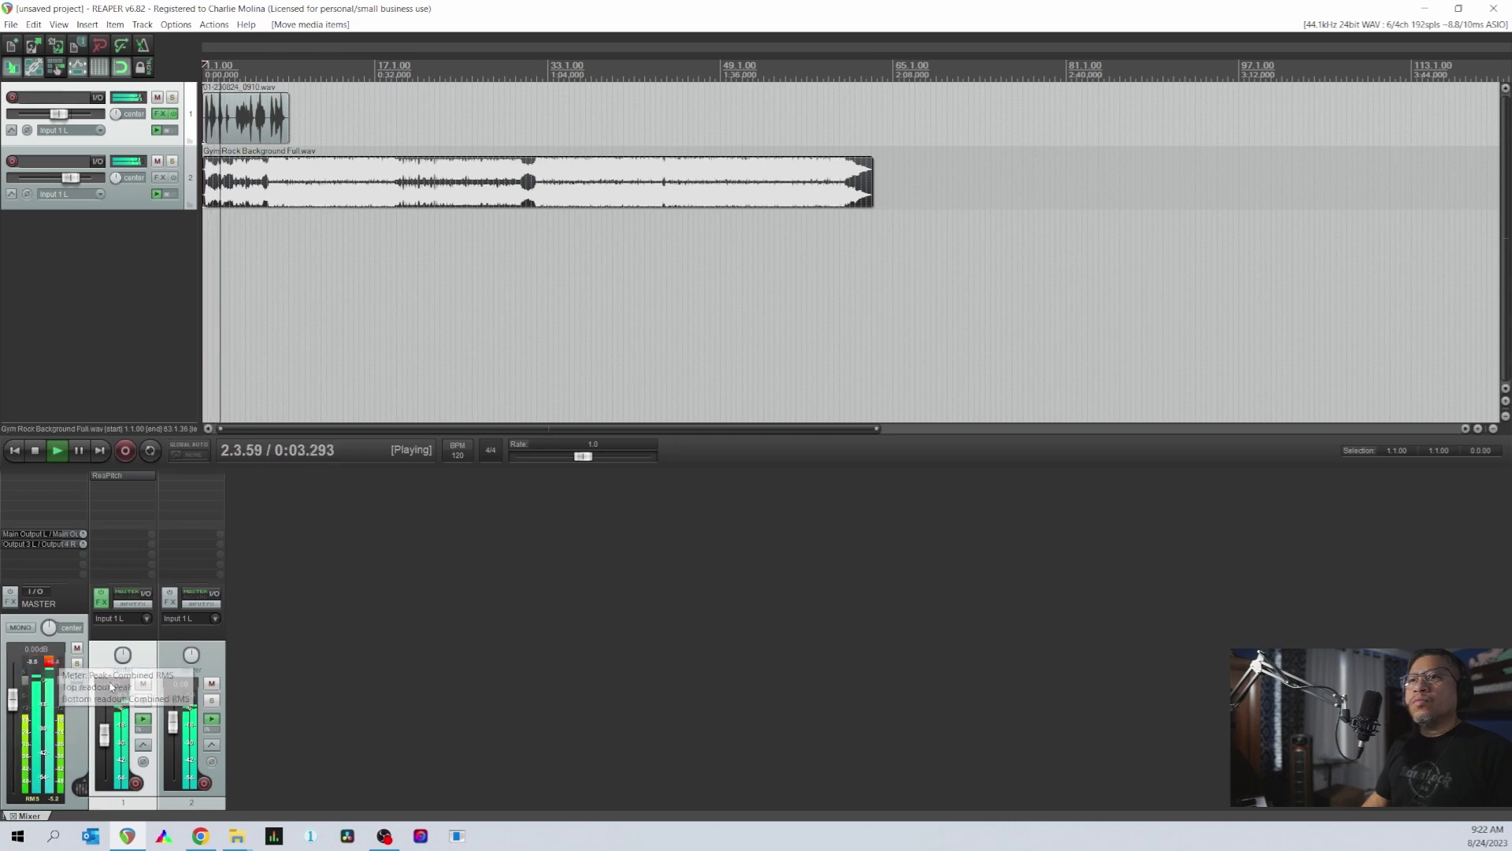
{"action": "key", "text": "space"}
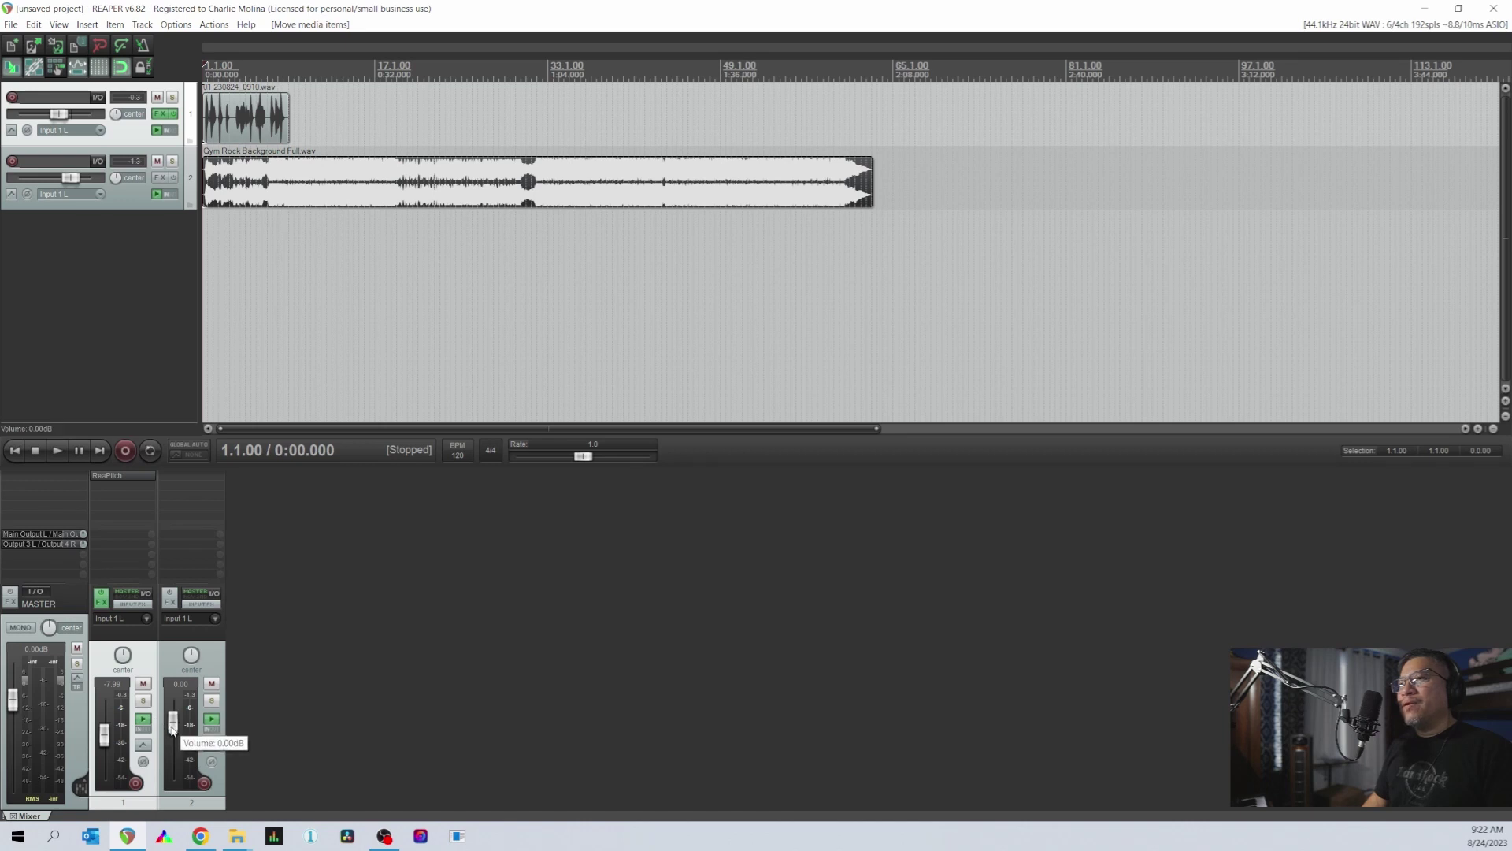
- Lower track 2's volume to -10.7 dB and audition the music against the voice take
{"action": "left_click_drag", "start_coordinate": [171, 729], "coordinate": [172, 747]}
{"action": "key", "text": "space"}
{"action": "scroll", "coordinate": [287, 353], "scroll_direction": "right", "scroll_amount": 5}
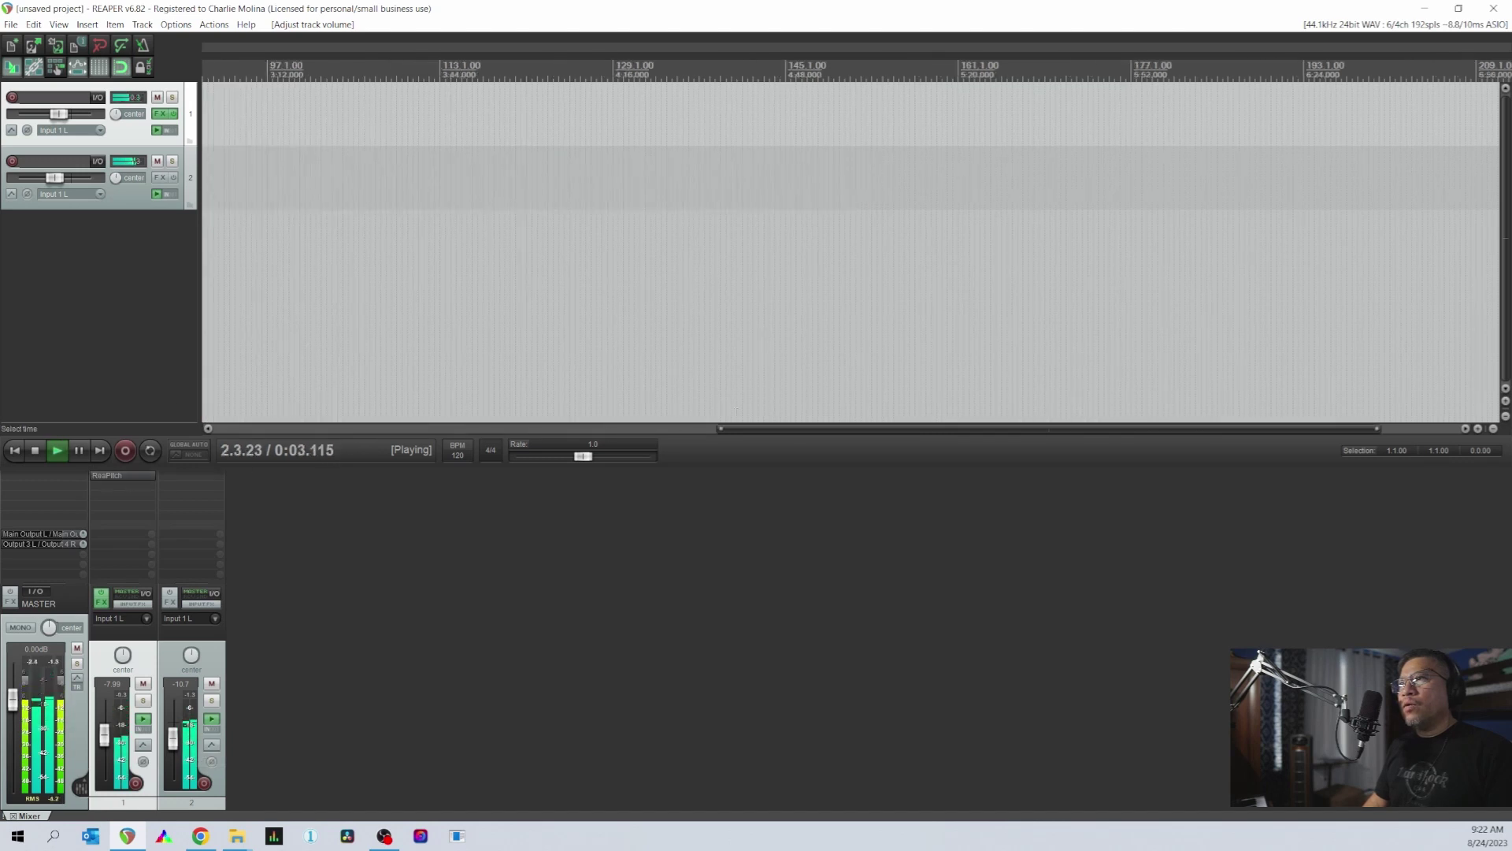
{"action": "left_click_drag", "start_coordinate": [757, 428], "coordinate": [230, 427]}
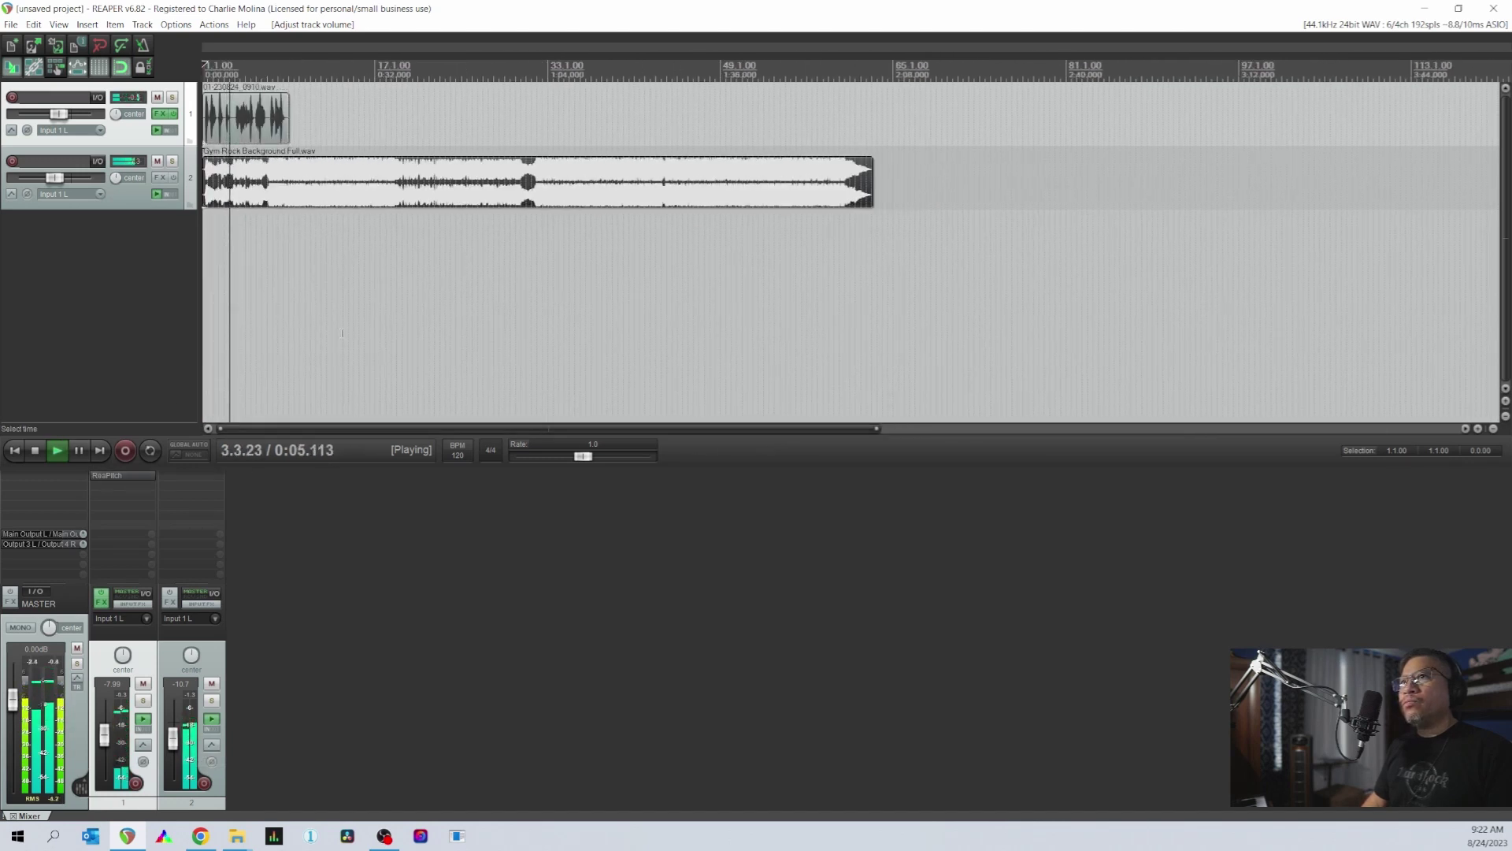
{"action": "scroll", "coordinate": [342, 334], "scroll_direction": "right", "scroll_amount": 3}
{"action": "scroll", "coordinate": [280, 348], "scroll_direction": "up", "scroll_amount": 8}
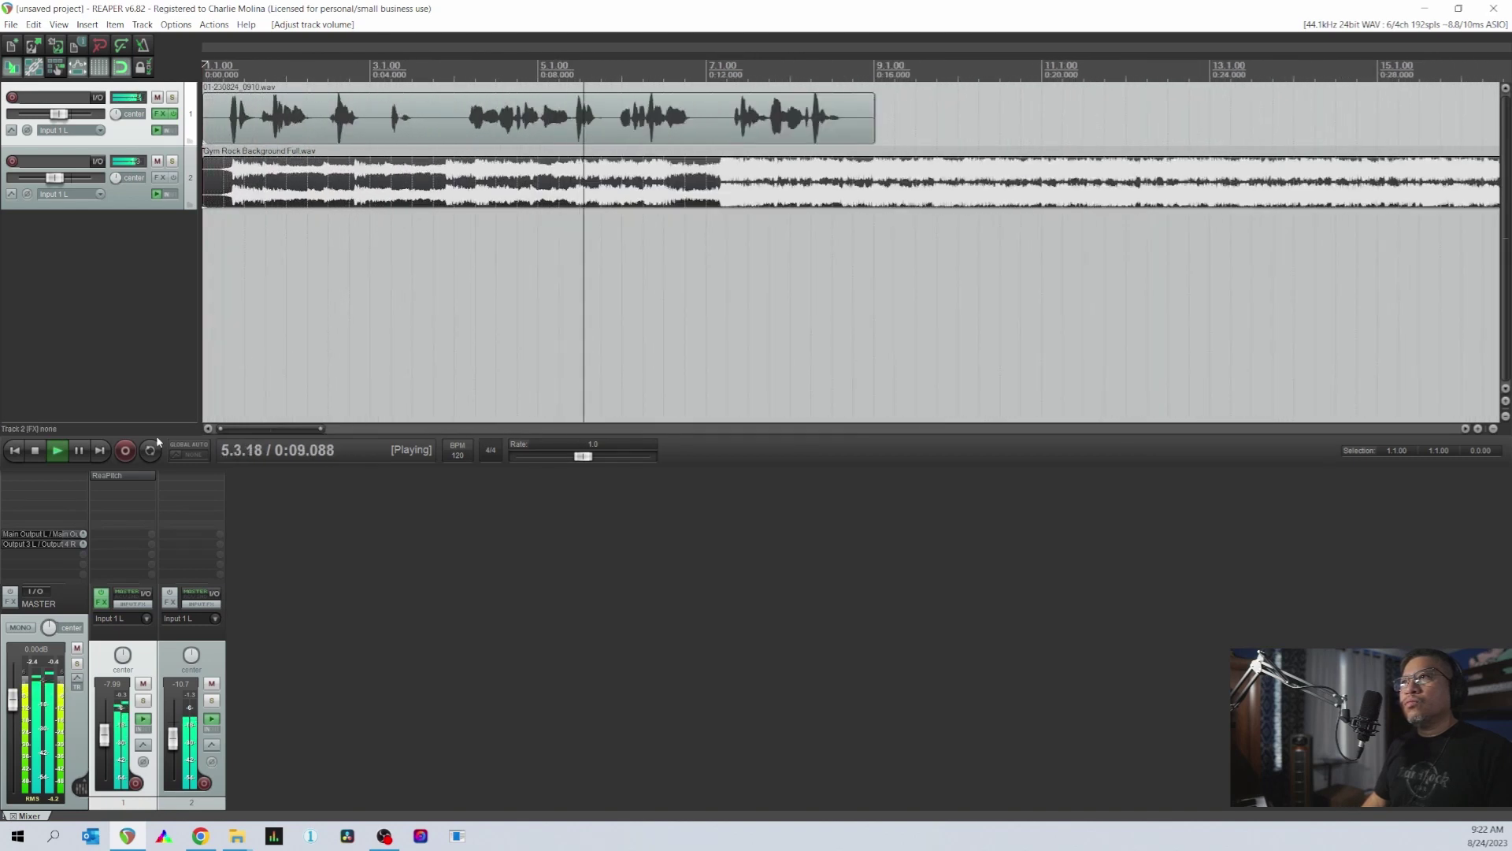
- Restart playback from the project start, lower track 2's volume to -12.1 dB while listening, and stop
{"action": "left_click", "coordinate": [12, 452]}
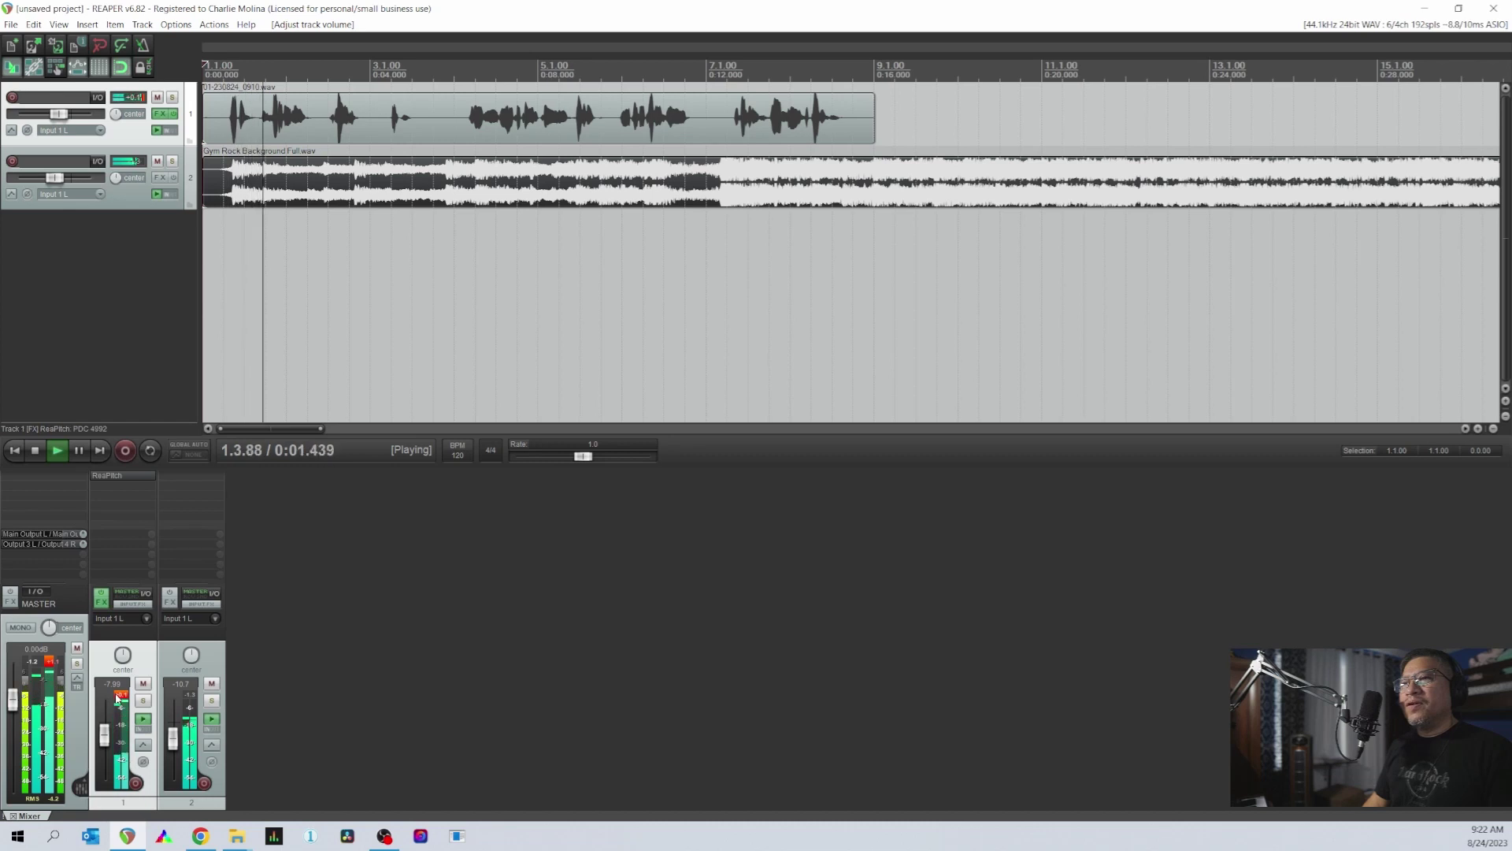
{"action": "left_click_drag", "start_coordinate": [173, 738], "coordinate": [174, 750]}
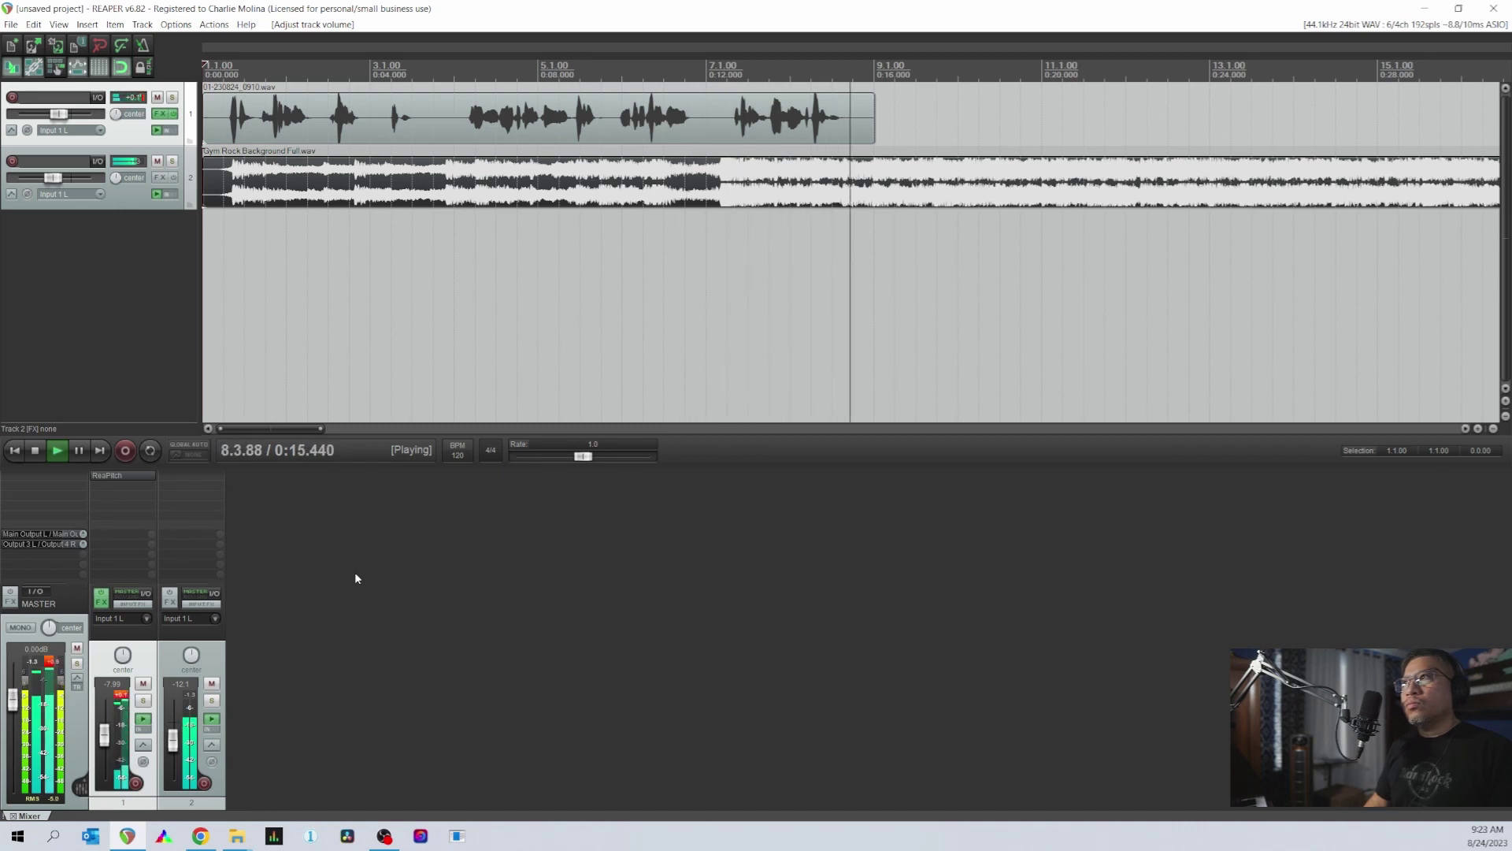
{"action": "key", "text": "space"}
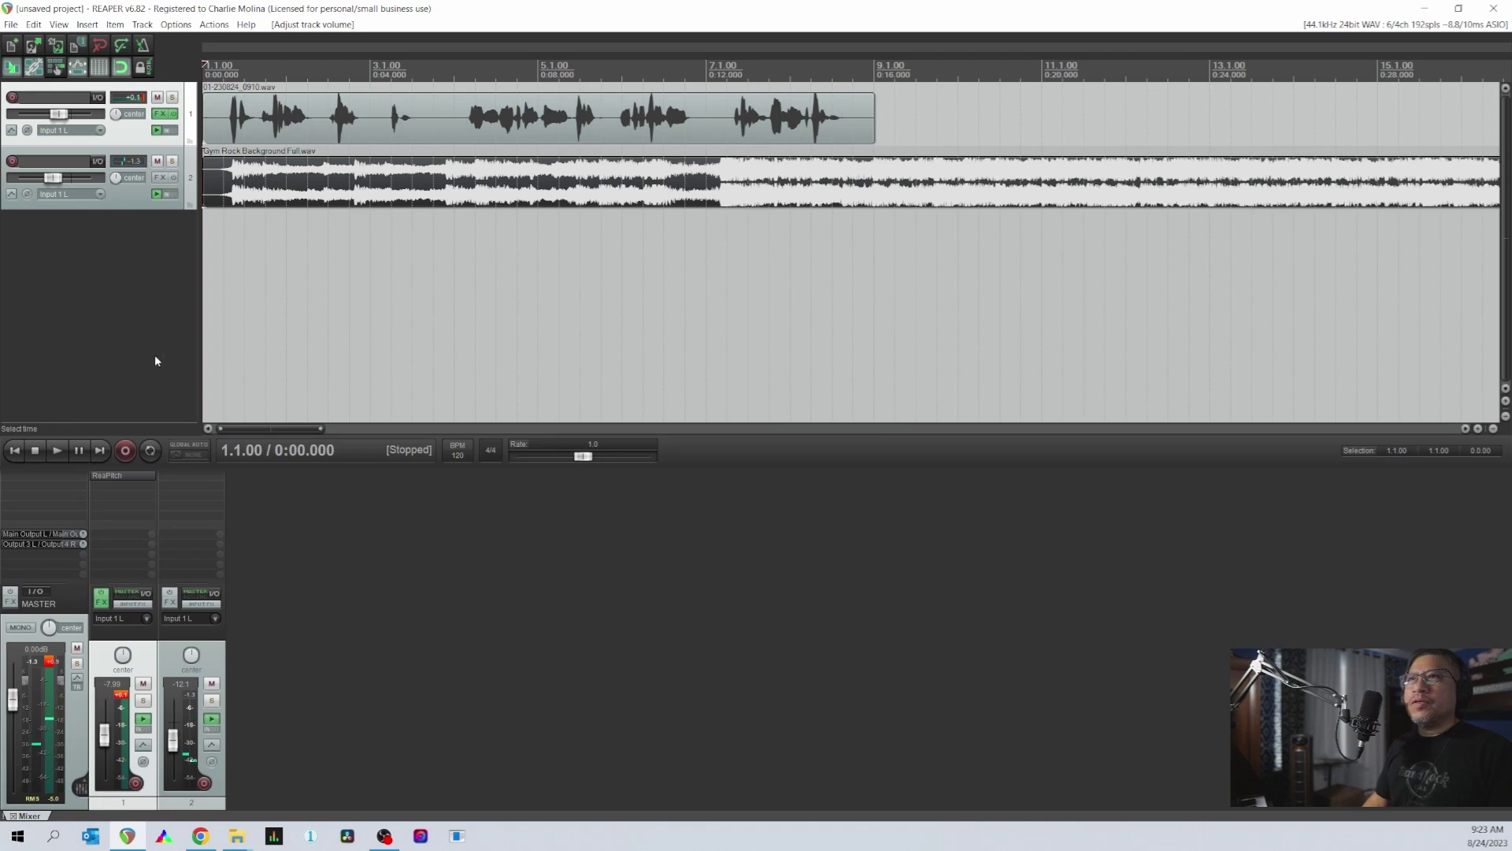
- Select the voice item on track 1 and clear the master and track 1 clip indicators
{"action": "left_click", "coordinate": [245, 136]}
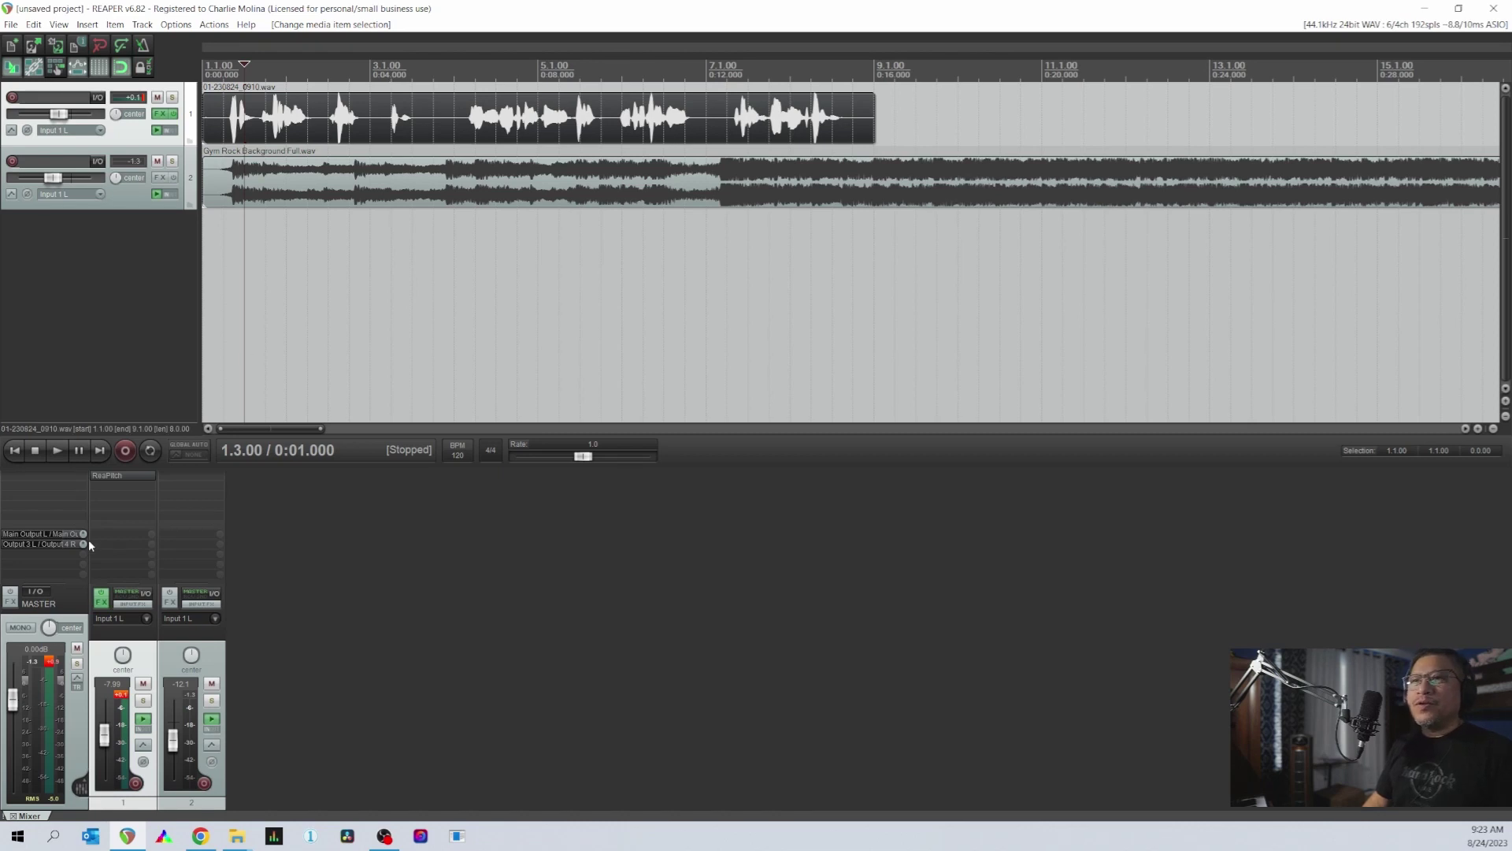
{"action": "left_click", "coordinate": [49, 664]}
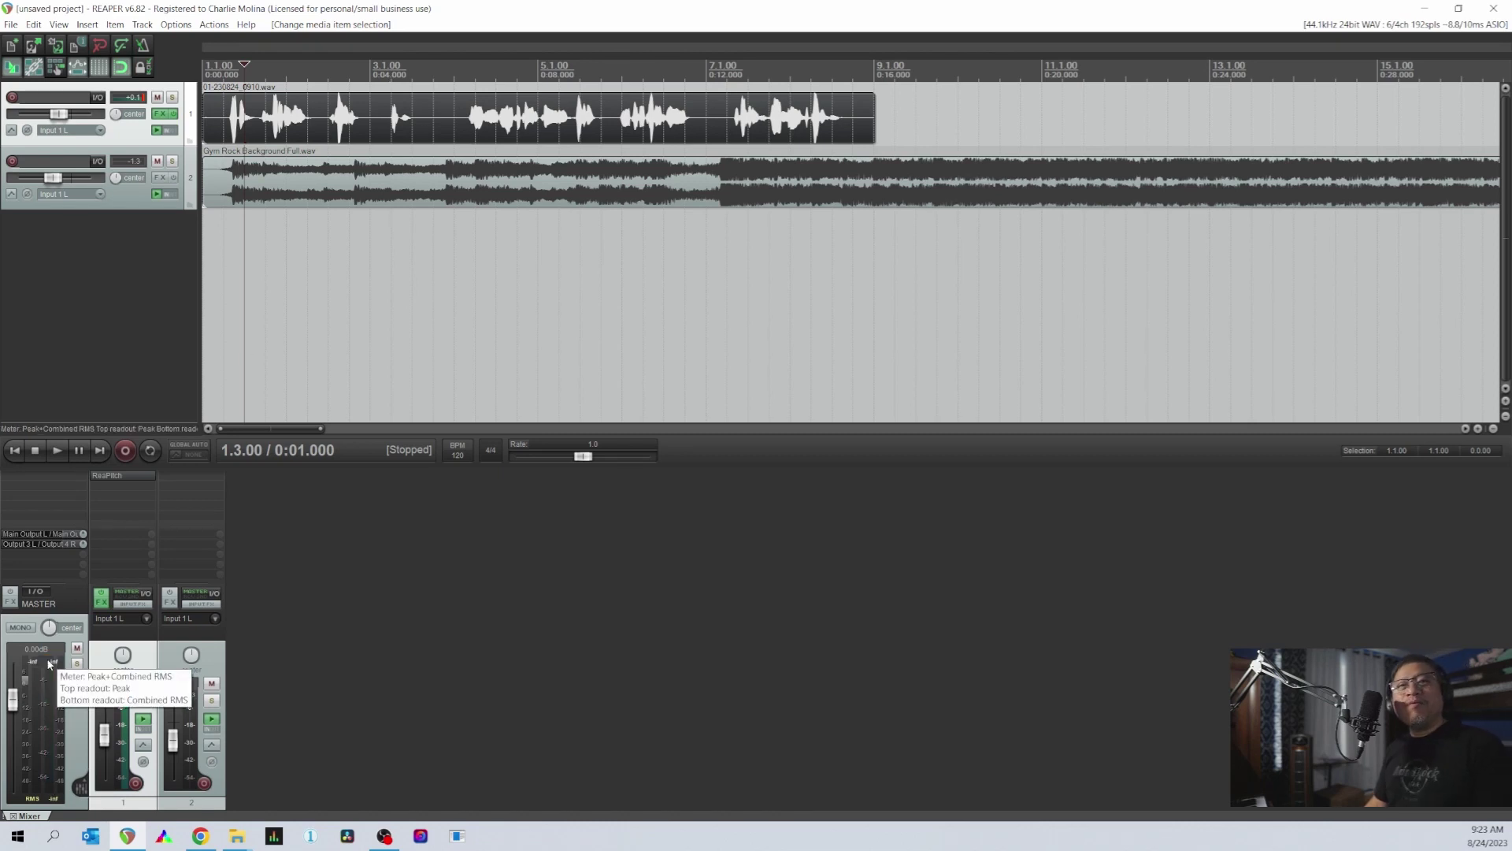
{"action": "left_click", "coordinate": [121, 696]}
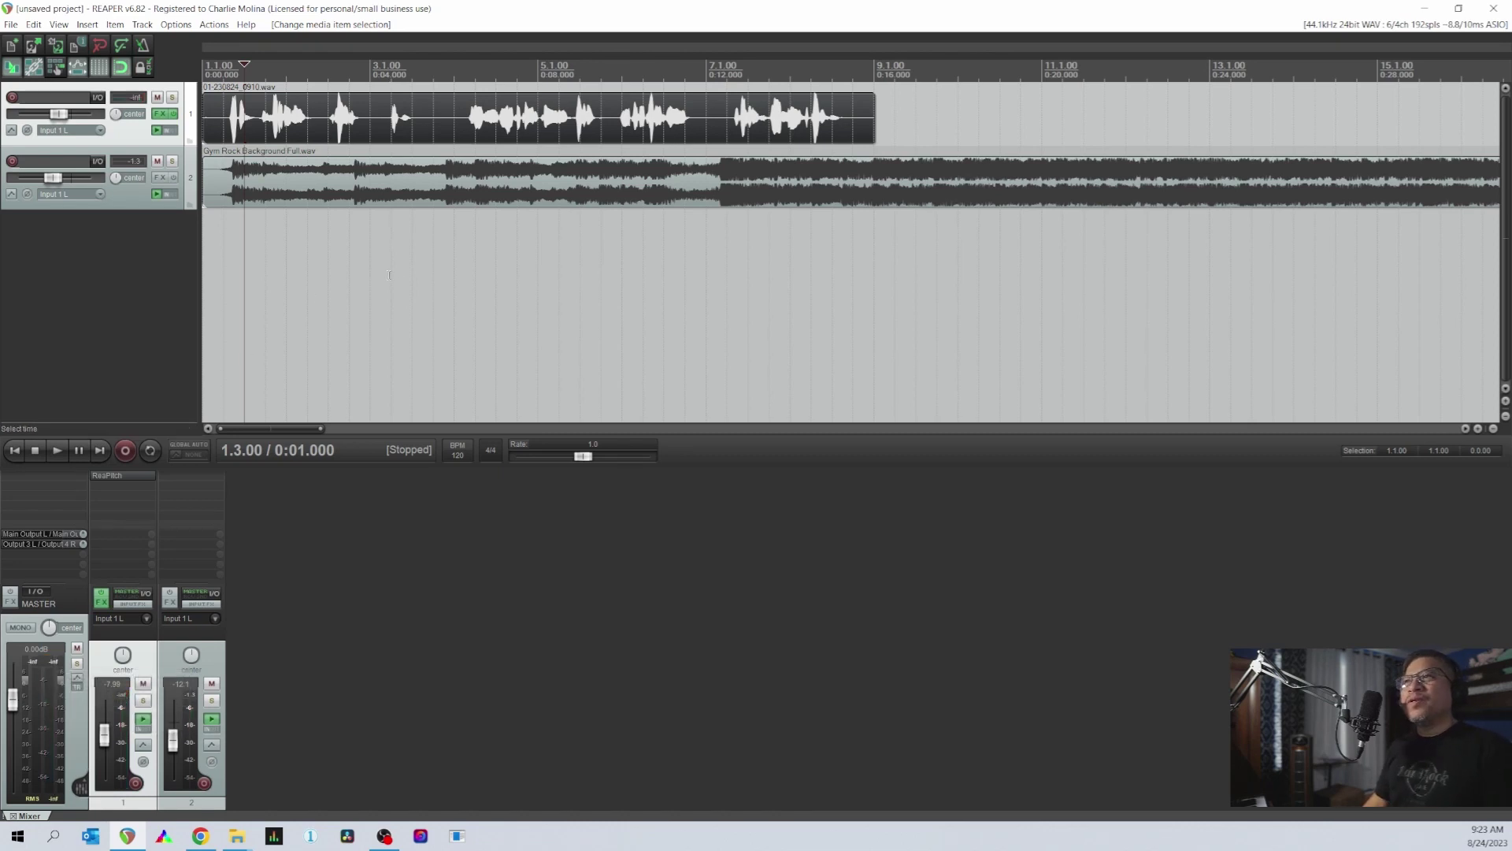
- Name the render output Pingpong, check the available output directories, and close the render settings without rendering
{"action": "left_click", "coordinate": [11, 24]}
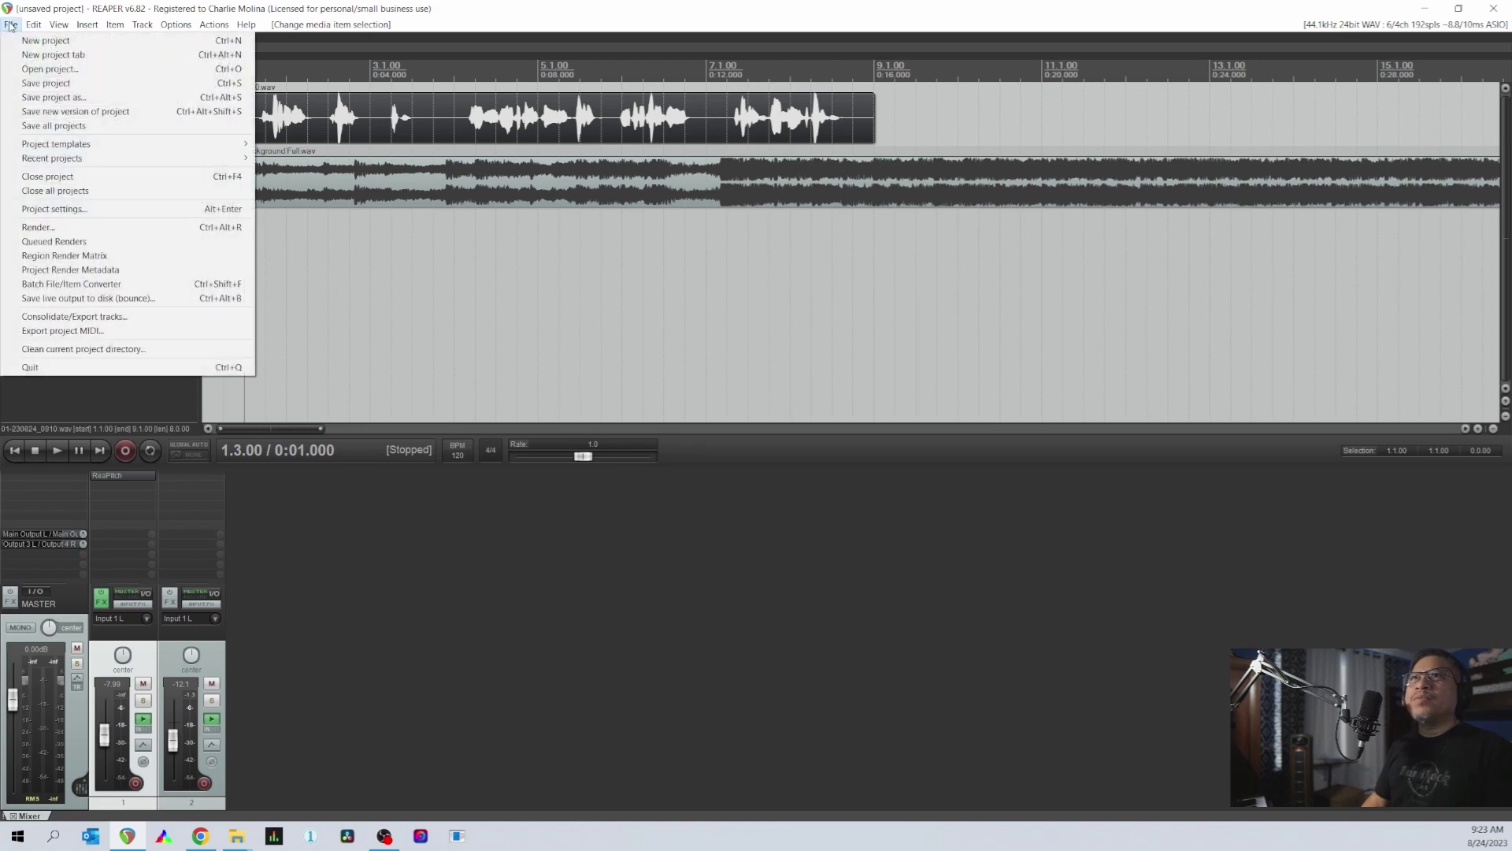
{"action": "left_click", "coordinate": [58, 227]}
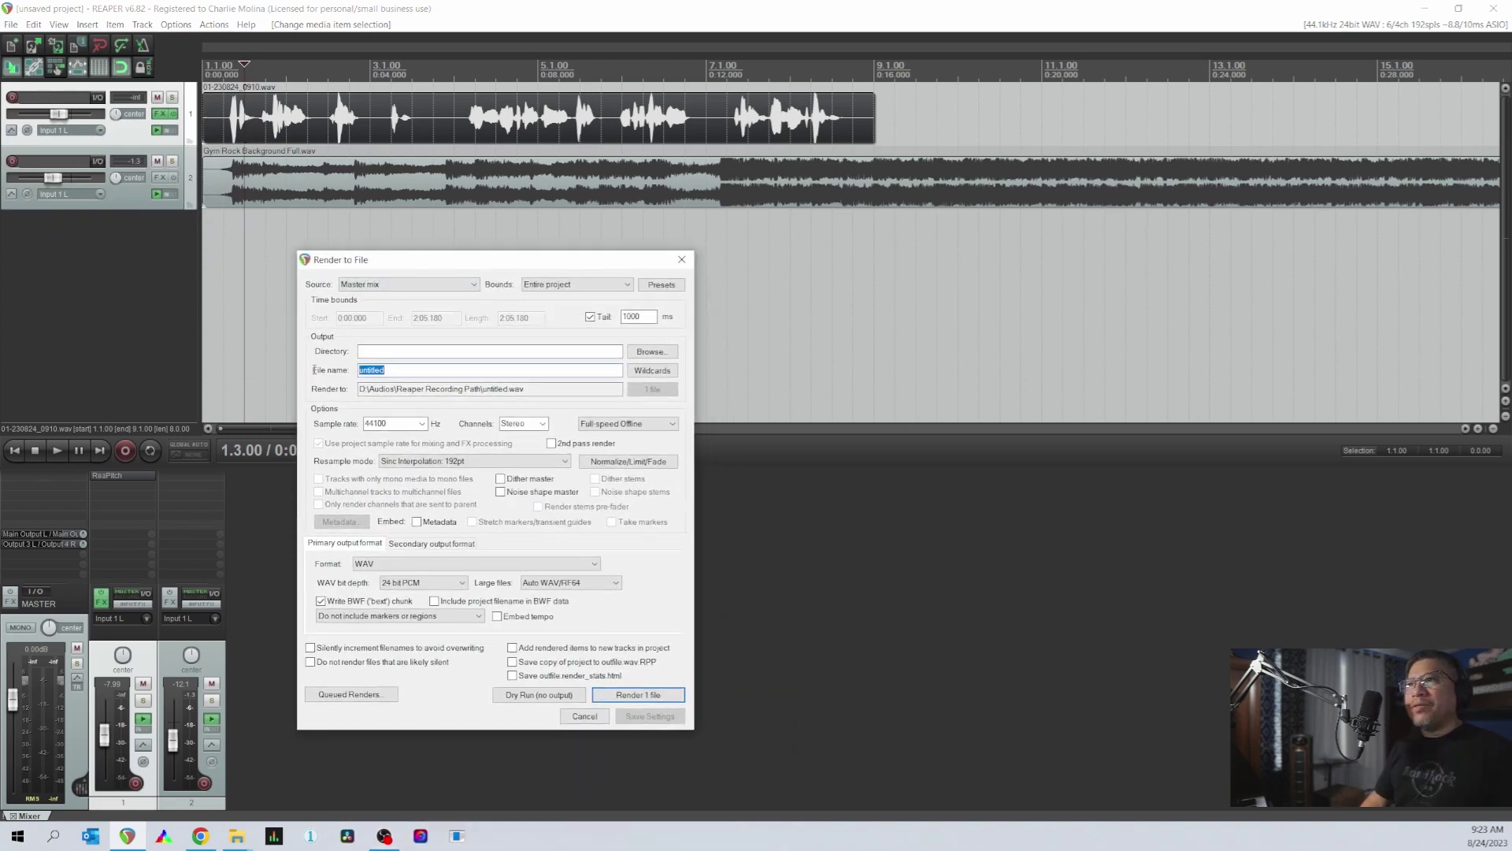
{"action": "type", "text": "Pingpong"}
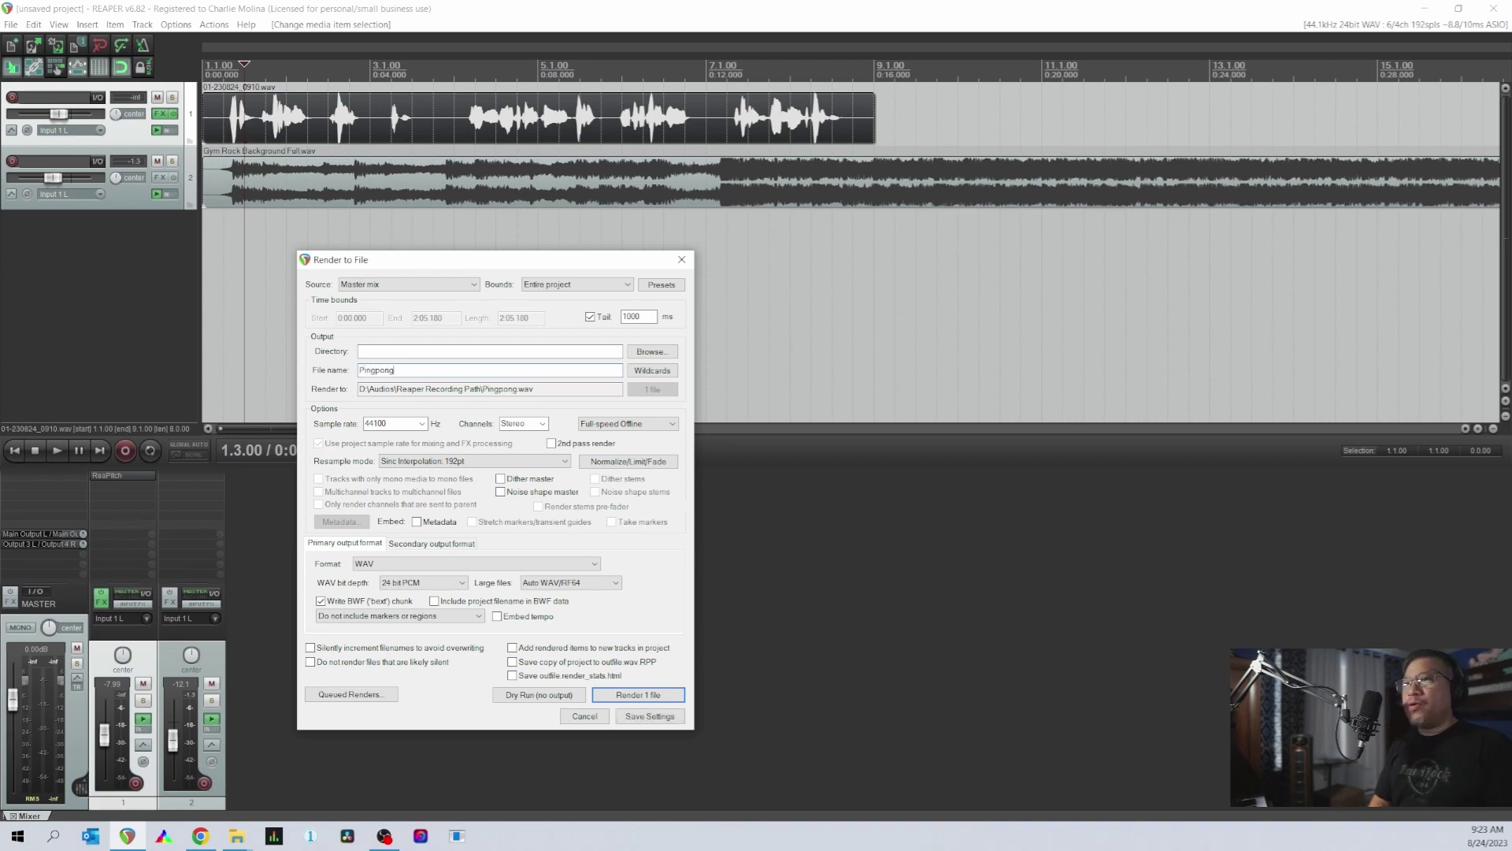
{"action": "left_click", "coordinate": [674, 356]}
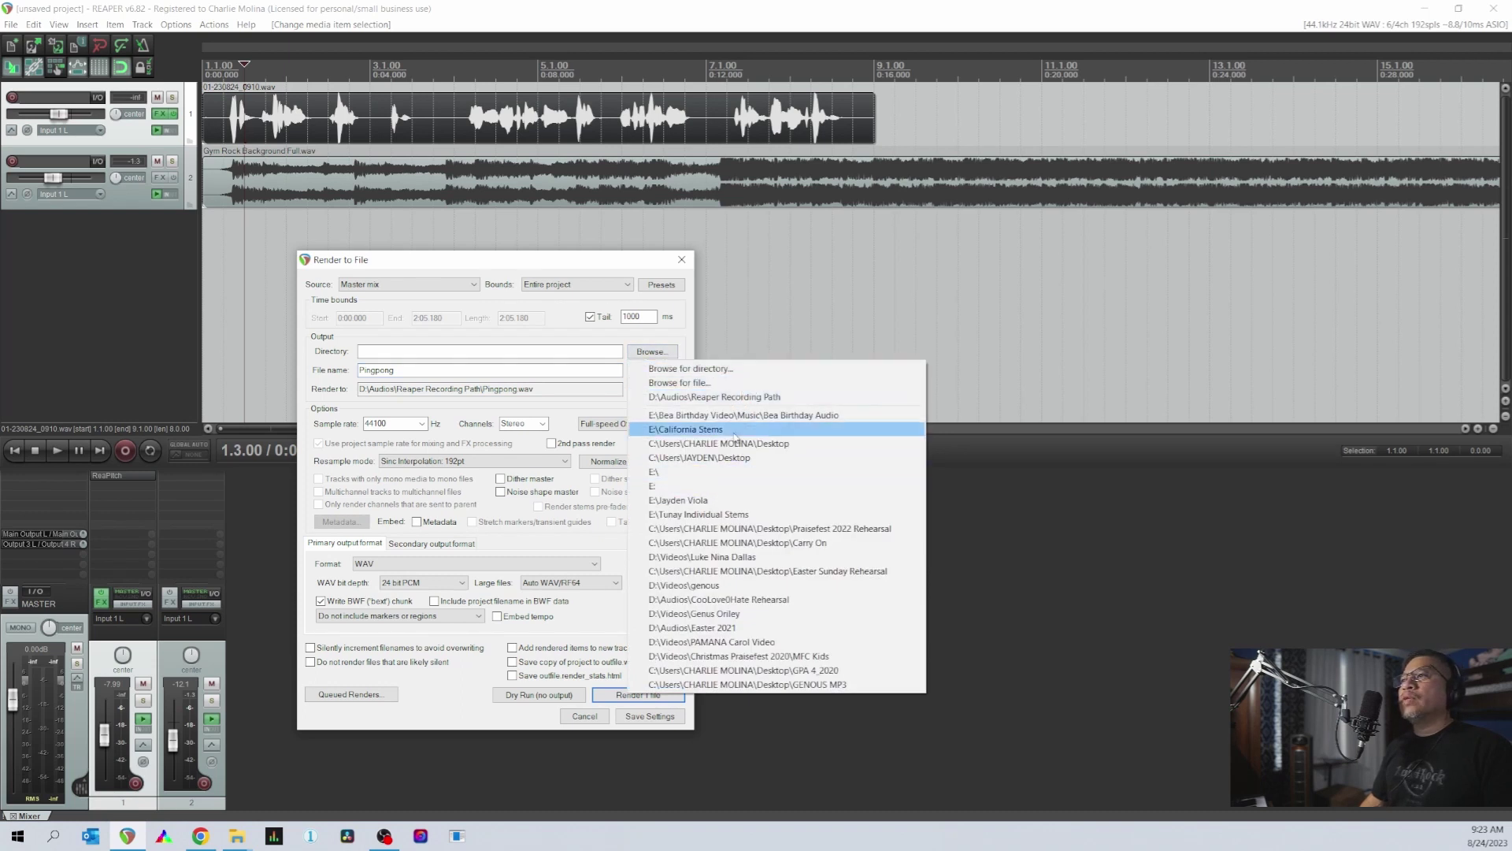
{"action": "left_click", "coordinate": [453, 738]}
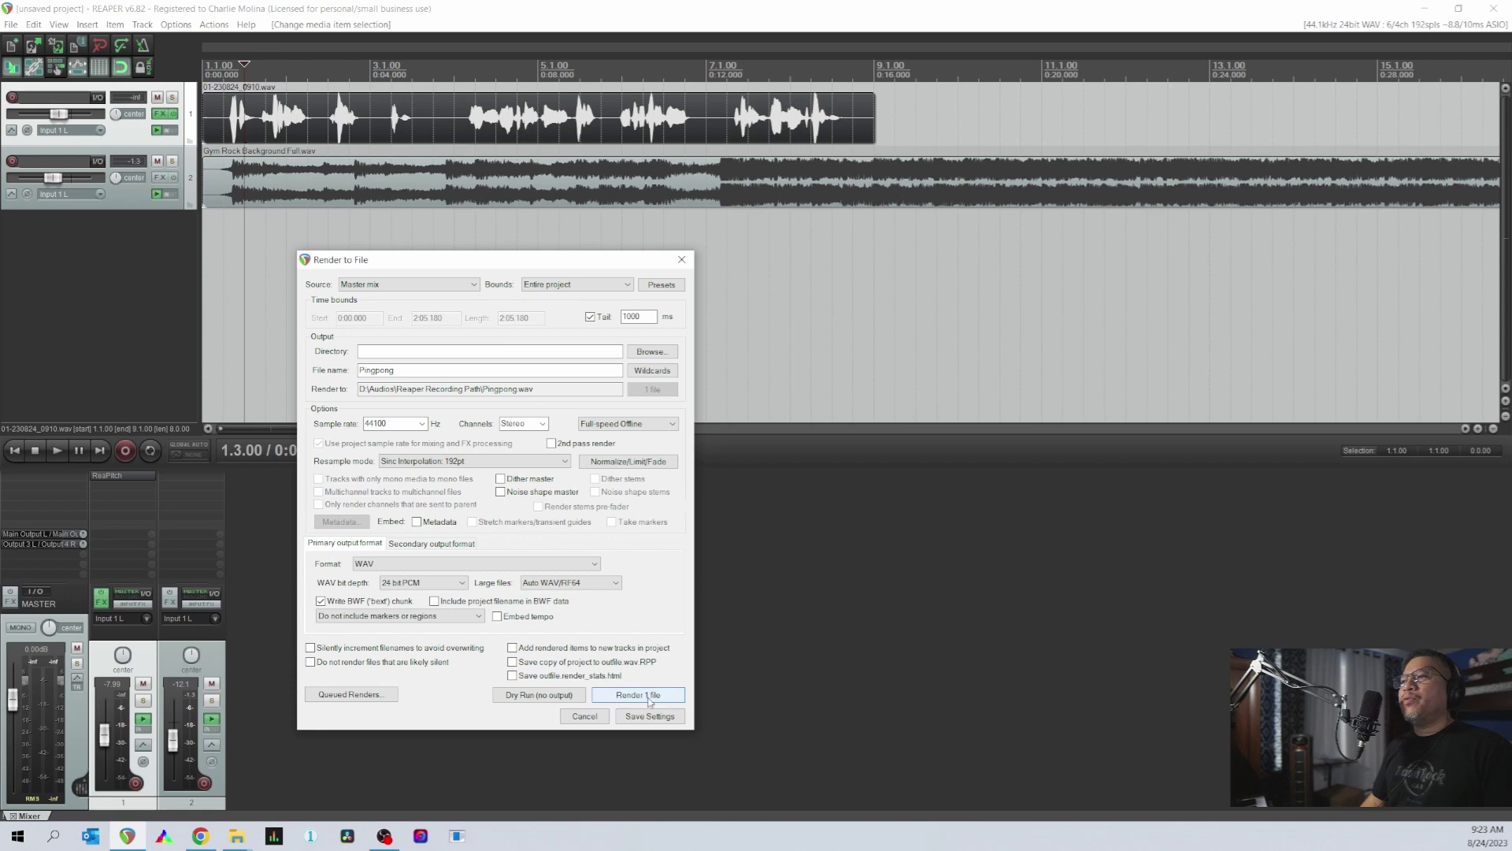
{"action": "left_click", "coordinate": [684, 257]}
- Play the mix from the project start, stop it, and clear the track 1 and master clip indicators
{"action": "left_click", "coordinate": [14, 450]}
{"action": "key", "text": "space"}
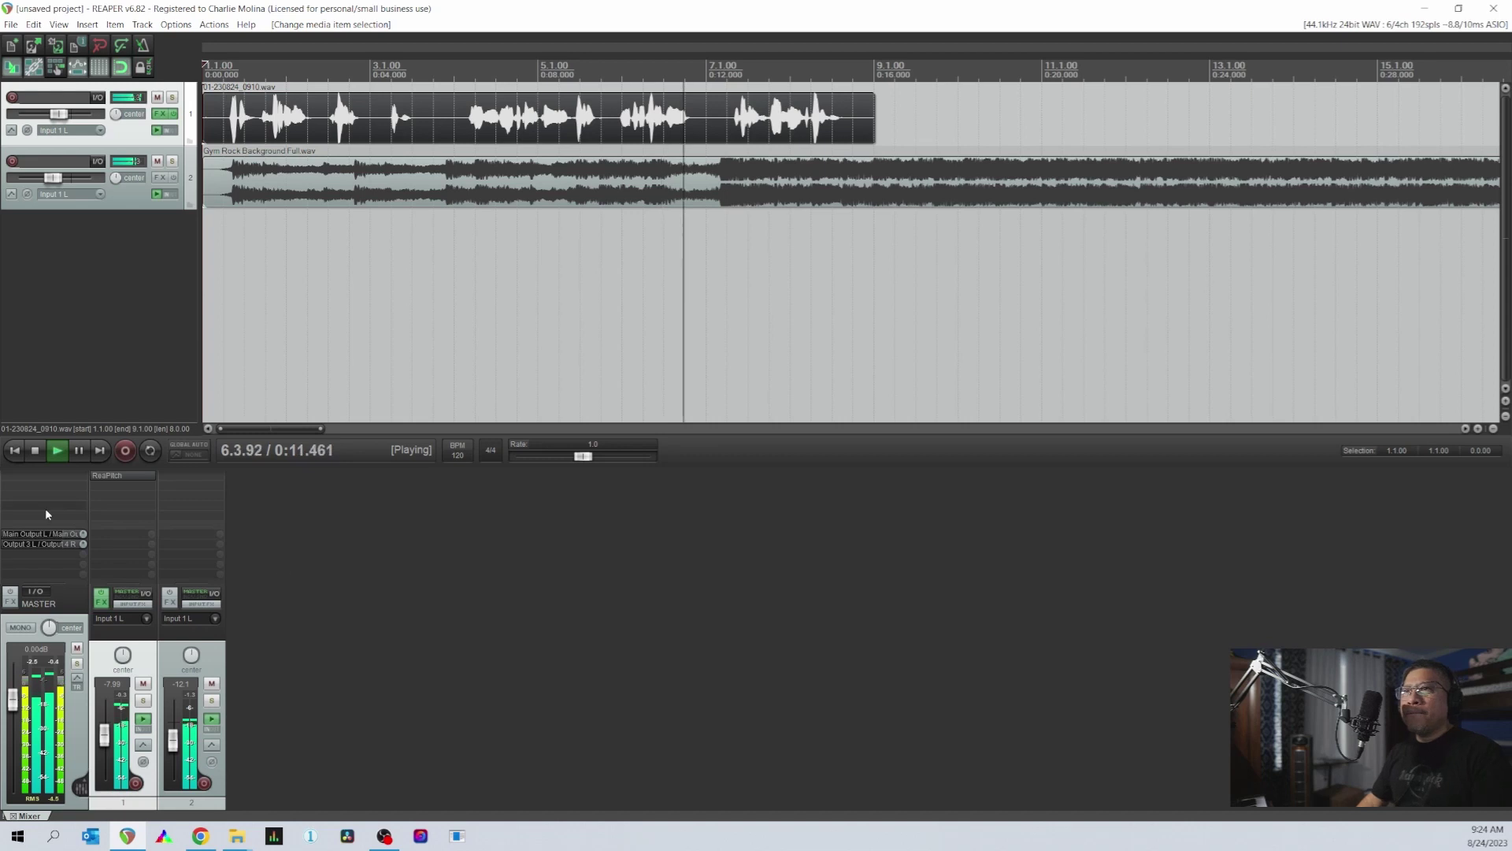
{"action": "left_click", "coordinate": [35, 453]}
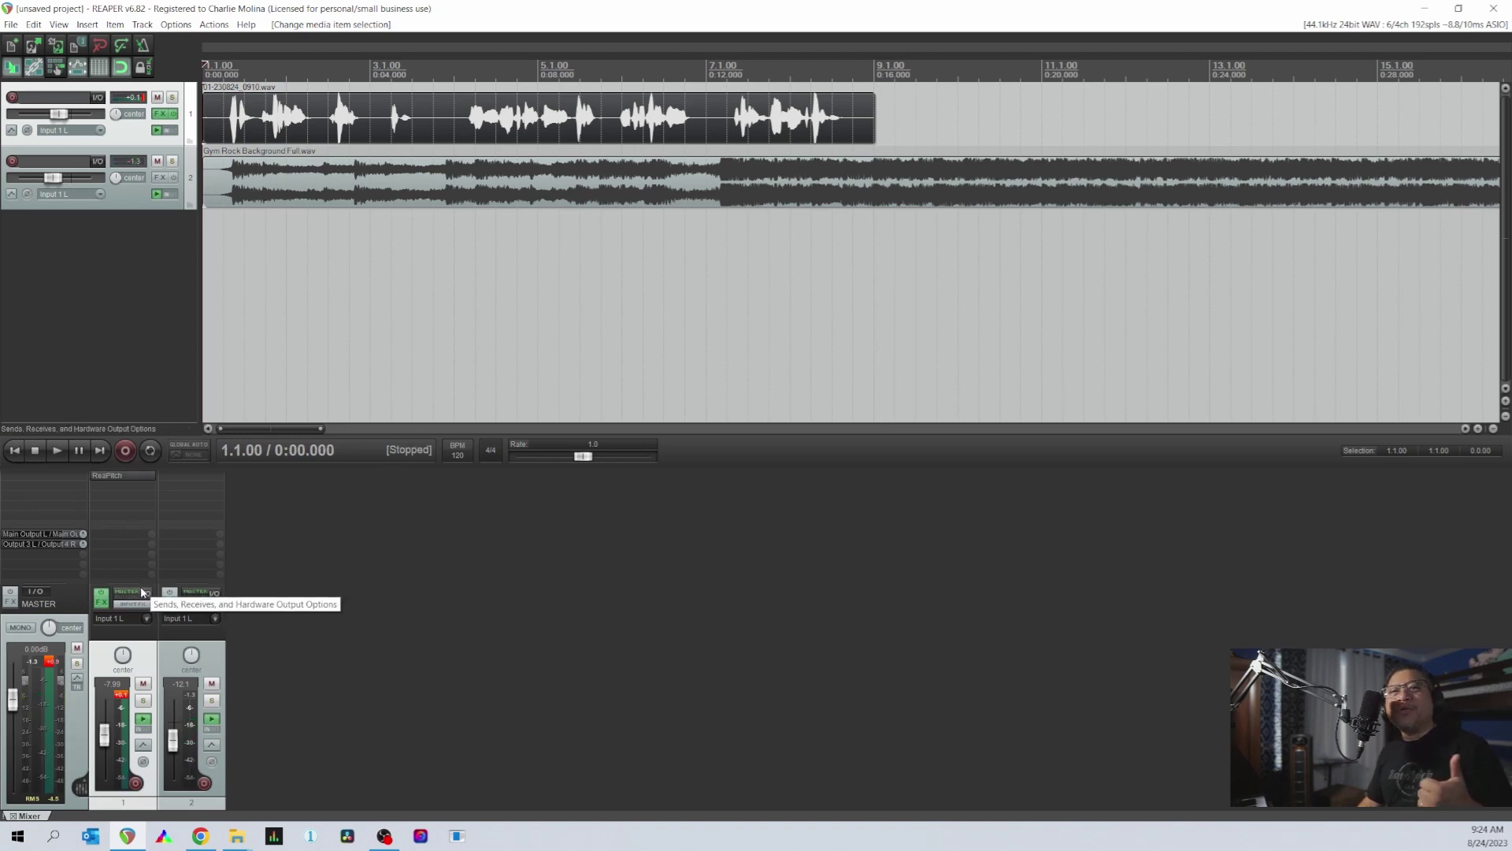
{"action": "left_click", "coordinate": [122, 703]}
{"action": "left_click", "coordinate": [49, 668]}
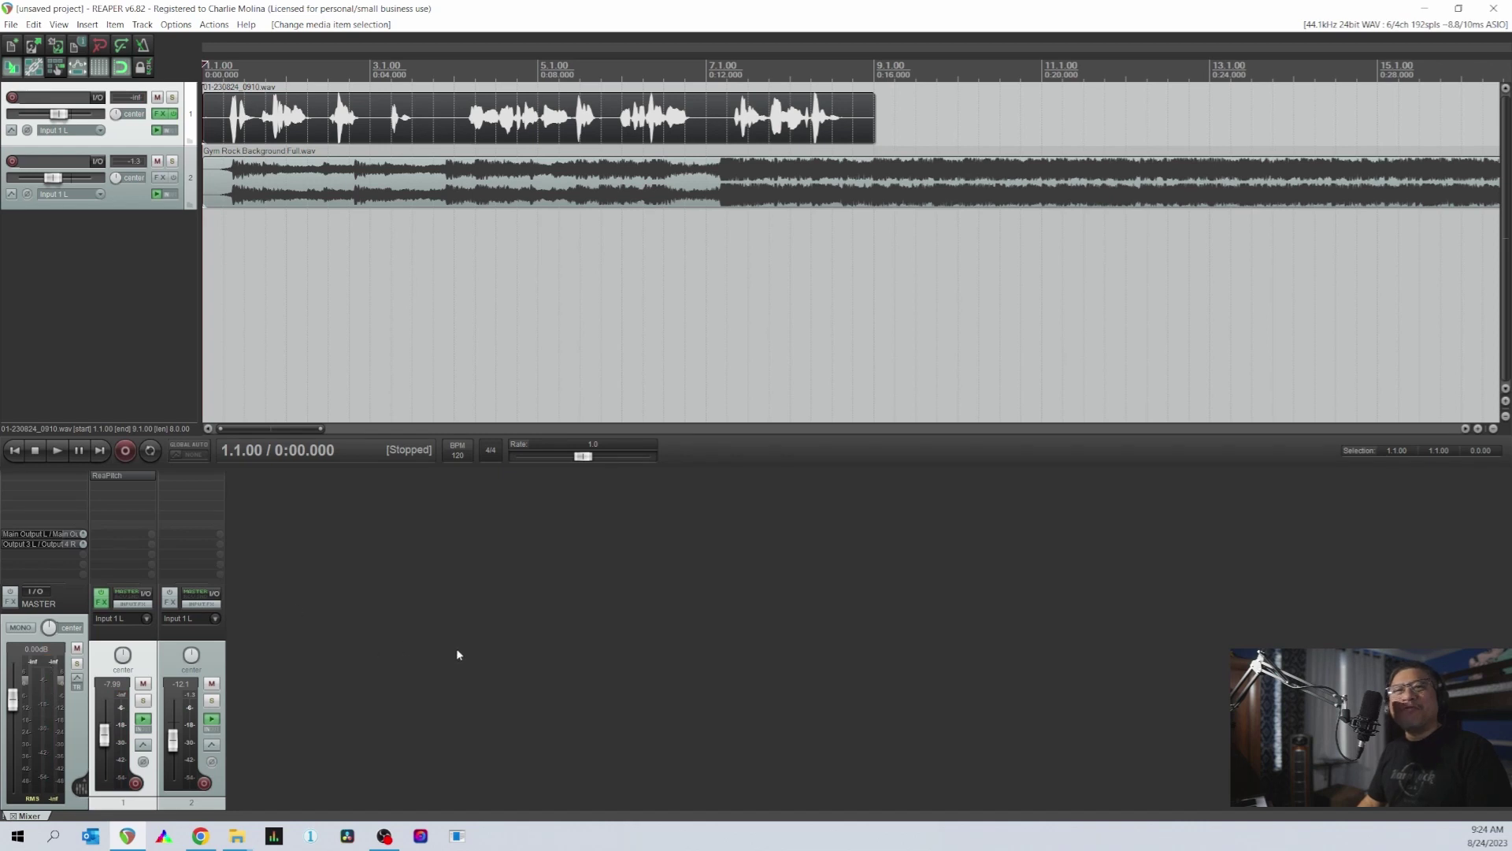